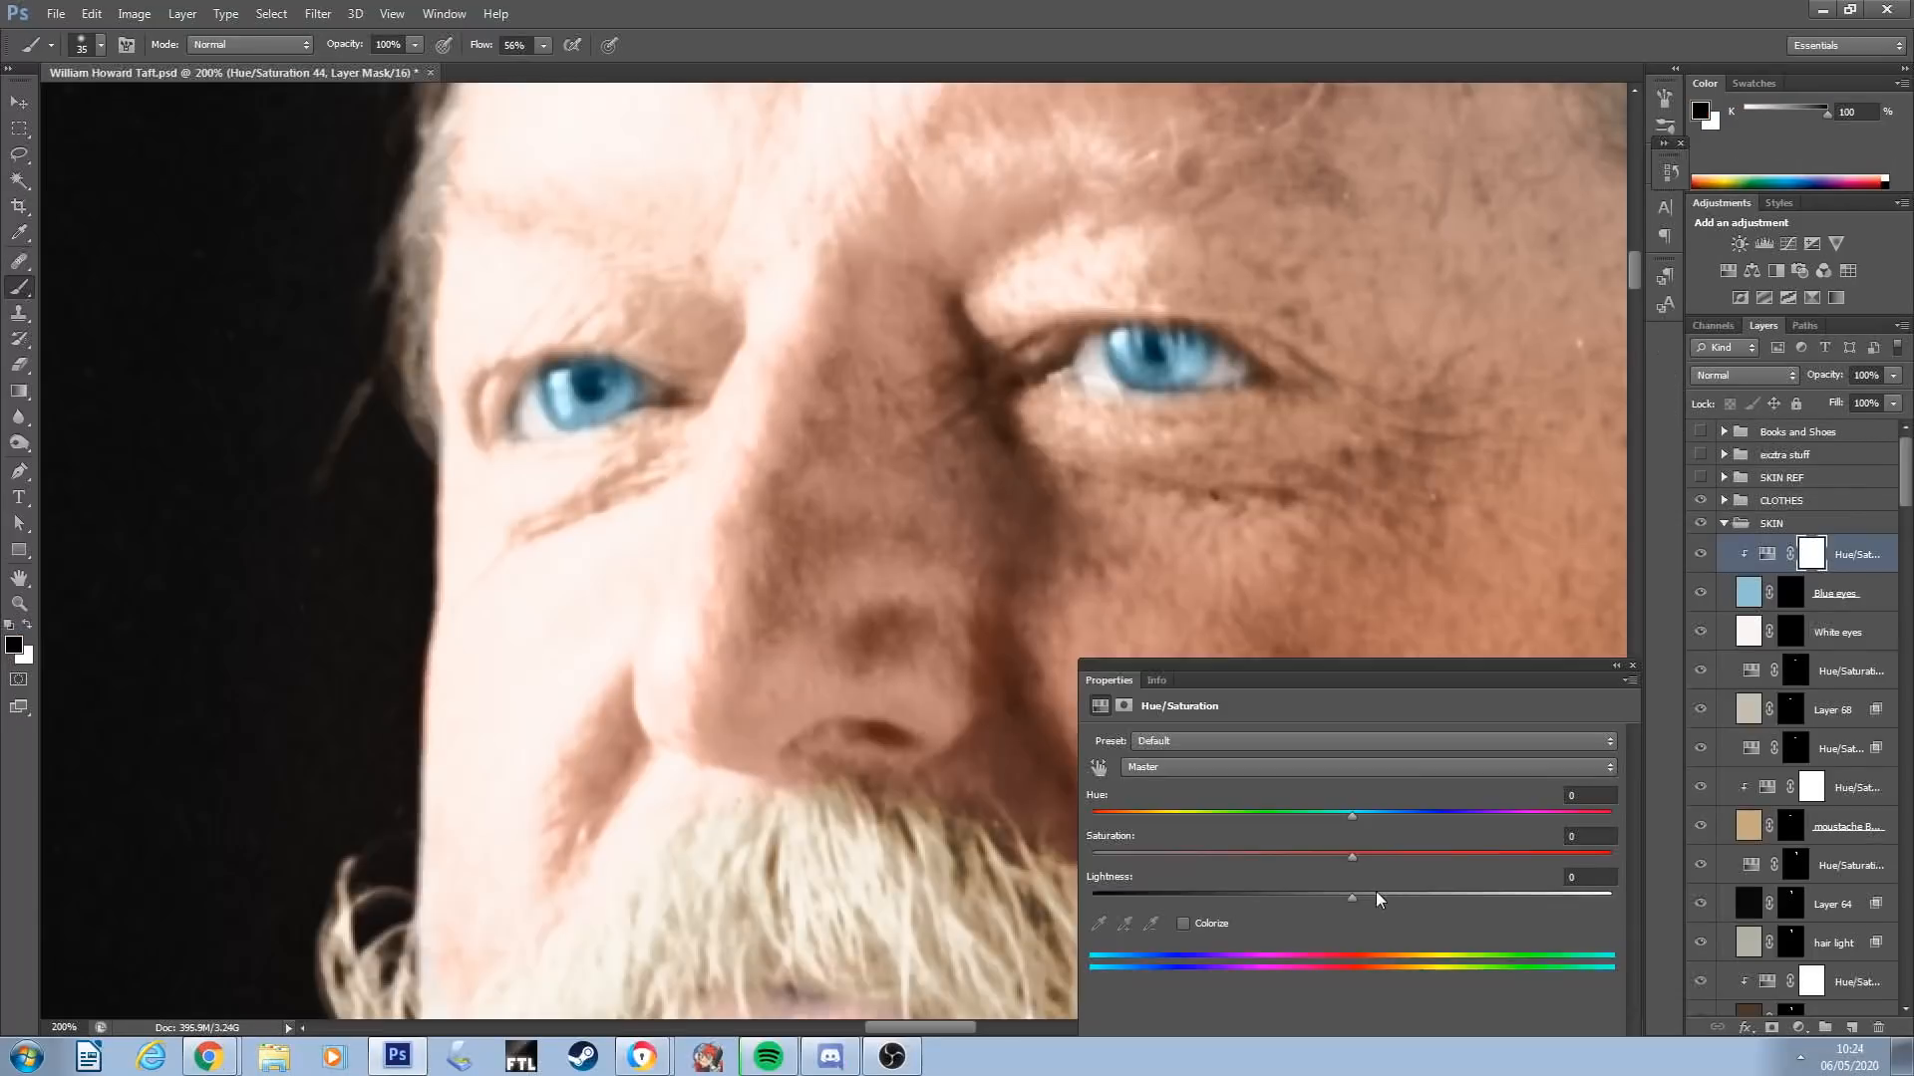
Raise the lightness of the Hue/Saturation adjustment clipped to the blue eyes layer
left_click_drag(1374, 891, 1560, 865)
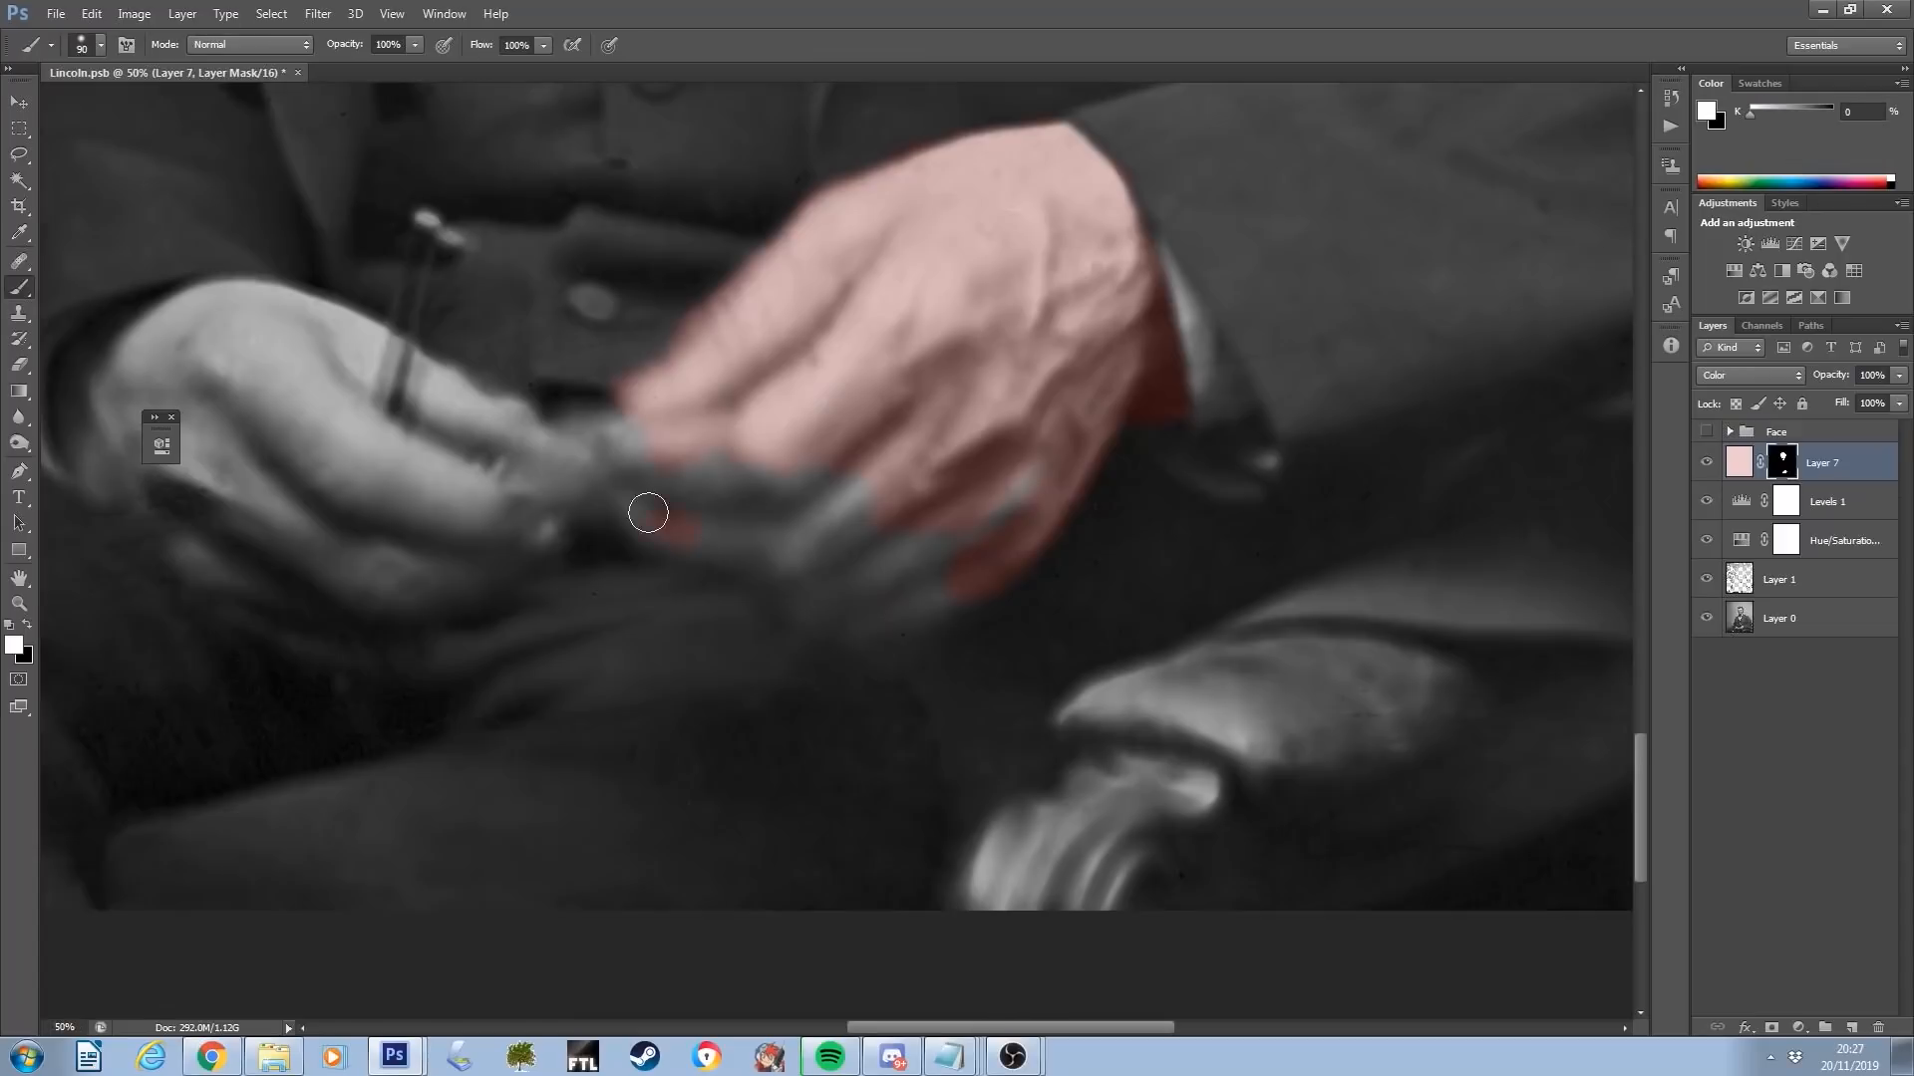
Mask the pink skin colour onto the lower hand's fingers and the light blue layer onto the beard area around the mouth
mouse_move(648, 514)
left_mouse_down()
mouse_move(662, 538)
mouse_move(594, 509)
mouse_move(609, 453)
left_mouse_up()
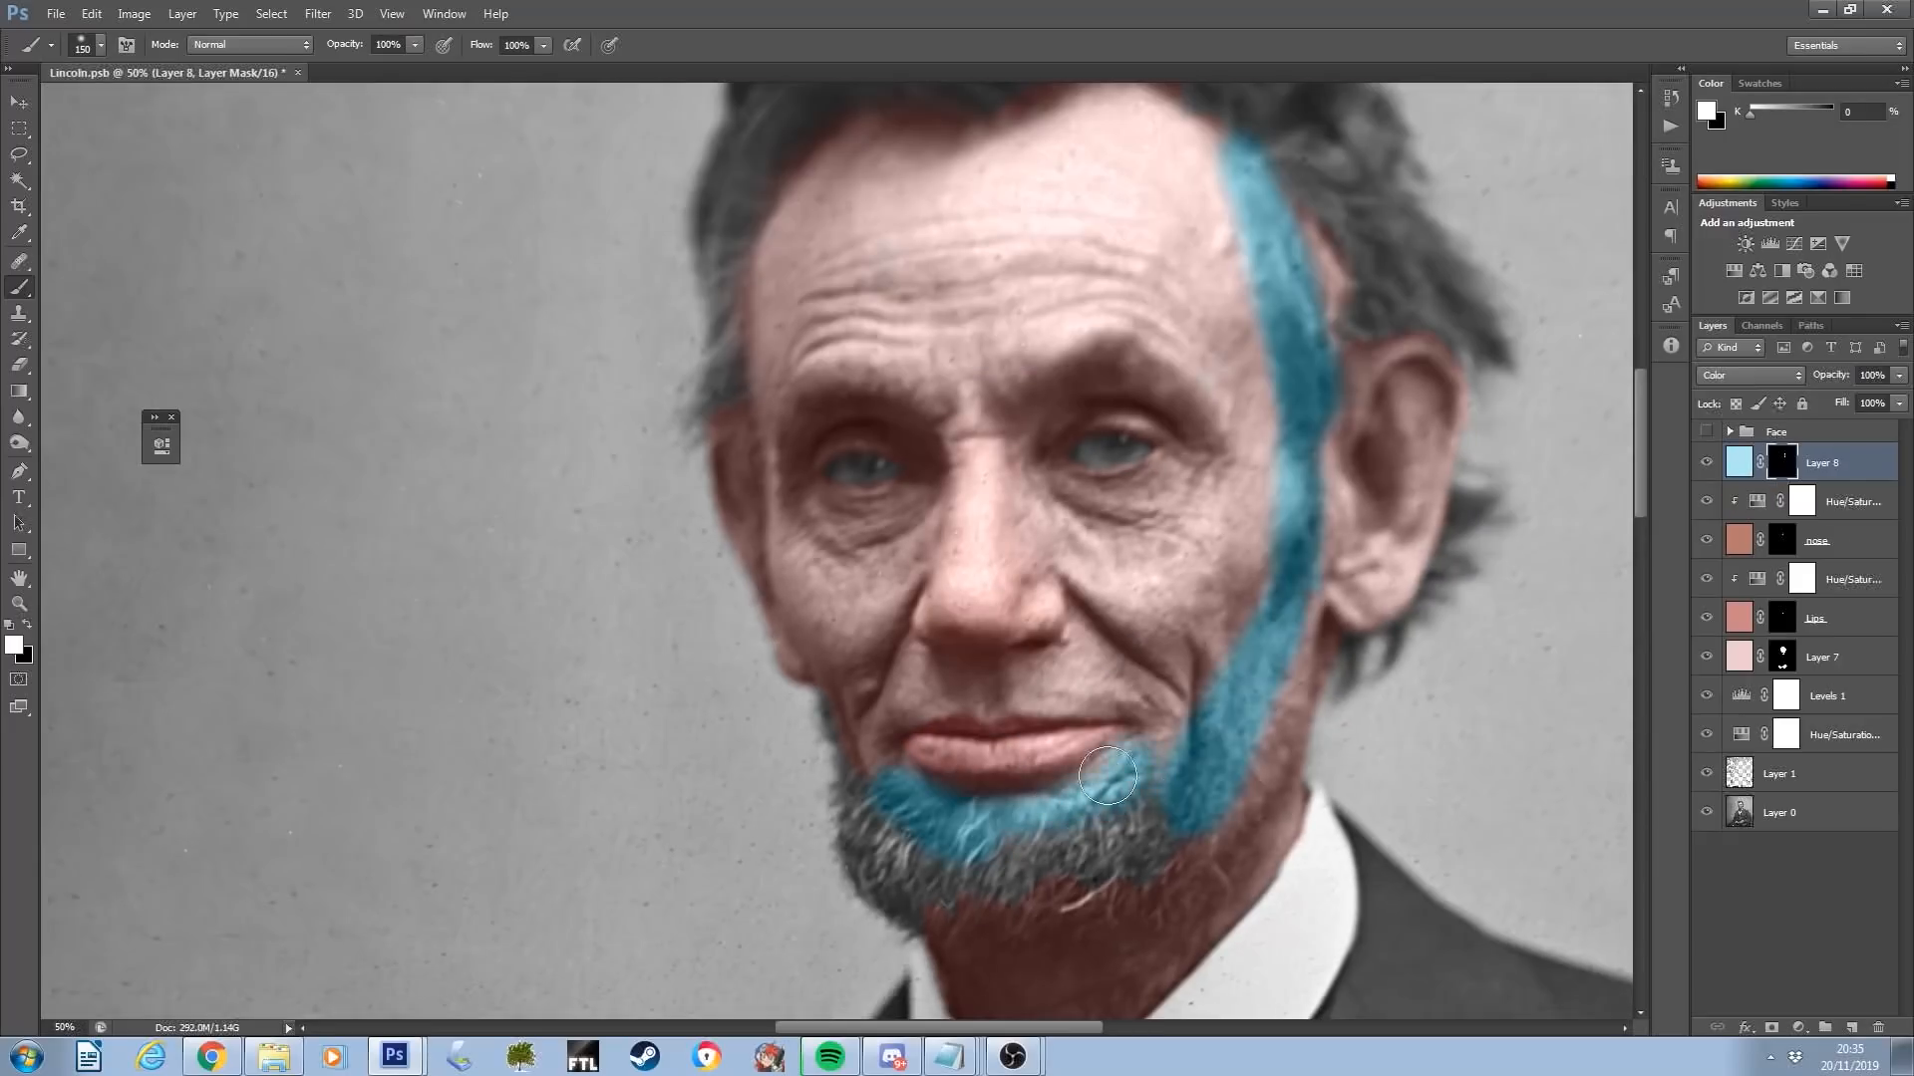
mouse_move(1139, 697)
left_mouse_down()
mouse_move(948, 700)
mouse_move(997, 682)
left_mouse_up()
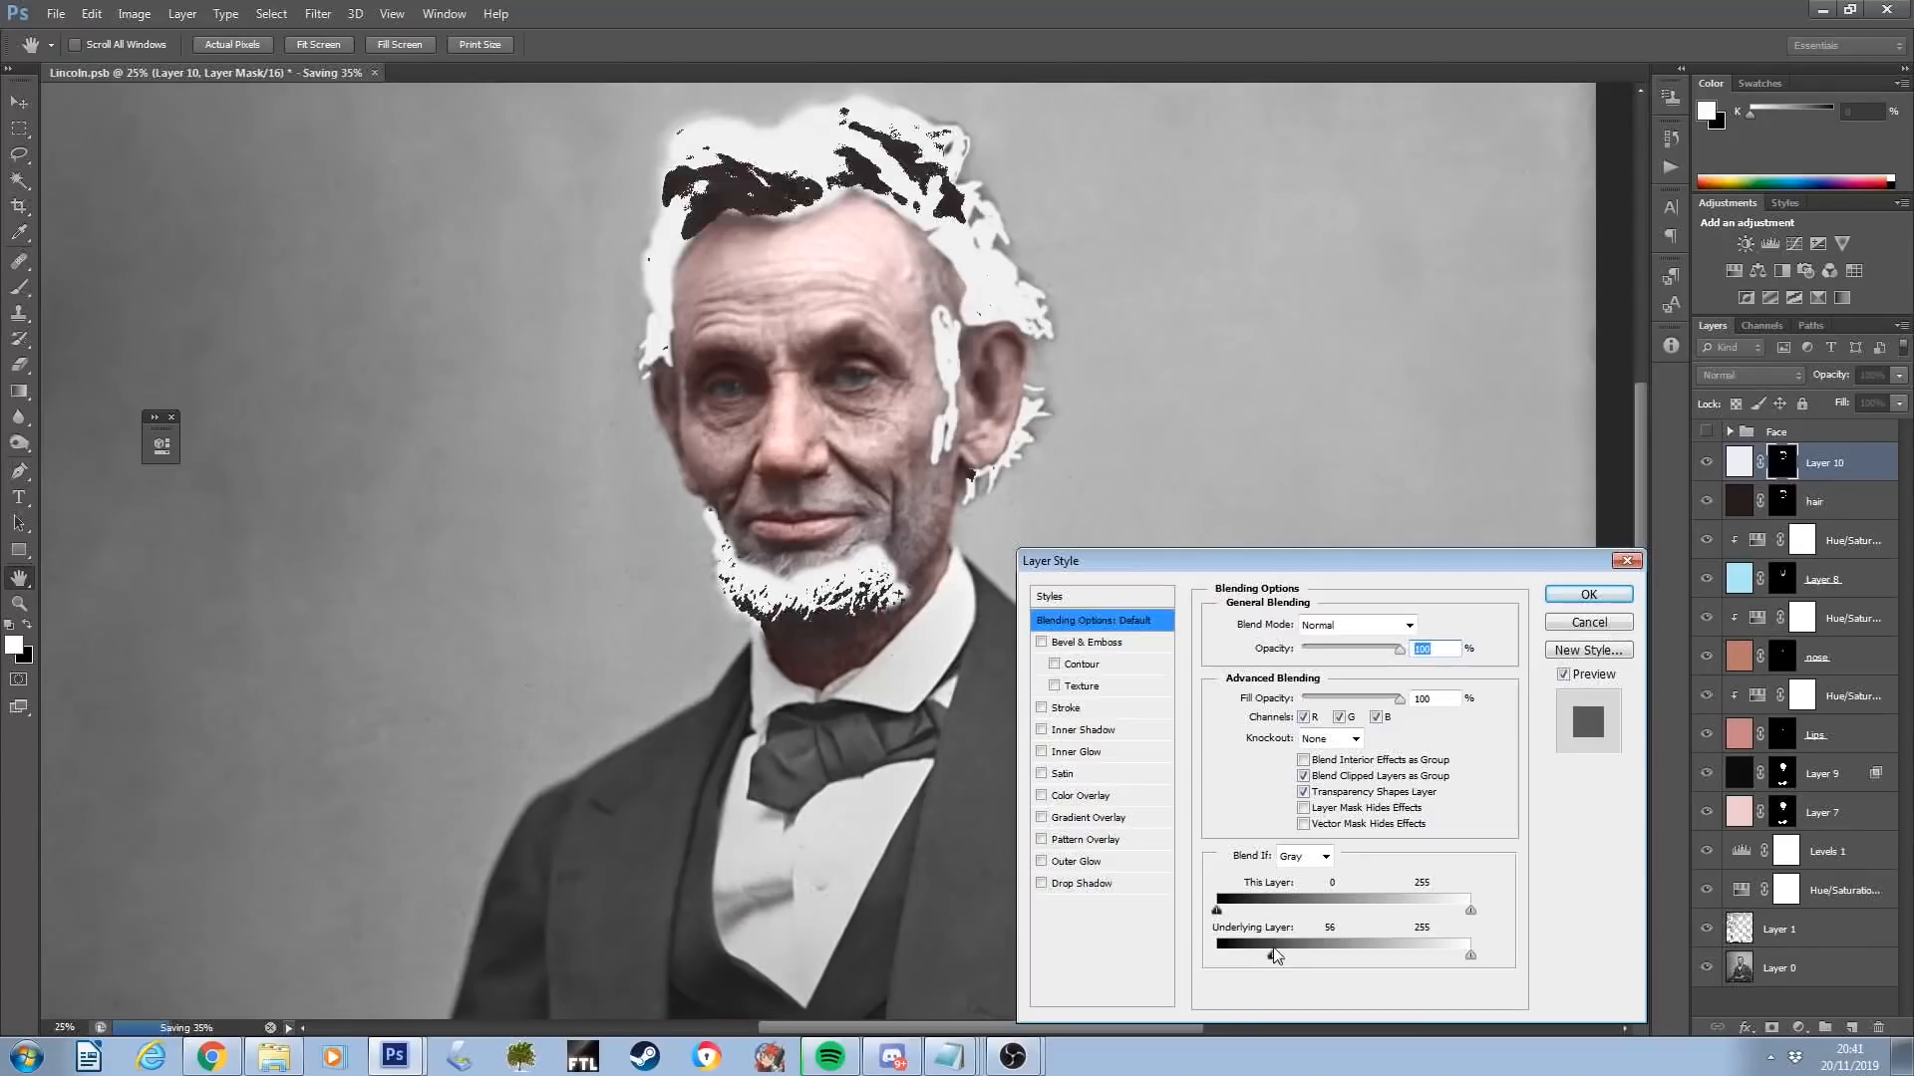
Raise the dark Blend If threshold of the underlying layer for the white hair and beard layer
mouse_move(1275, 953)
left_mouse_down()
mouse_move(1343, 942)
mouse_move(1310, 945)
left_mouse_up()
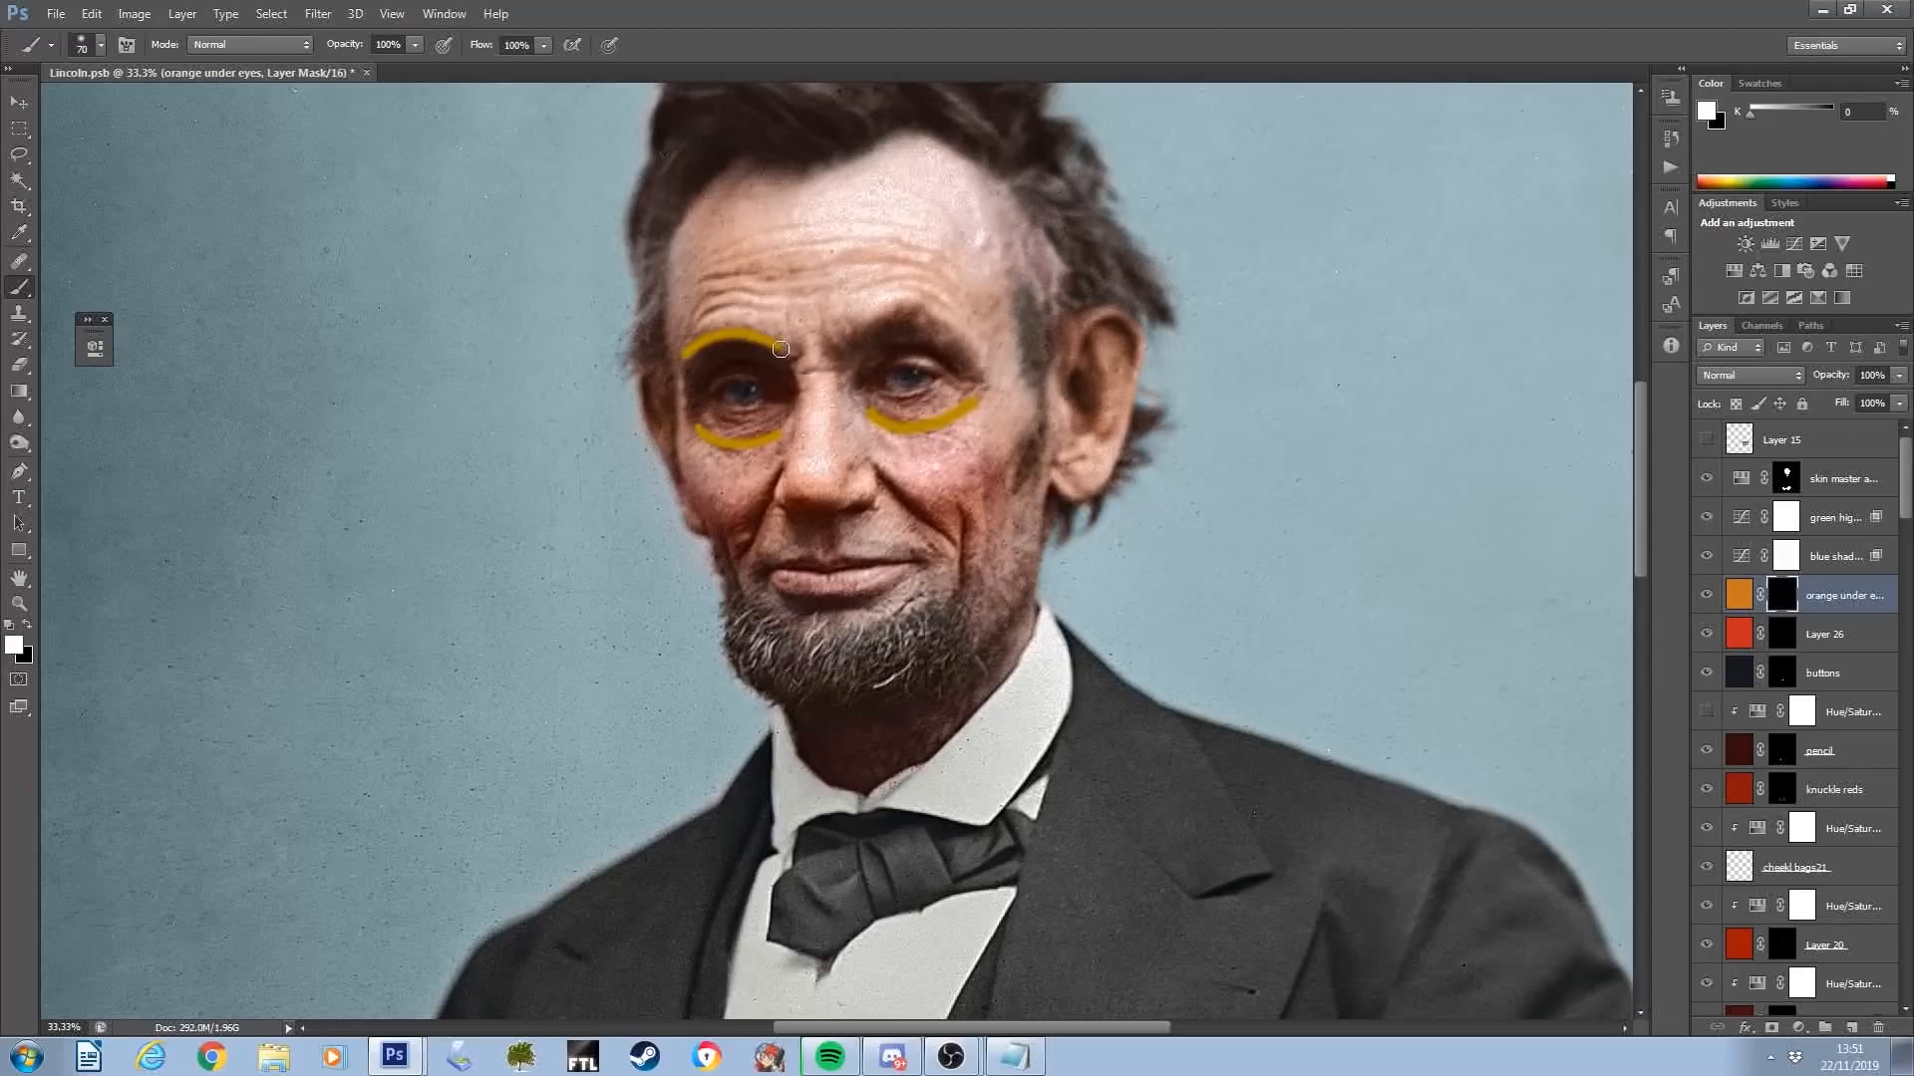
Apply a 55-pixel Gaussian Blur to the orange under-eyes mask, and paint the red layer along the ear's edge
key("ctrl+alt+f")
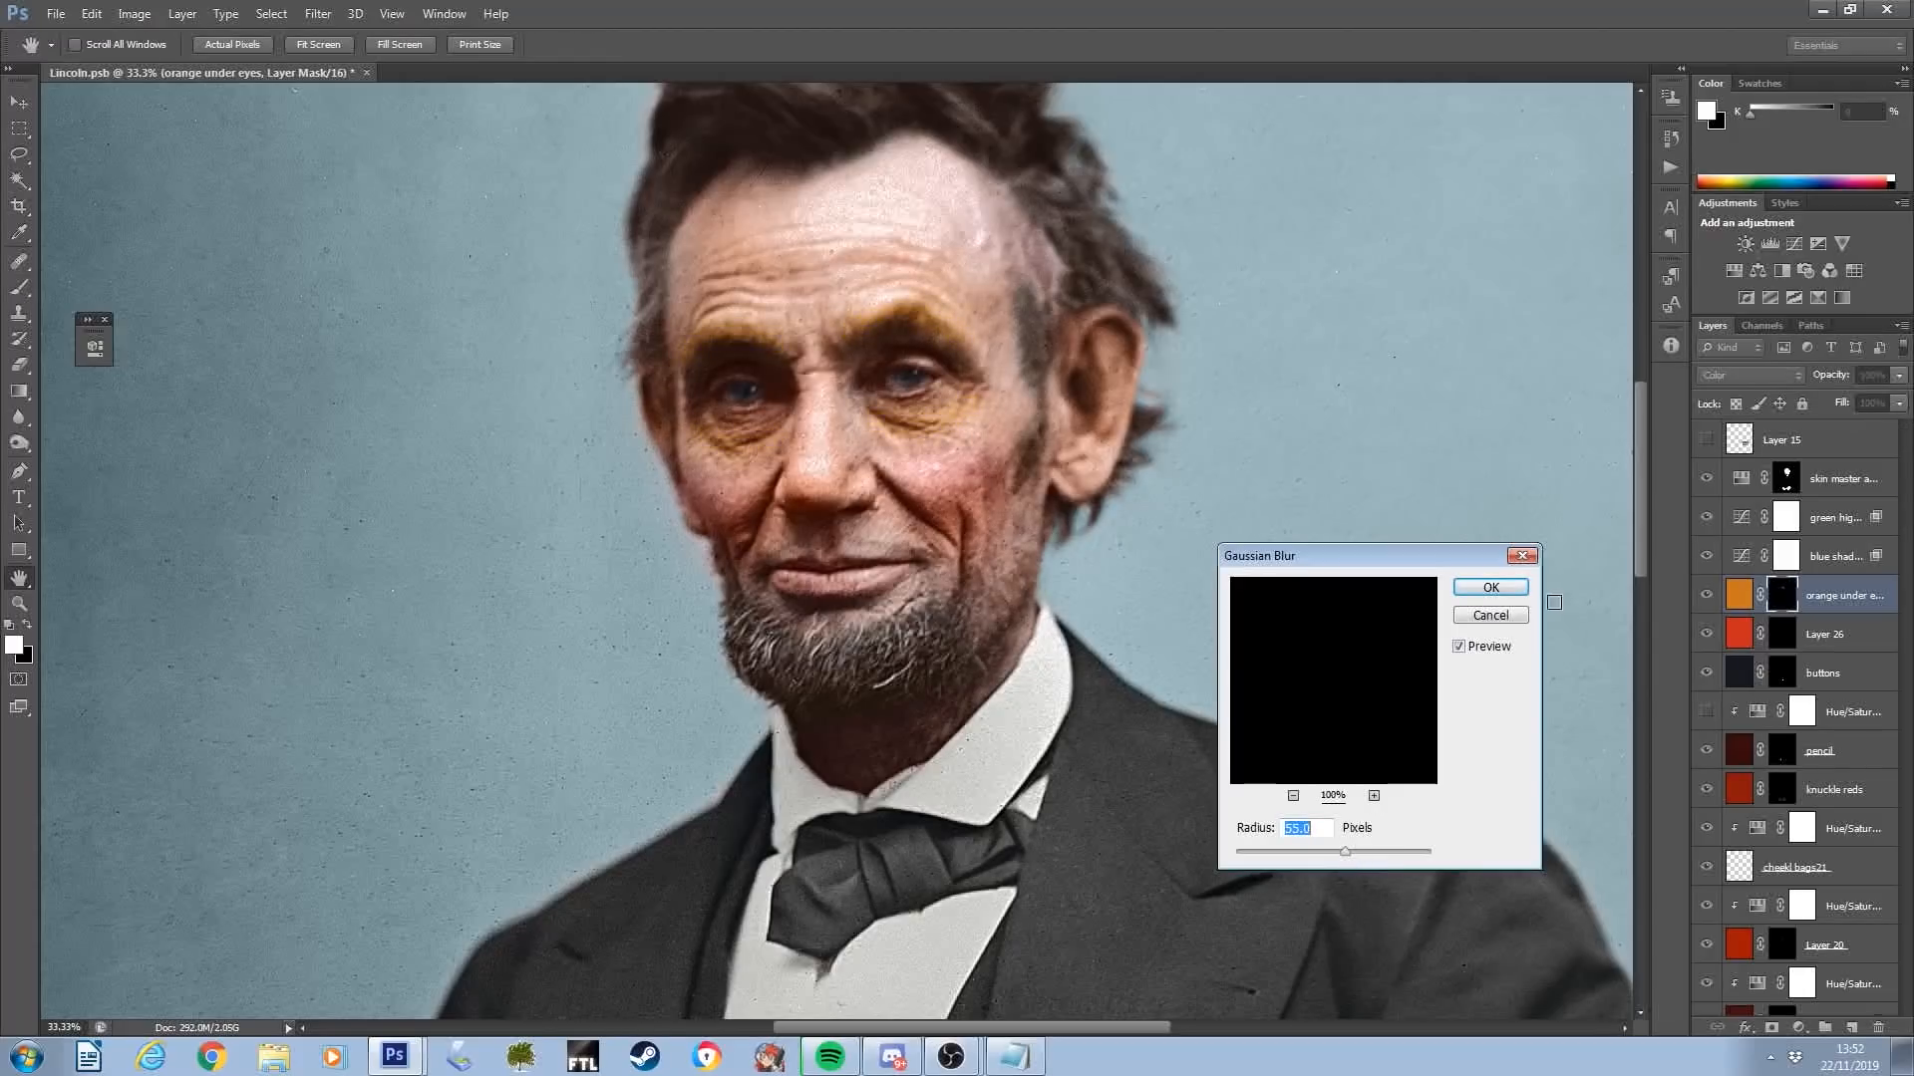
left_click(1517, 587)
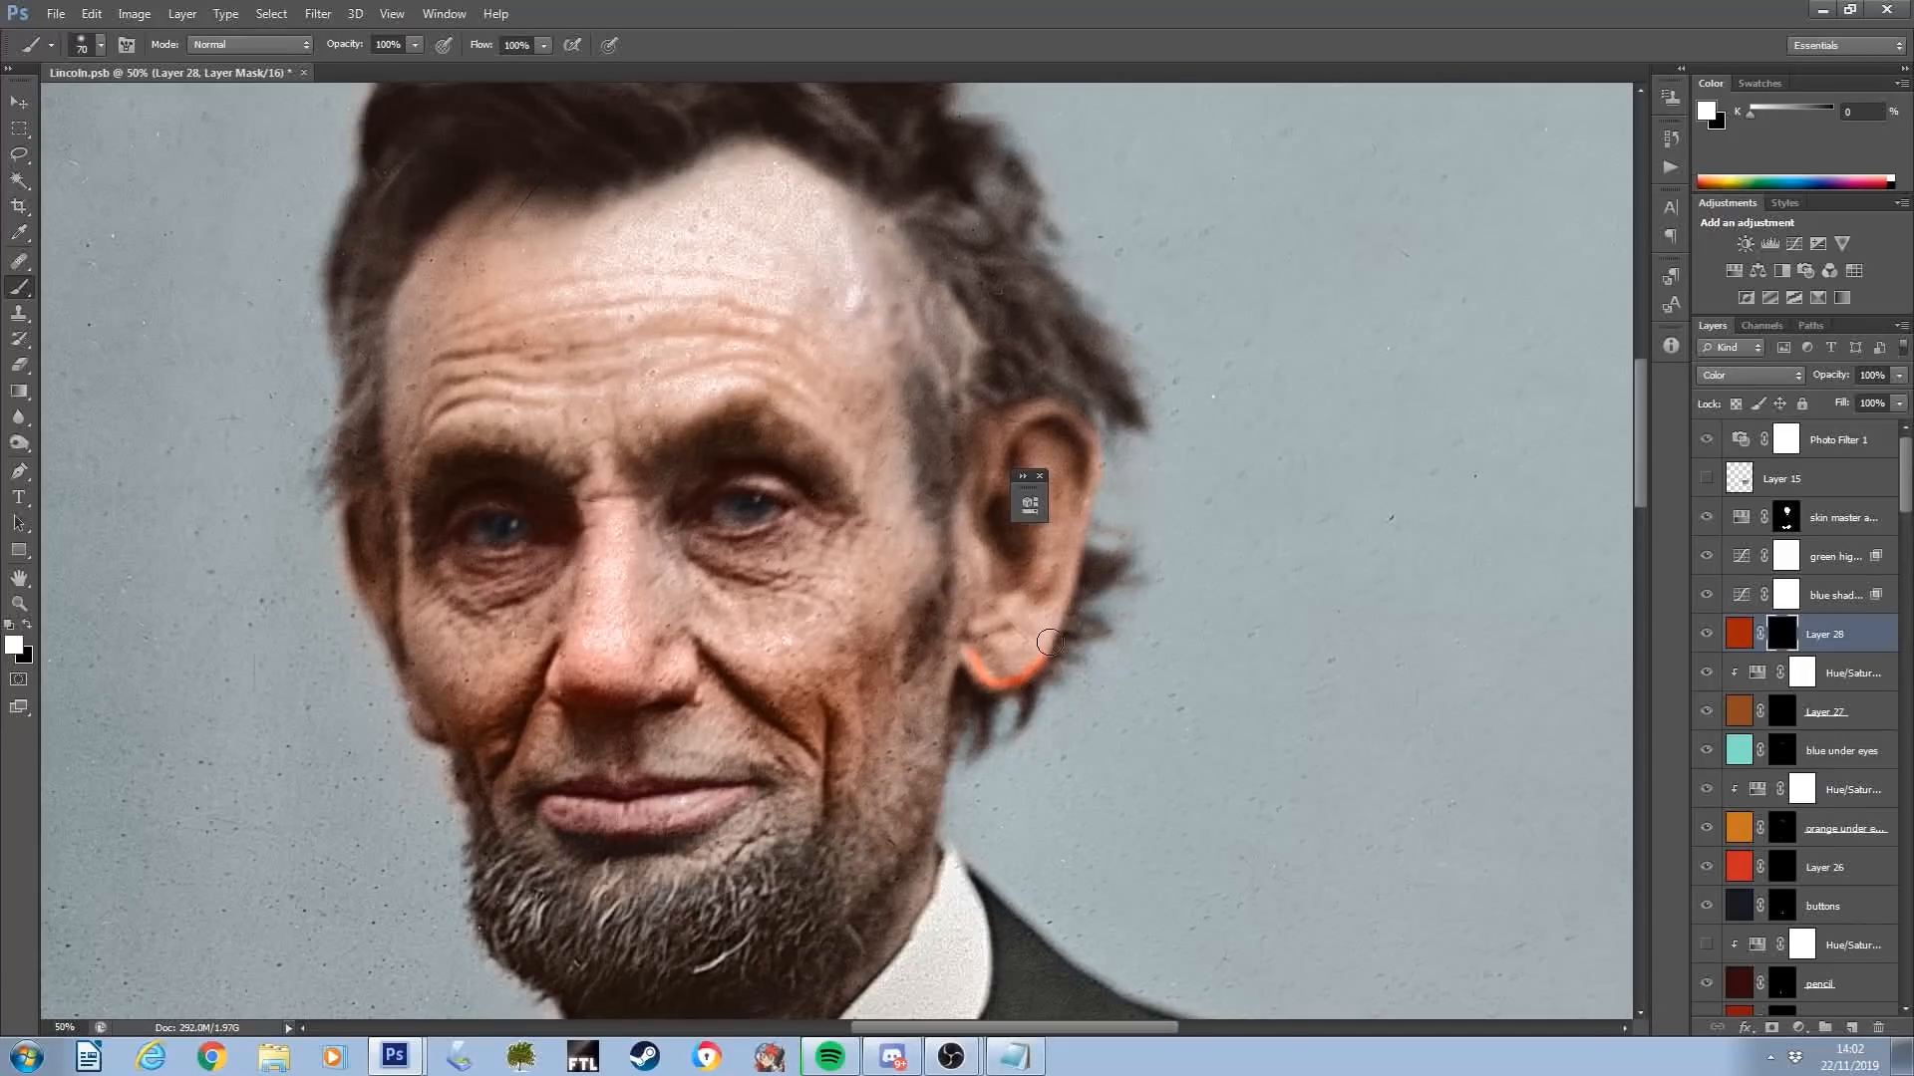
left_click_drag(1086, 602, 992, 776)
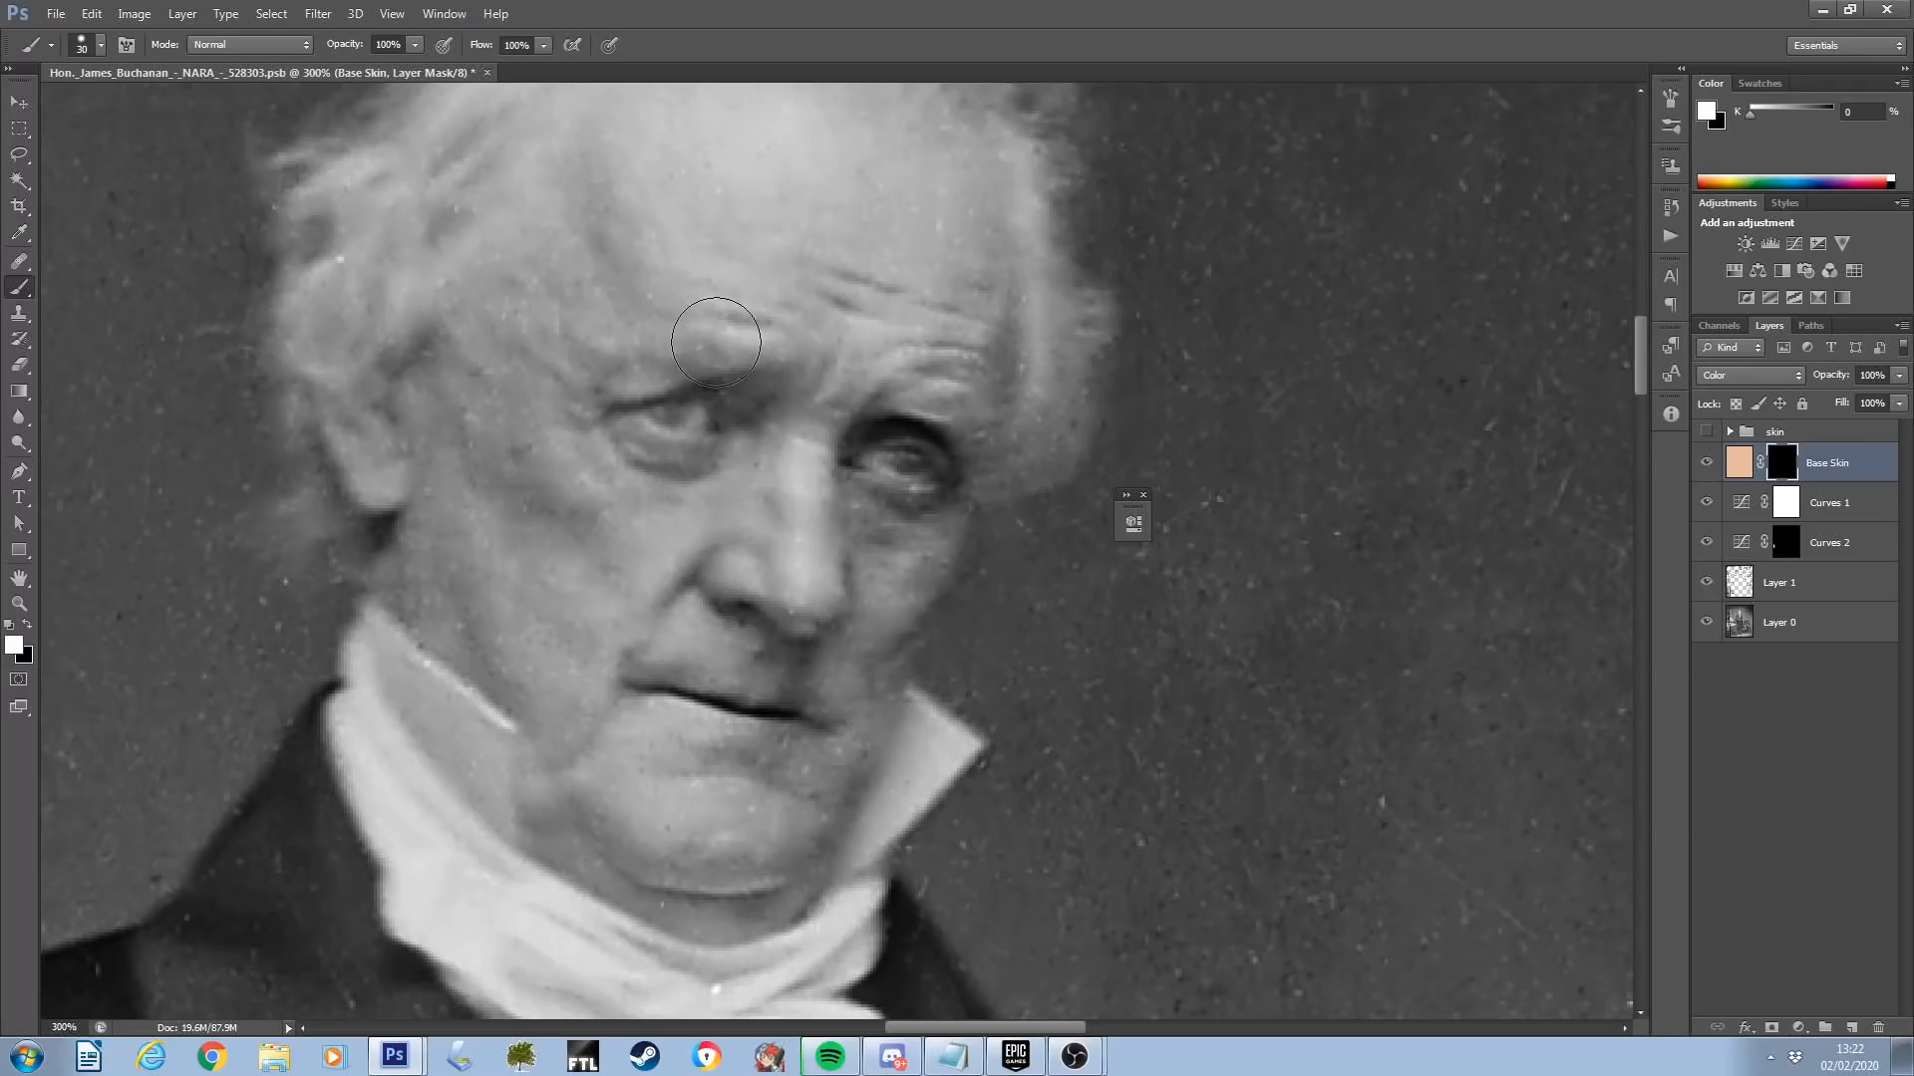
Paint the Base Skin mask over the brow and the suit blue mask over the front of the jacket
mouse_move(709, 339)
left_mouse_down()
mouse_move(598, 359)
mouse_move(752, 323)
mouse_move(723, 635)
mouse_move(827, 553)
mouse_move(885, 572)
mouse_move(876, 317)
mouse_move(758, 359)
left_mouse_up()
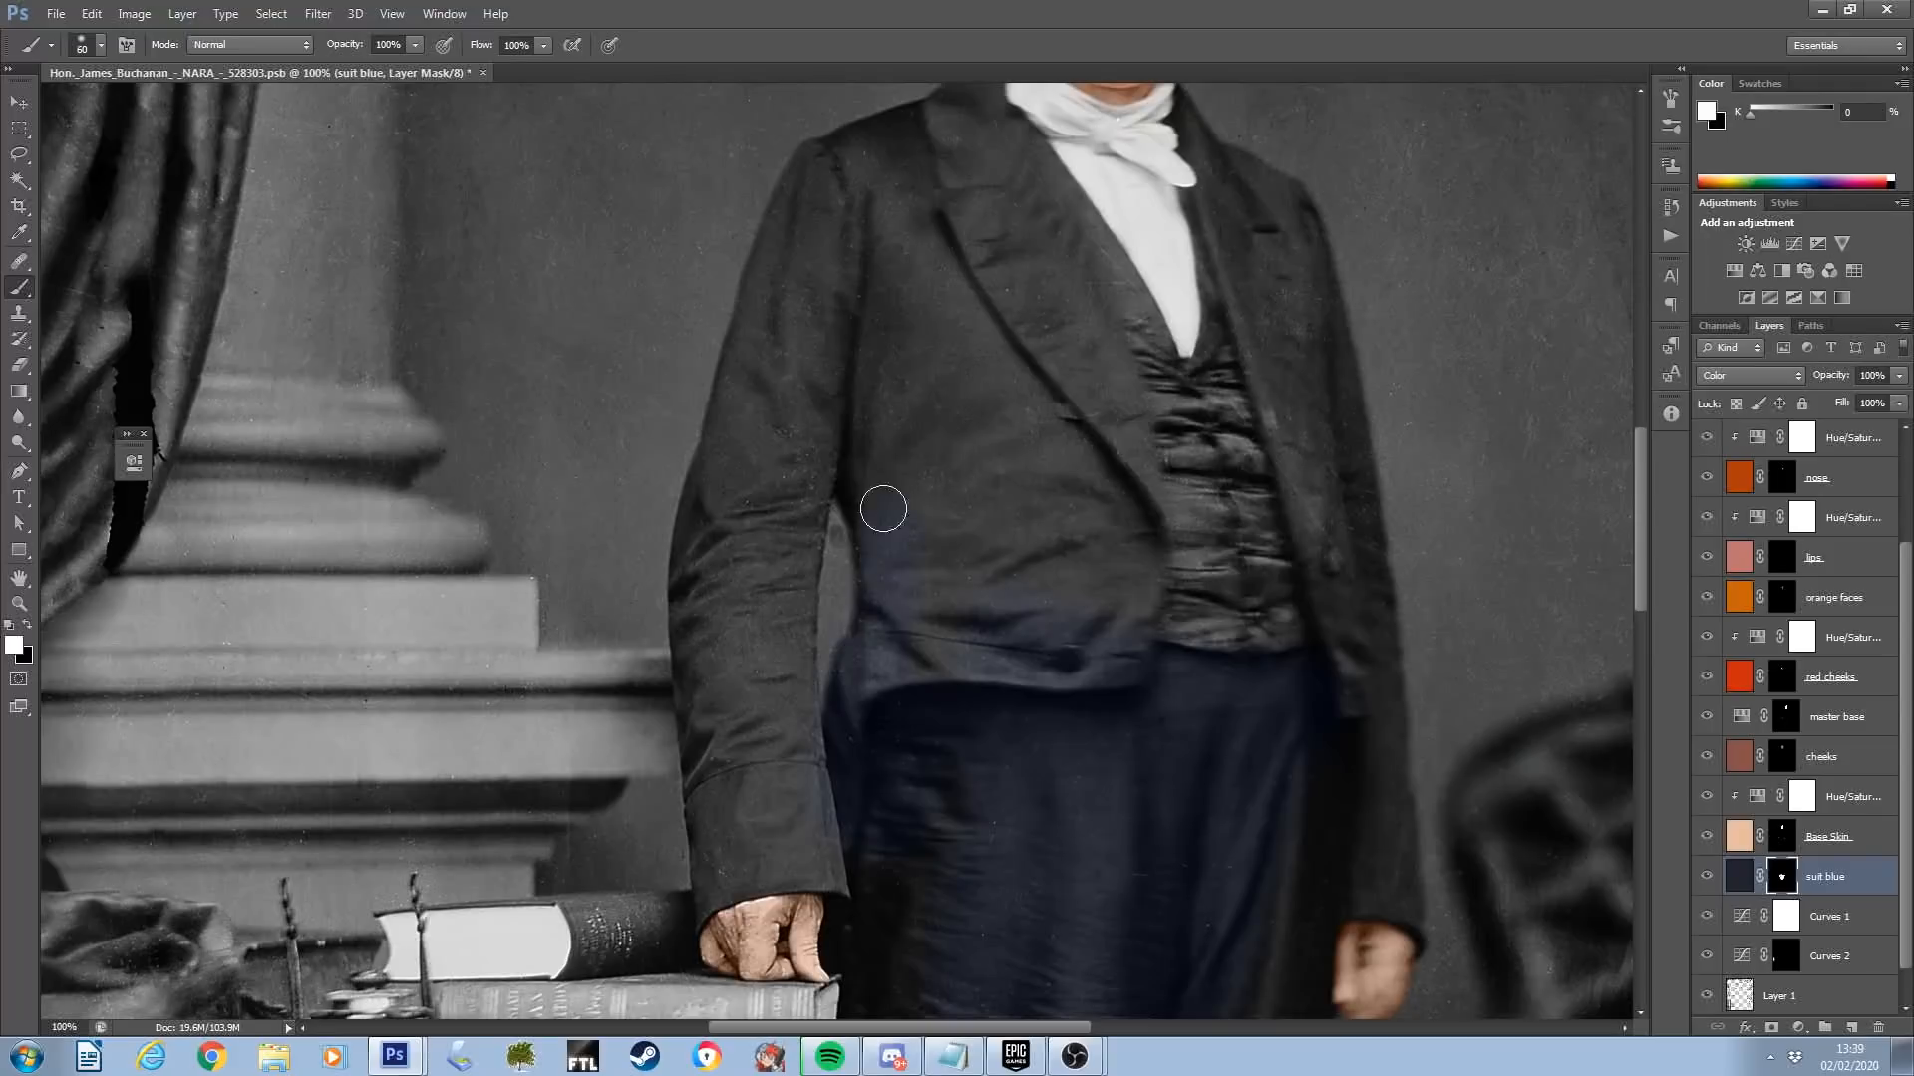
left_click_drag(877, 504, 876, 532)
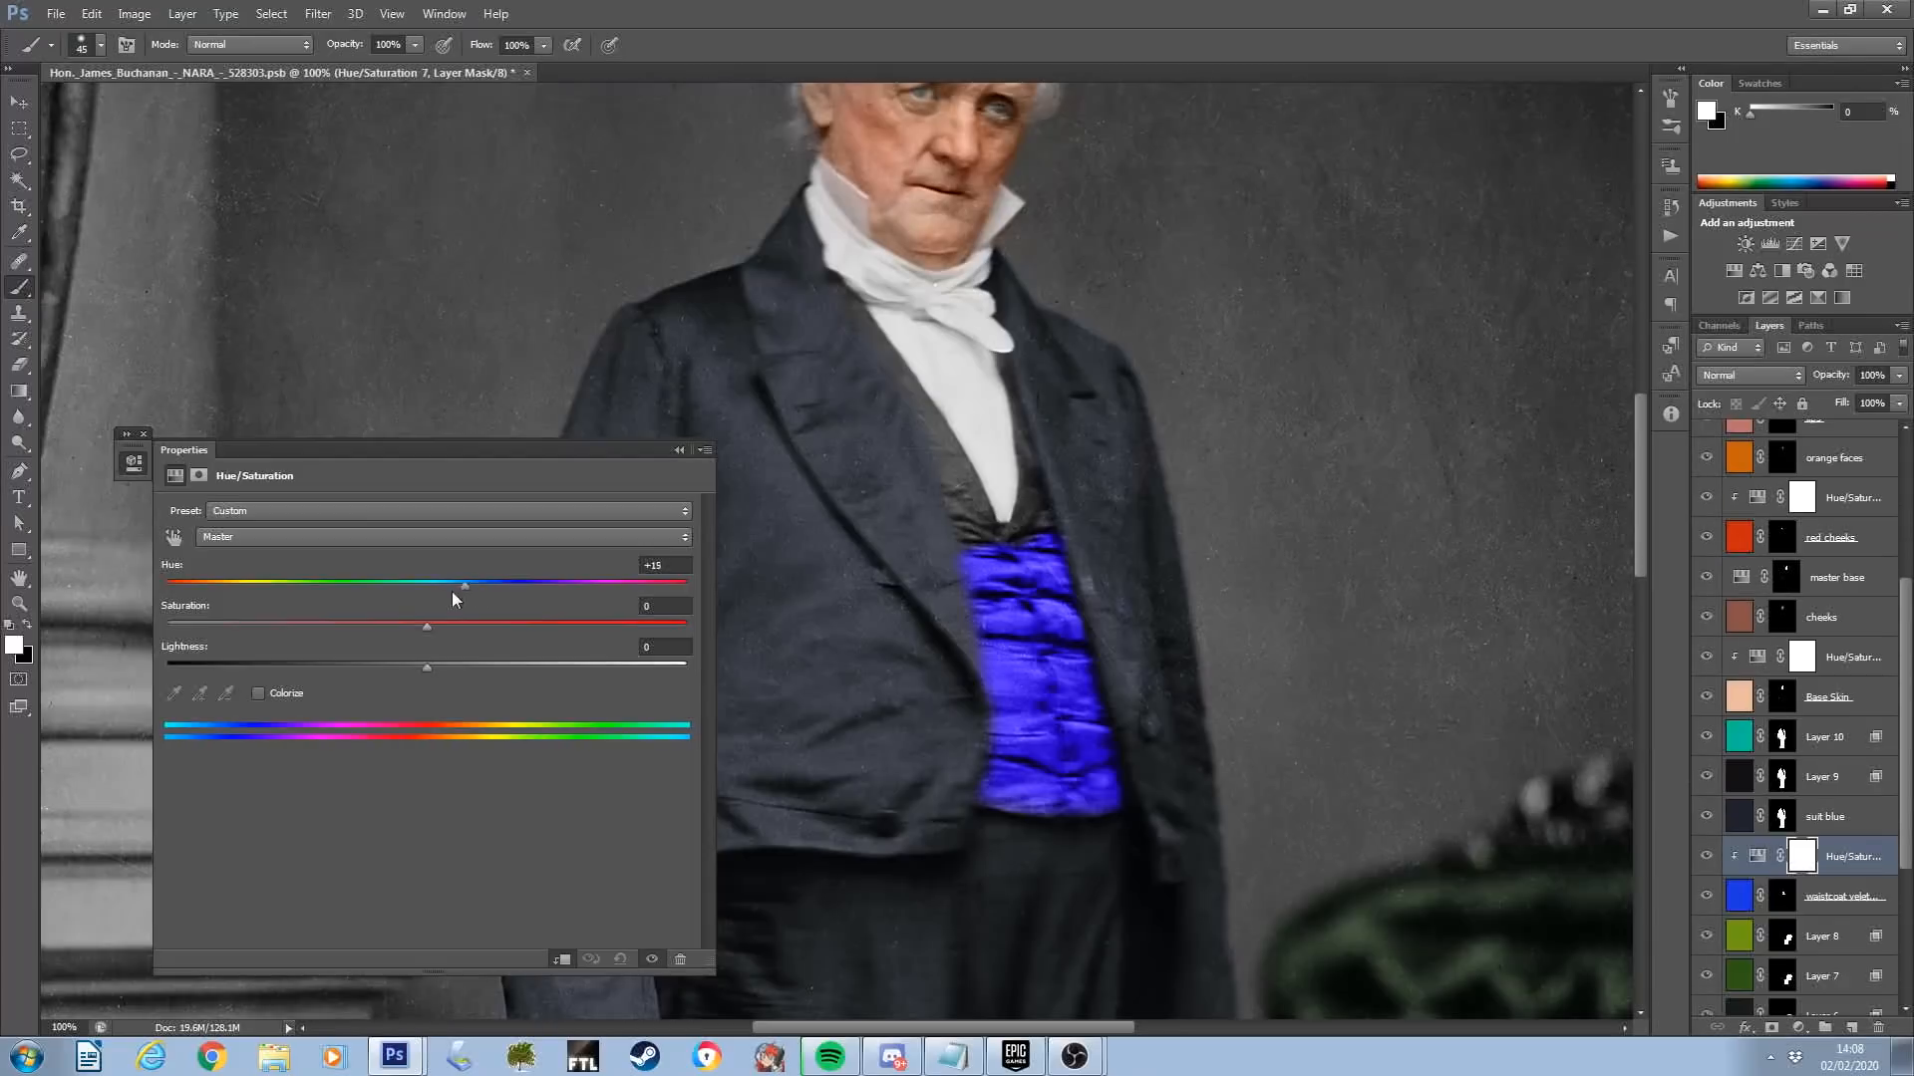
Shift the hue and raise the lightness of the Hue/Saturation adjustment clipped to the waistcoat layer
left_click_drag(452, 590, 411, 595)
left_click_drag(470, 679, 636, 666)
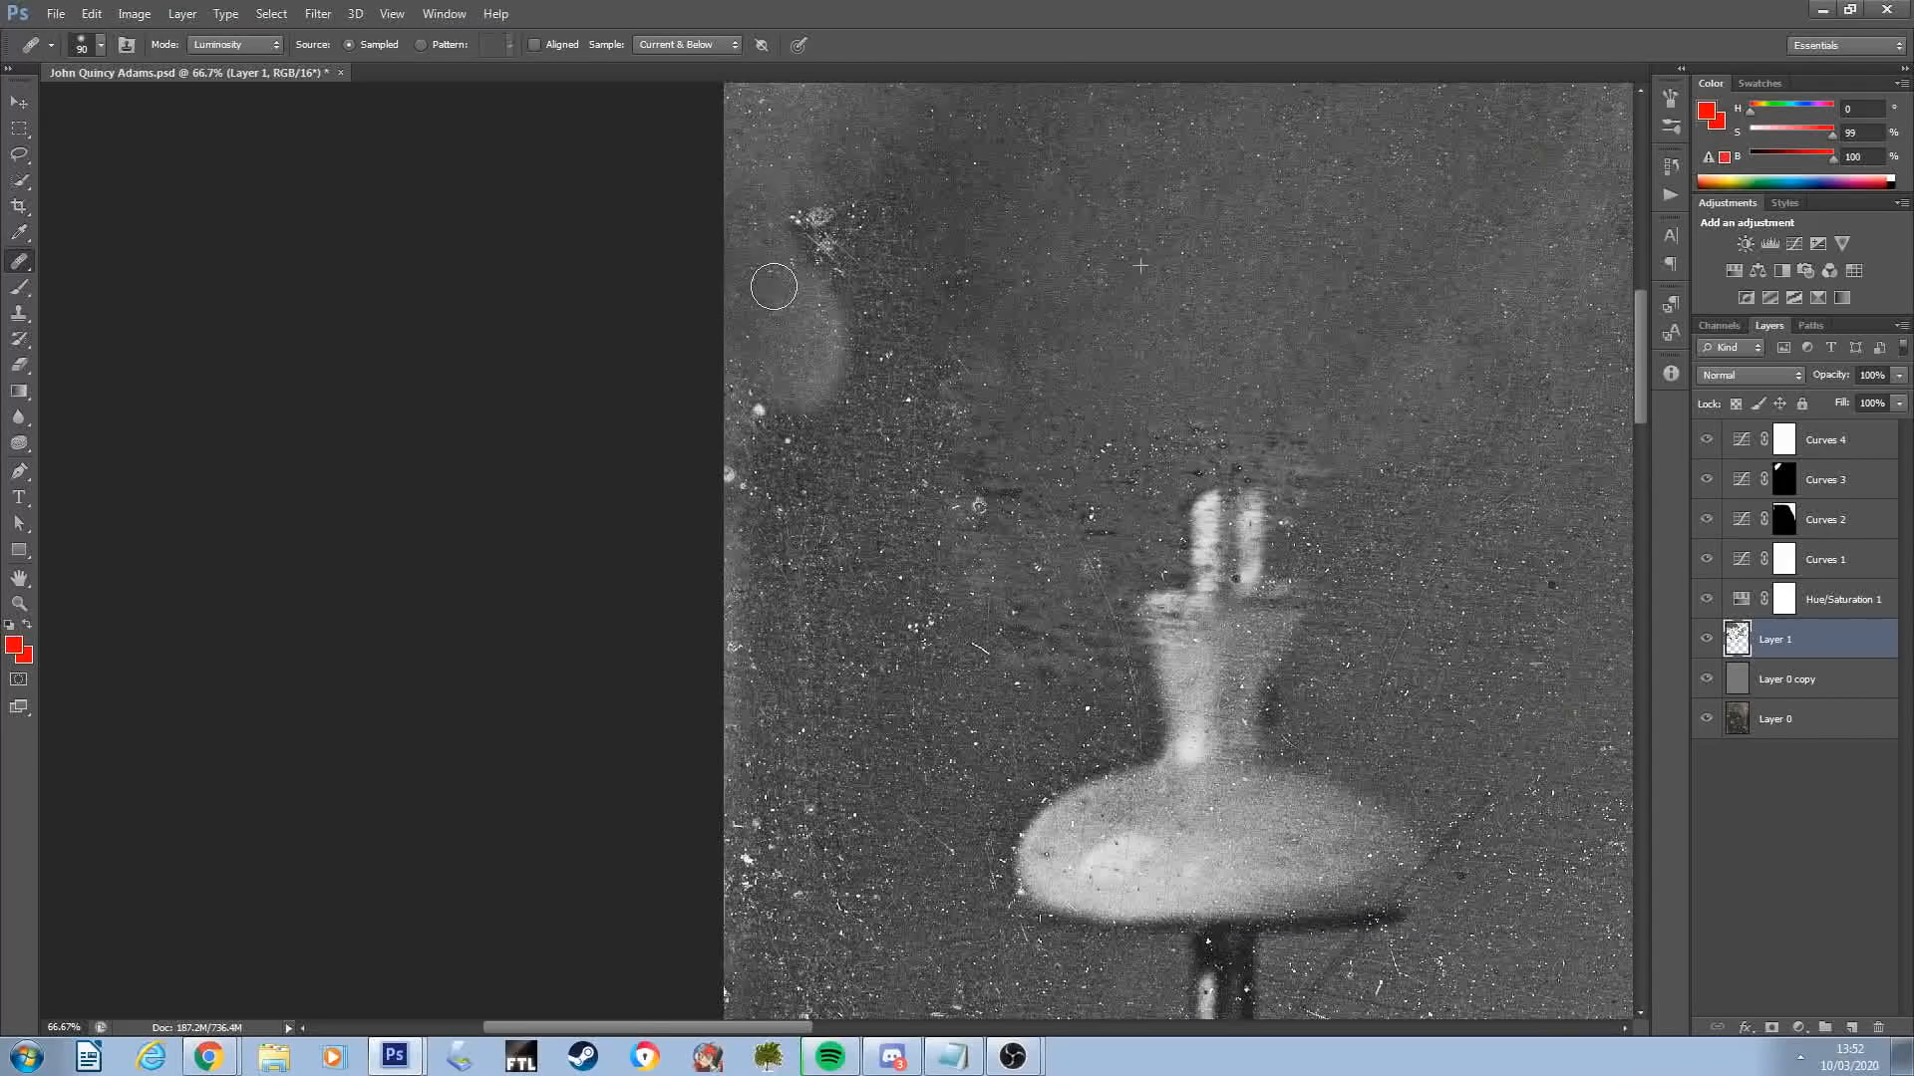
Heal dust spots and scratches on Layer 1 across the backdrop, forehead, chair and table area of the John Quincy Adams portrait
mouse_move(774, 287)
left_mouse_down()
mouse_move(829, 201)
mouse_move(851, 265)
mouse_move(927, 229)
left_mouse_up()
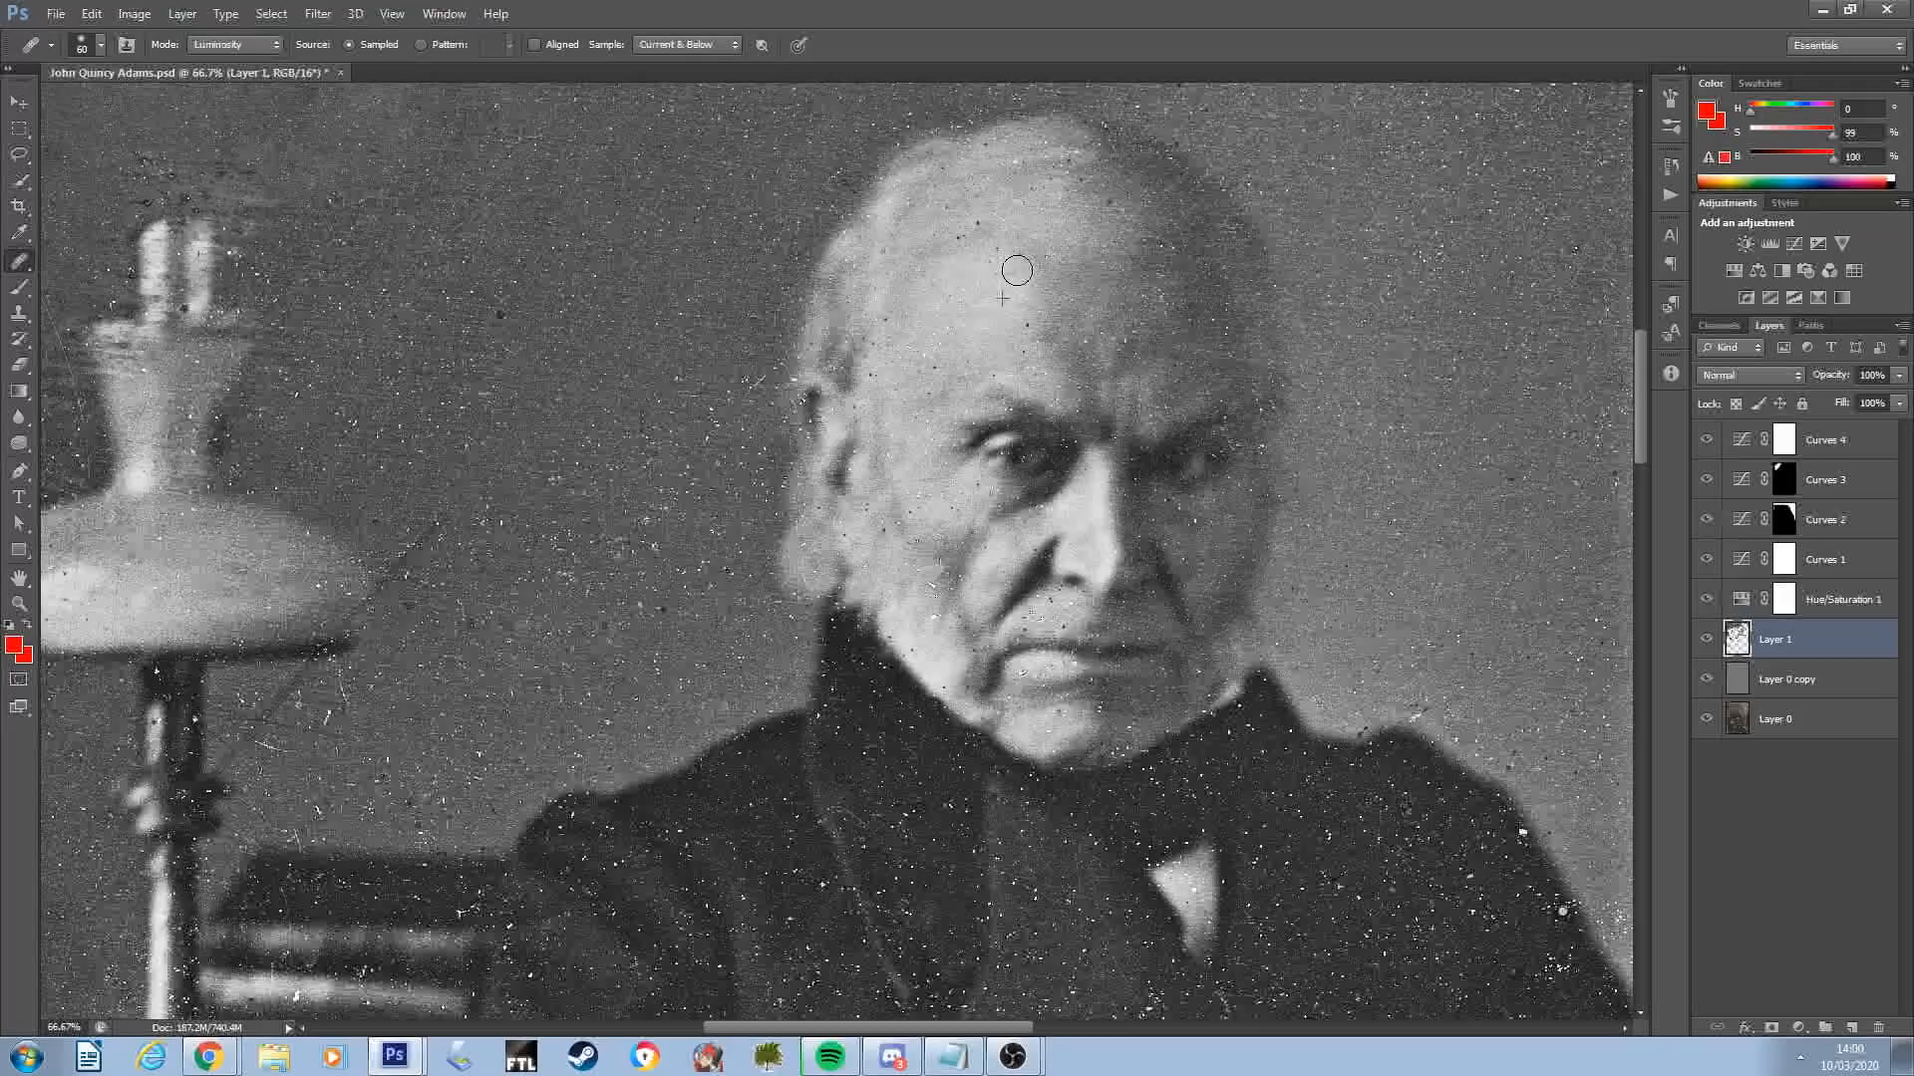
left_click(1002, 242)
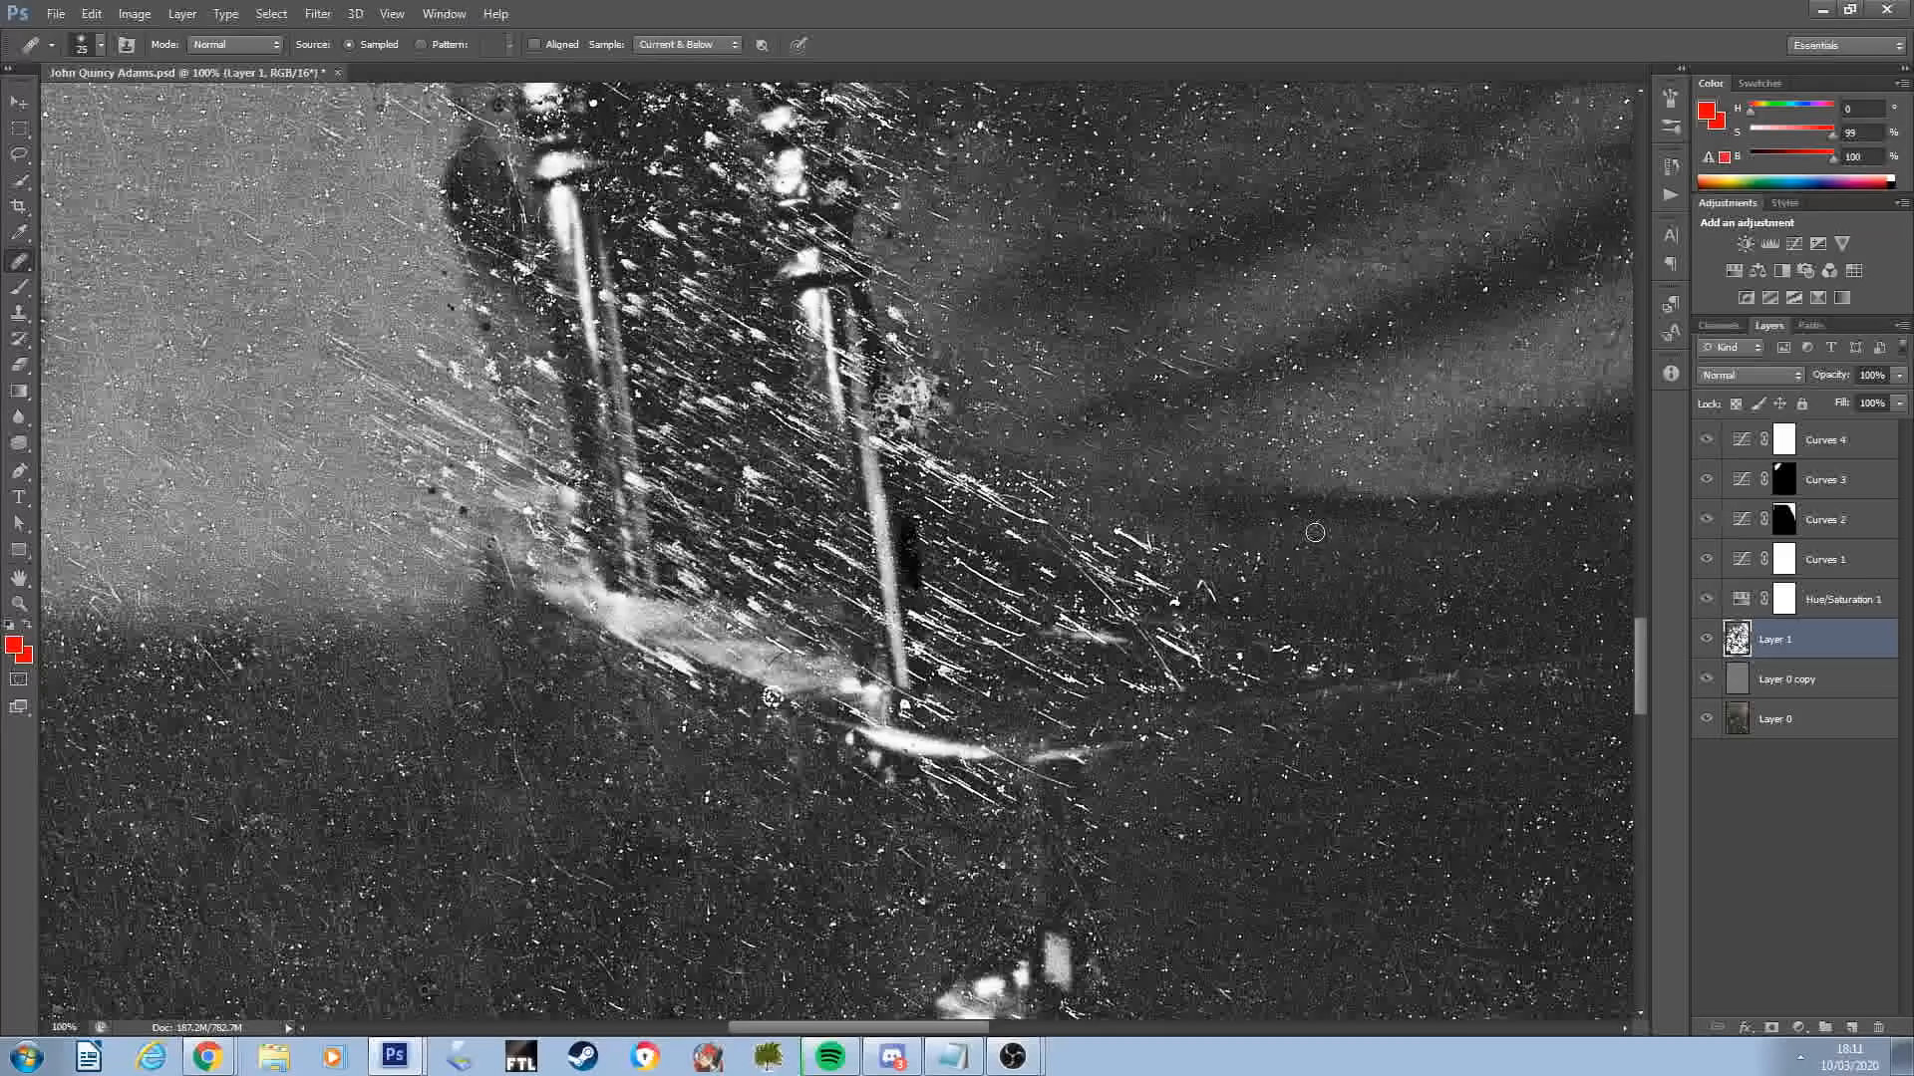
mouse_move(1277, 567)
left_mouse_down()
mouse_move(1189, 573)
mouse_move(1270, 573)
left_mouse_up()
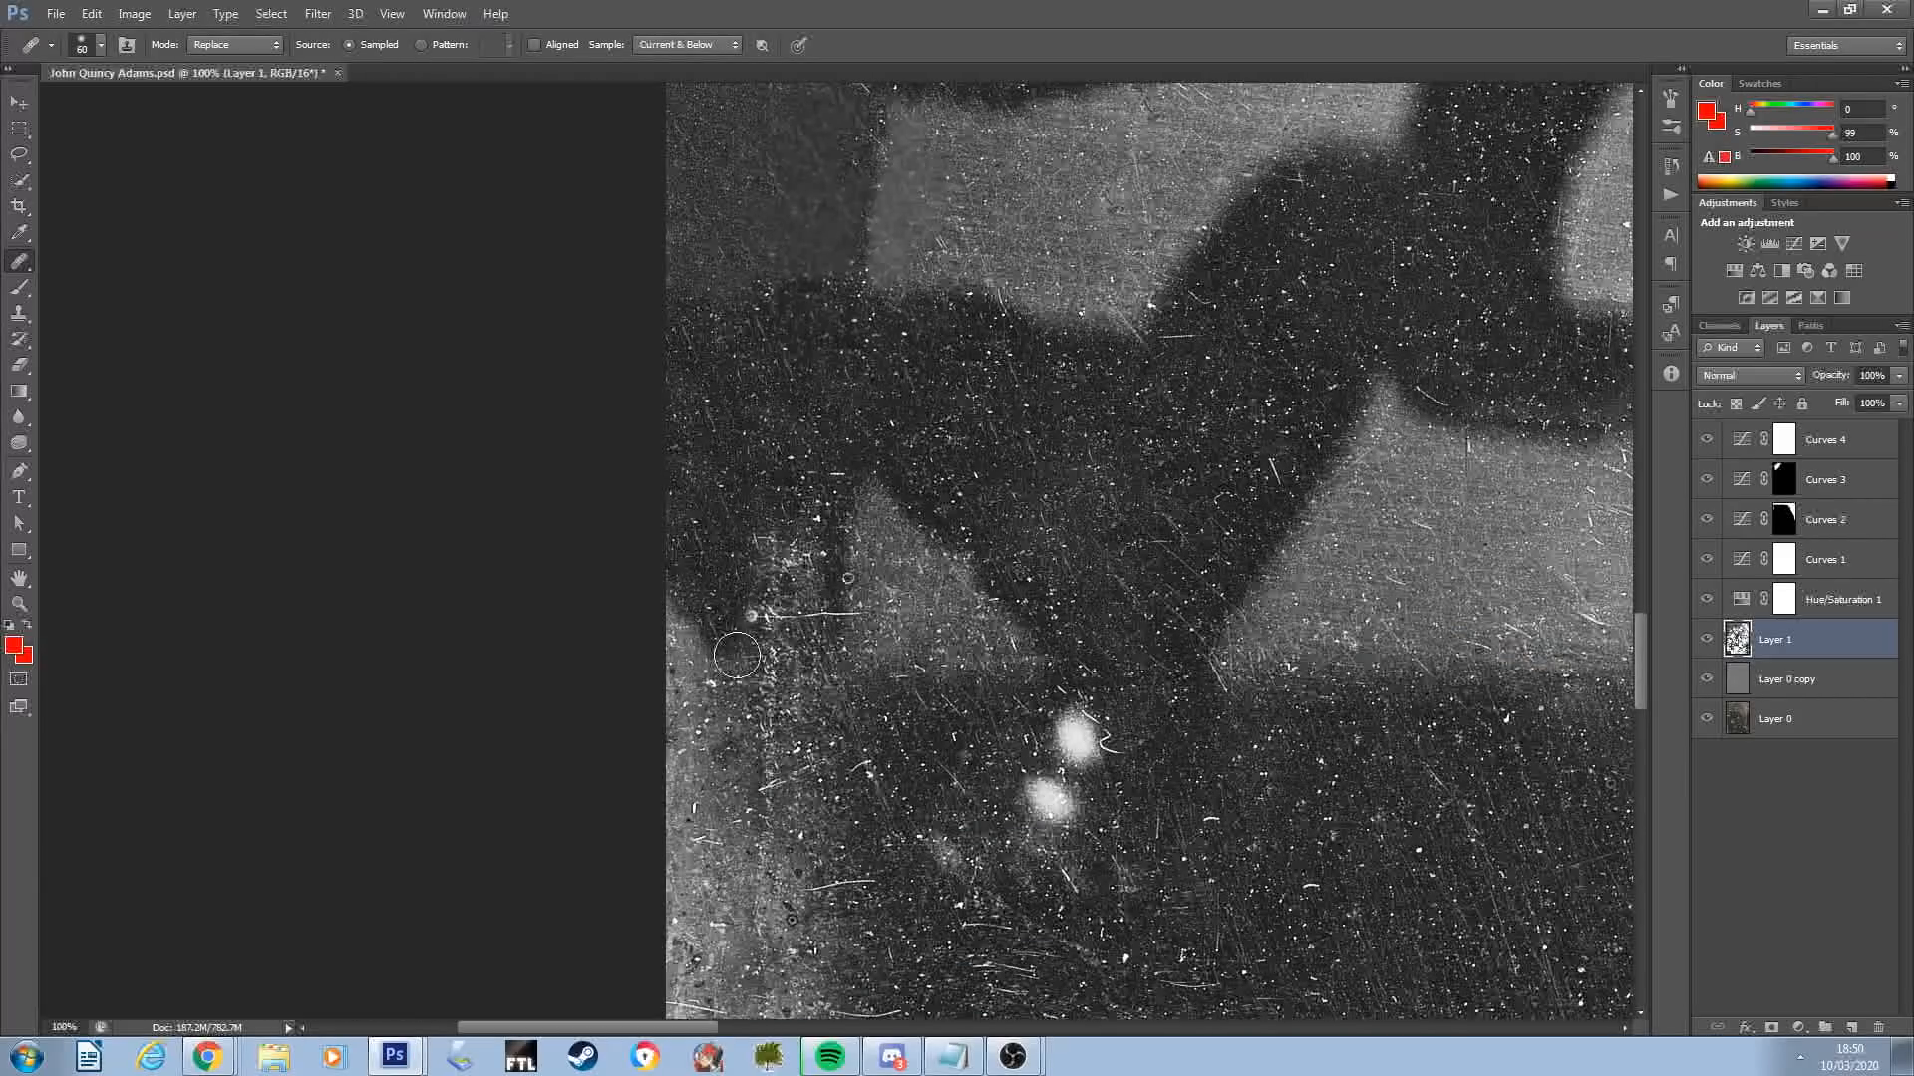
mouse_move(737, 655)
left_mouse_down()
mouse_move(774, 504)
mouse_move(813, 484)
mouse_move(799, 547)
mouse_move(803, 431)
left_mouse_up()
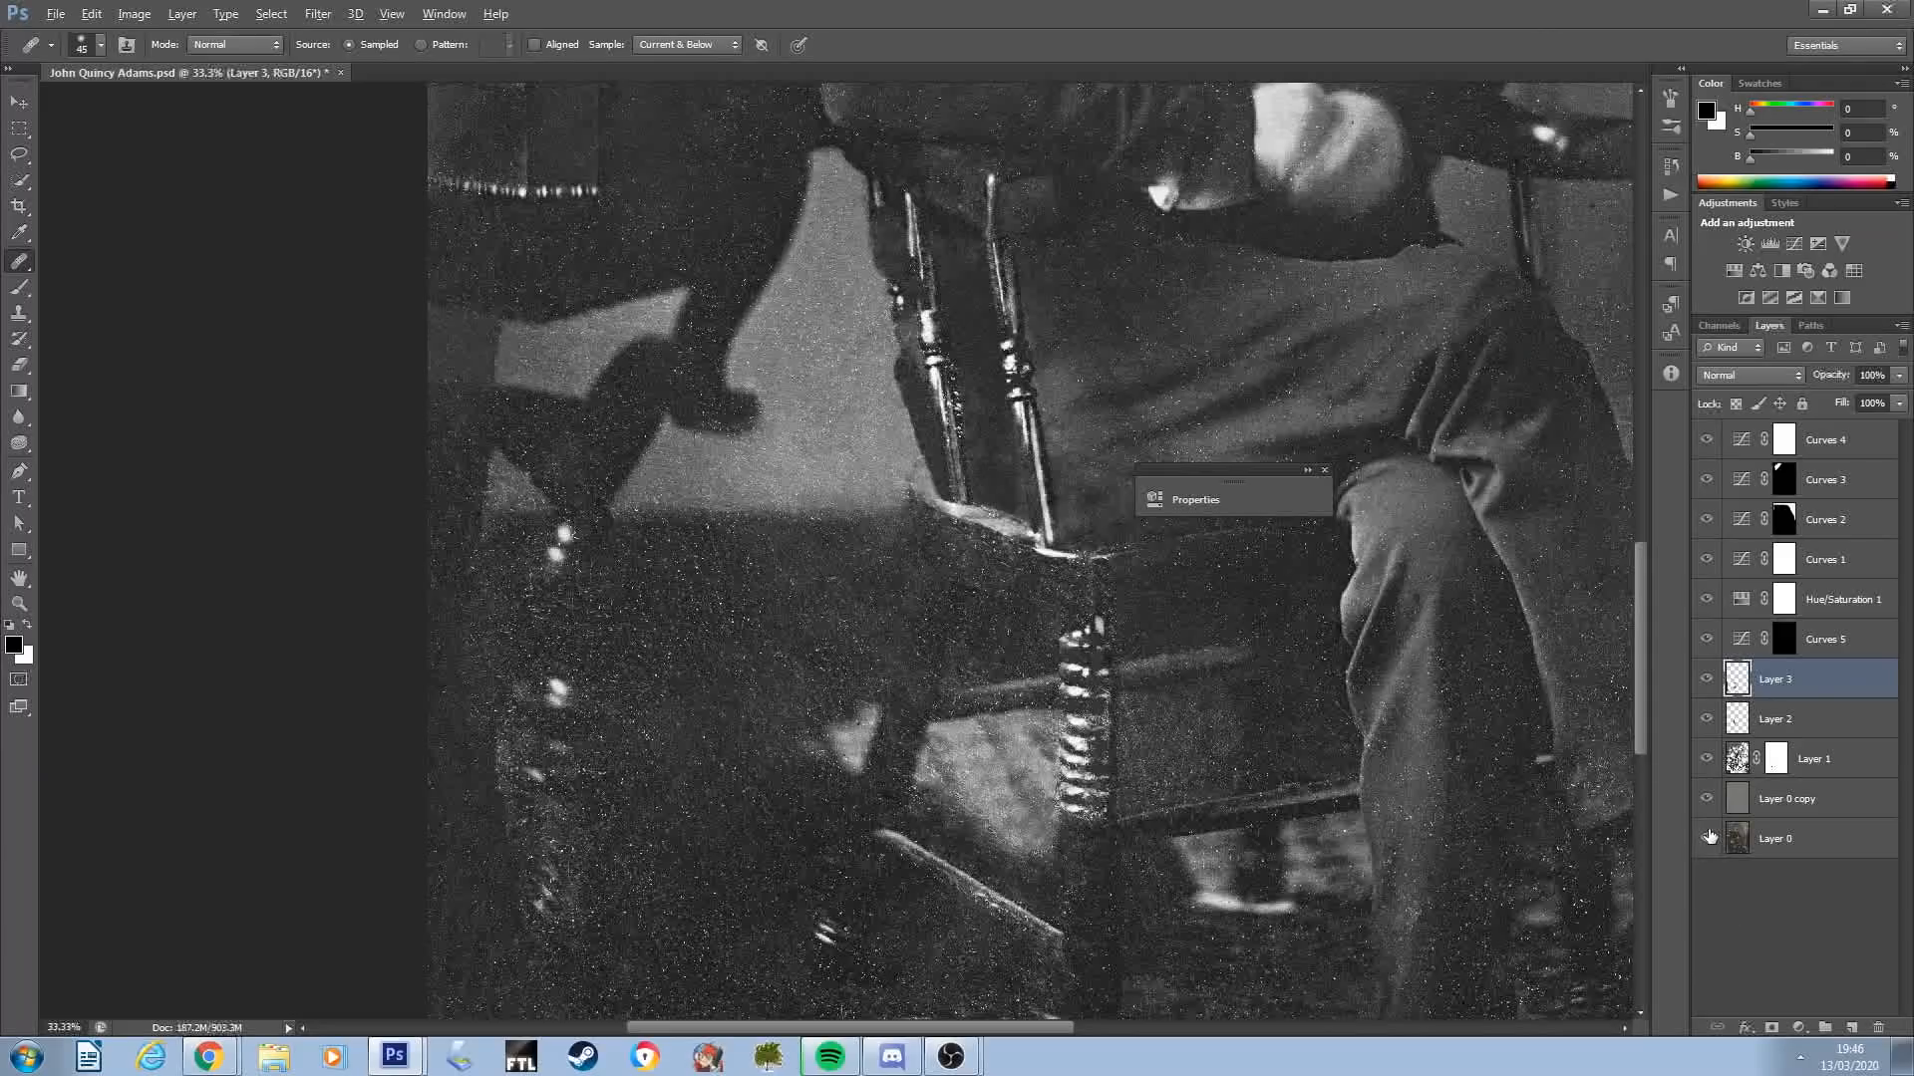
Compare the untouched Layer 0 with the restored version around the chair and table legs
left_click(1707, 838, "alt")
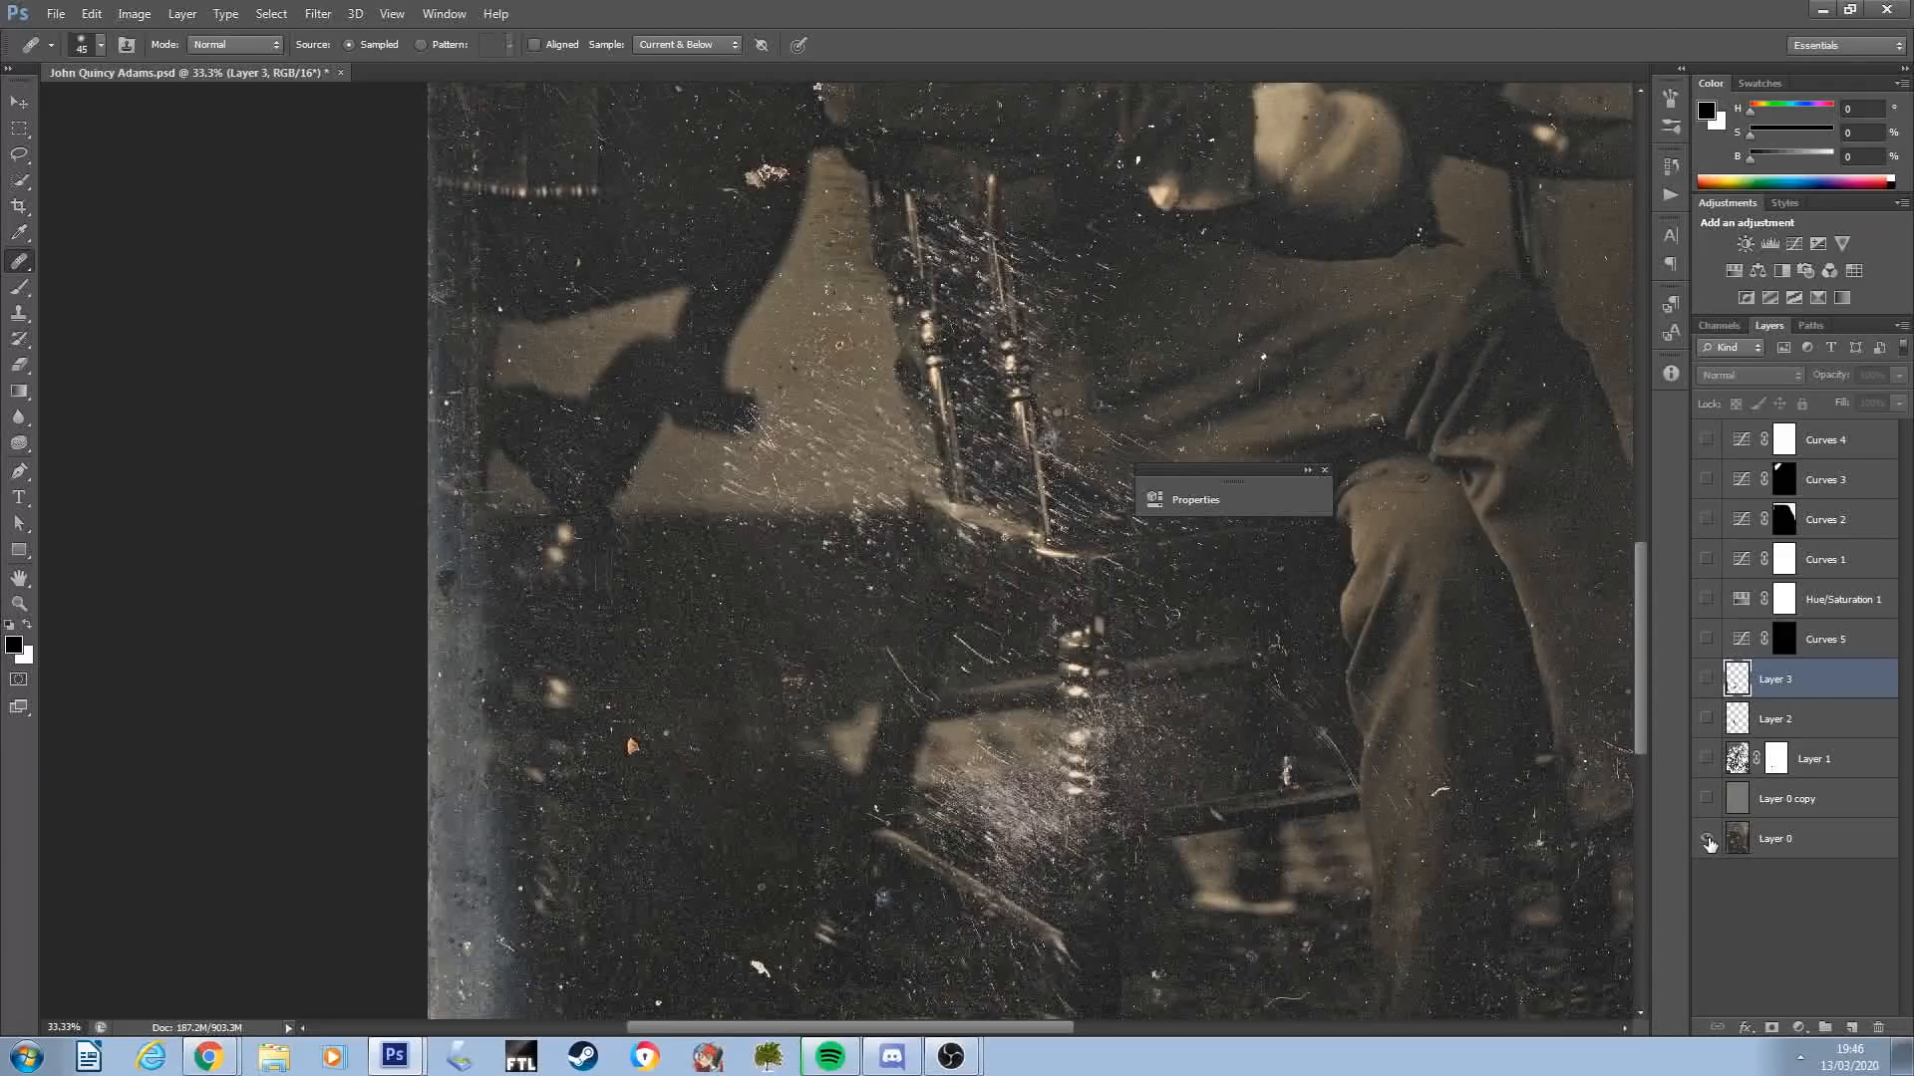
left_click(1708, 840, "alt")
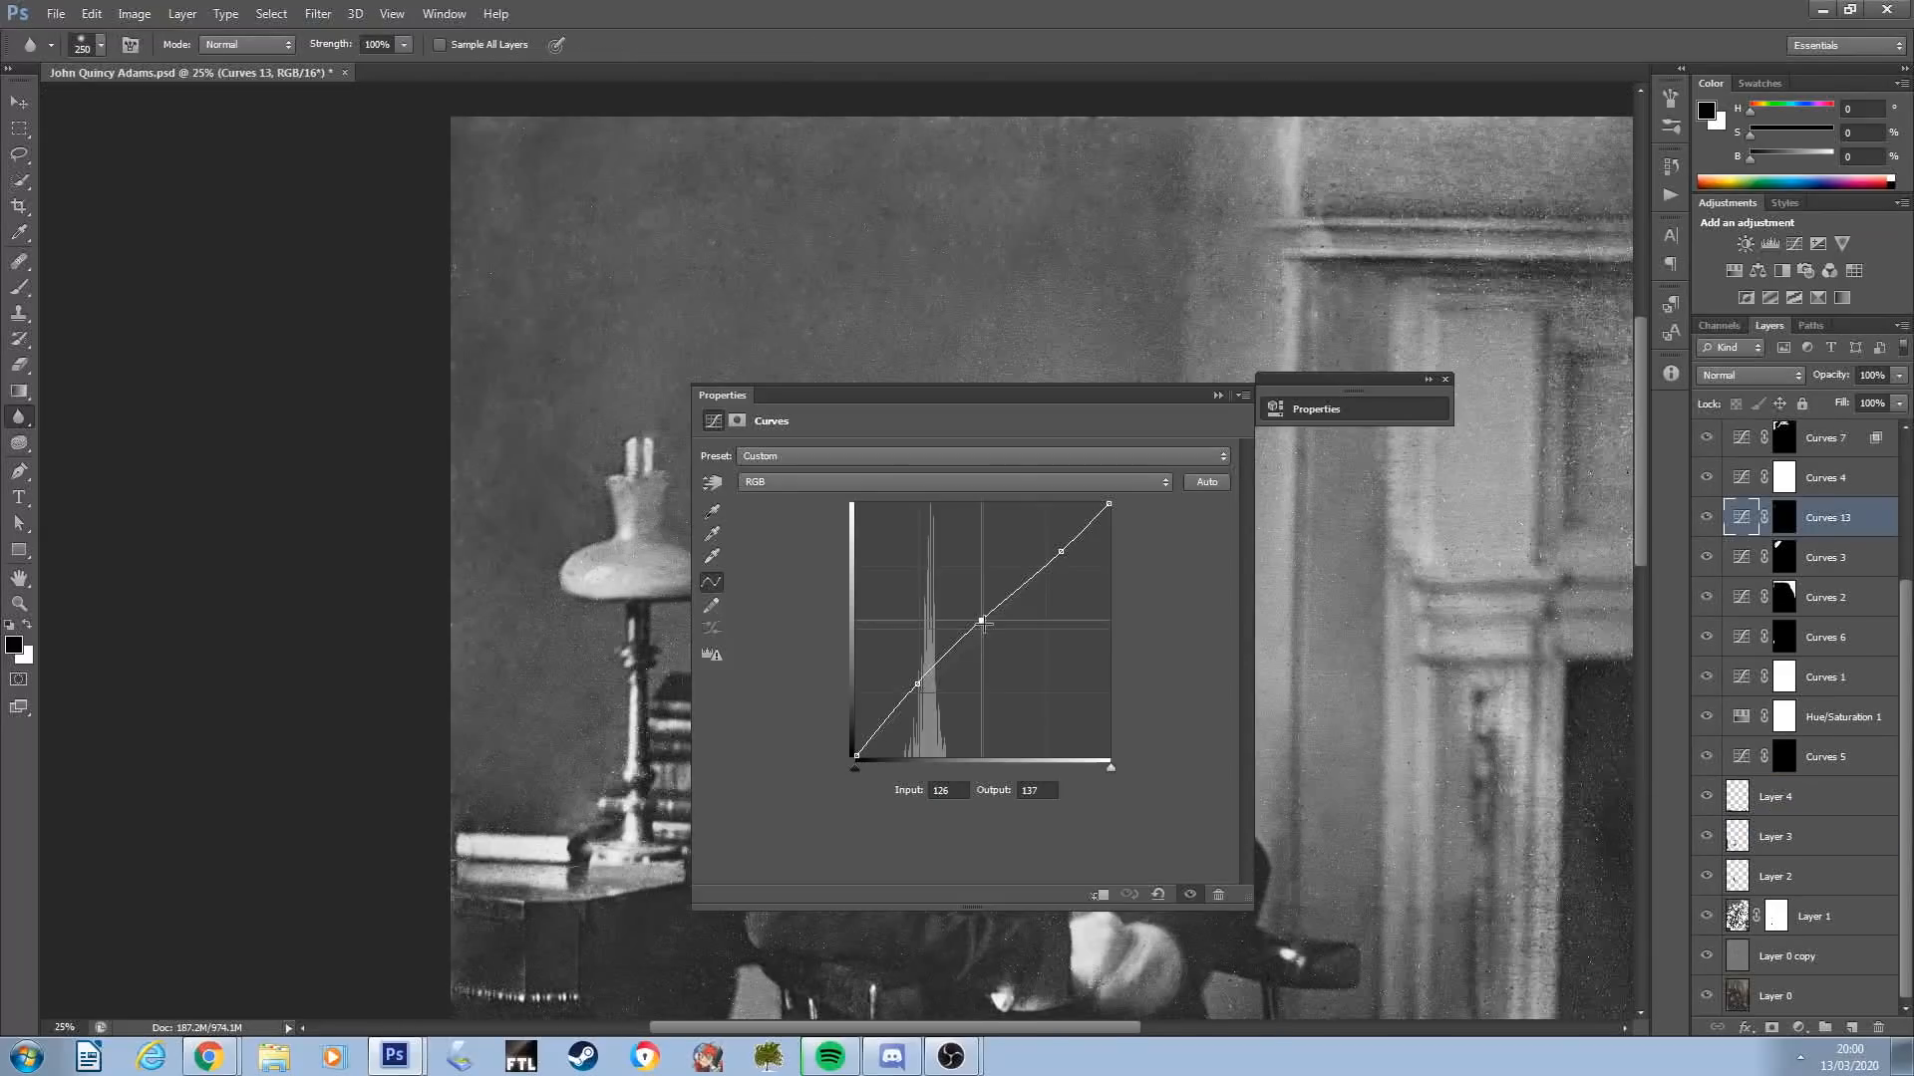
Fine-tune the lower shadow point on the Curves 13 adjustment
mouse_move(915, 688)
left_mouse_down()
mouse_move(922, 663)
mouse_move(913, 684)
left_mouse_up()
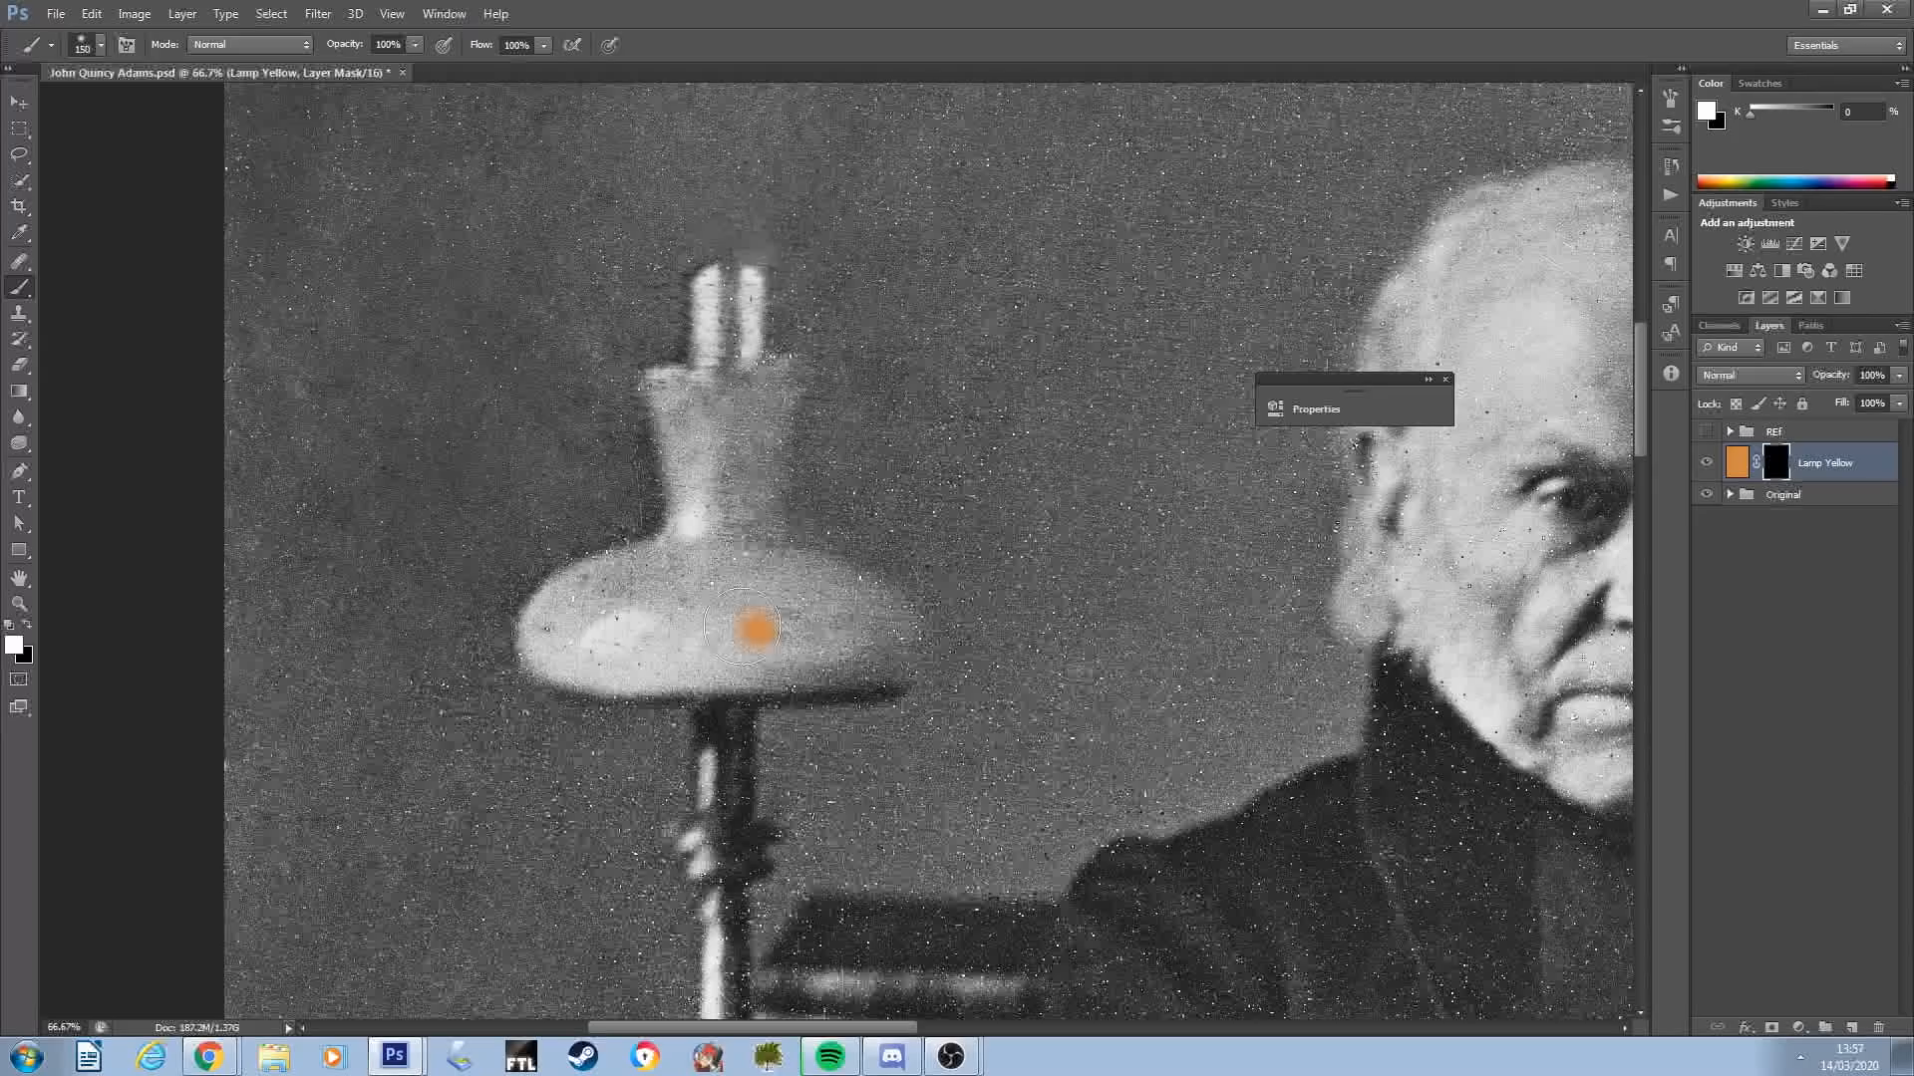
Paint the Lamp Yellow mask over the lampshade and change that layer's blend mode
left_click_drag(767, 623, 687, 598)
left_click(1750, 375)
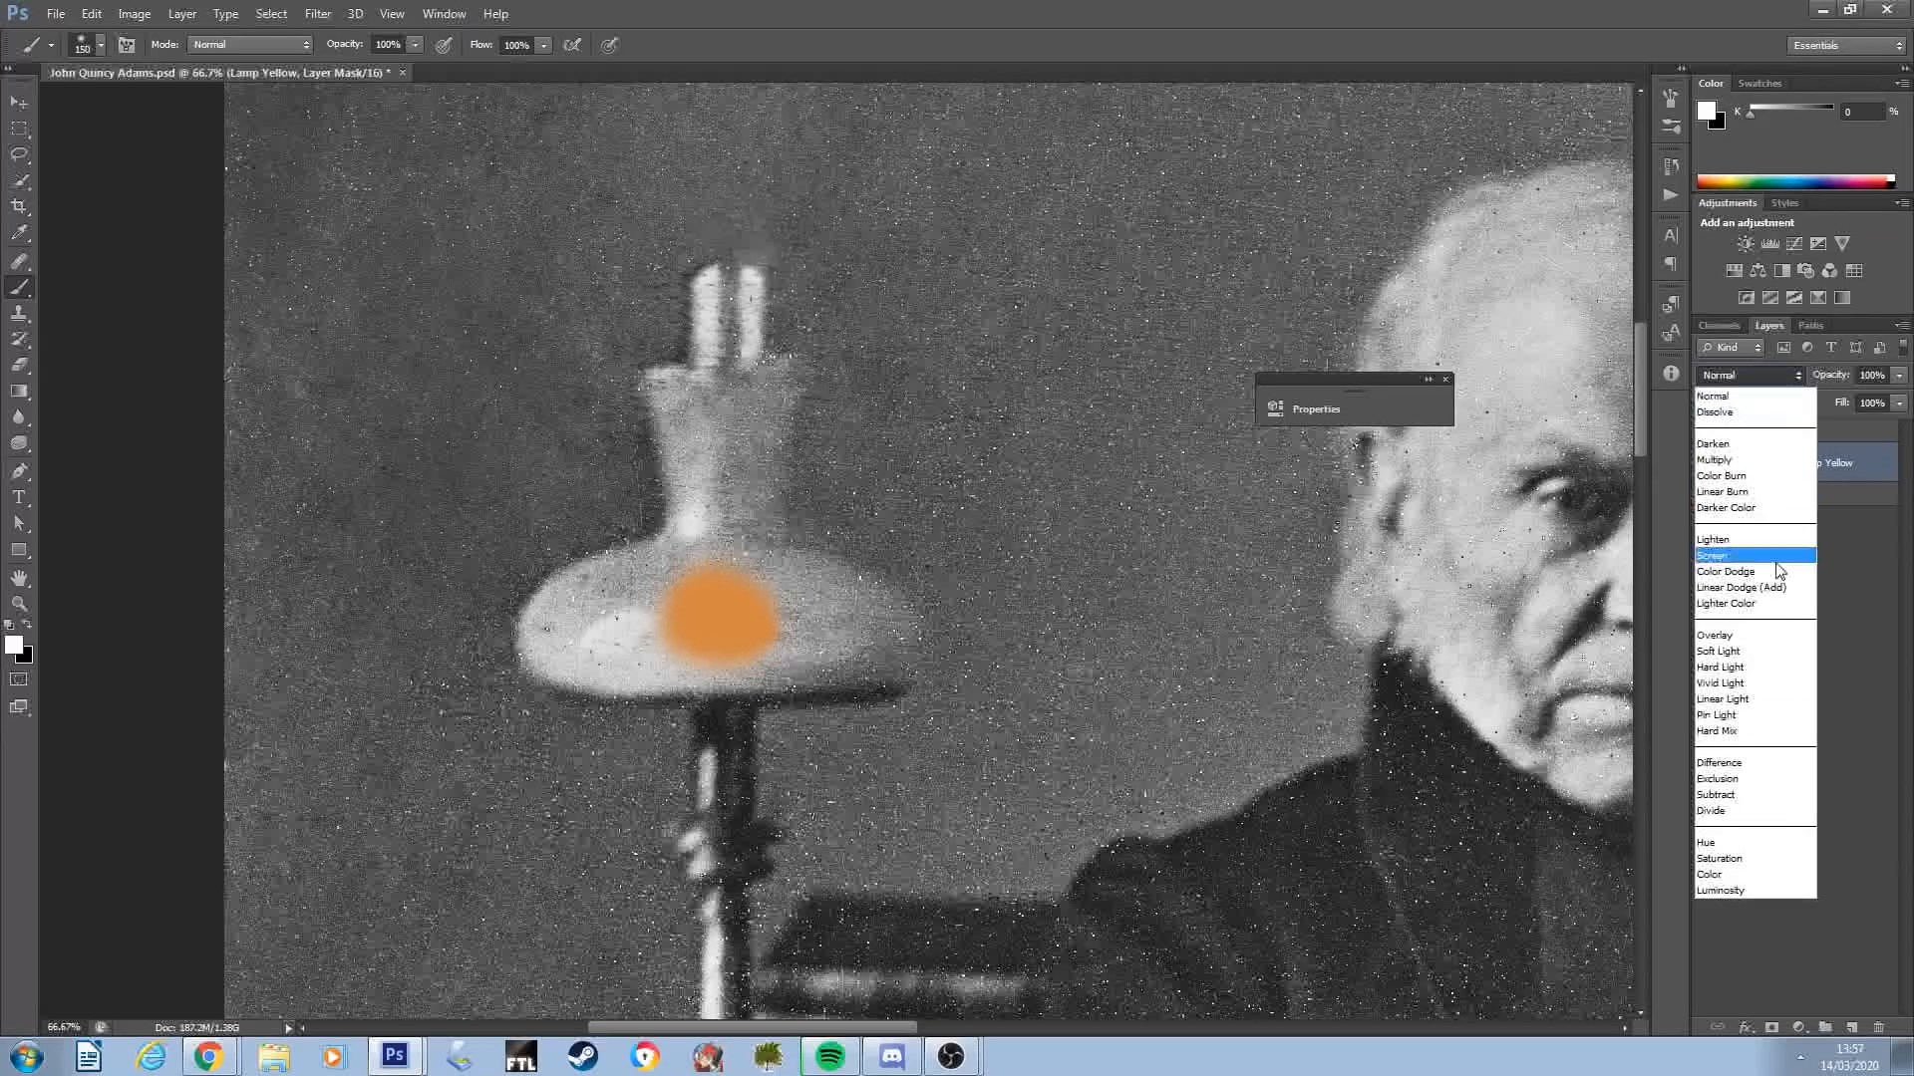
left_click(1734, 865)
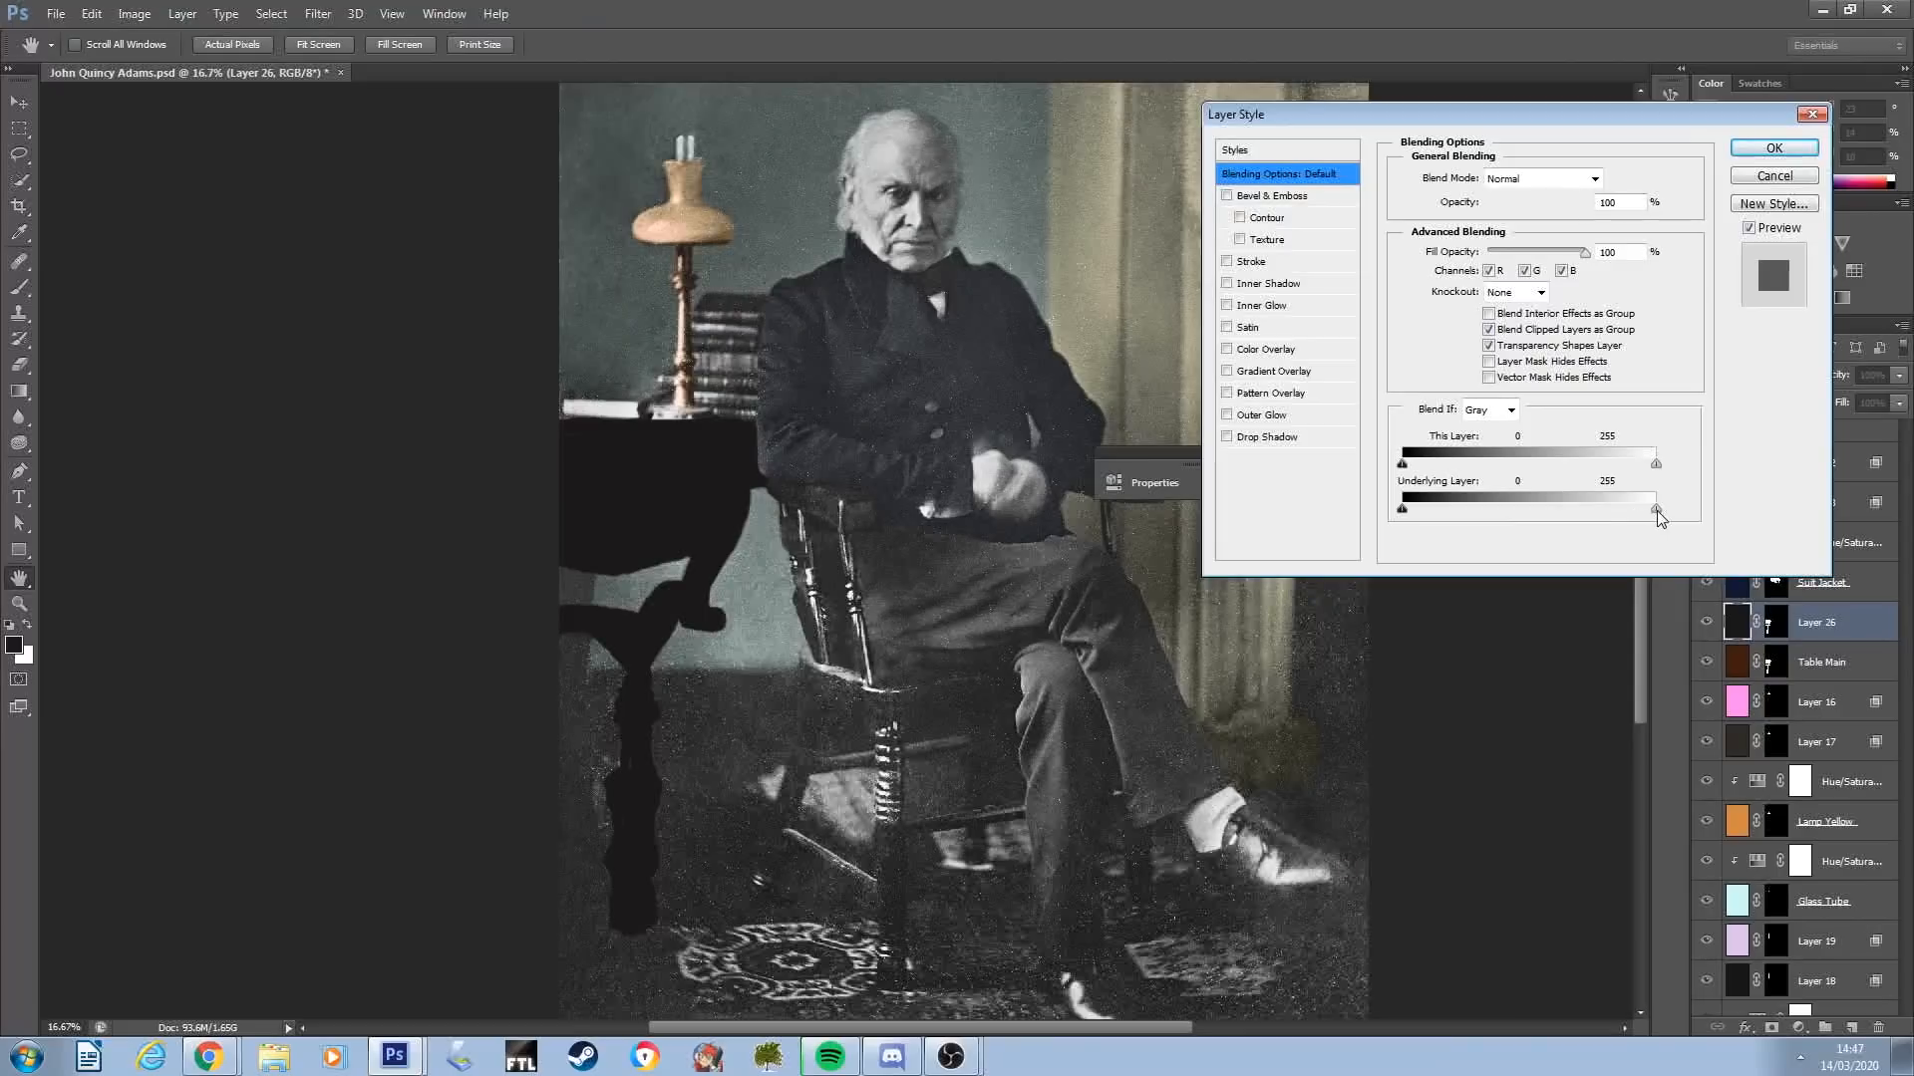
Lower the bright Blend If threshold of the underlying layer for the dark table layer and the dark layer above the green book
mouse_move(1656, 511)
left_mouse_down()
mouse_move(1437, 522)
mouse_move(1461, 528)
left_mouse_up()
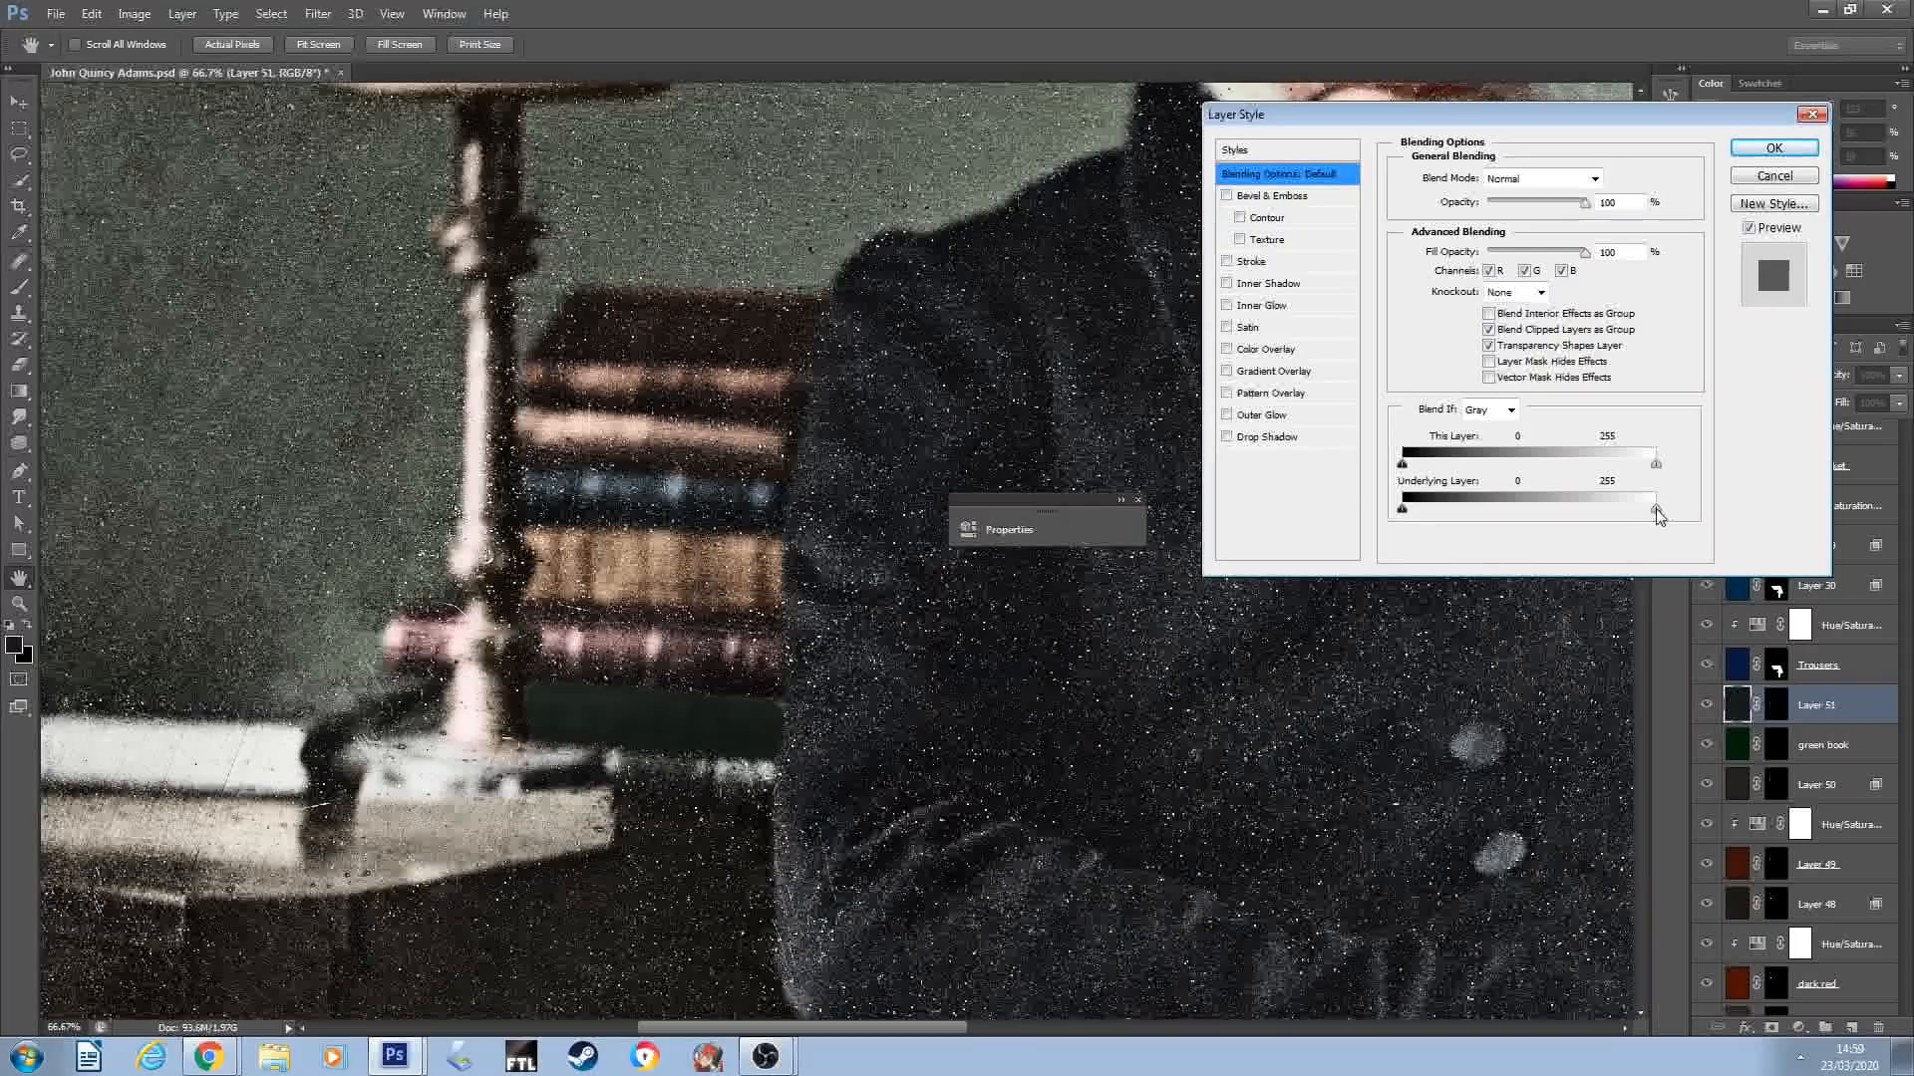
left_click_drag(1656, 510, 1465, 506)
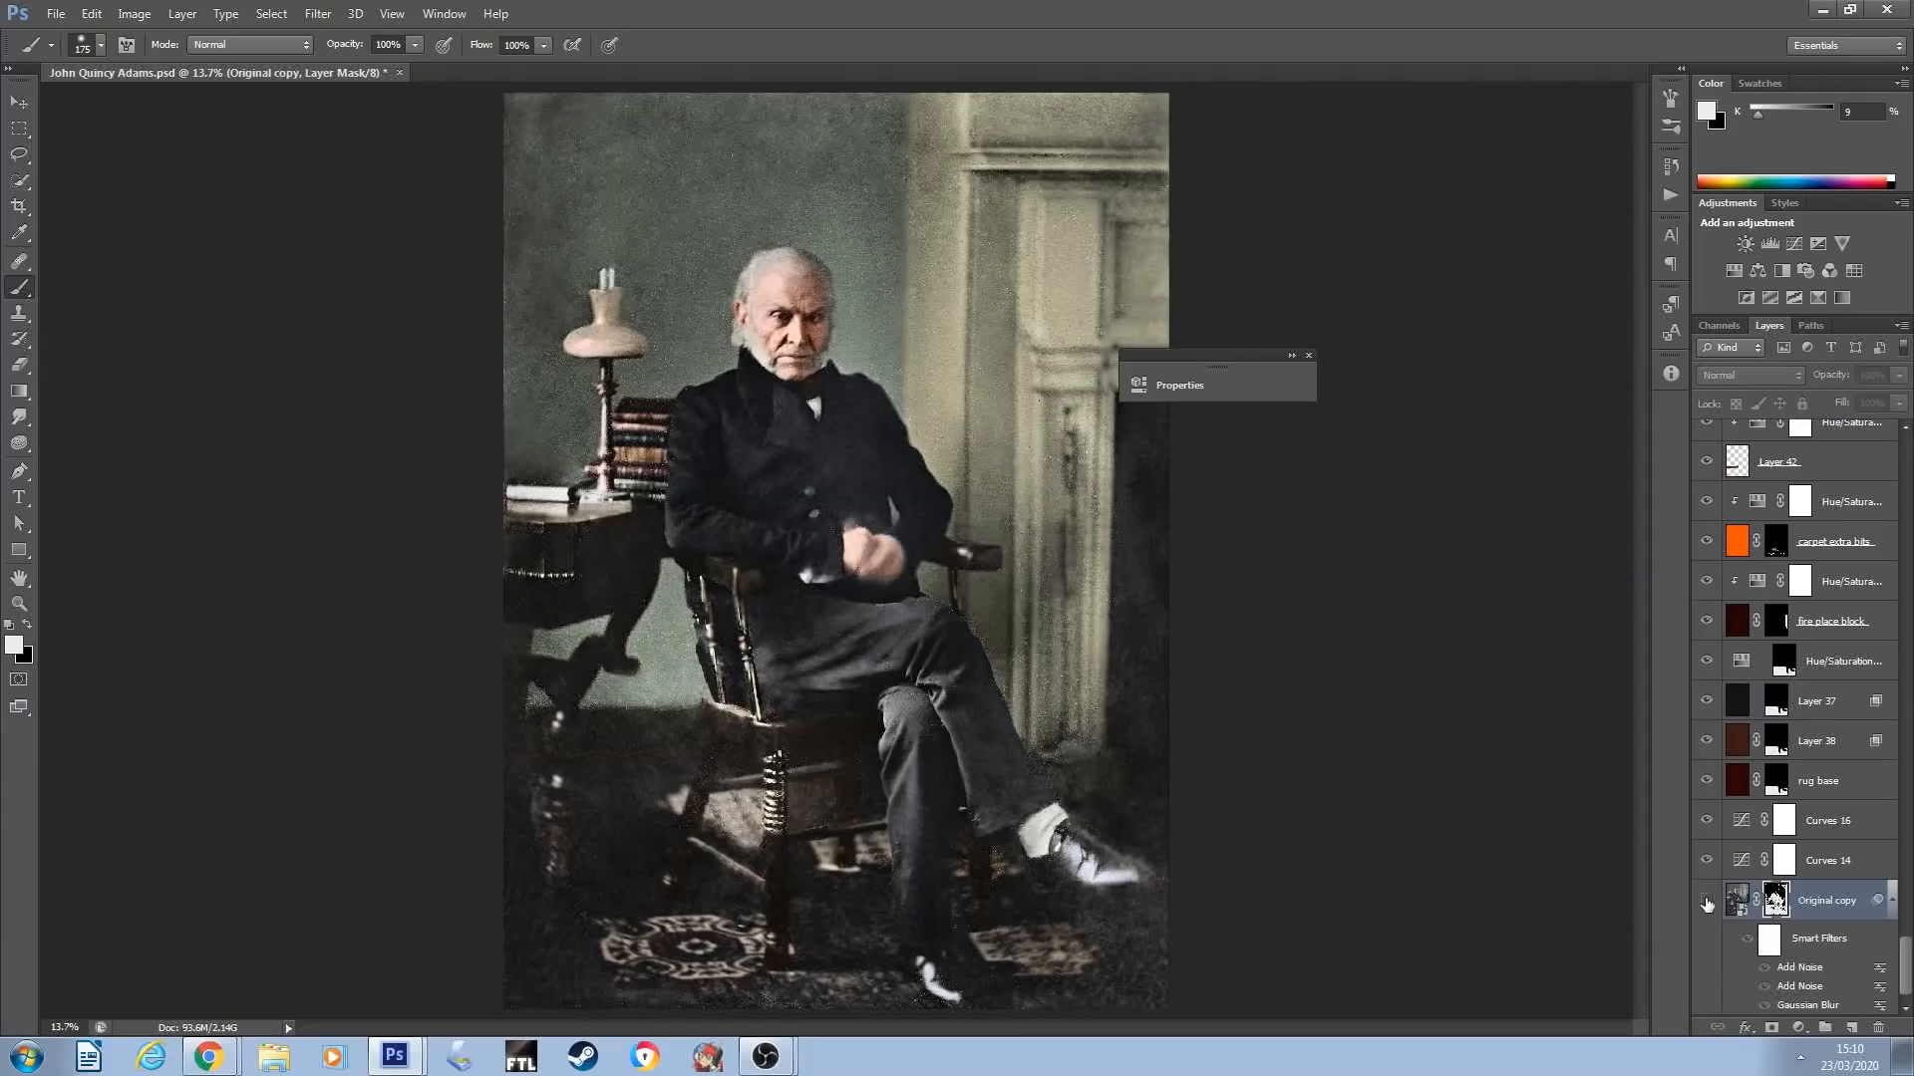
Toggle the visibility of the Original copy layer to check its effect on the portrait
left_click(1709, 903)
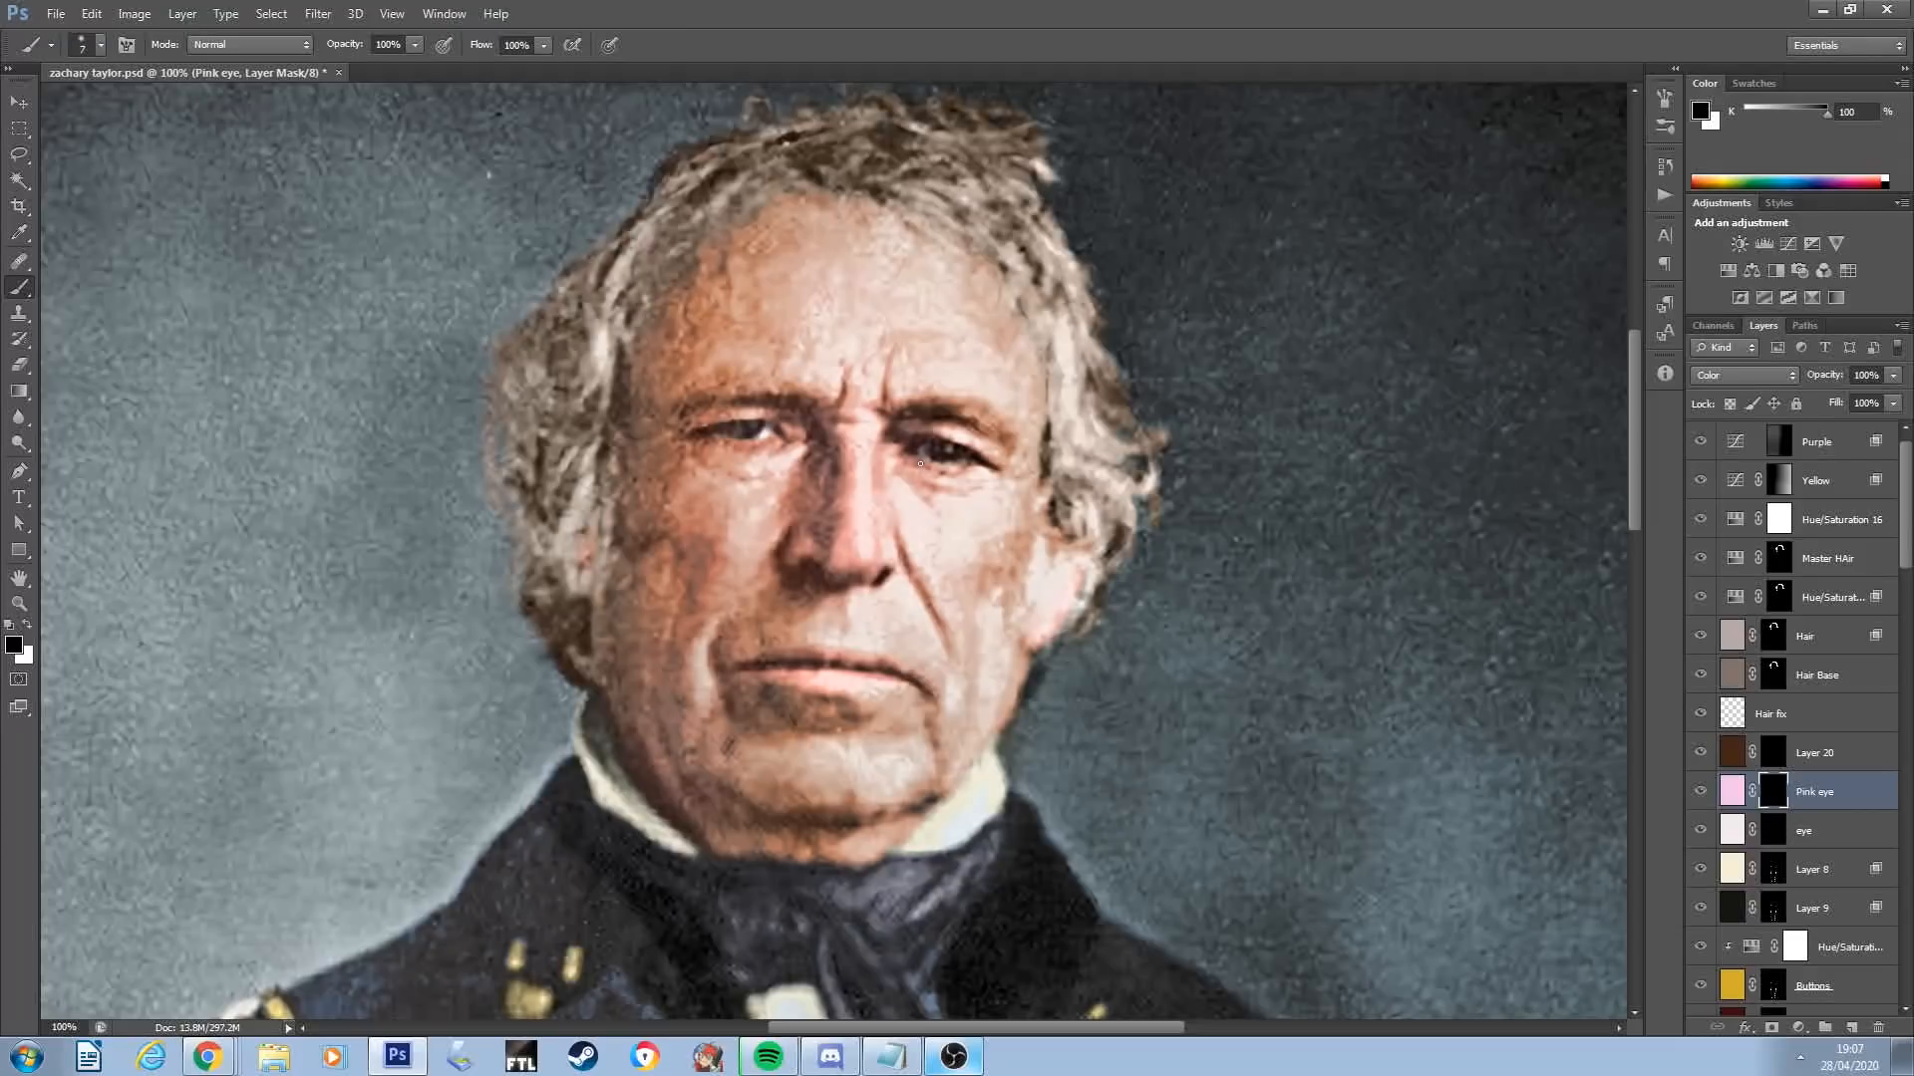
key("x")
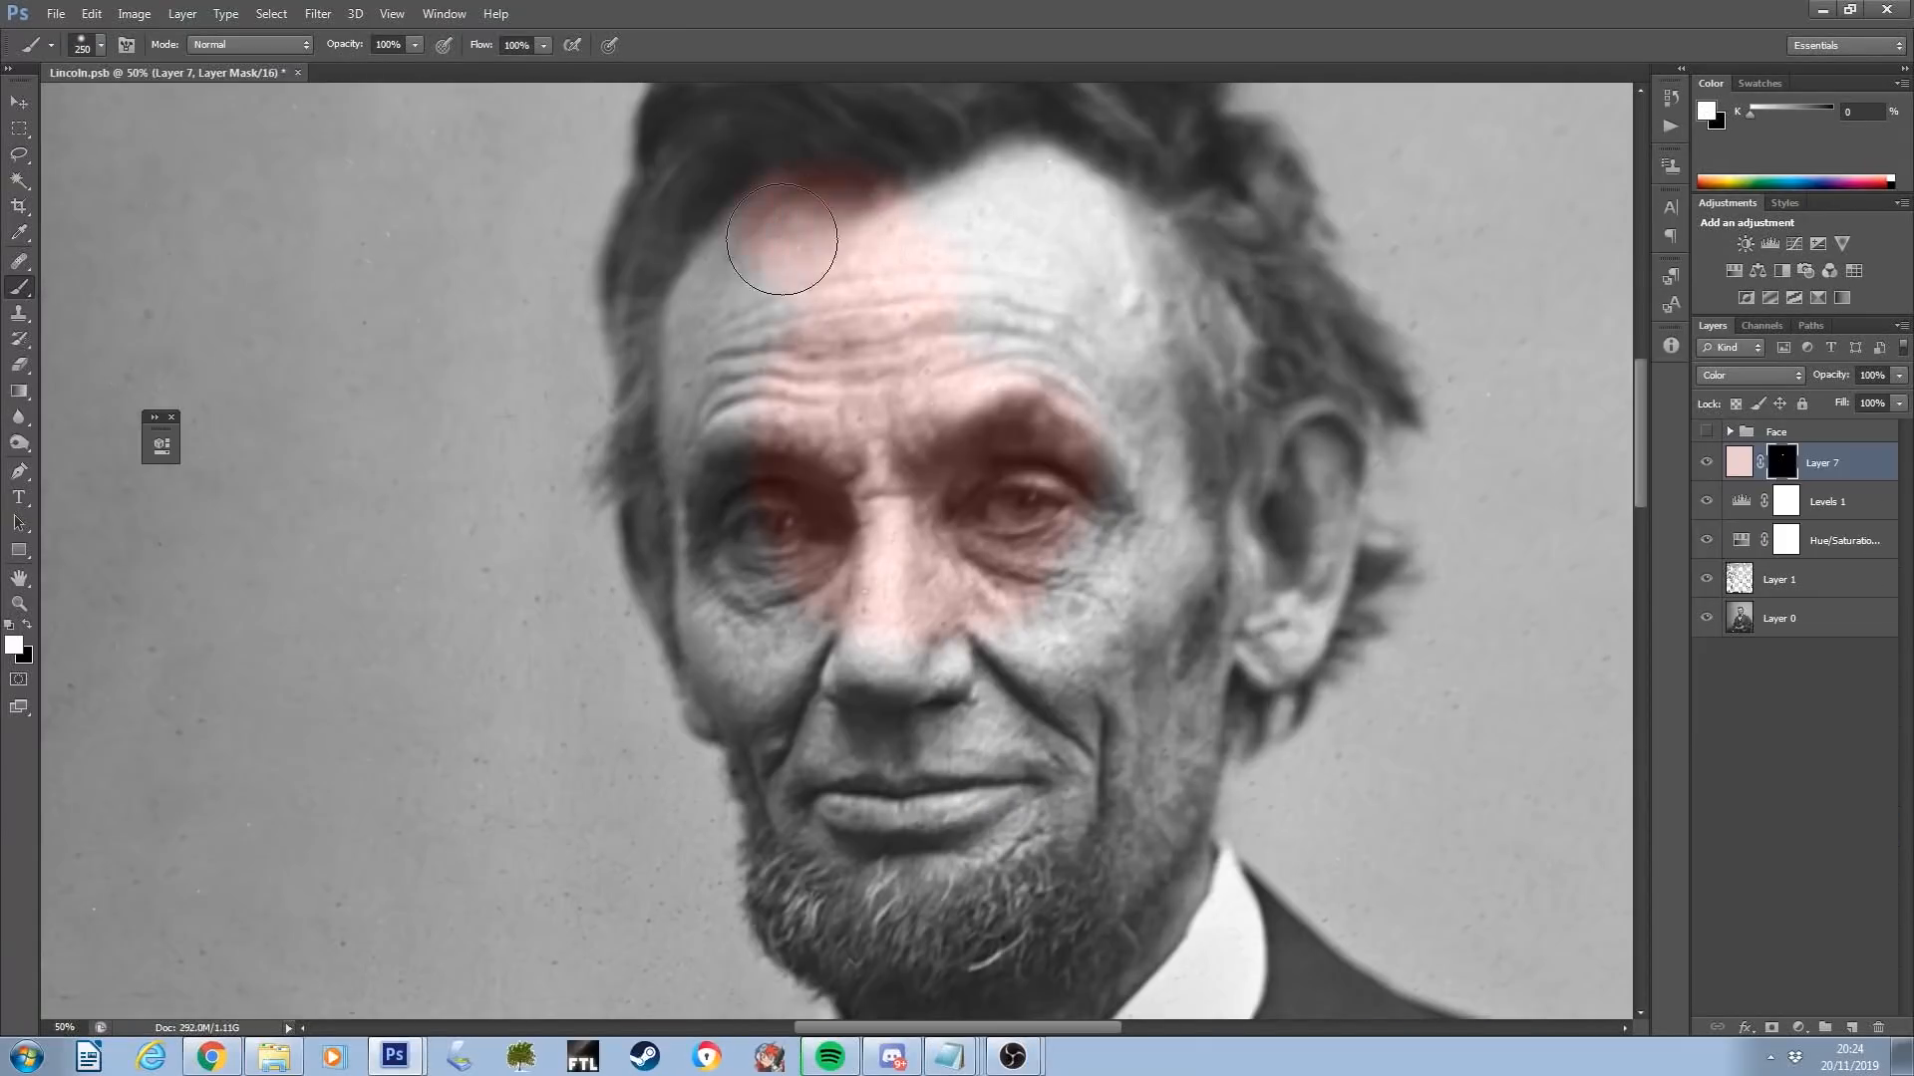
Paint the pink skin layer's mask over the forehead and the side of Lincoln's face
mouse_move(781, 243)
left_mouse_down()
mouse_move(710, 335)
mouse_move(709, 505)
left_mouse_up()
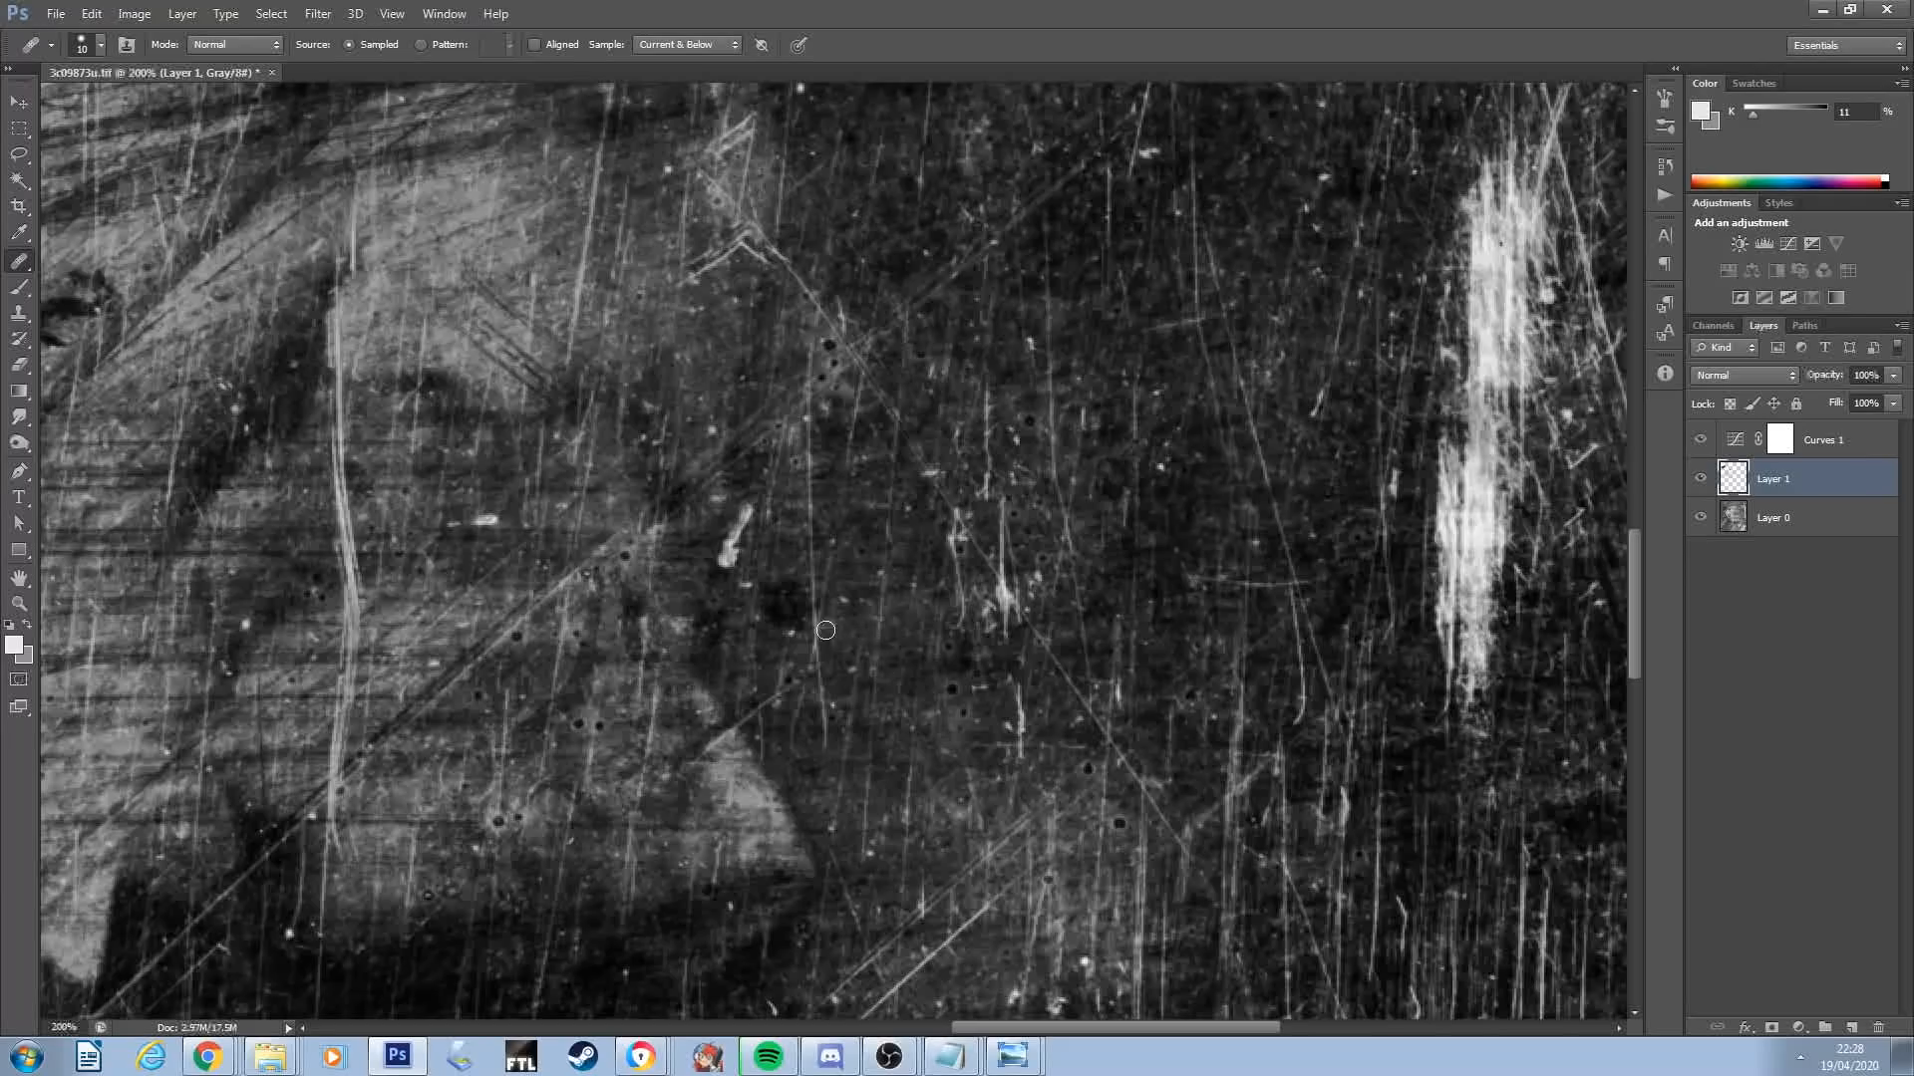
Heal the scratches beside the face, across the cheek and below the ear on Layer 1 of the damaged portrait
mouse_move(826, 630)
left_mouse_down()
mouse_move(785, 594)
mouse_move(771, 623)
mouse_move(763, 591)
mouse_move(798, 598)
mouse_move(734, 539)
mouse_move(752, 506)
left_mouse_up()
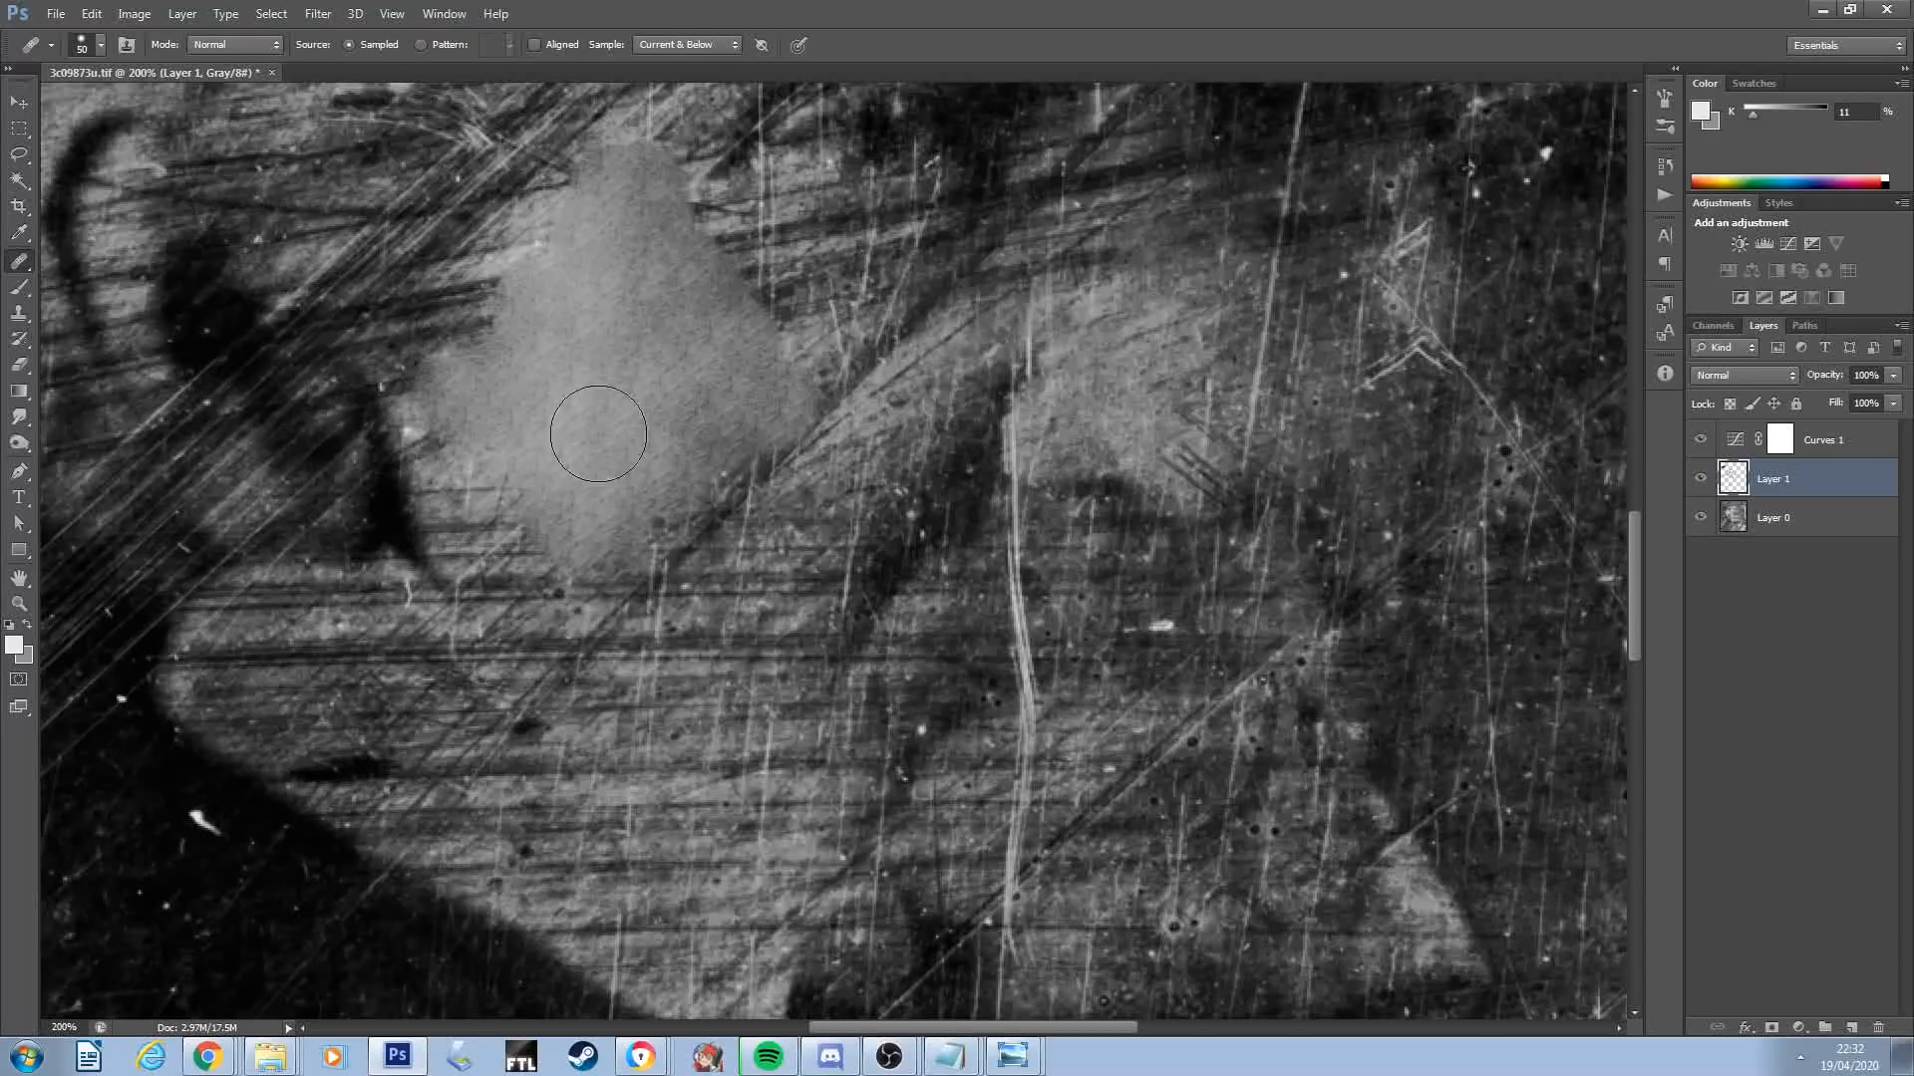
mouse_move(589, 427)
left_mouse_down()
mouse_move(676, 489)
mouse_move(732, 460)
left_mouse_up()
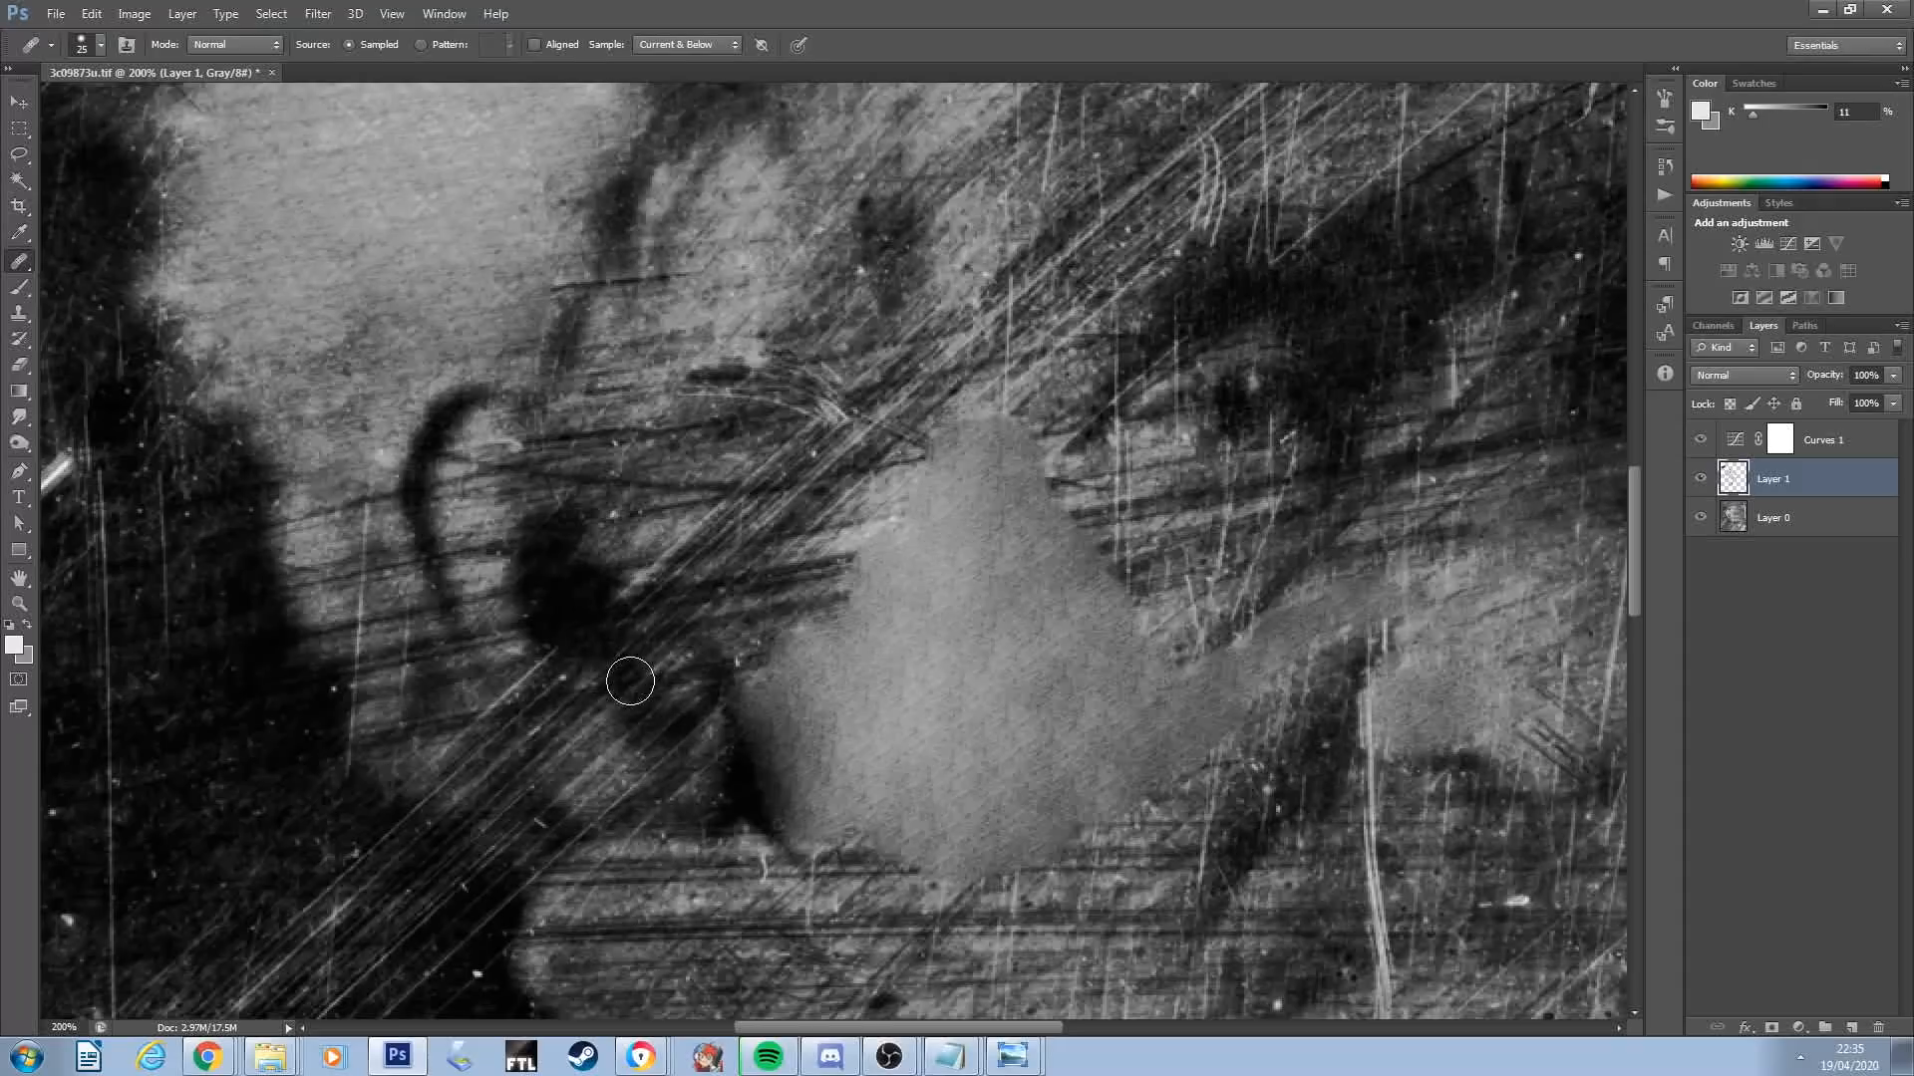
left_click(622, 671)
left_click(632, 677)
left_click(633, 667)
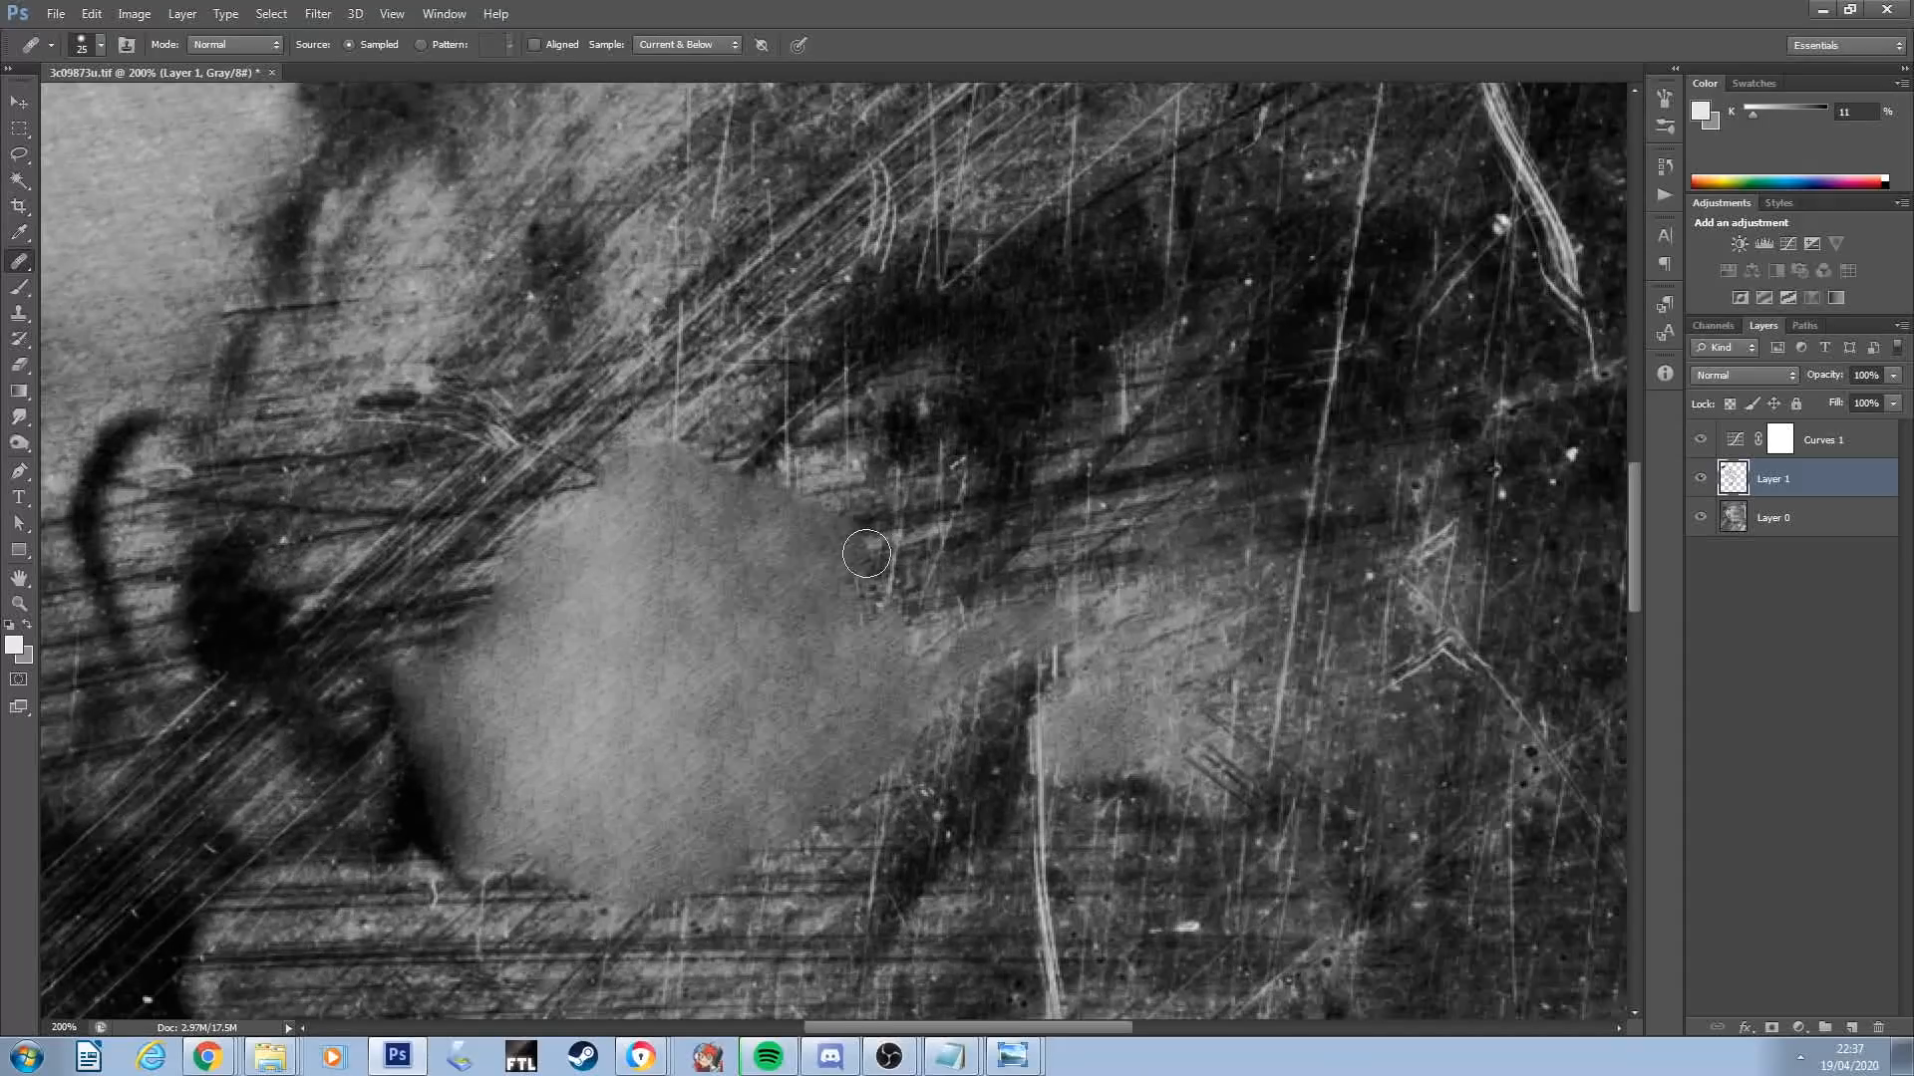
Extend the healed cheek area up toward the eye and nose
mouse_move(866, 554)
left_mouse_down()
mouse_move(908, 603)
mouse_move(925, 646)
left_mouse_up()
left_click(922, 639)
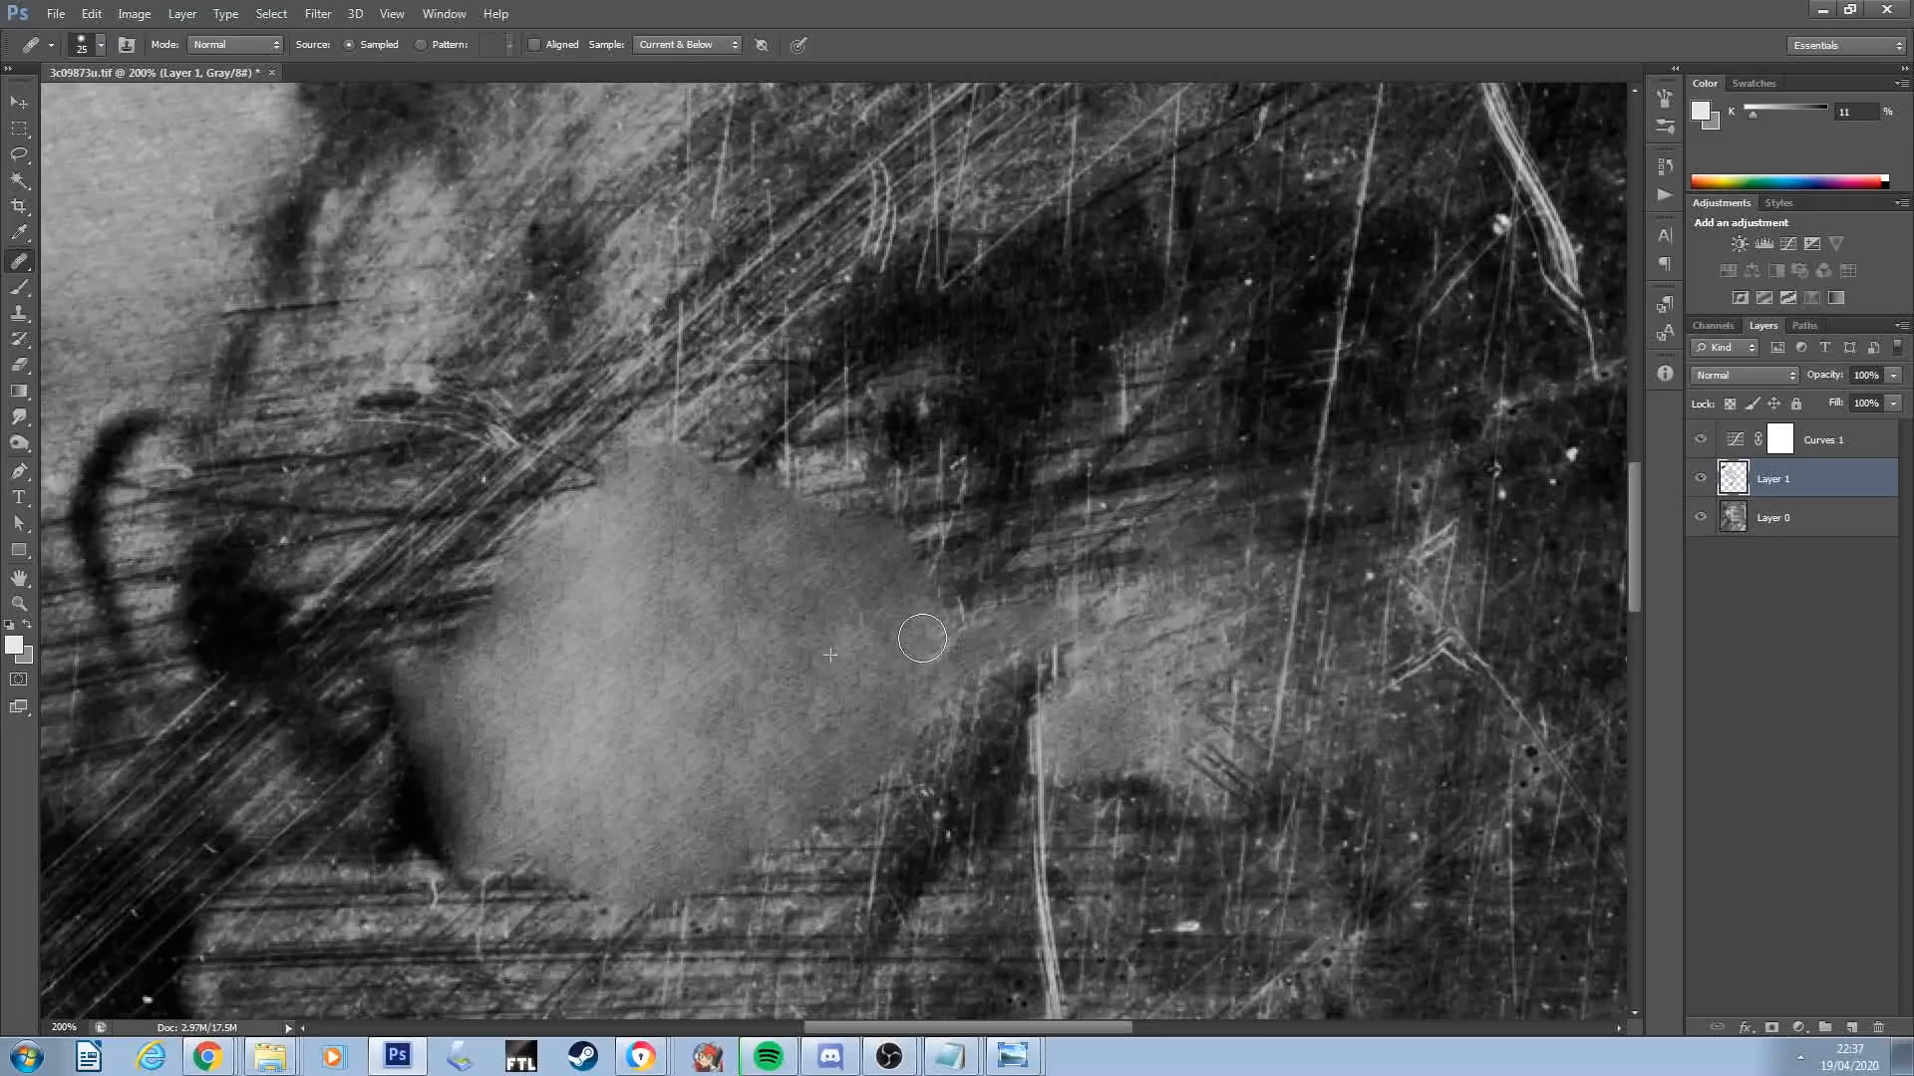
left_click_drag(969, 581, 889, 555)
Compare the damaged original Layer 0 with the healed portrait at full view
key("ctrl+0")
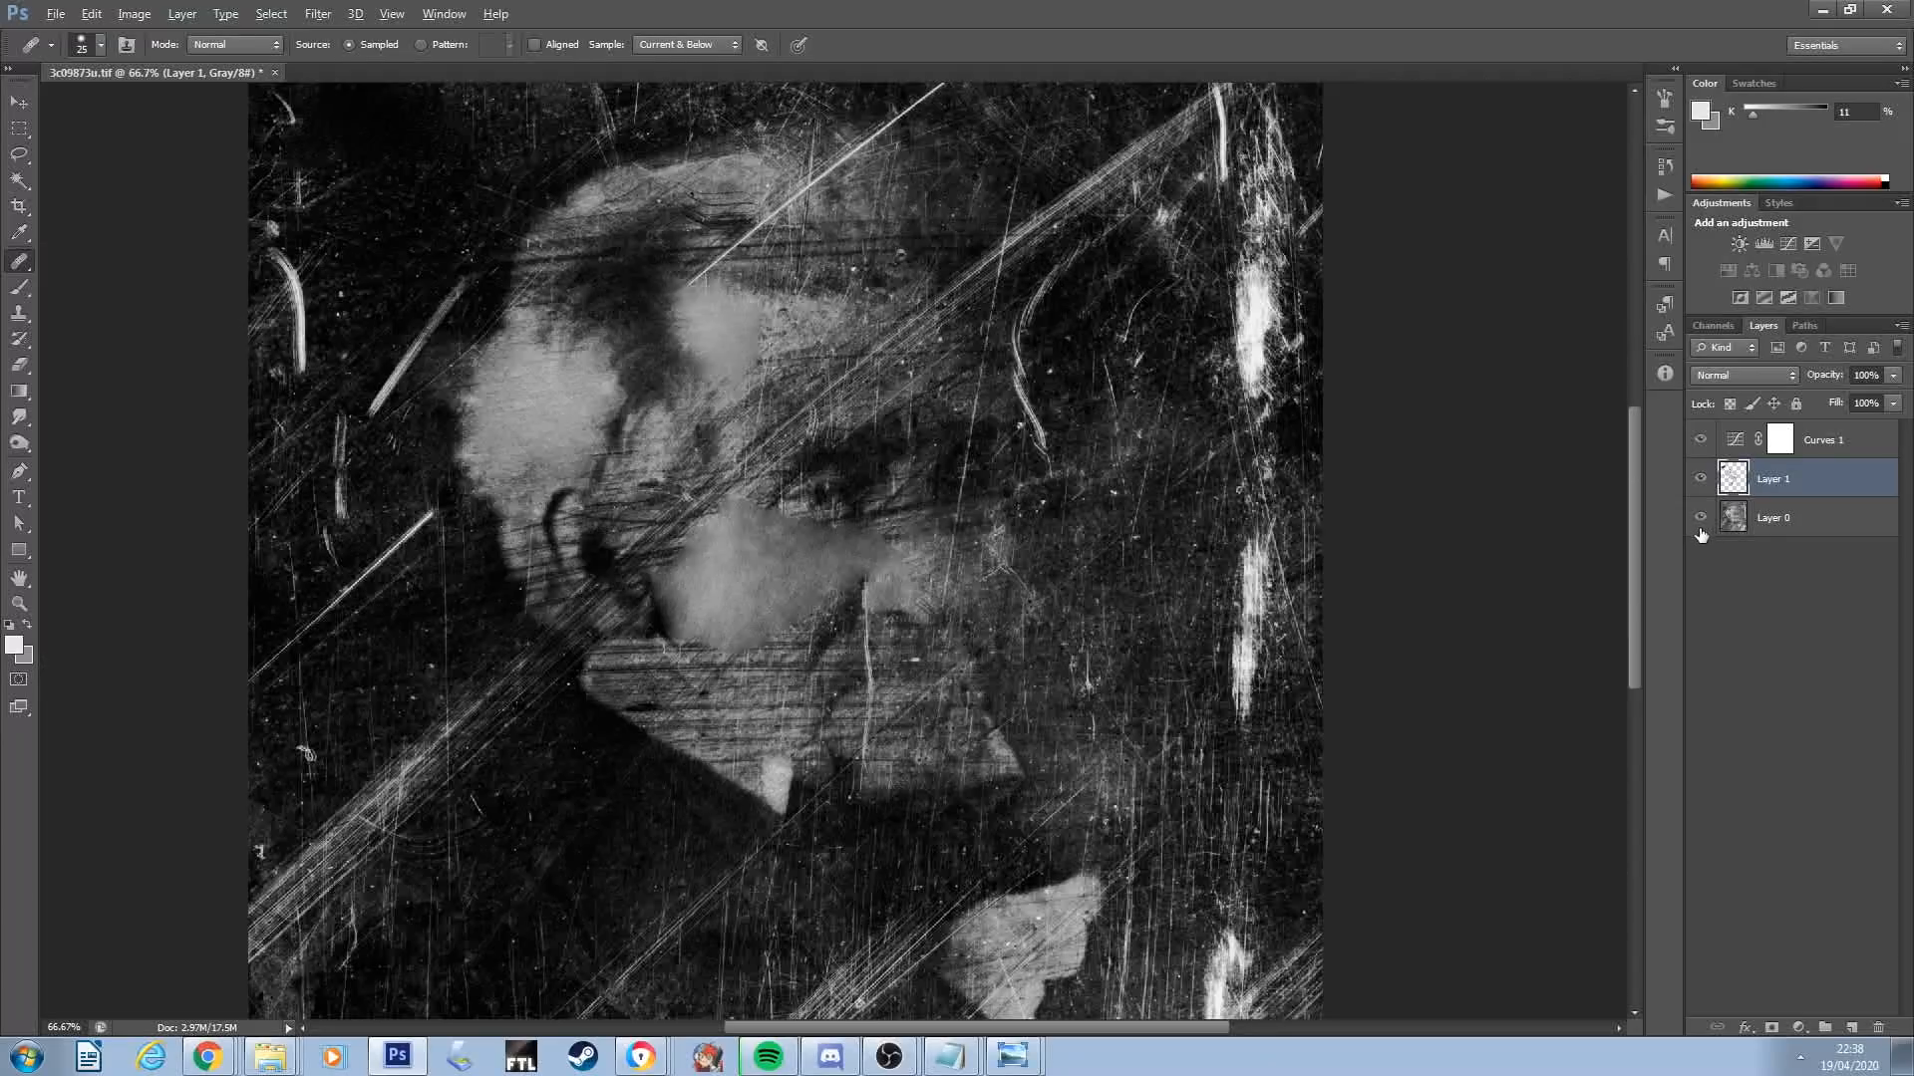
left_click(1701, 519, "alt")
left_click(1700, 517, "alt")
Heal the remaining scratches on the face and around the bright collar tip below the jaw
key("ctrl+plus")
key("ctrl+plus")
mouse_move(657, 459)
left_mouse_down()
mouse_move(578, 398)
mouse_move(673, 459)
mouse_move(762, 423)
left_mouse_up()
mouse_move(738, 344)
left_mouse_down()
mouse_move(779, 394)
mouse_move(627, 380)
left_mouse_up()
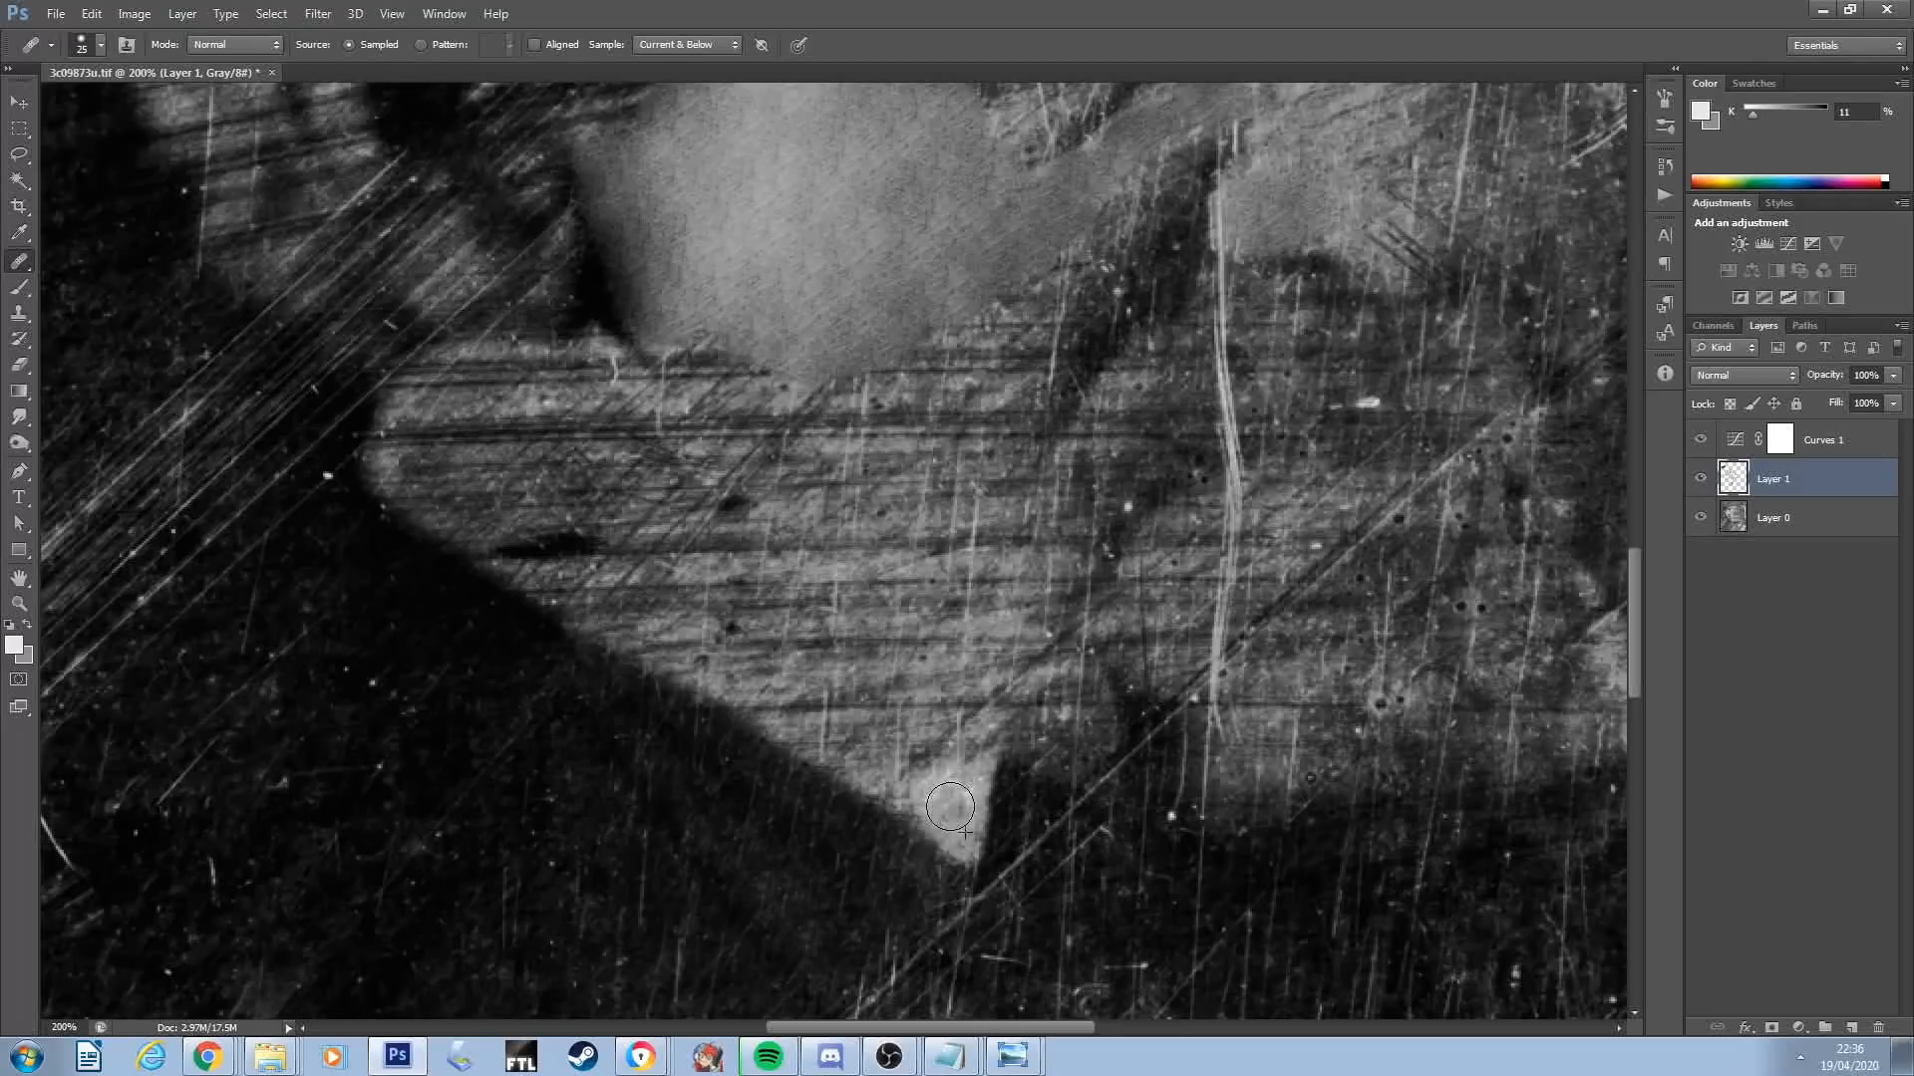
mouse_move(1002, 747)
left_mouse_down()
mouse_move(1006, 812)
mouse_move(962, 829)
mouse_move(955, 801)
mouse_move(993, 820)
left_mouse_up()
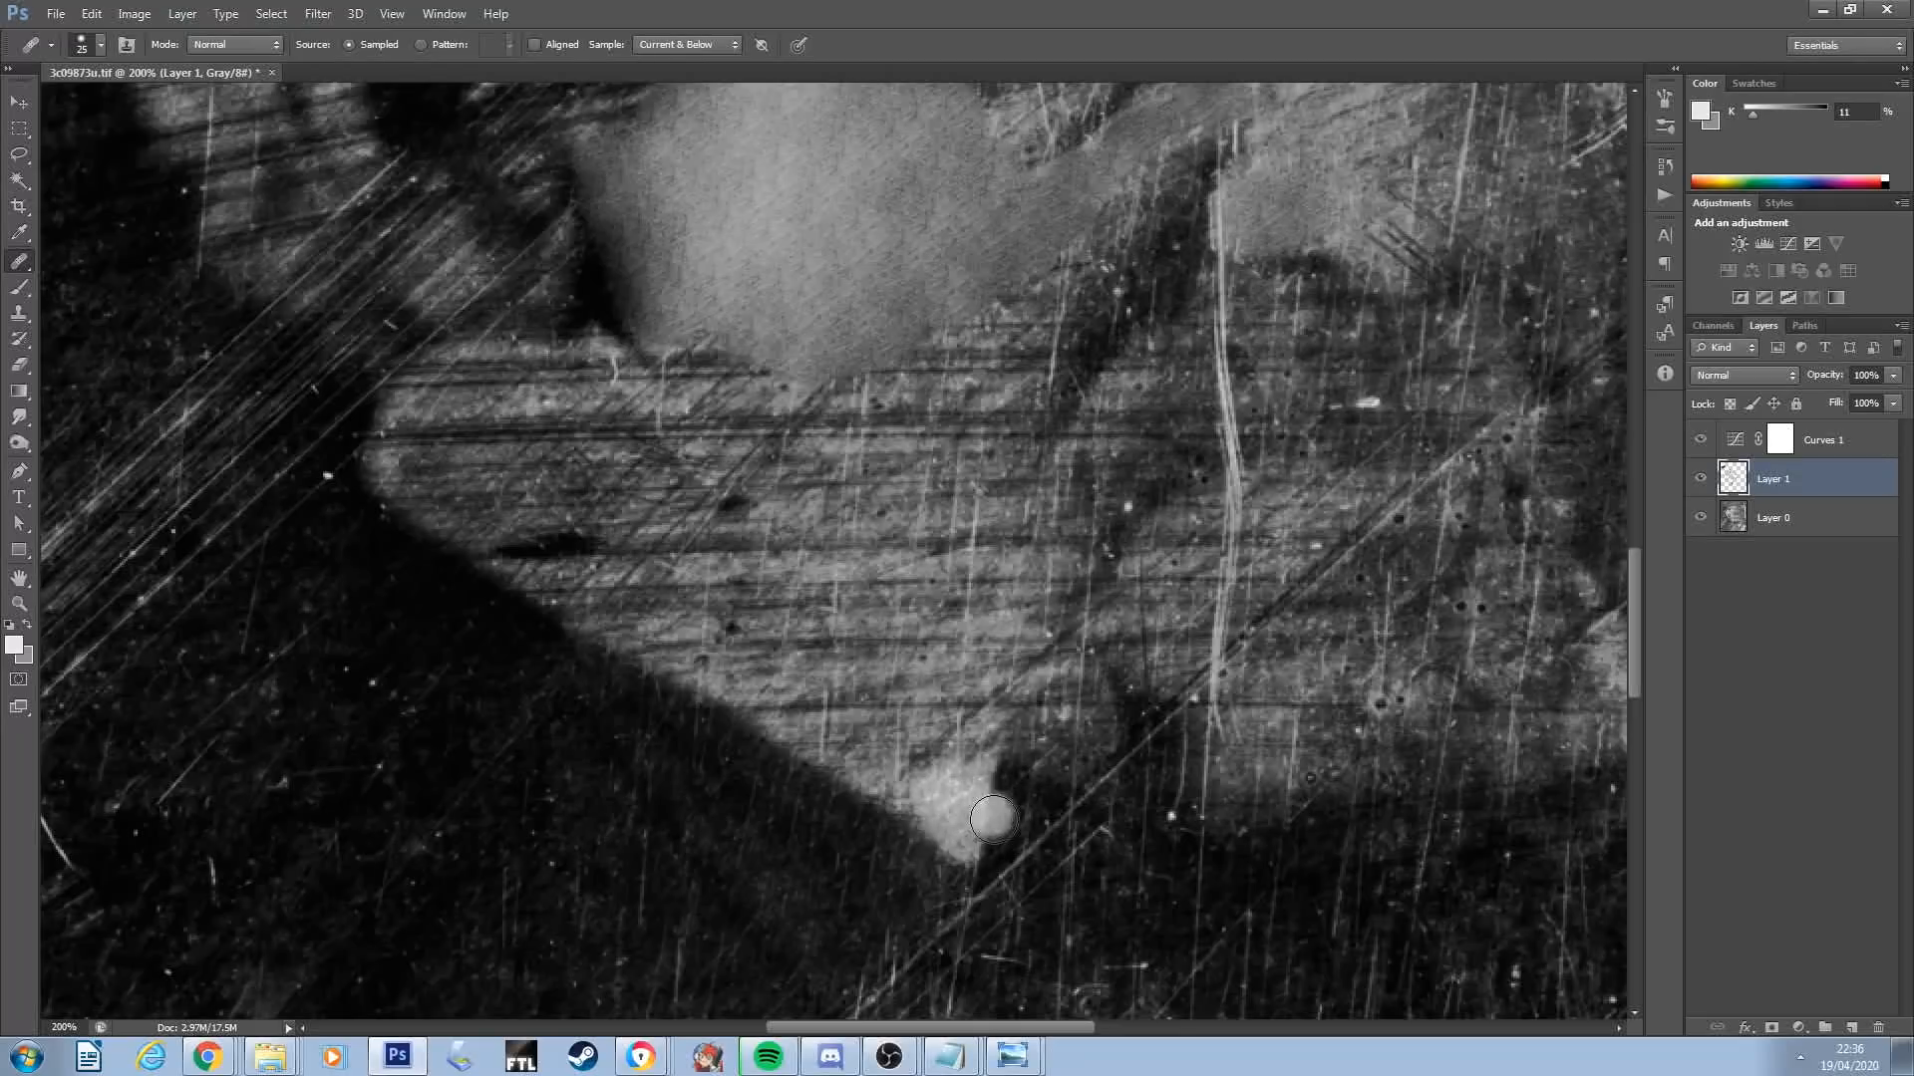
left_click(962, 747)
mouse_move(932, 95)
left_mouse_down()
mouse_move(841, 179)
mouse_move(1059, 145)
mouse_move(1054, 266)
mouse_move(906, 329)
mouse_move(918, 290)
mouse_move(1060, 248)
mouse_move(1106, 91)
left_mouse_up()
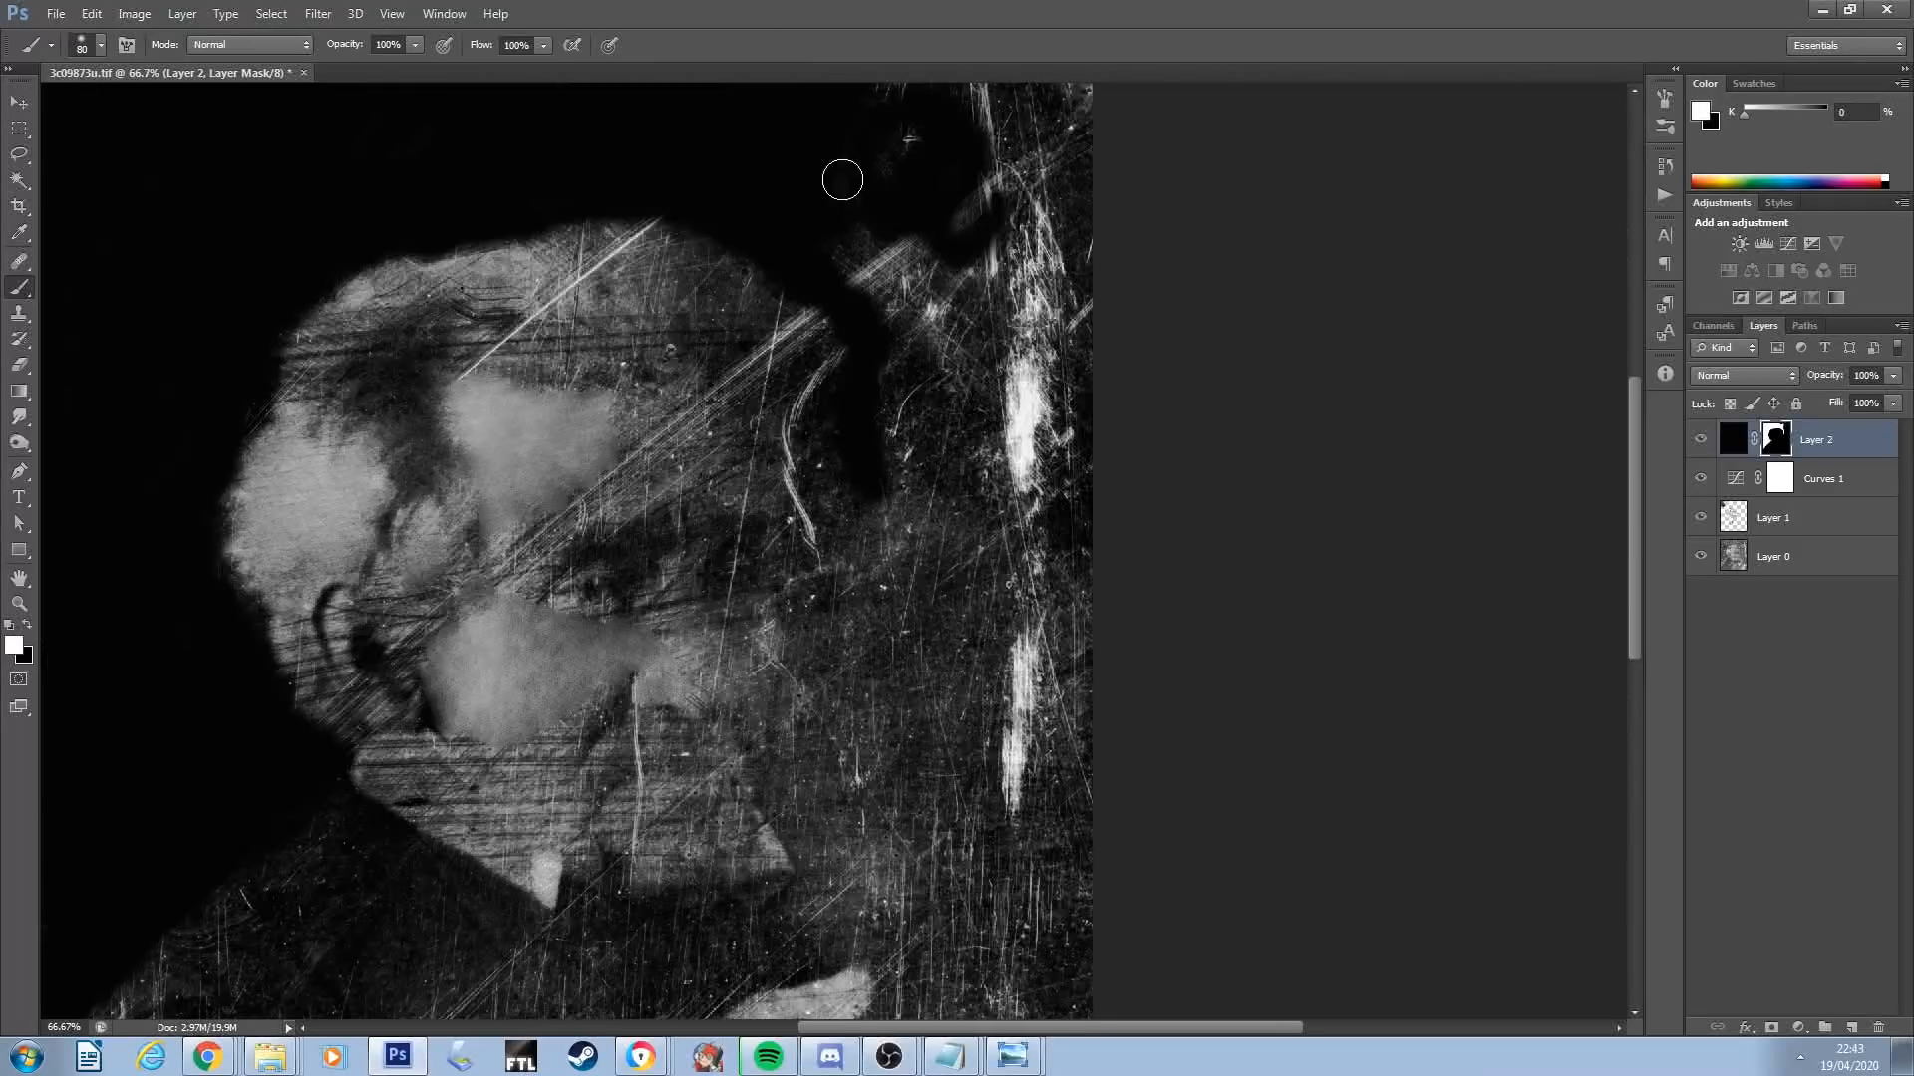
Paint Layer 2's mask to cover the scratched background in front of the forehead with black
left_click_drag(1007, 223, 890, 250)
mouse_move(936, 322)
left_mouse_down()
mouse_move(937, 367)
mouse_move(927, 248)
left_mouse_up()
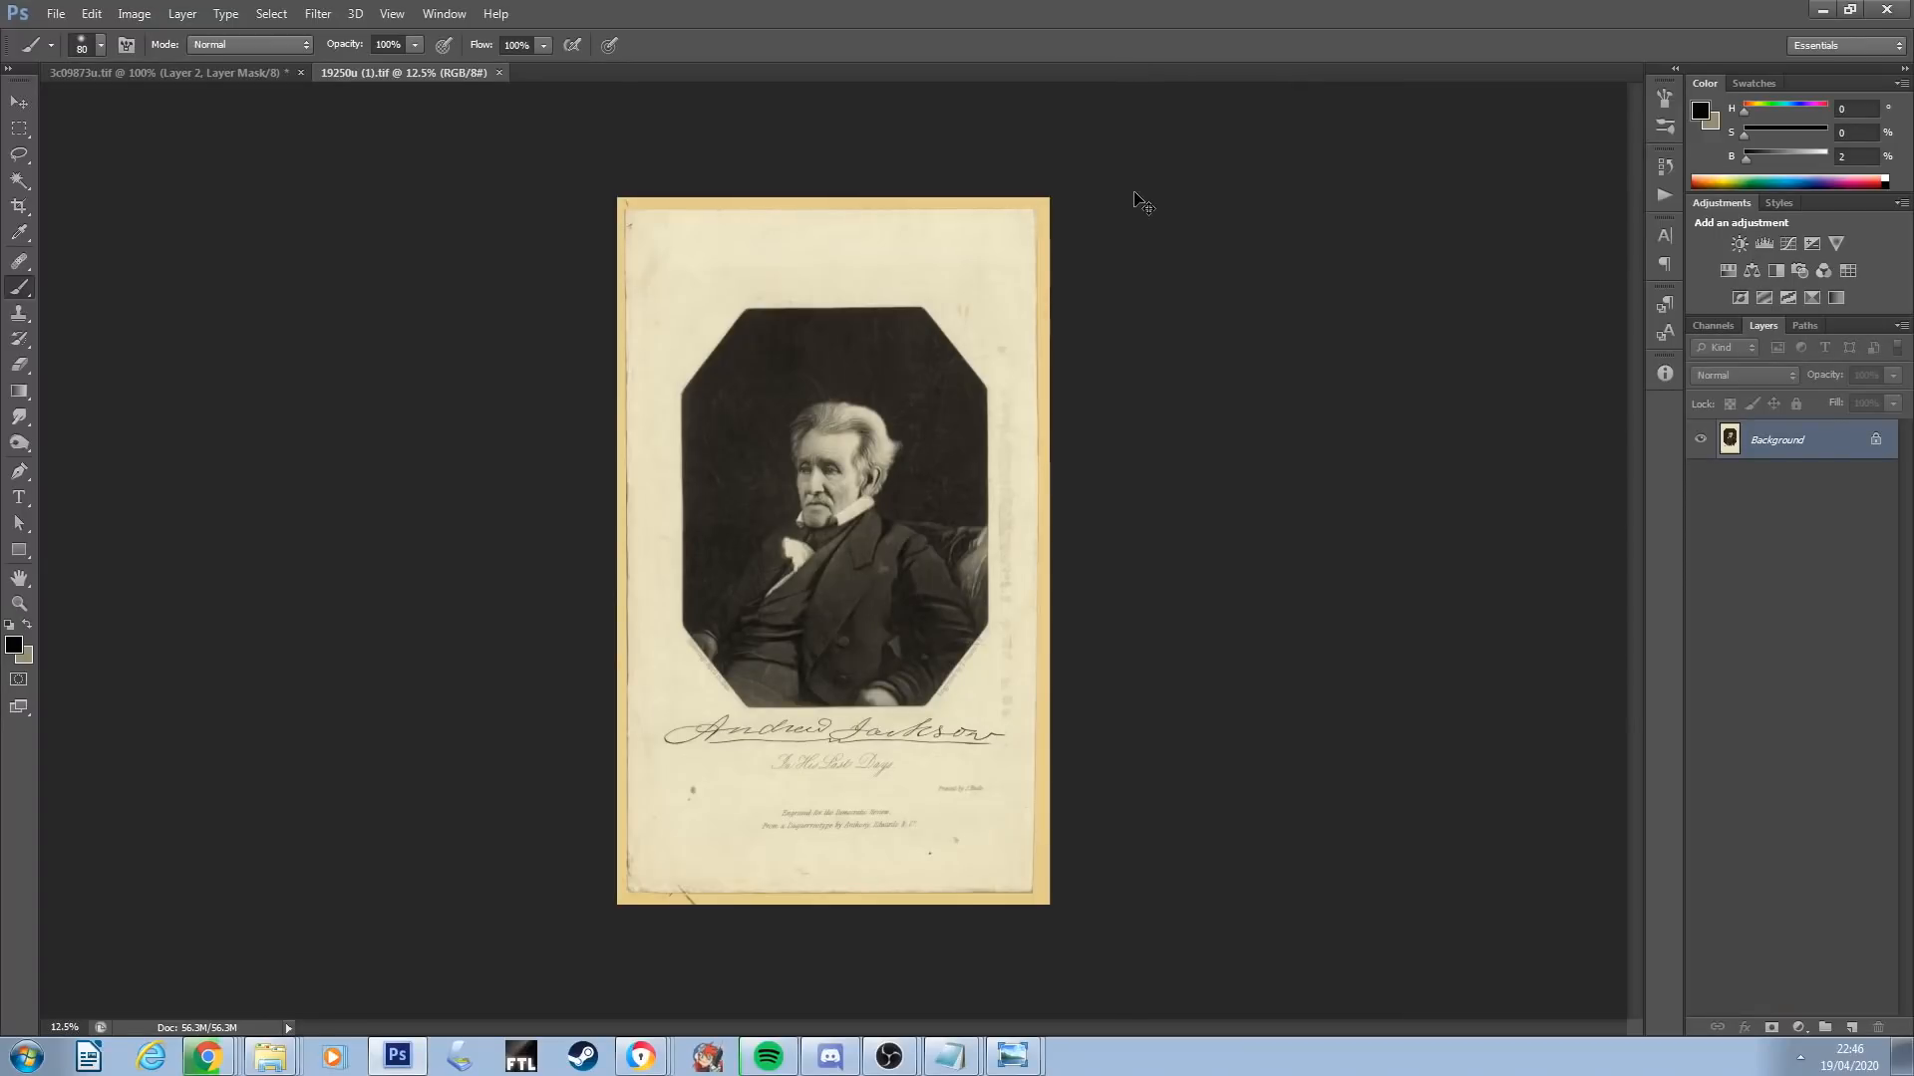
Examine the sitter's face and clothing closely in the Andrew Jackson reference portrait
key("ctrl+plus")
key("ctrl+plus")
key("ctrl+plus")
key("ctrl+plus")
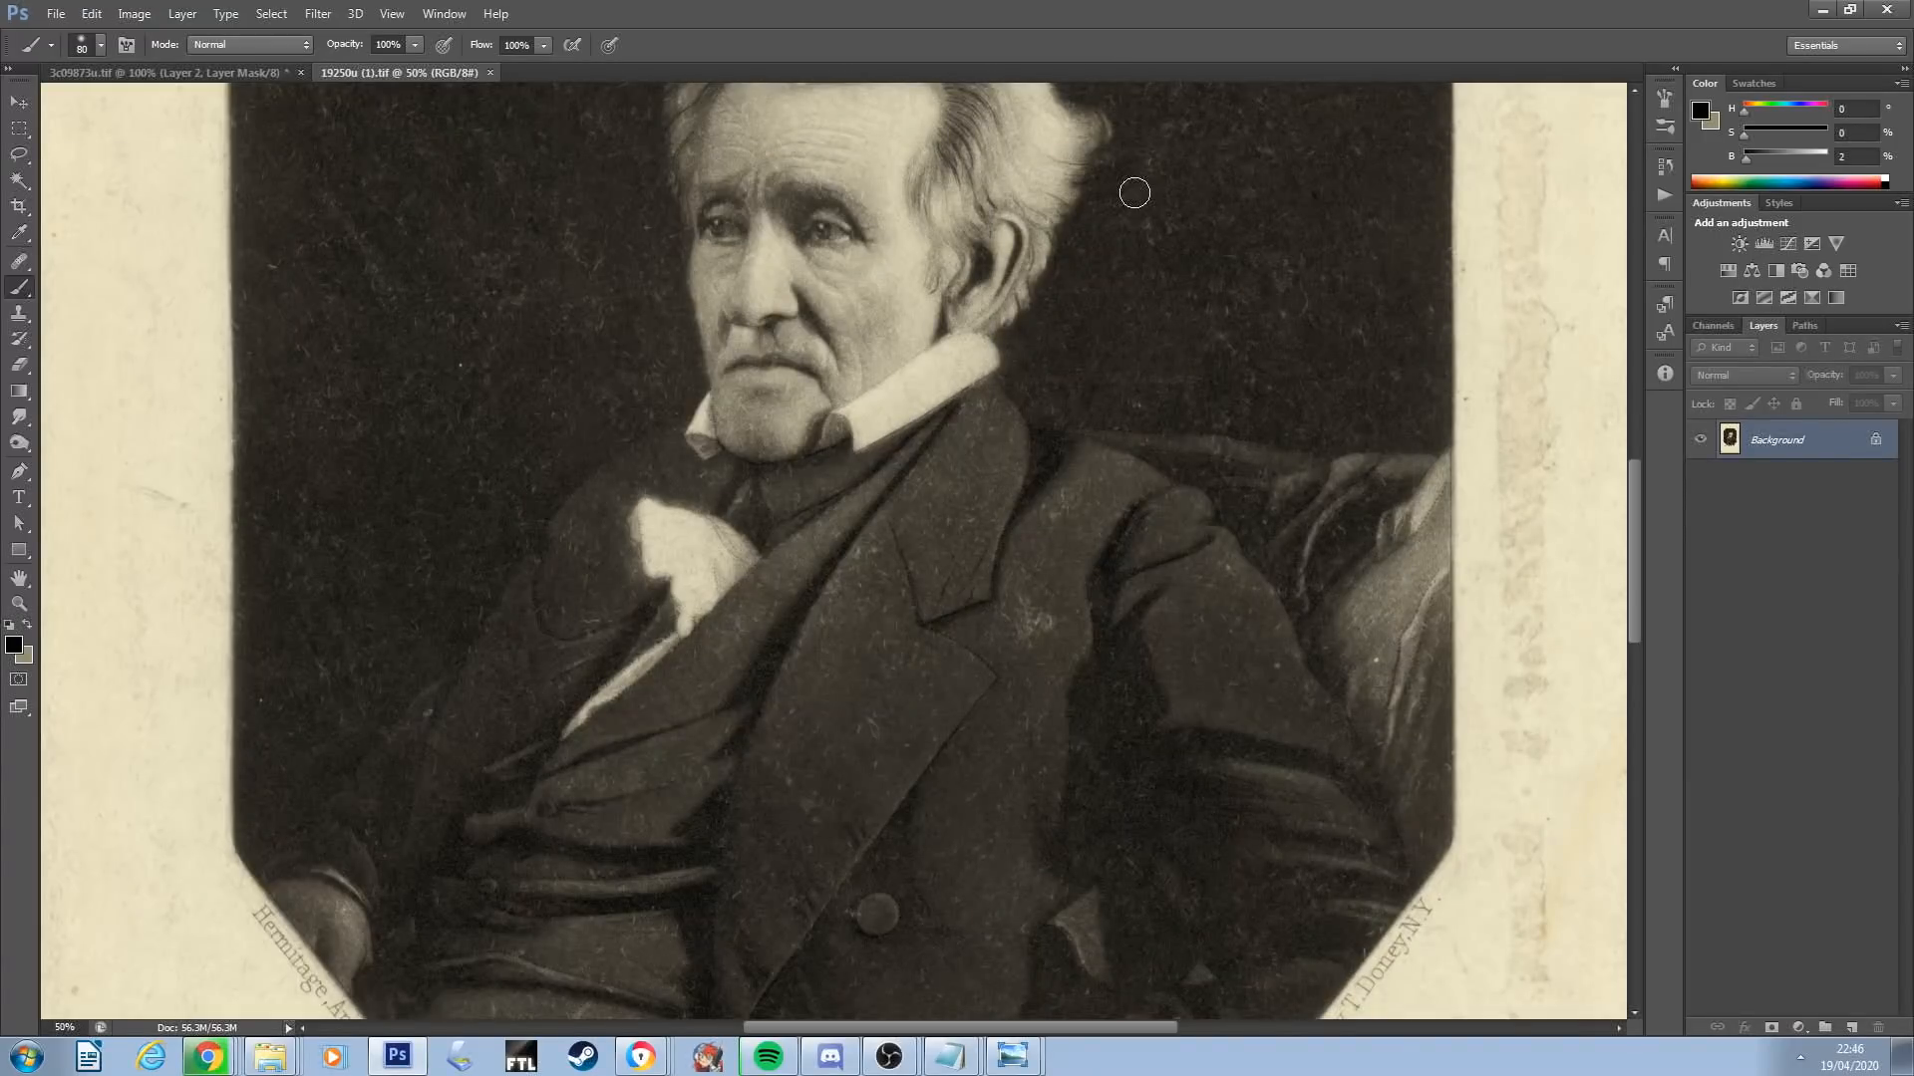
scroll(1134, 192, "up", 5)
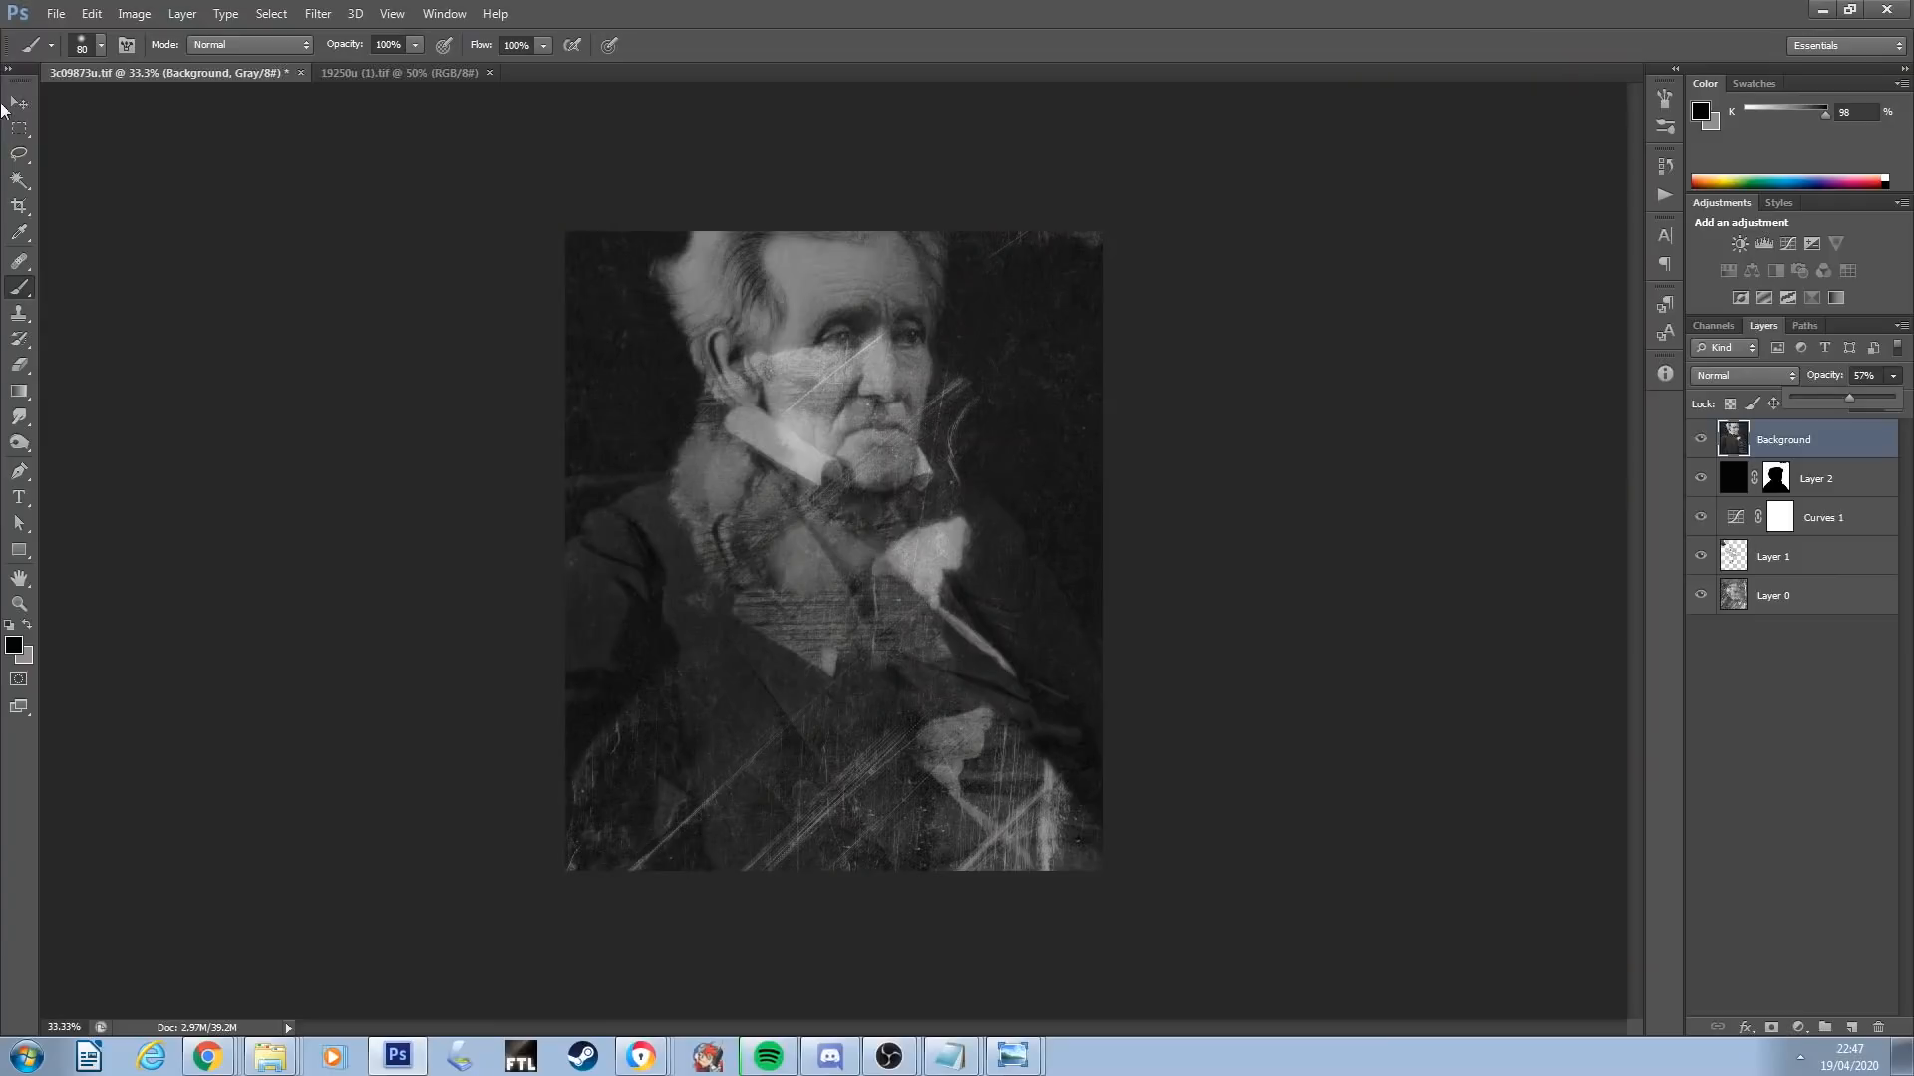
Move the semi-transparent Background reference layer so that its head and face line up with the damaged portrait beneath
key("v")
left_click_drag(1146, 598, 944, 775)
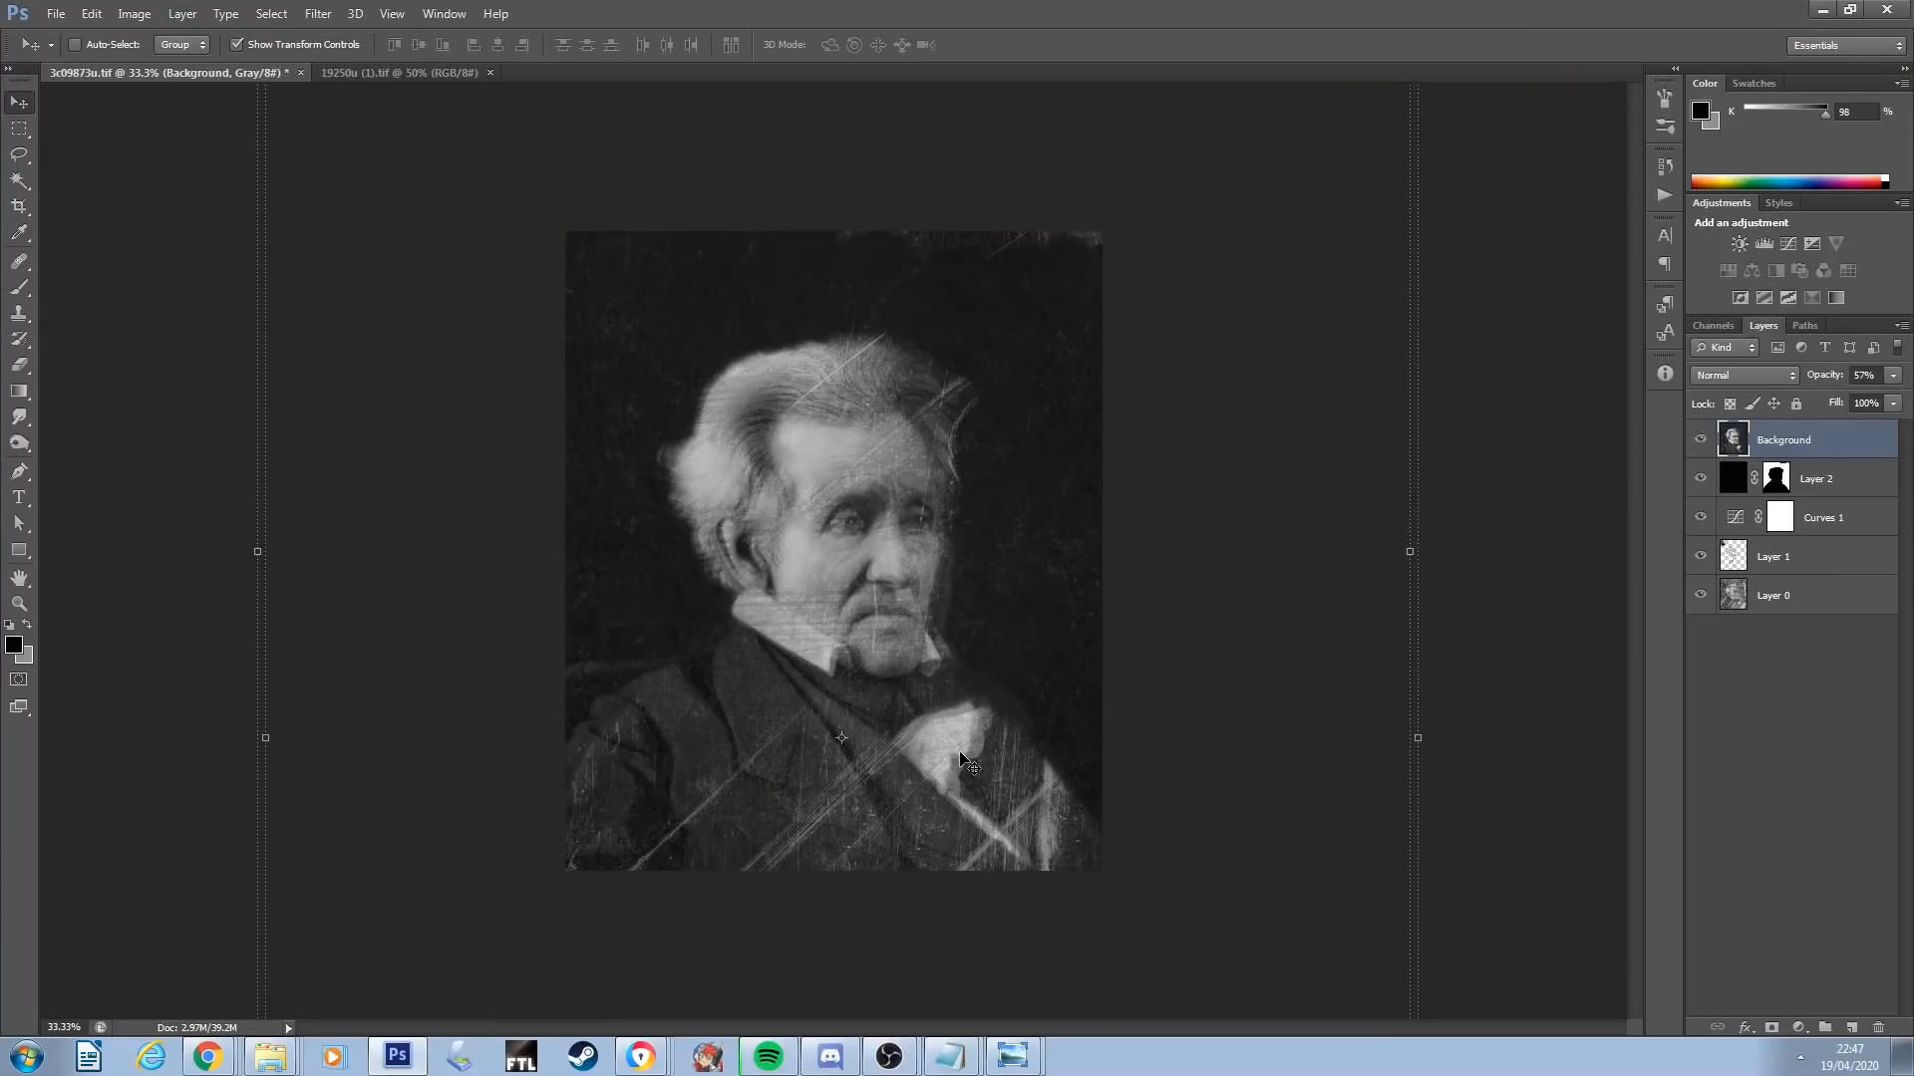
key("ctrl+plus")
key("ctrl+plus")
key("ctrl+plus")
left_click_drag(803, 590, 675, 634)
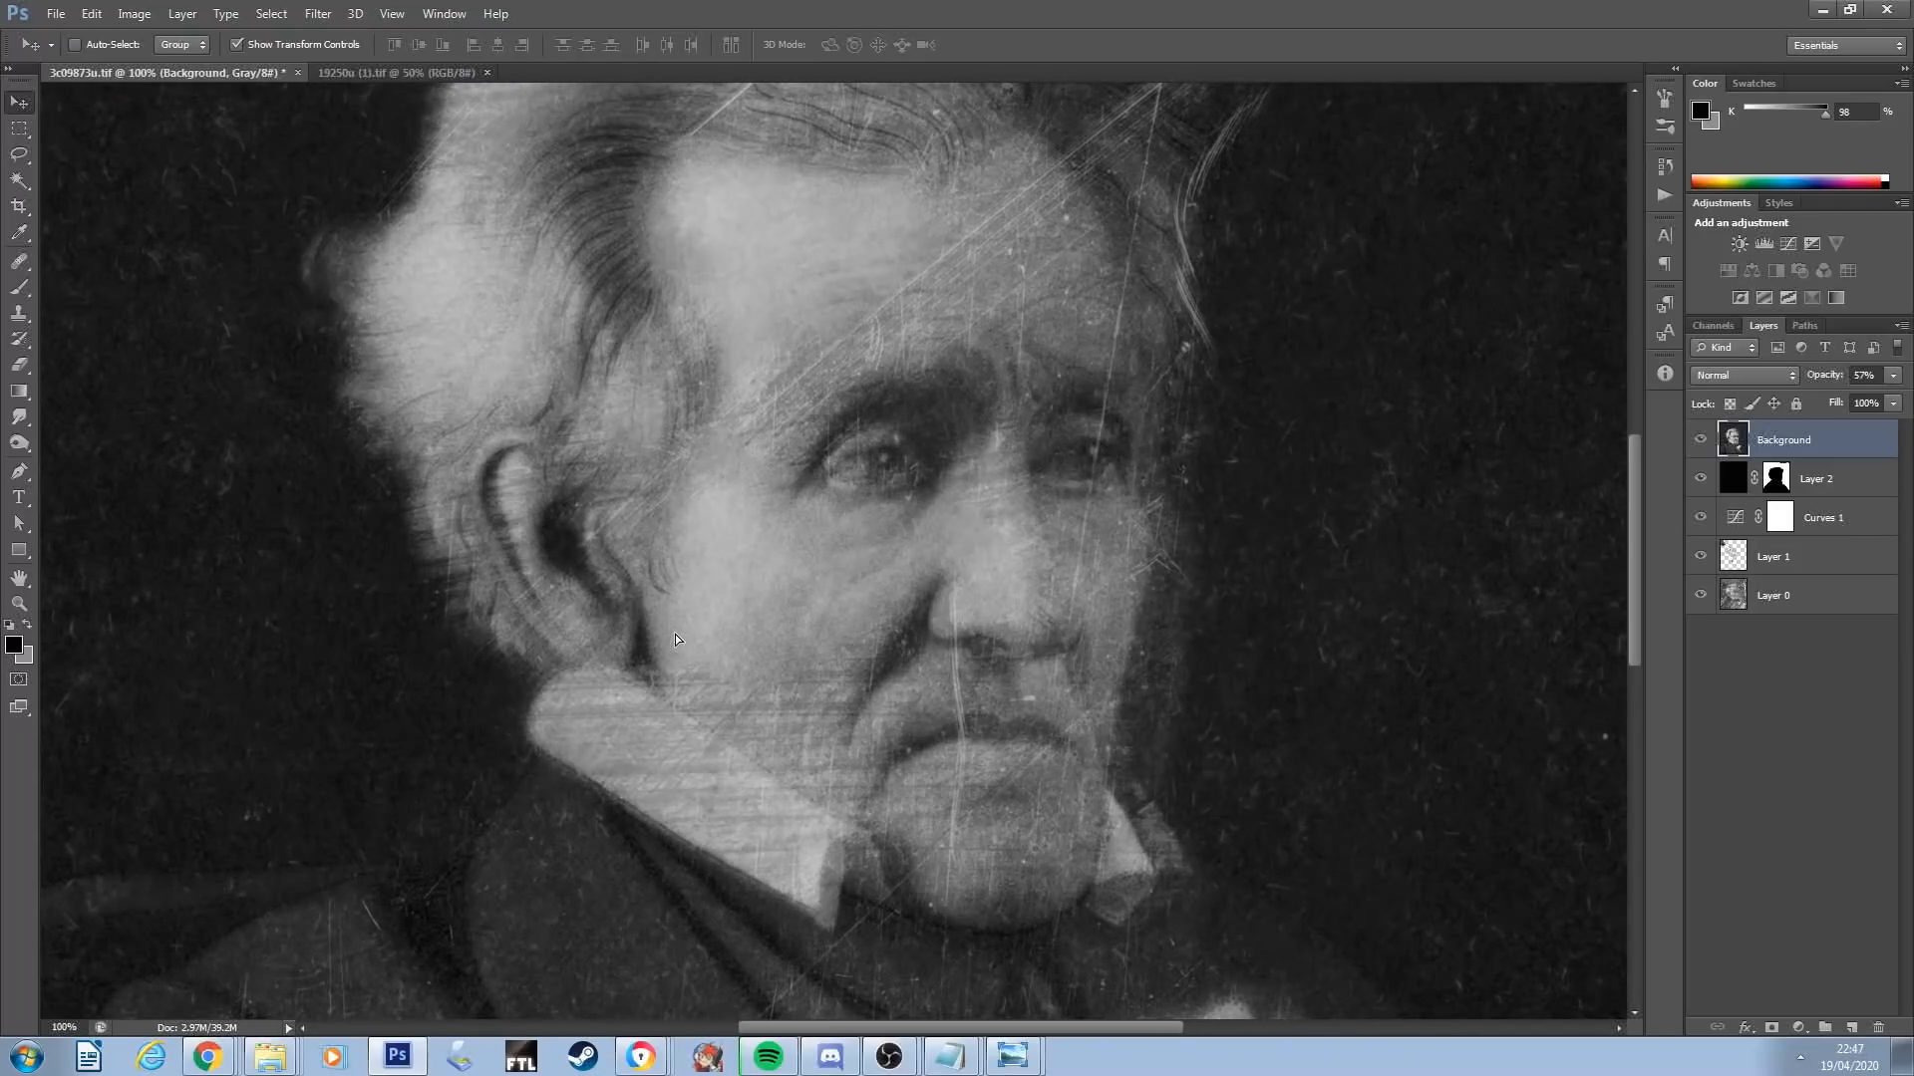
Compare the facial features with the Background reference layer hidden and shown to check the alignment
left_click(1699, 448)
left_click(1700, 448)
left_click(1699, 449)
left_click(1701, 450)
left_click(1701, 449)
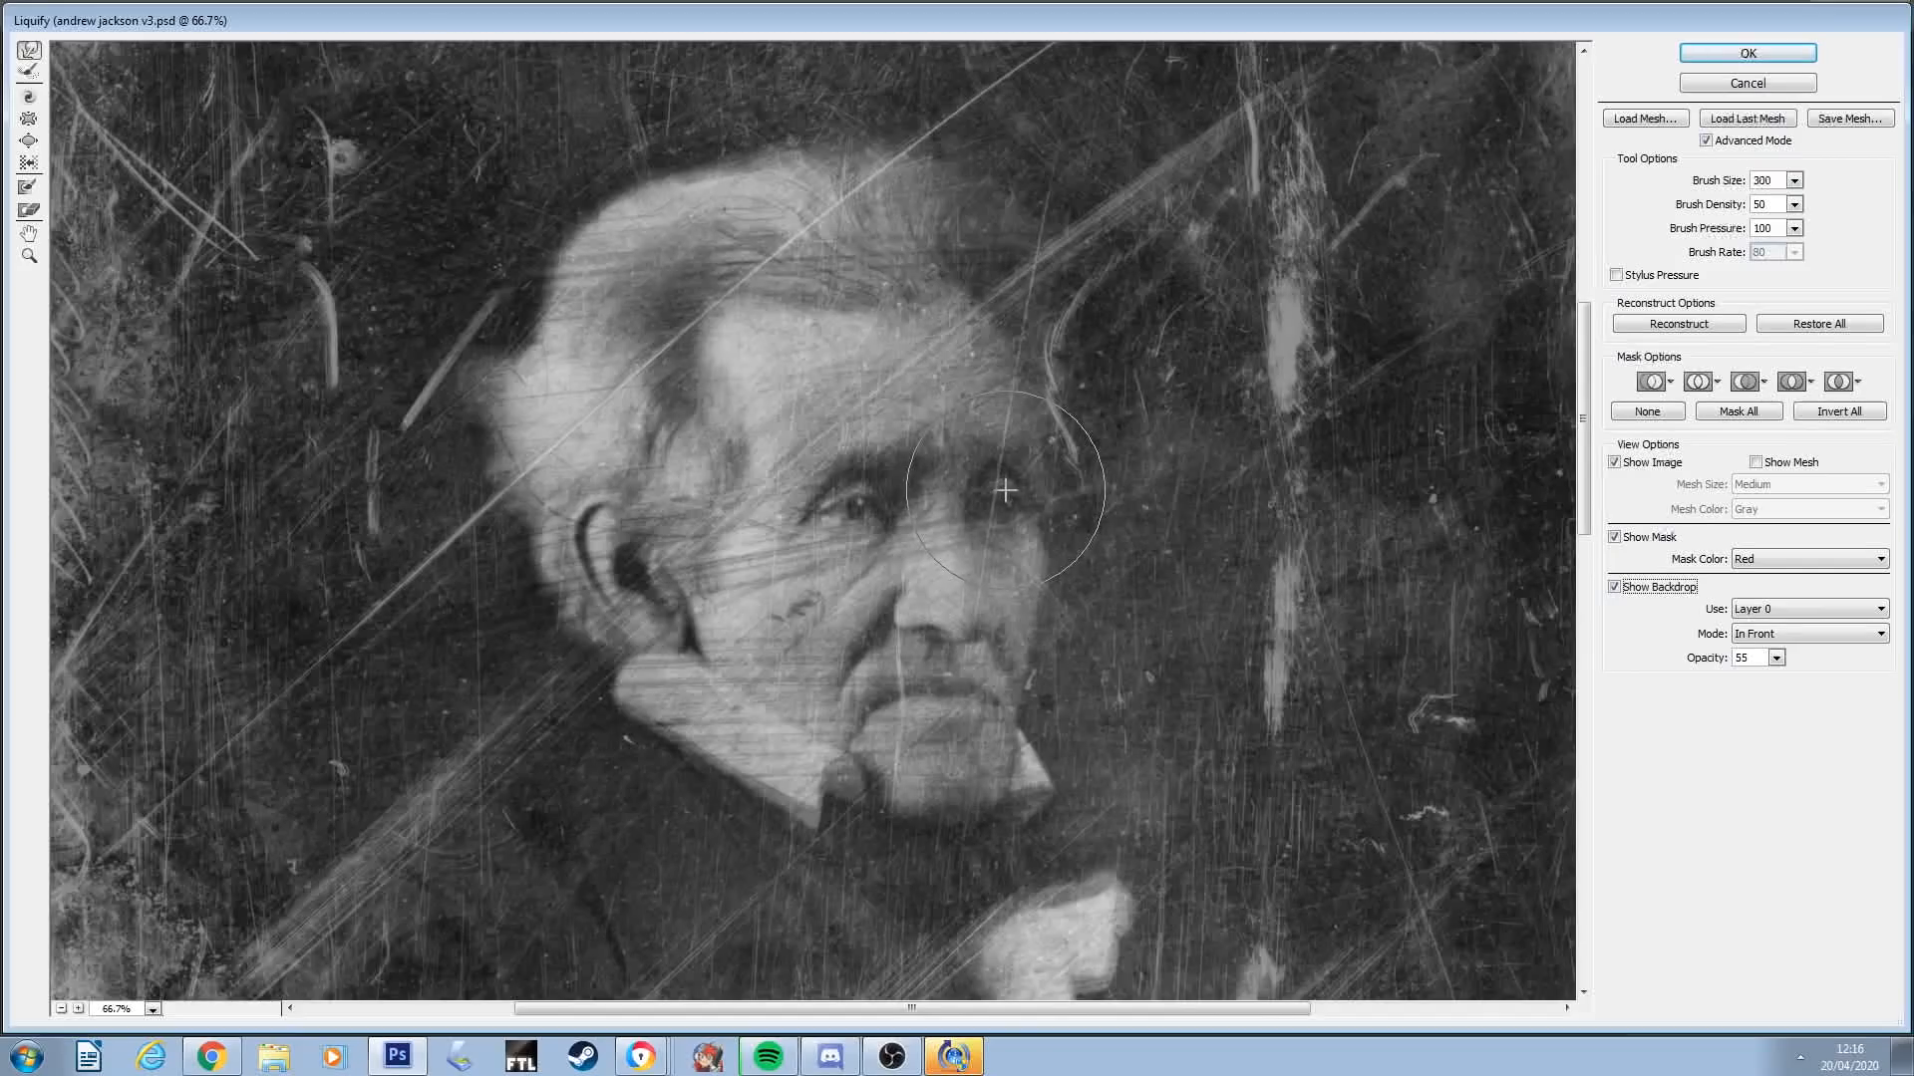
Compare the Liquify image with and without the Layer 0 backdrop to examine how the head matches
left_click(1615, 588)
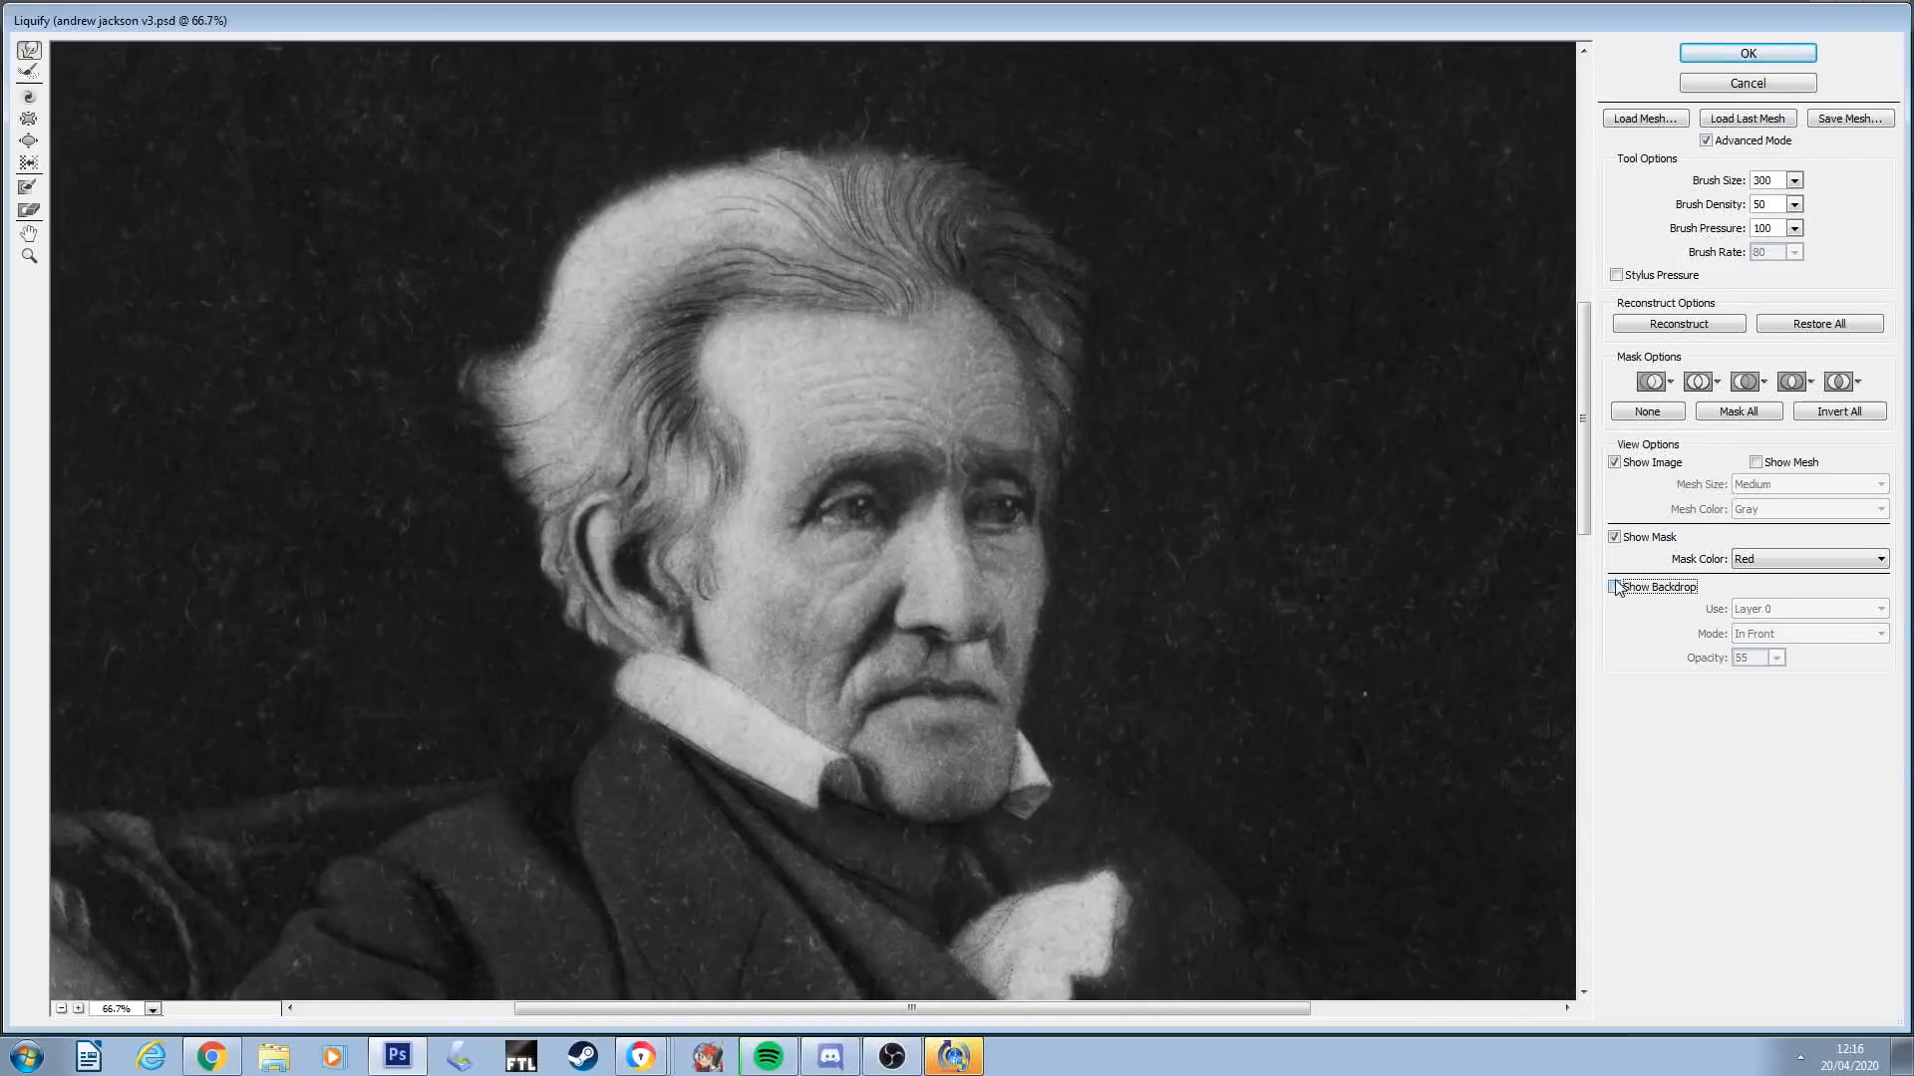
left_click(1615, 588)
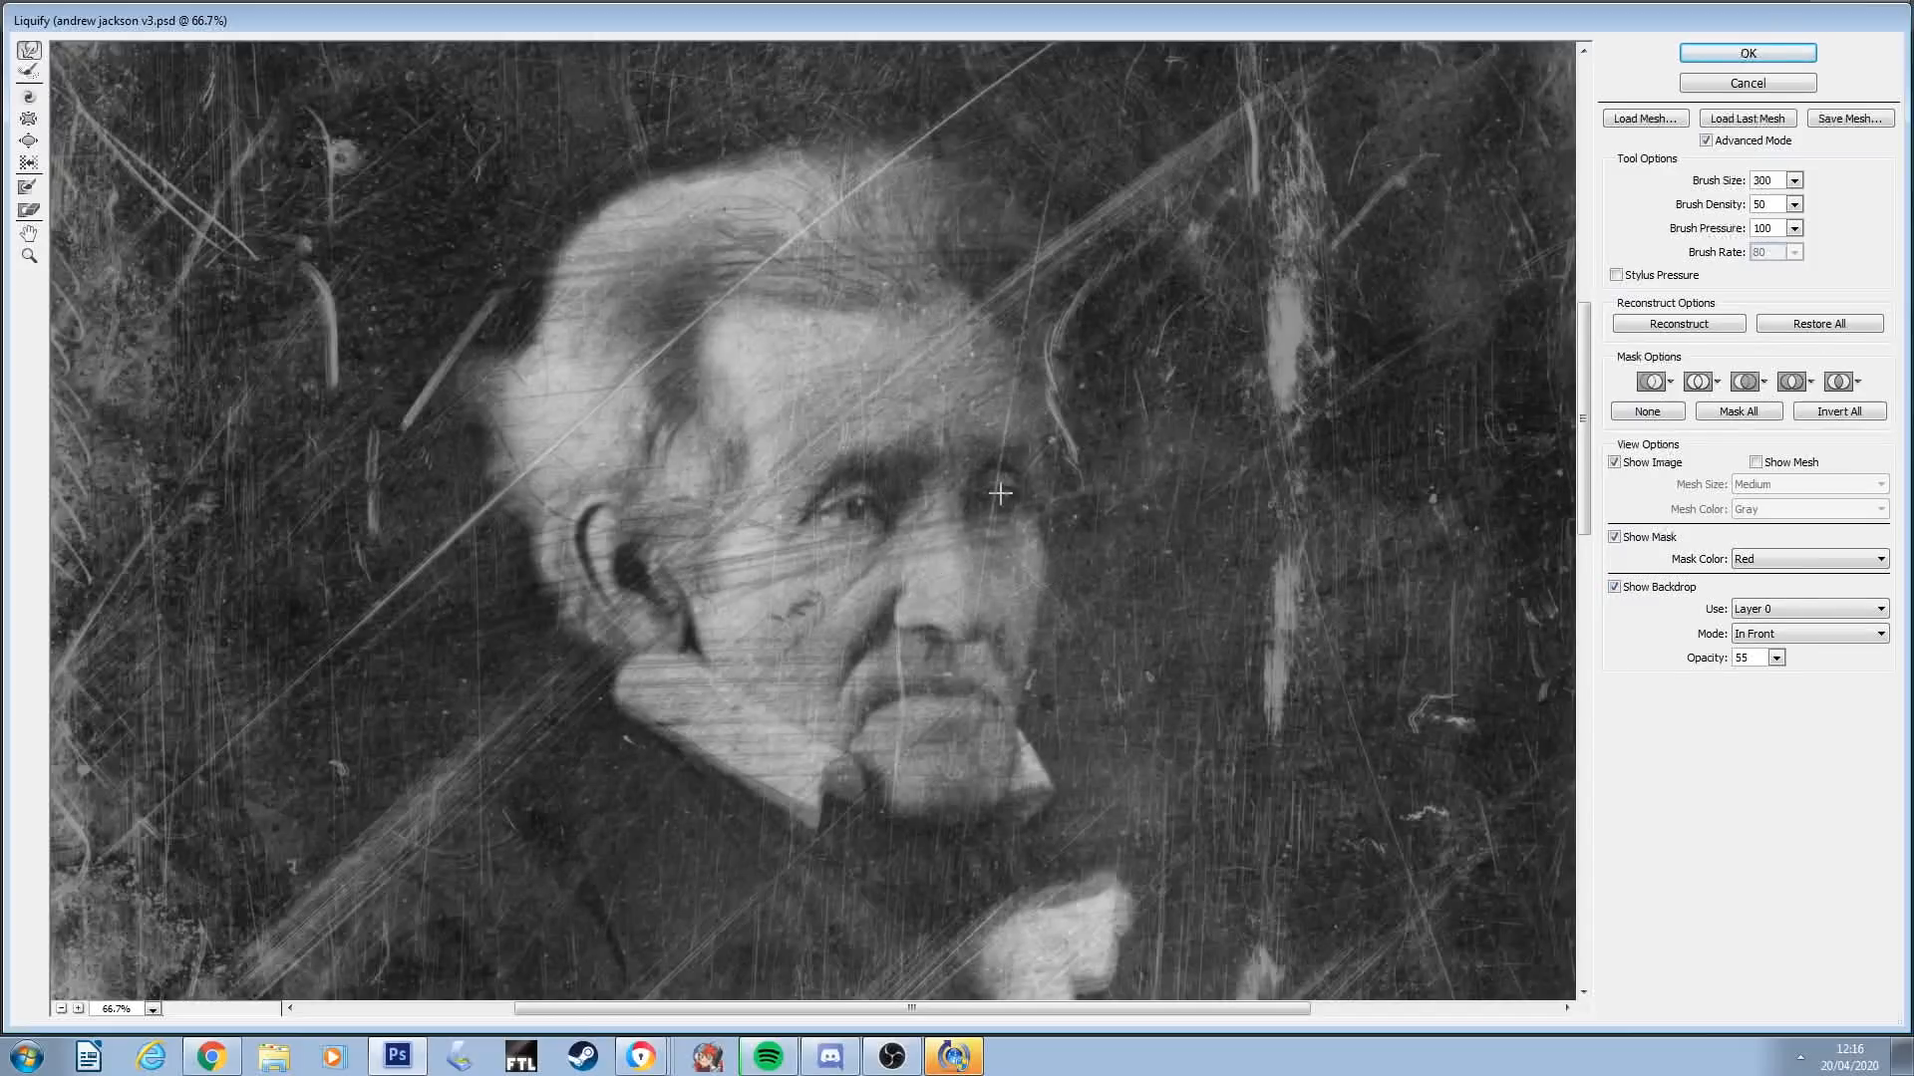
left_click(1614, 588)
left_click(1615, 588)
left_click(1615, 588)
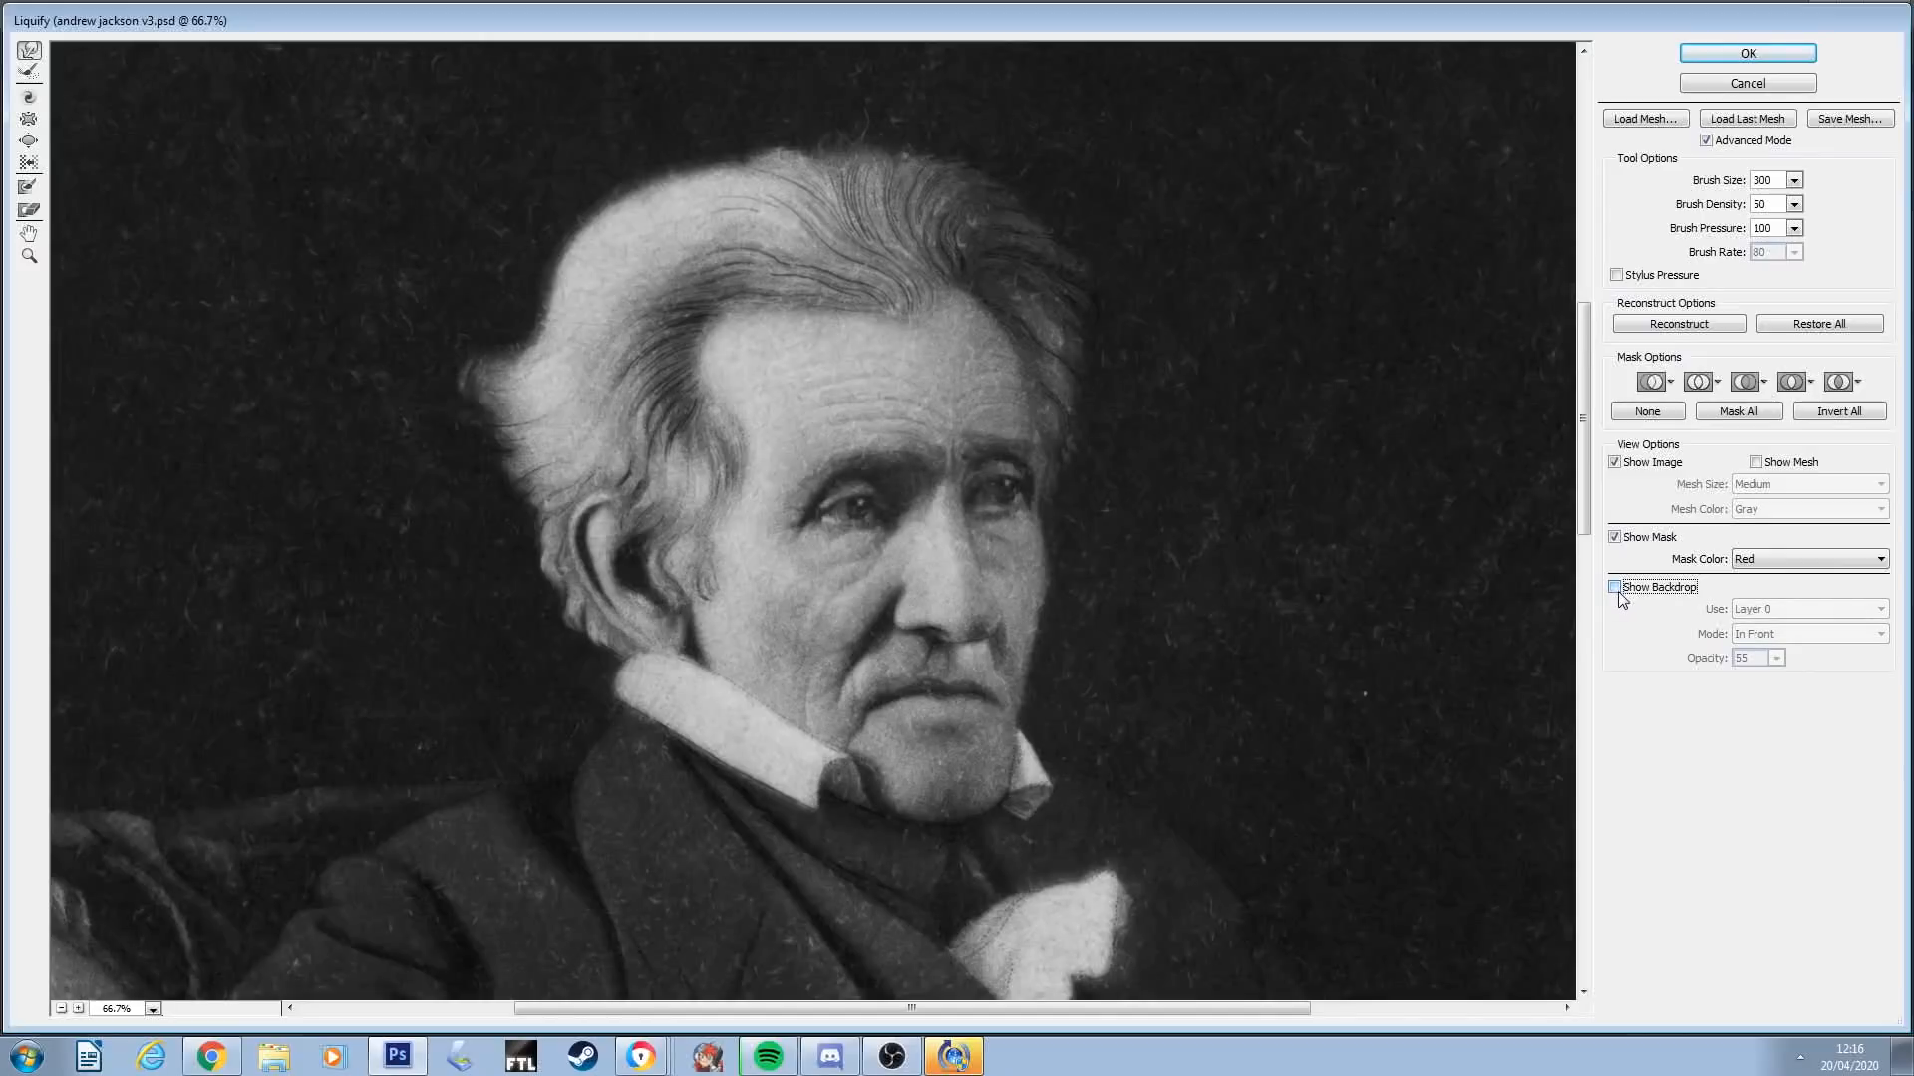
left_click(1614, 588)
Warp the edge of the white shirt front to match the Layer 0 backdrop, using a Liquify brush size of 200
key("bracketleft")
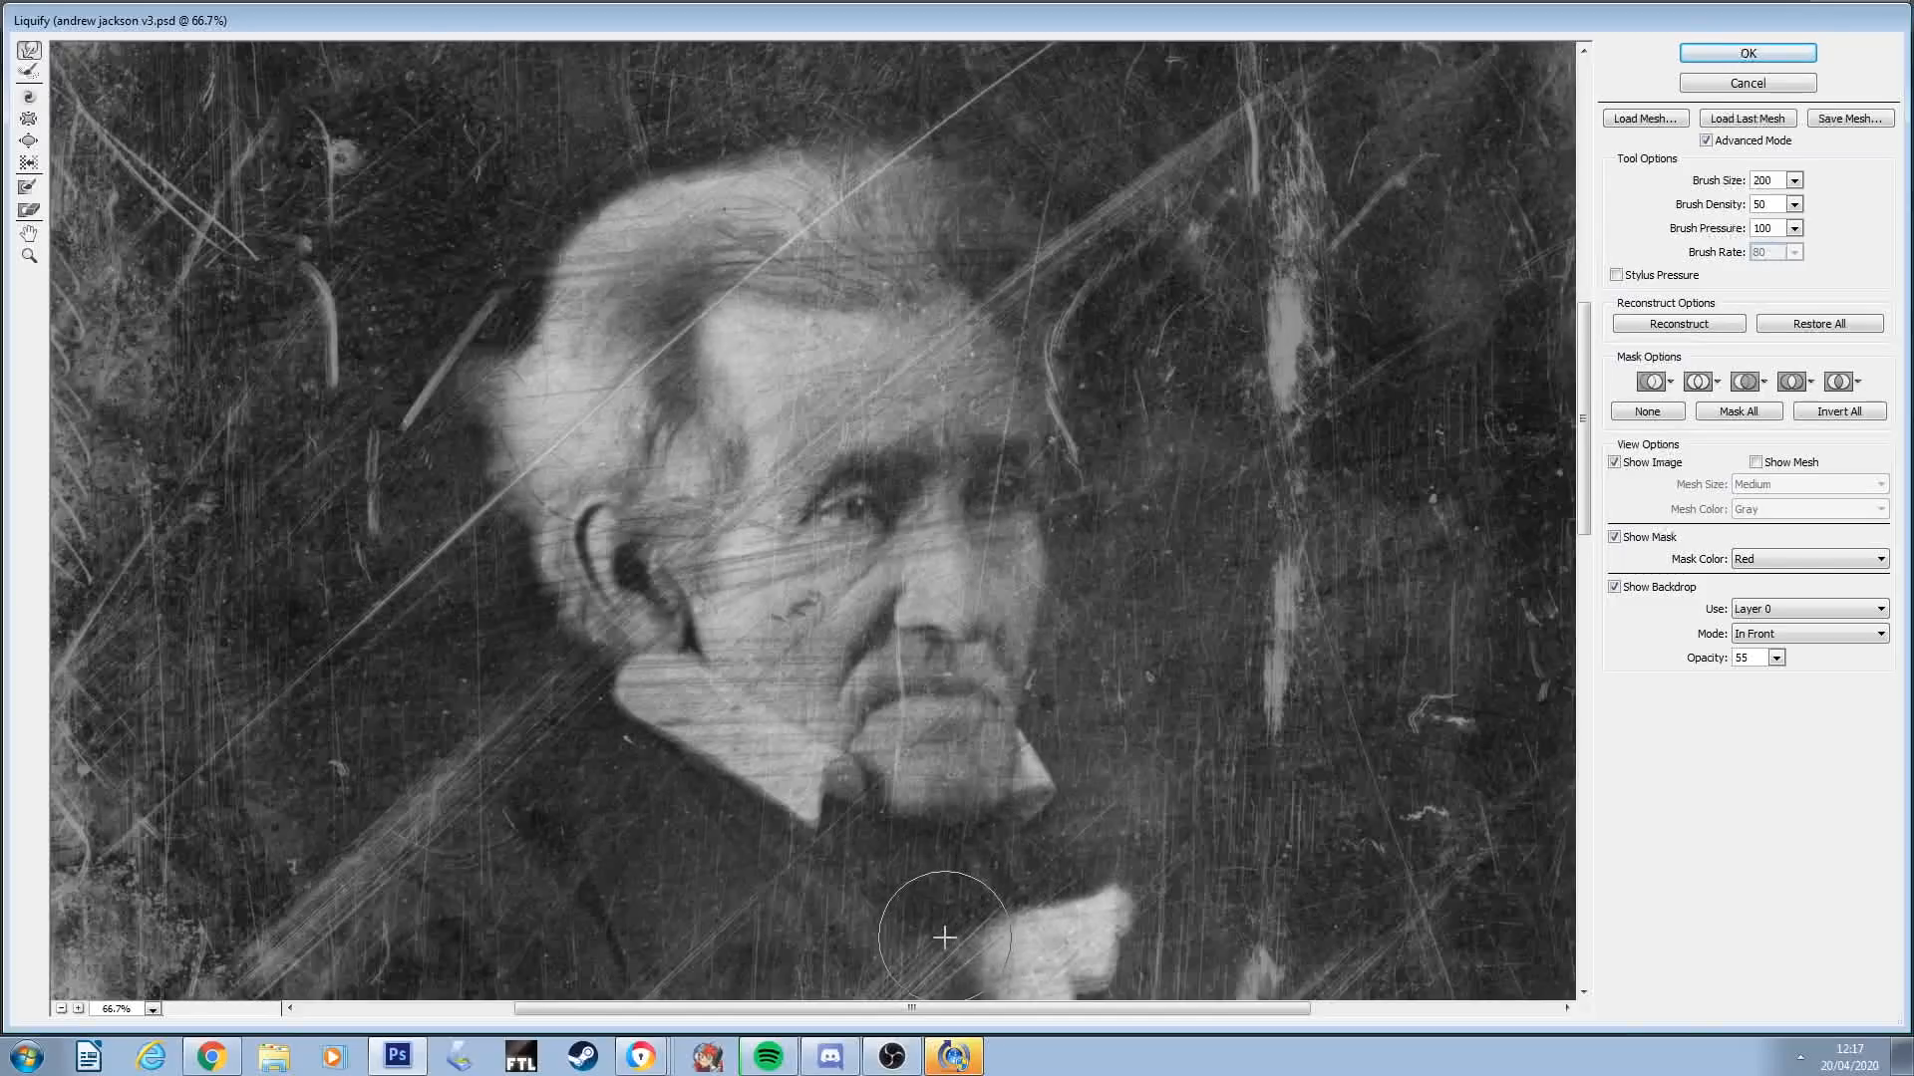
scroll(1217, 794, "down", 5)
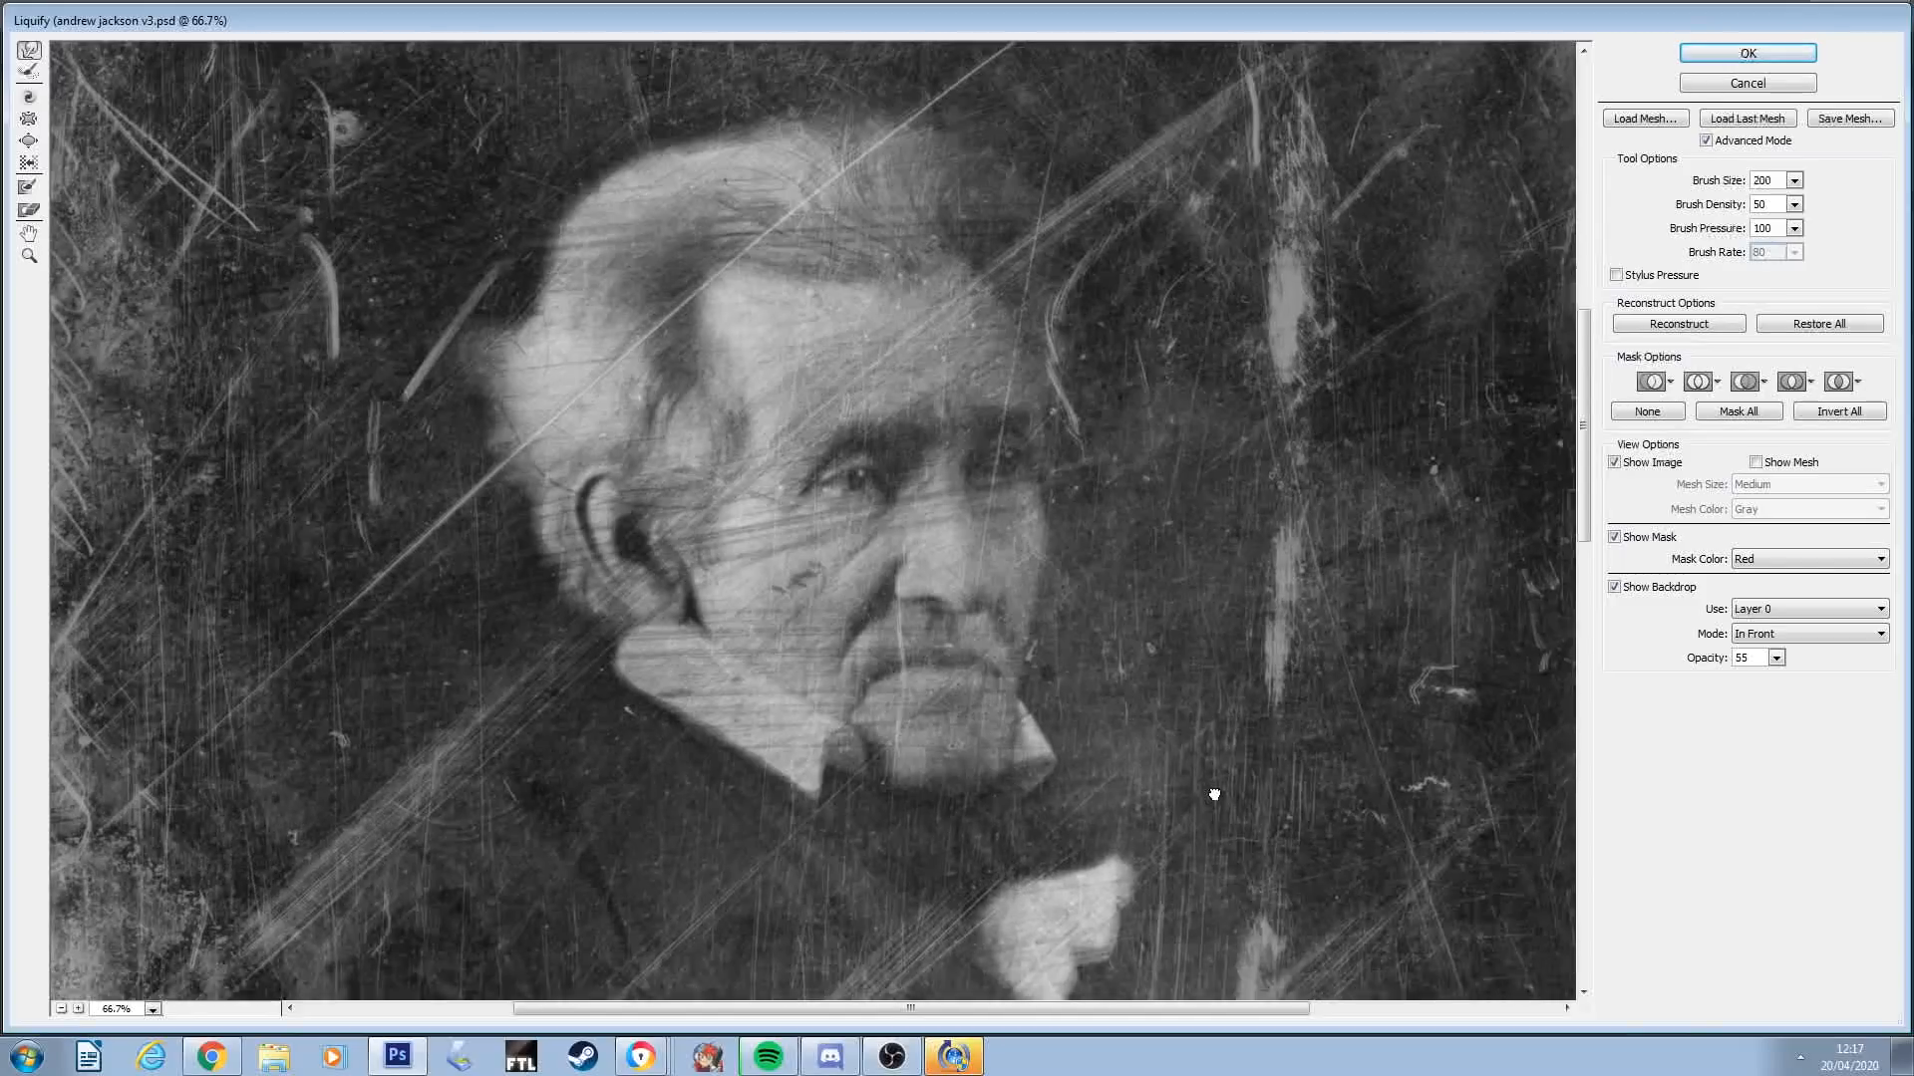
left_click(1614, 587)
left_click(1614, 587)
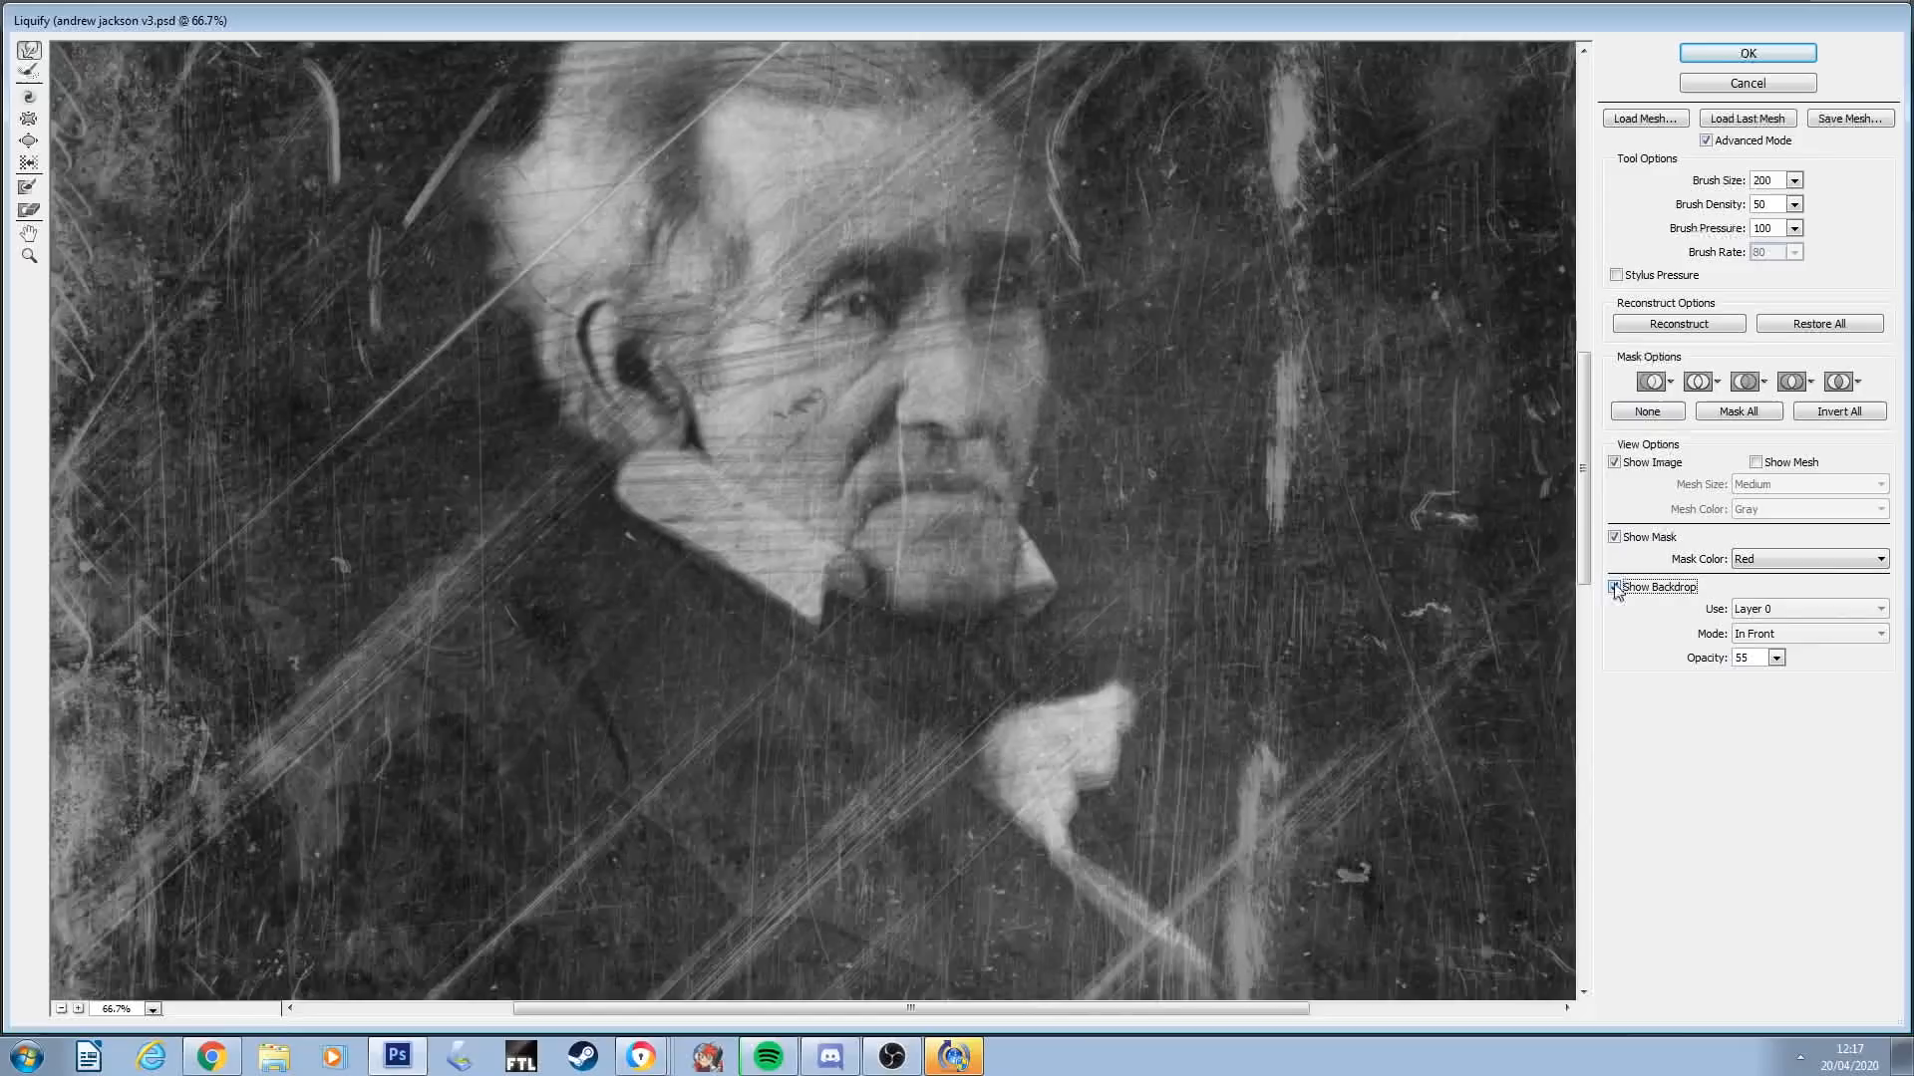
mouse_move(1106, 796)
left_mouse_down()
mouse_move(1067, 790)
mouse_move(1090, 777)
mouse_move(1075, 799)
left_mouse_up()
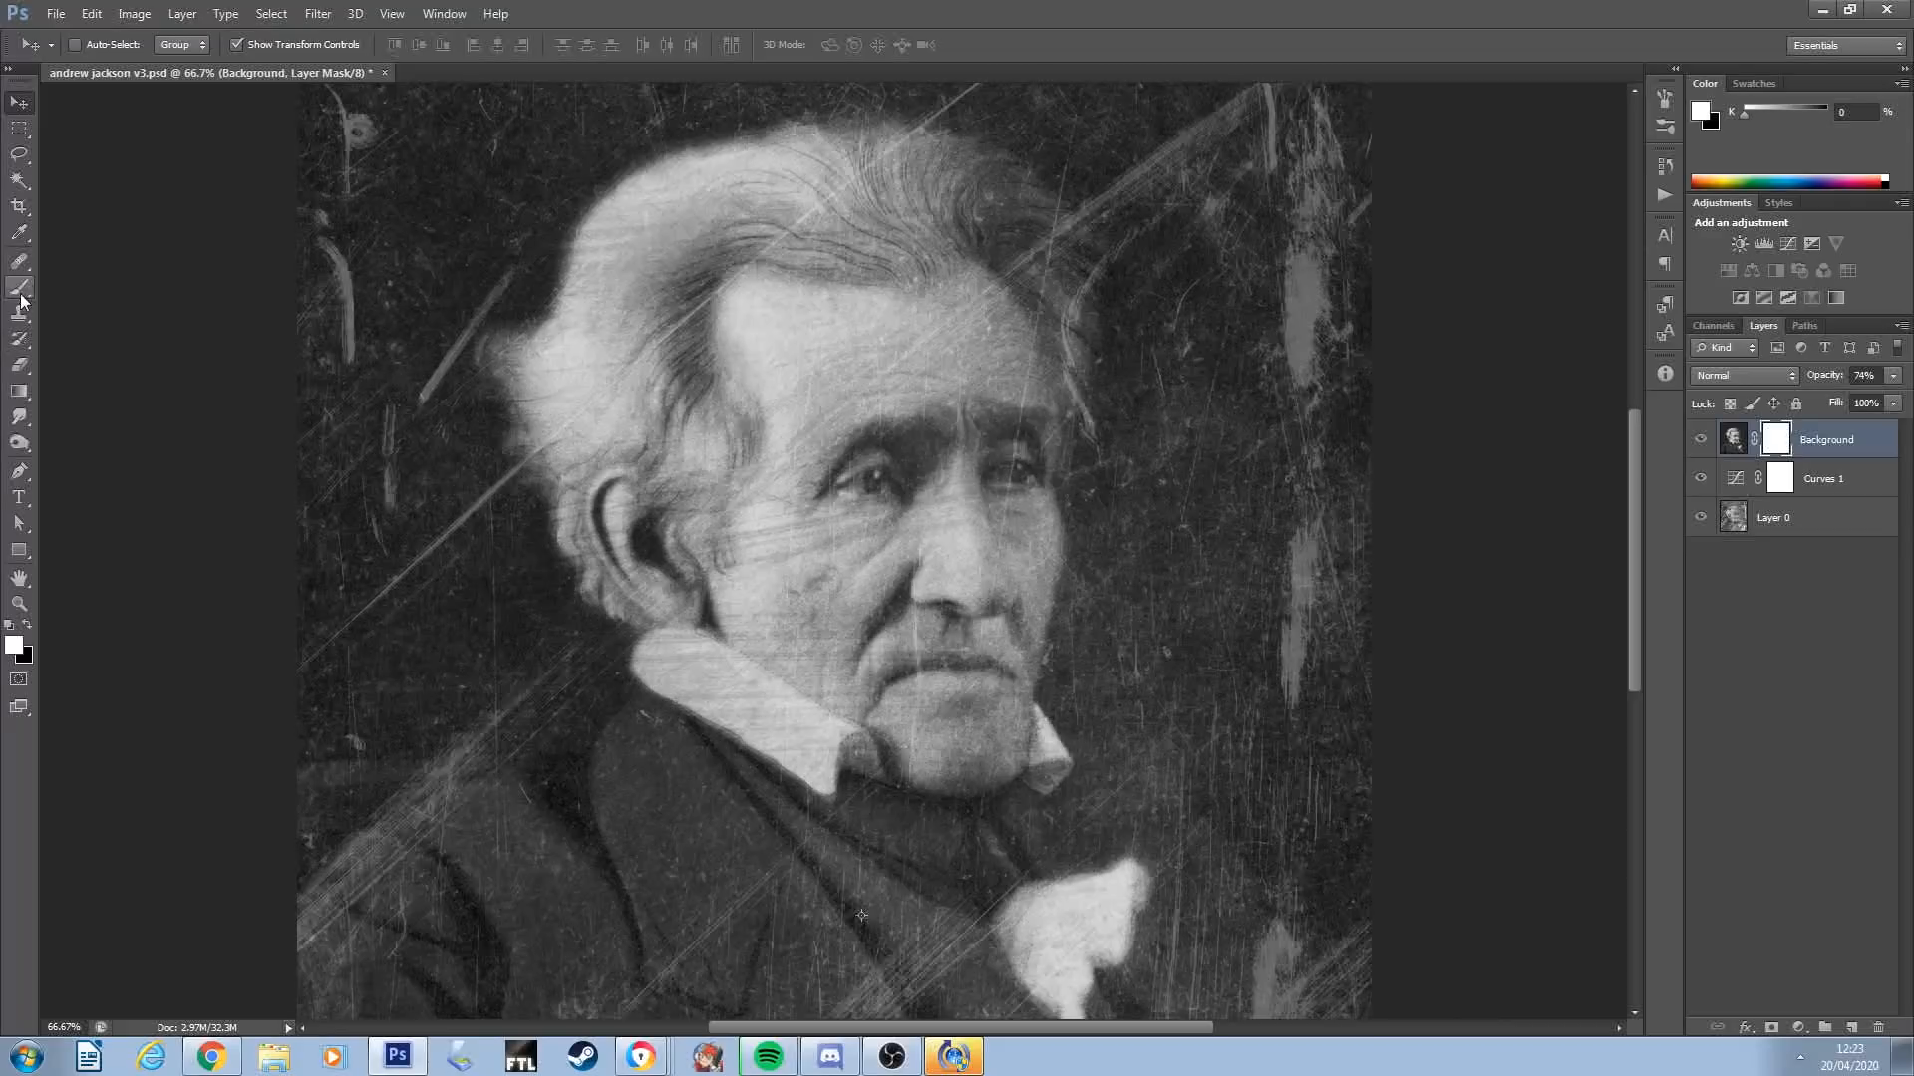
Paint black on the Background layer's mask over the hair with an enlarged brush, and heal the scratched hair beside the forehead on Layer 1
left_click(20, 289)
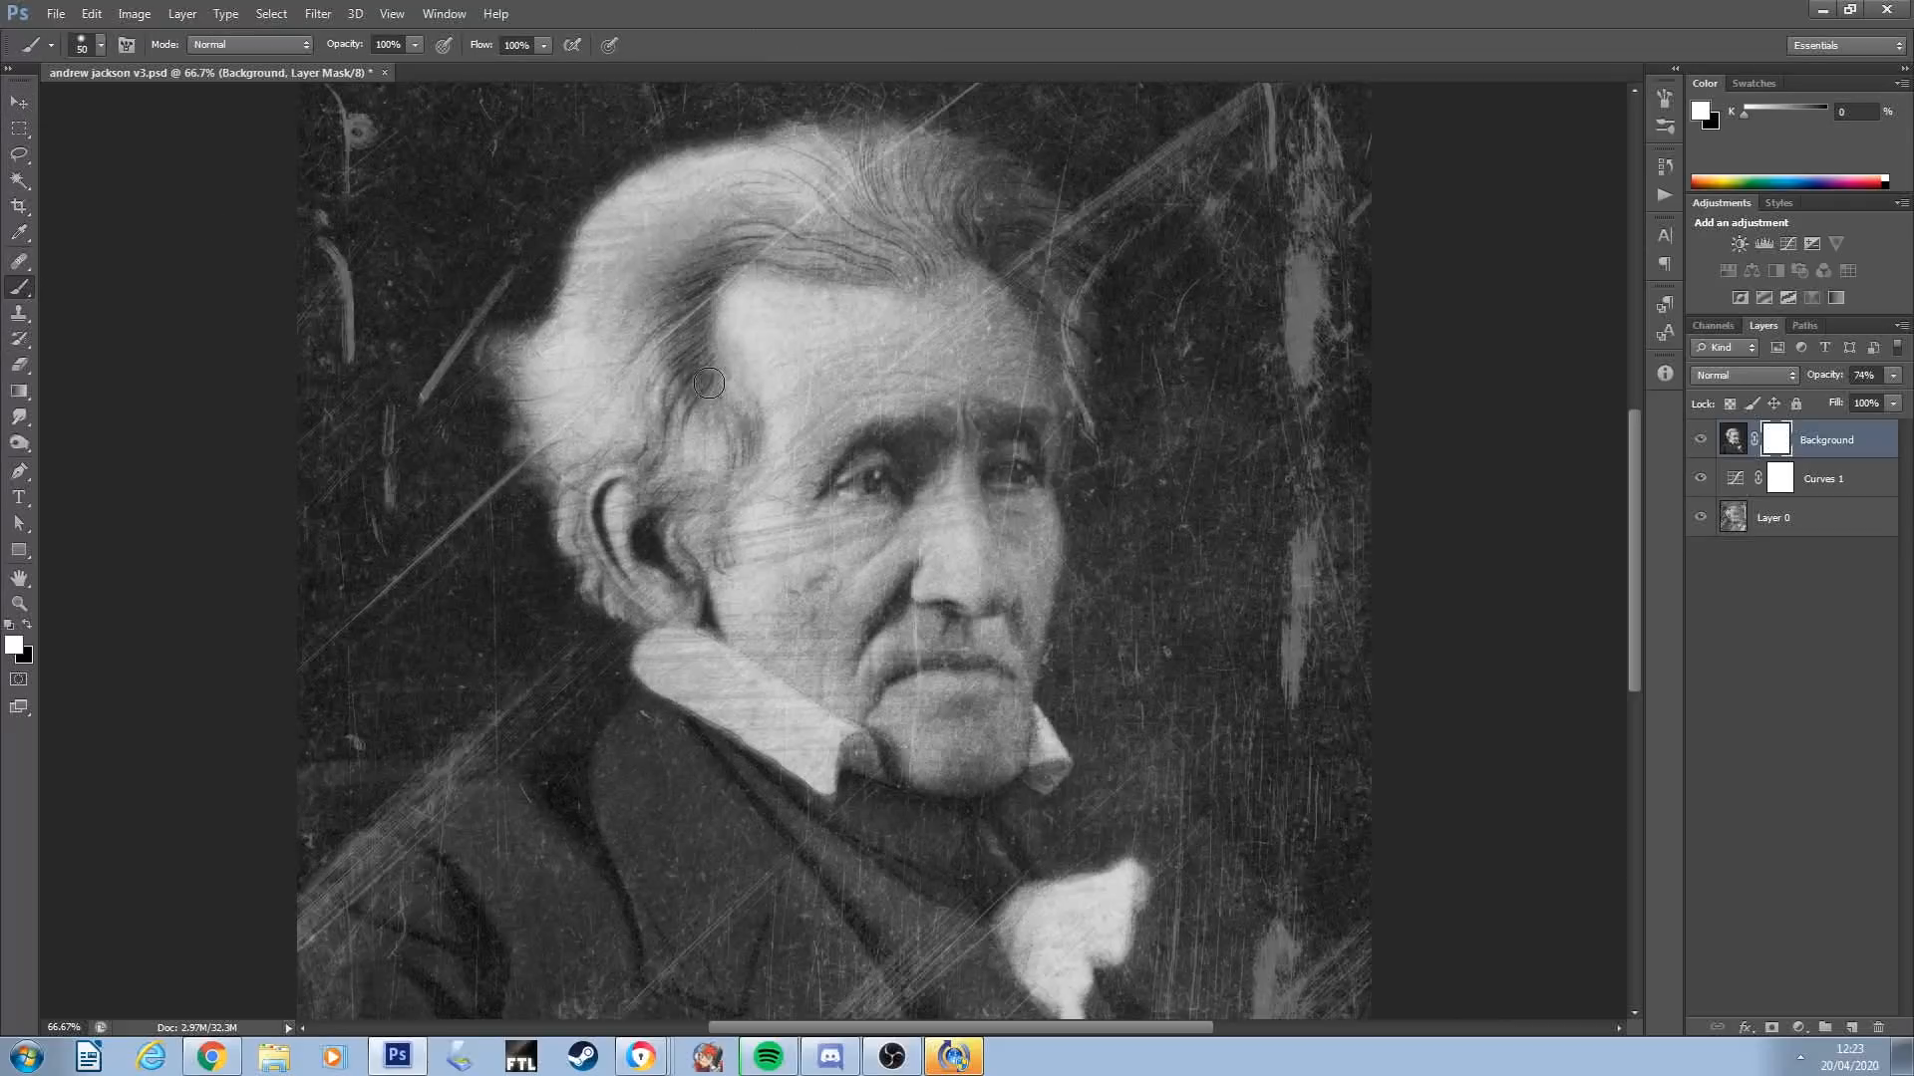
key("x")
key("bracketright")
key("bracketright")
key("bracketright")
key("bracketright")
key("bracketright")
key("bracketright")
mouse_move(673, 419)
left_mouse_down()
mouse_move(668, 291)
mouse_move(703, 243)
mouse_move(748, 222)
mouse_move(882, 234)
left_mouse_up()
mouse_move(610, 435)
left_mouse_down()
mouse_move(586, 381)
mouse_move(591, 496)
mouse_move(558, 558)
left_mouse_up()
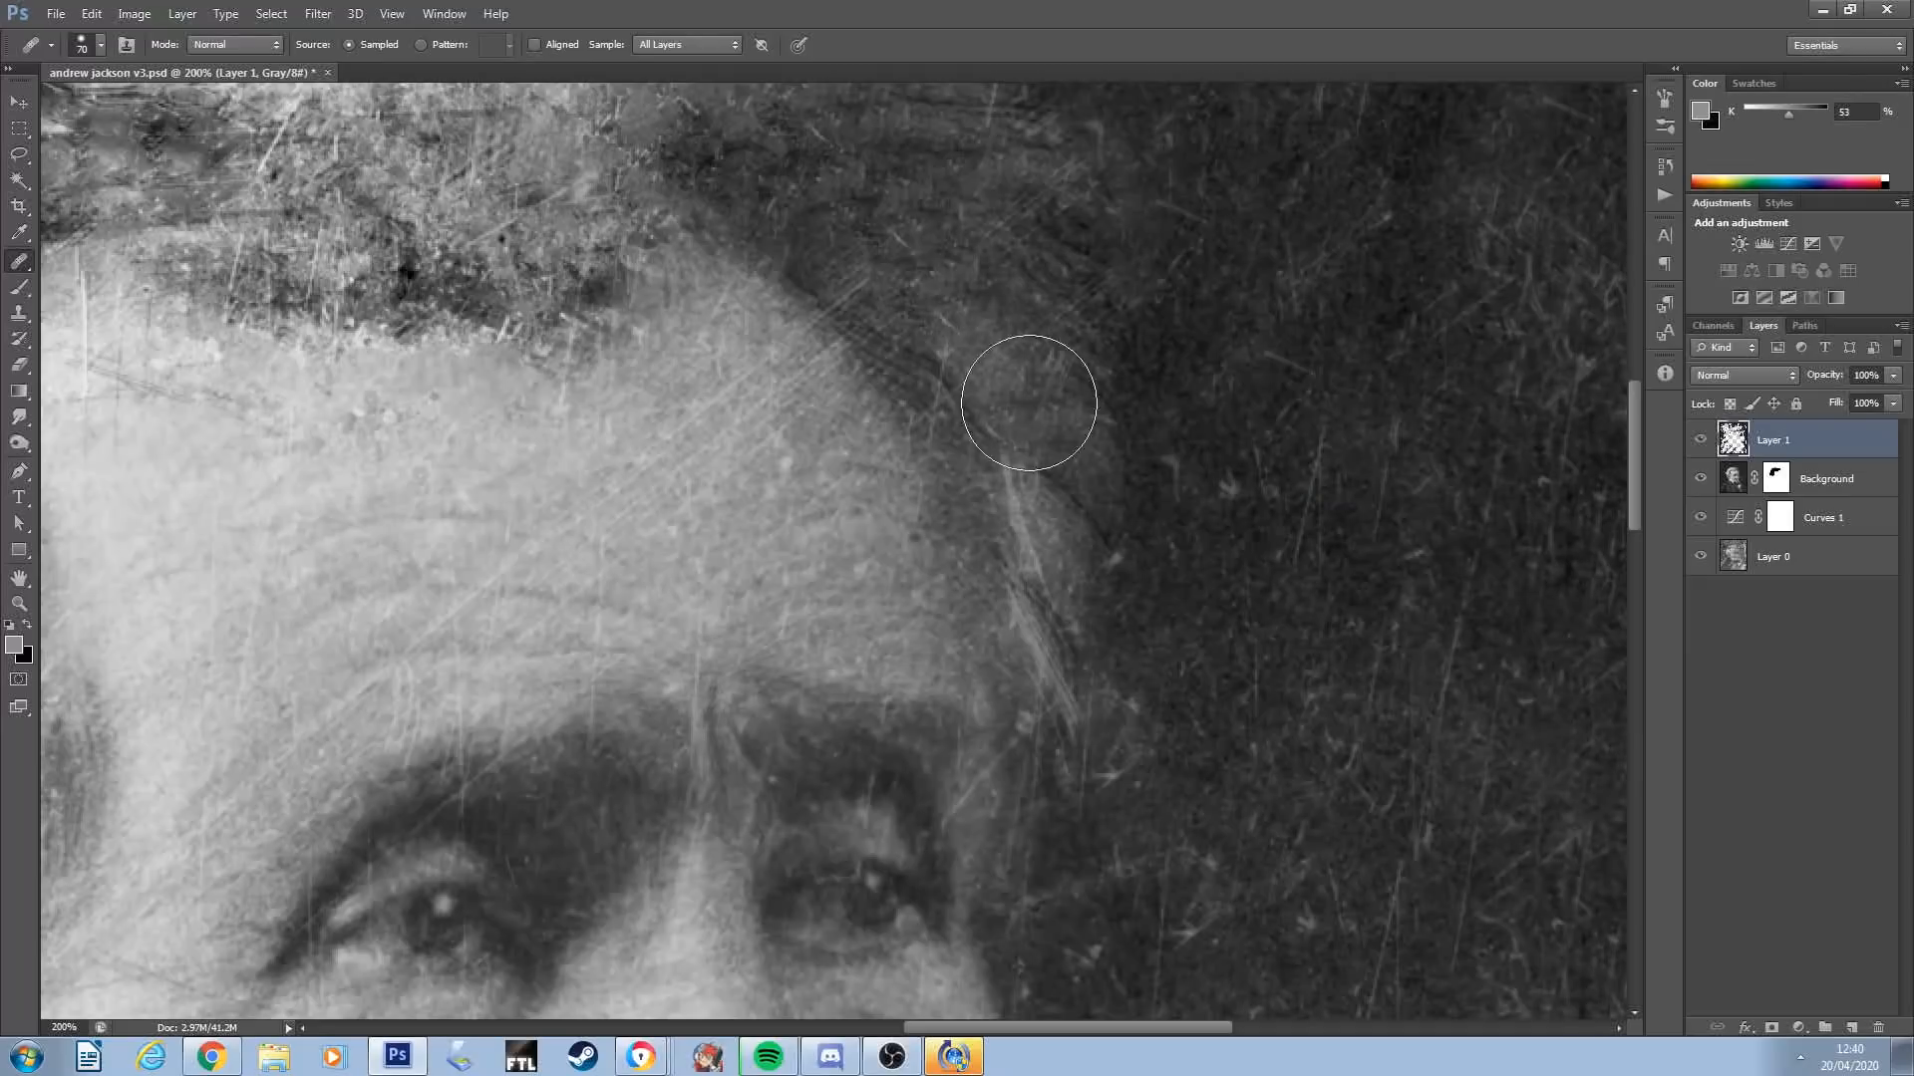
mouse_move(1026, 392)
left_mouse_down()
mouse_move(1037, 538)
mouse_move(1016, 274)
left_mouse_up()
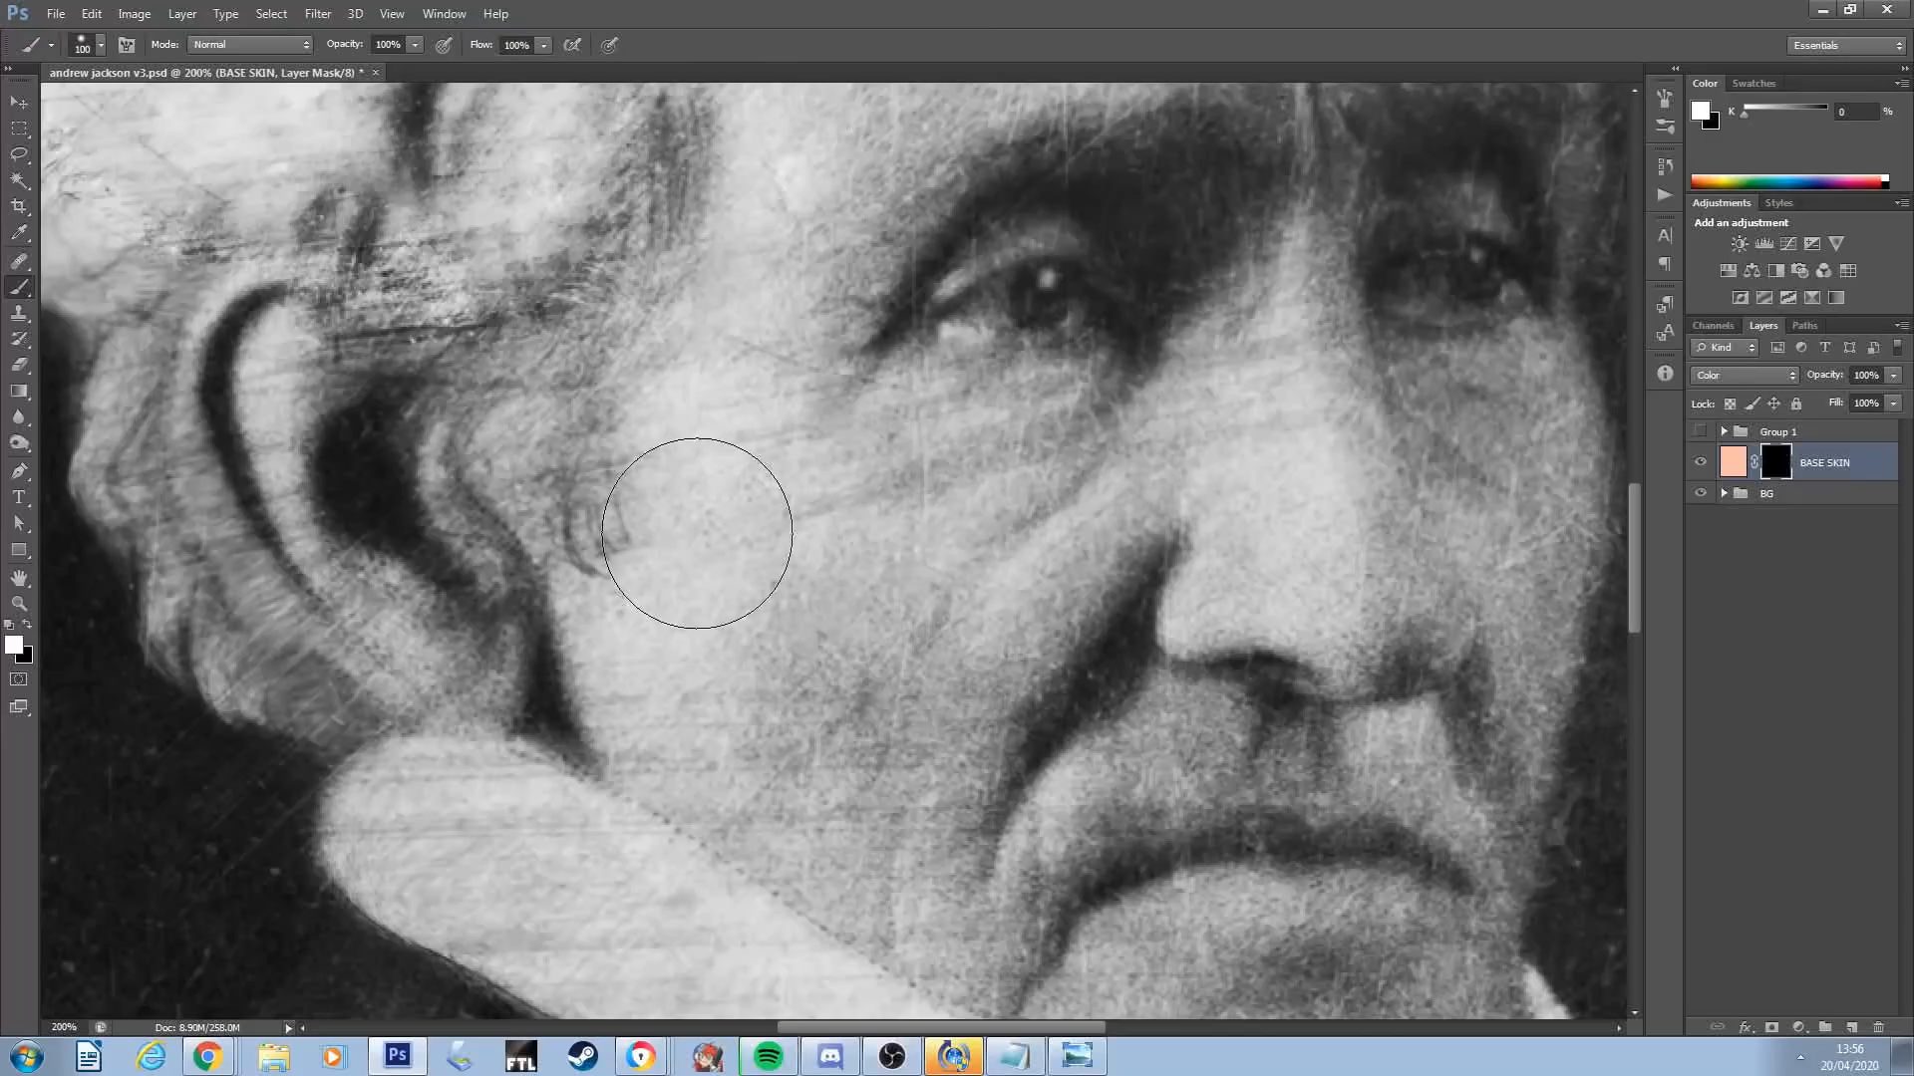
Paint white on the BASE SKIN mask across the cheek, and on the Nose layer's mask along the nose with a smaller brush
mouse_move(684, 512)
left_mouse_down()
mouse_move(731, 570)
mouse_move(764, 521)
mouse_move(811, 615)
mouse_move(1019, 547)
mouse_move(1026, 503)
left_mouse_up()
key("bracketleft")
key("bracketleft")
key("bracketleft")
key("bracketleft")
key("bracketleft")
key("bracketleft")
key("bracketleft")
key("bracketleft")
key("bracketleft")
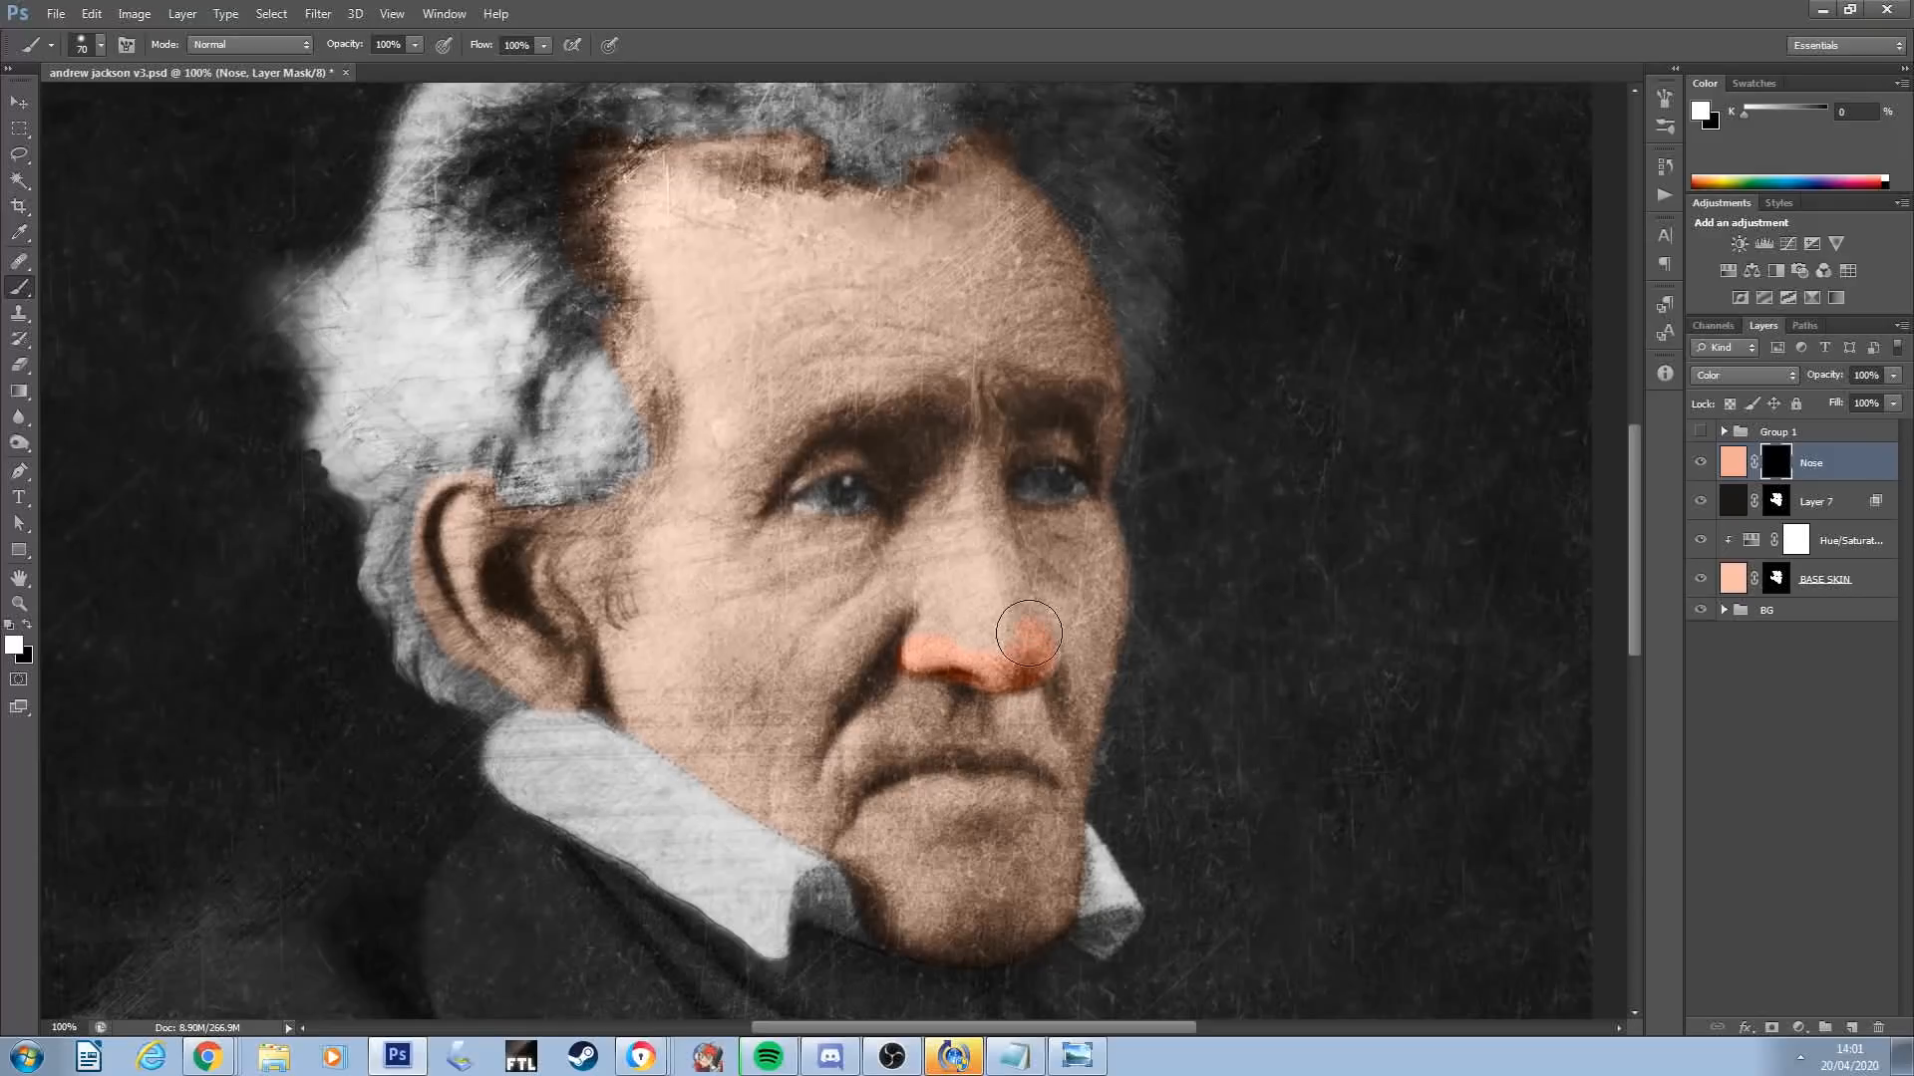
left_click_drag(1017, 632, 987, 452)
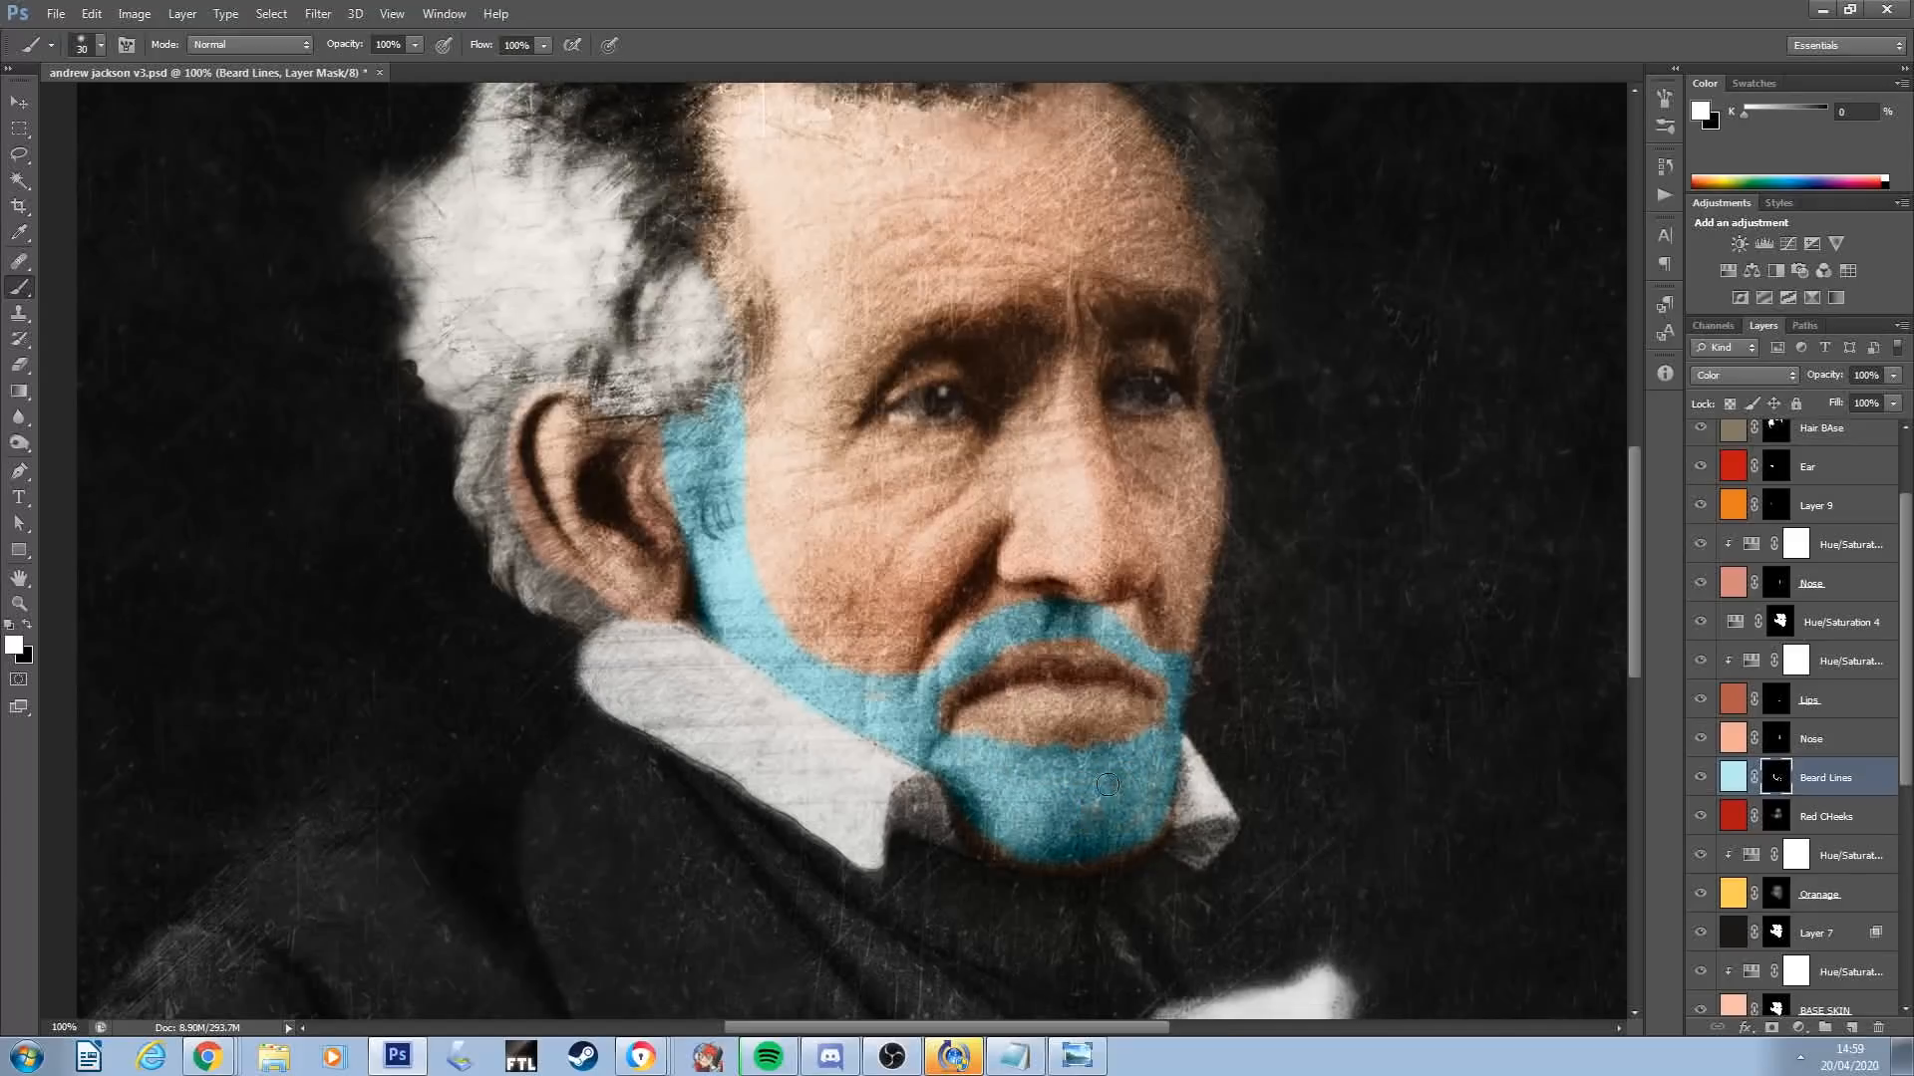
Reduce the opacity of the Beard Lines layer and paint the Suit Basic mask beside the white shirt front
key("x")
left_click(1893, 375)
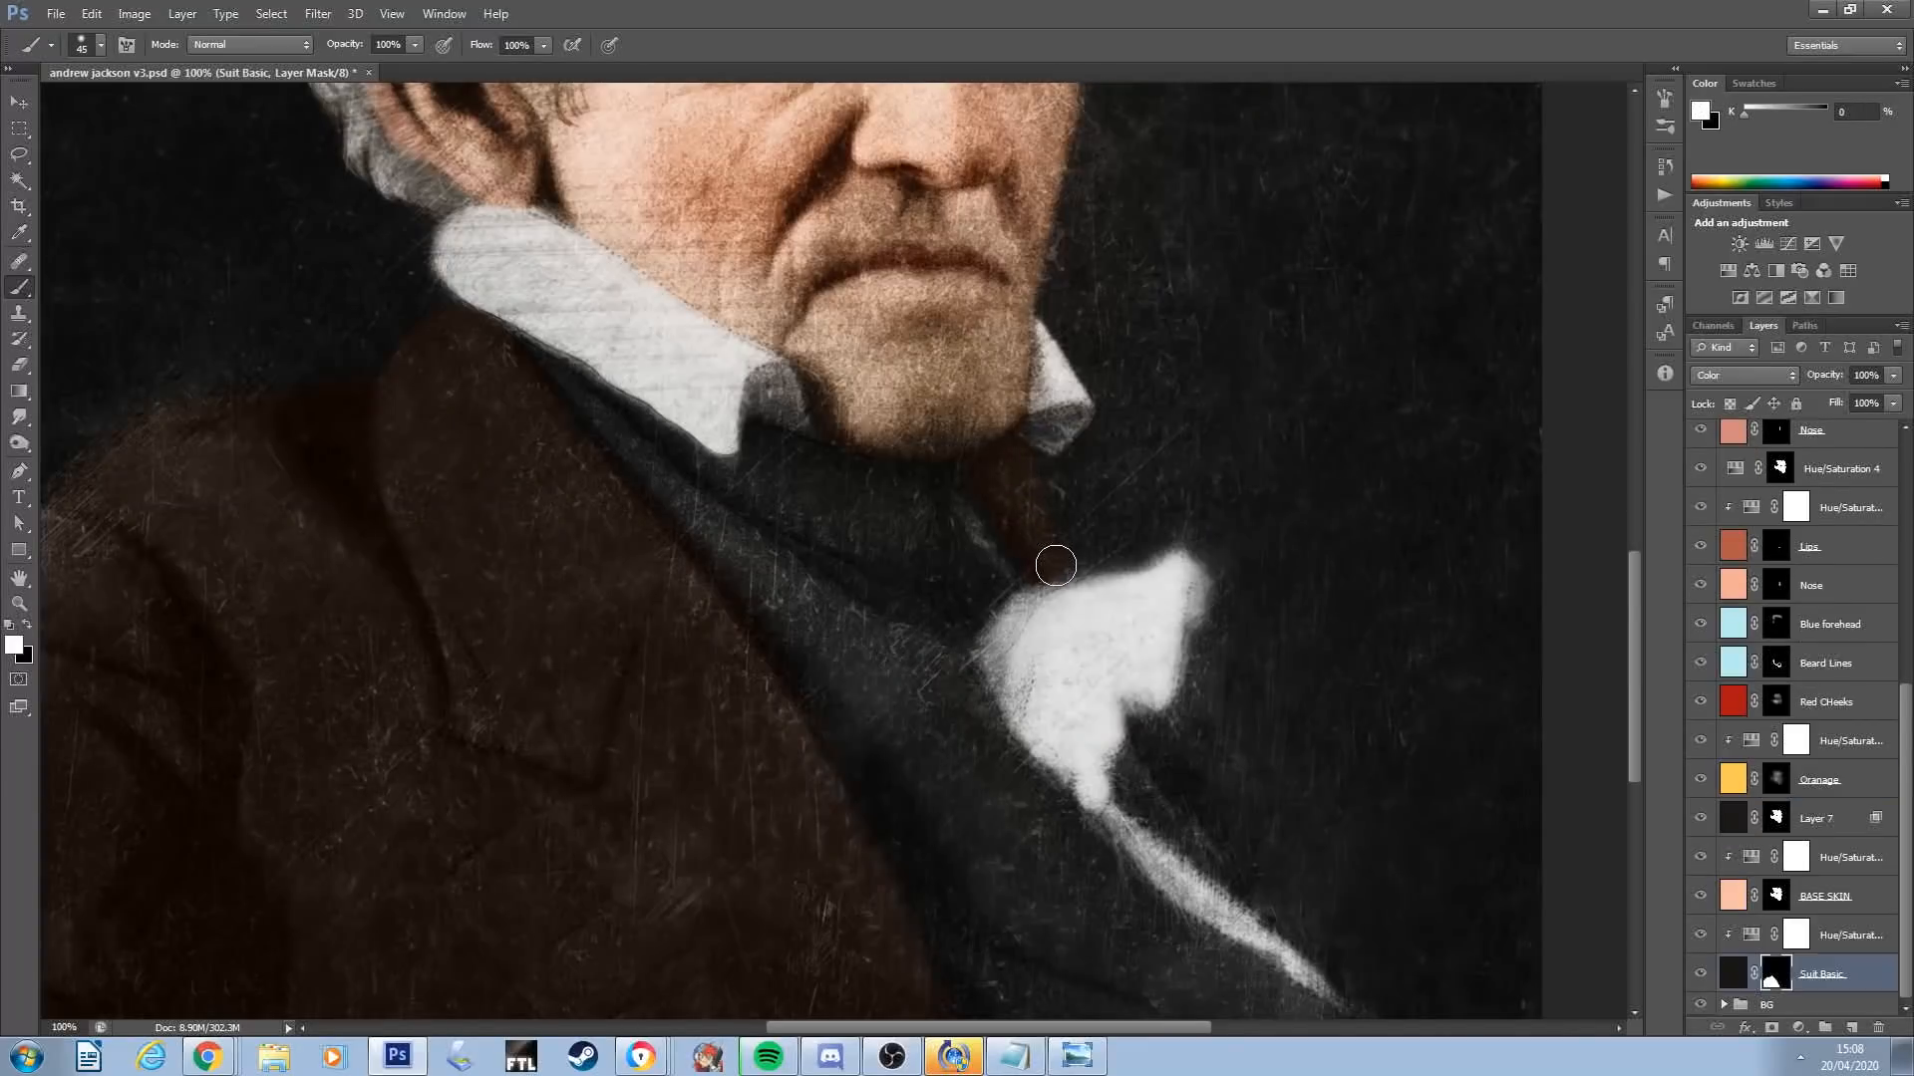
left_click_drag(1169, 710, 1085, 539)
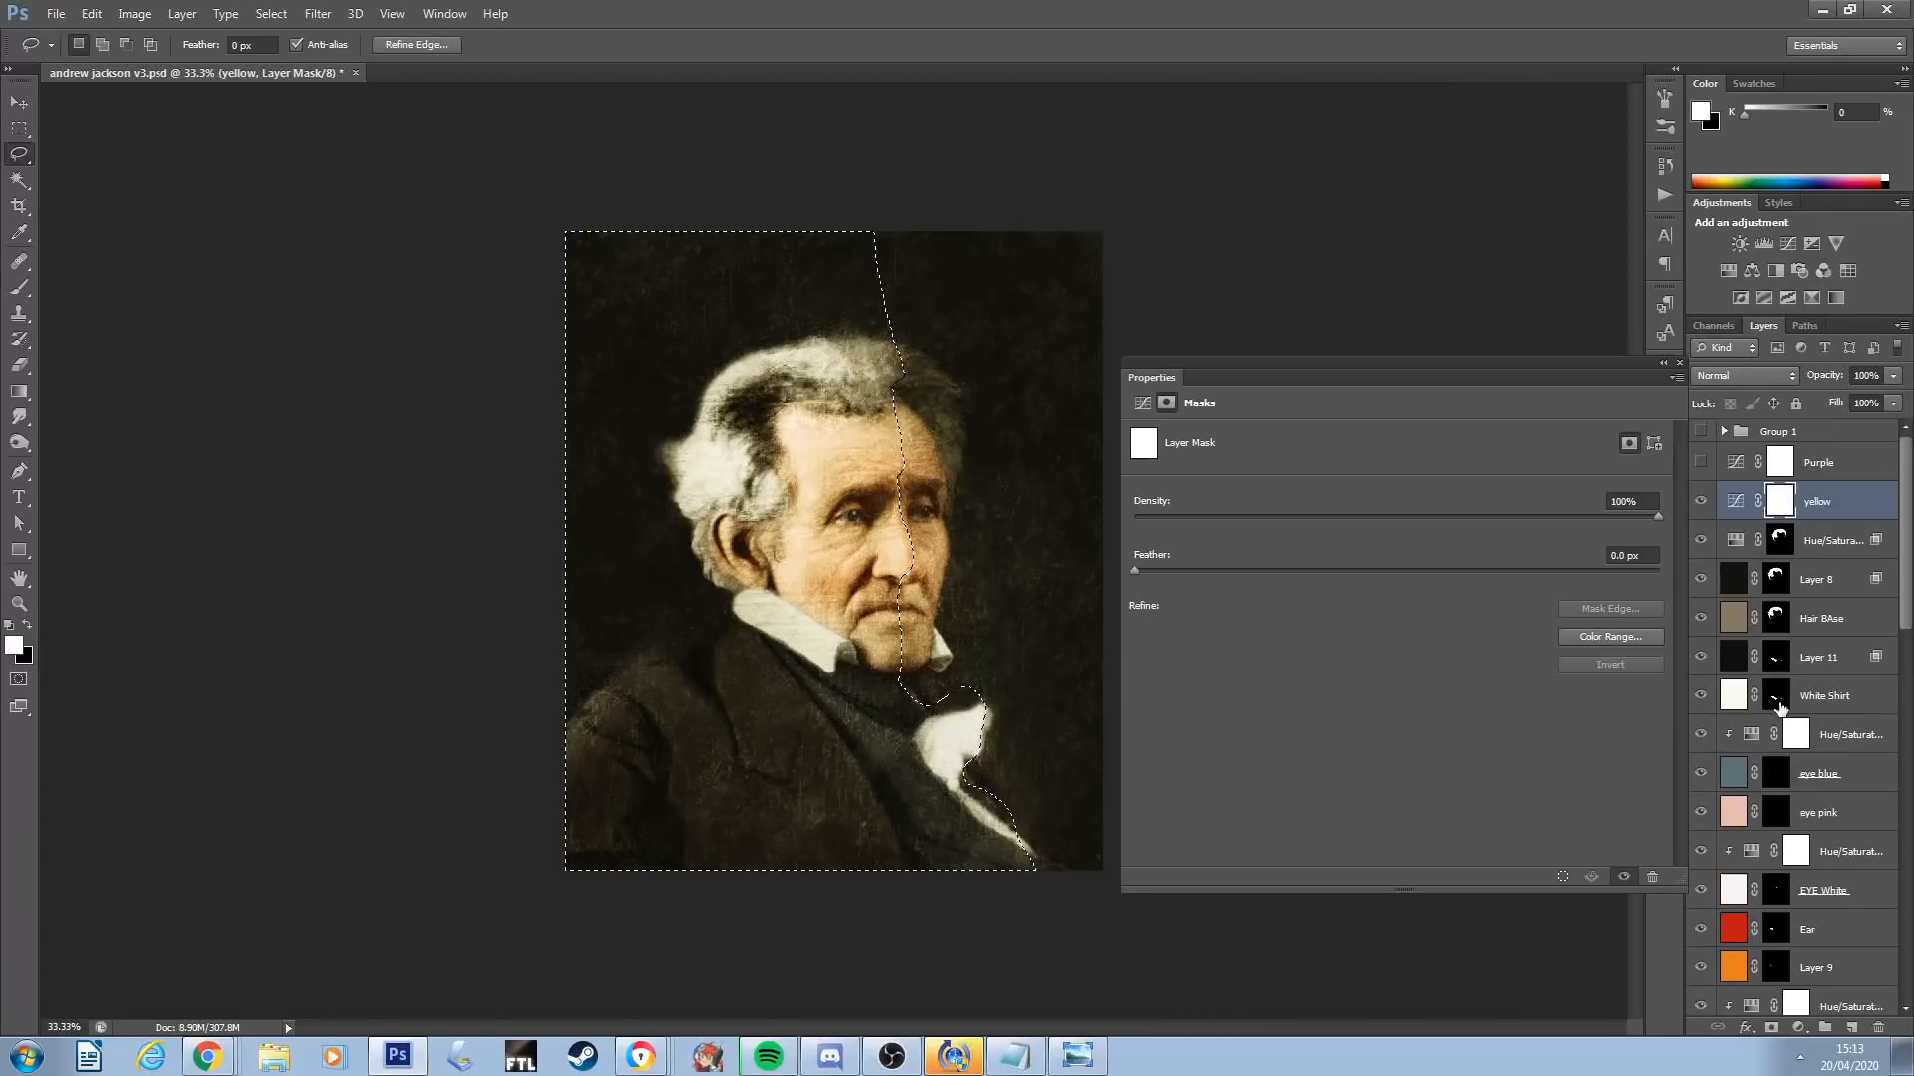
Fill the selected area of the yellow curves layer's mask with black, deselect it and invert the mask
key("x")
key("alt+Delete")
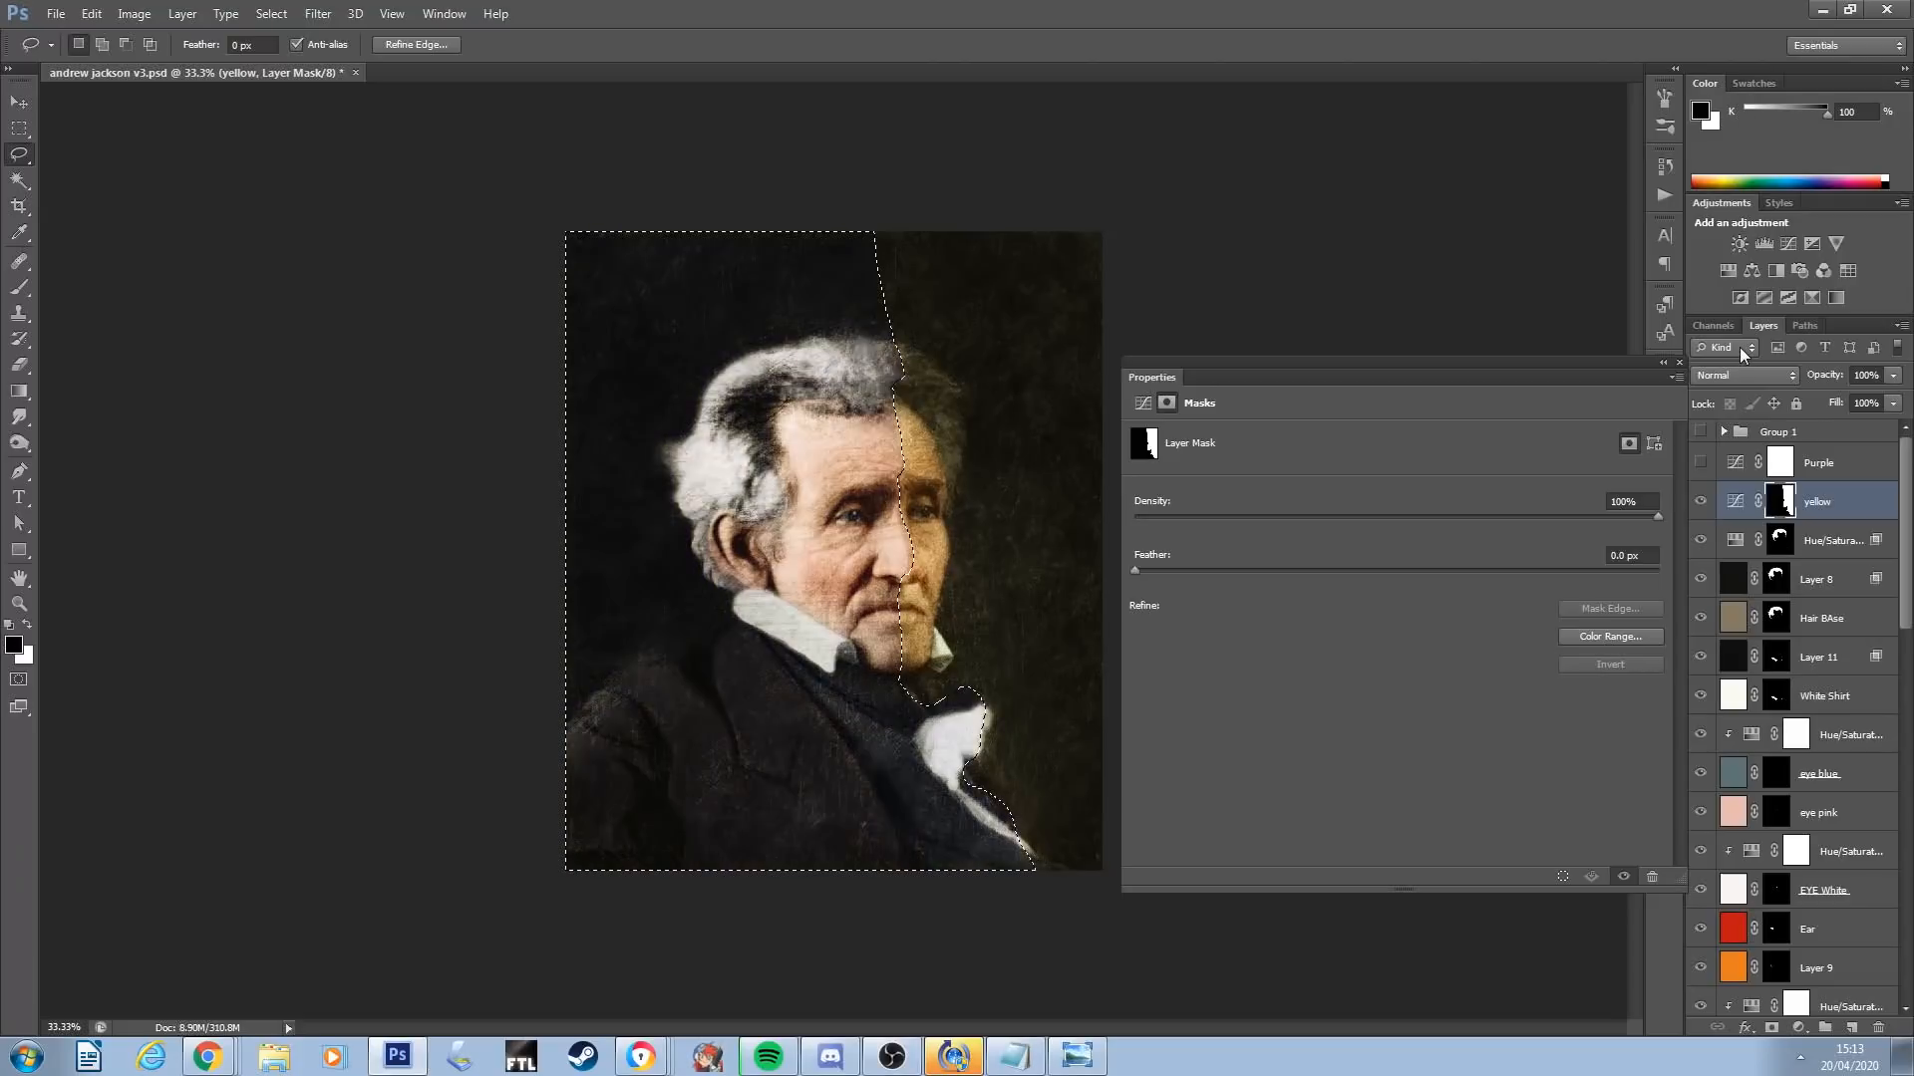
key("ctrl+d")
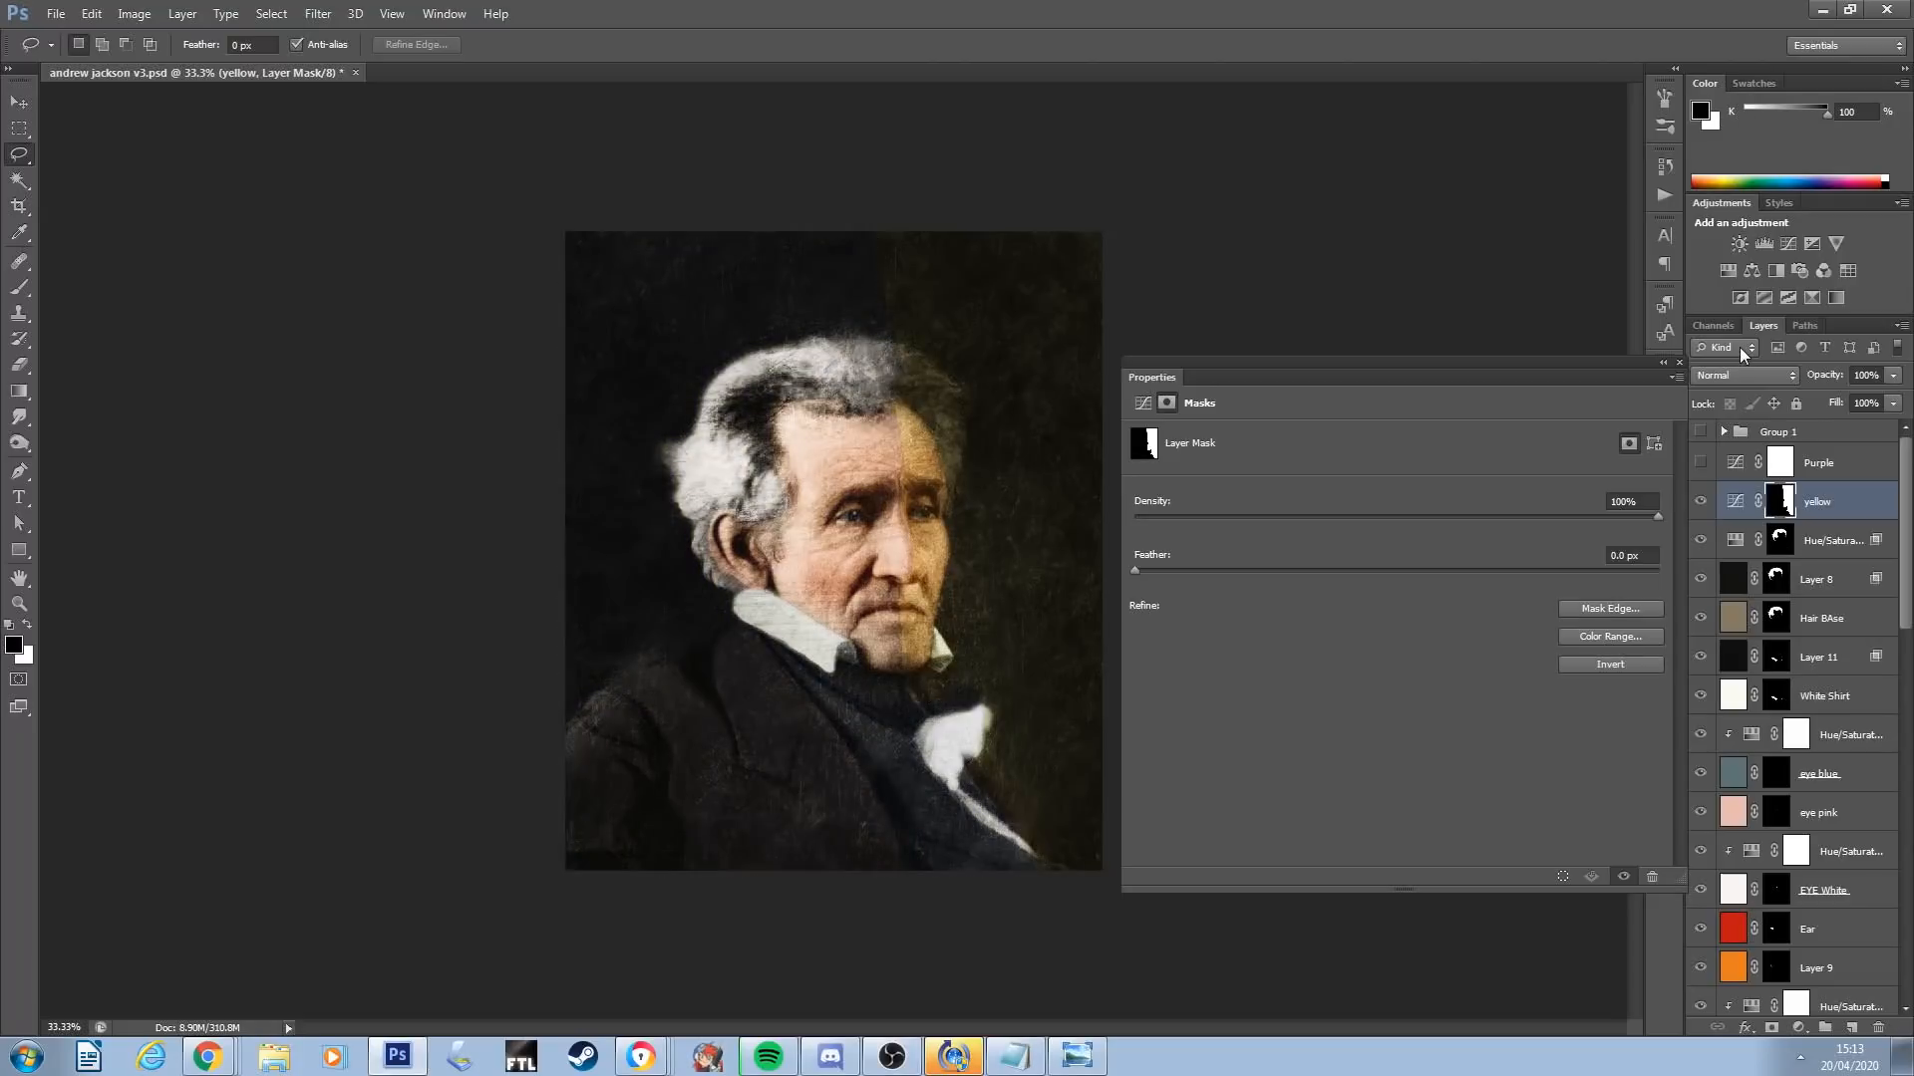
key("ctrl+i")
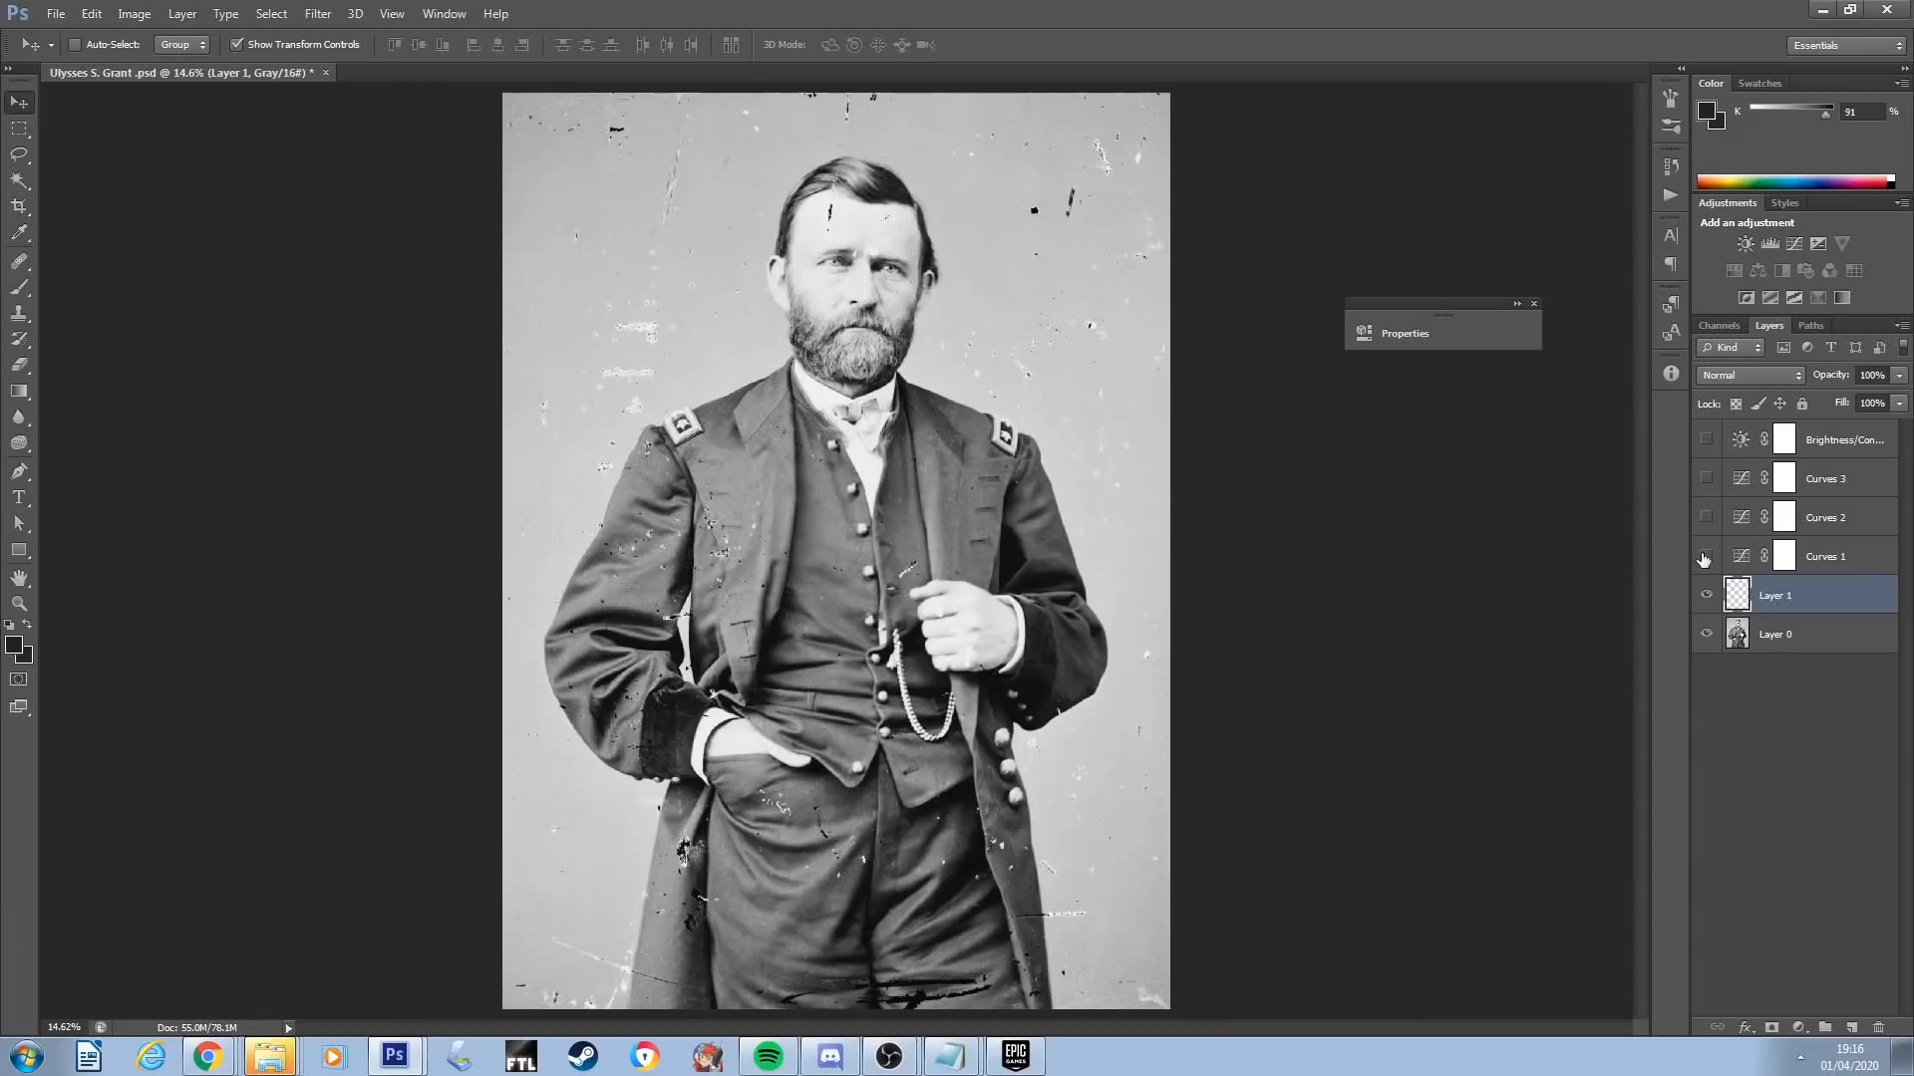
Show the Curves 1, Curves 2, Curves 3 and Brightness/Contrast adjustment layers on the Ulysses S. Grant portrait
left_click(1705, 556)
left_click(1704, 519)
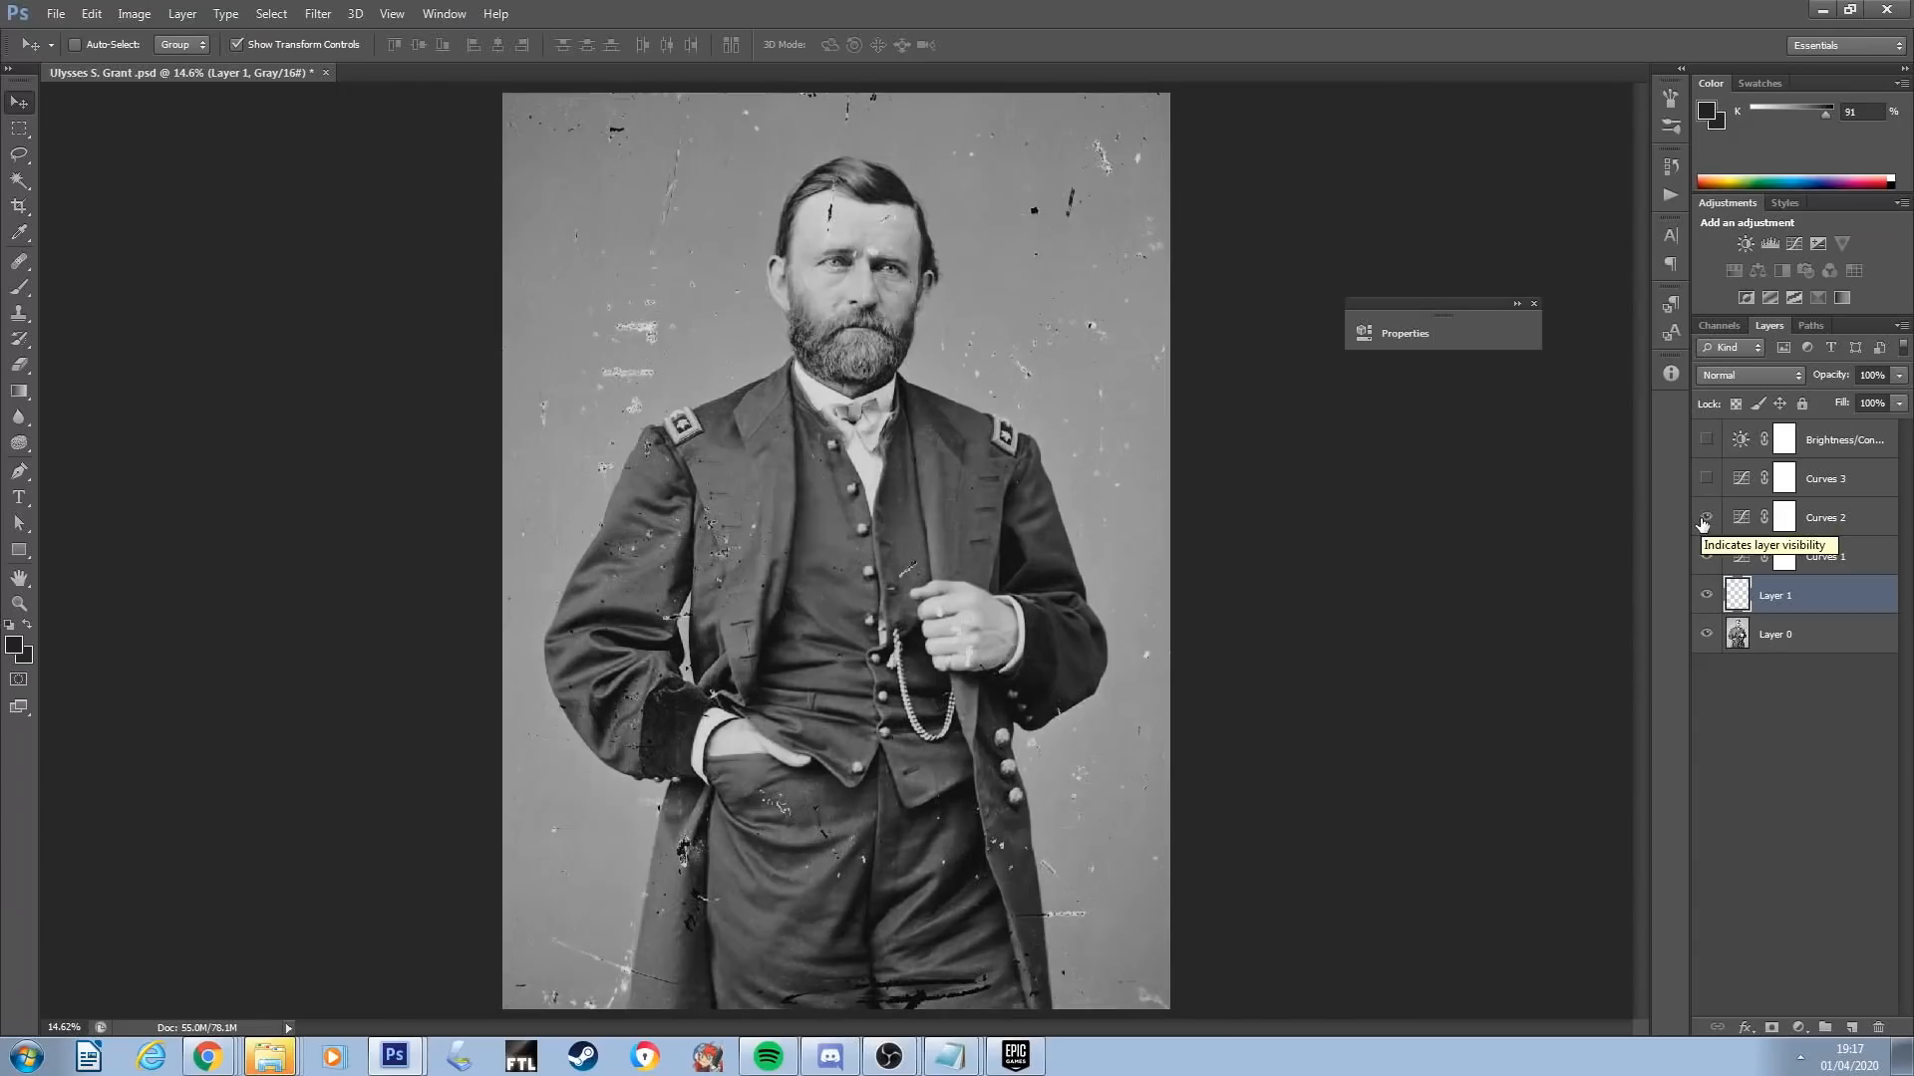
left_click(1708, 480)
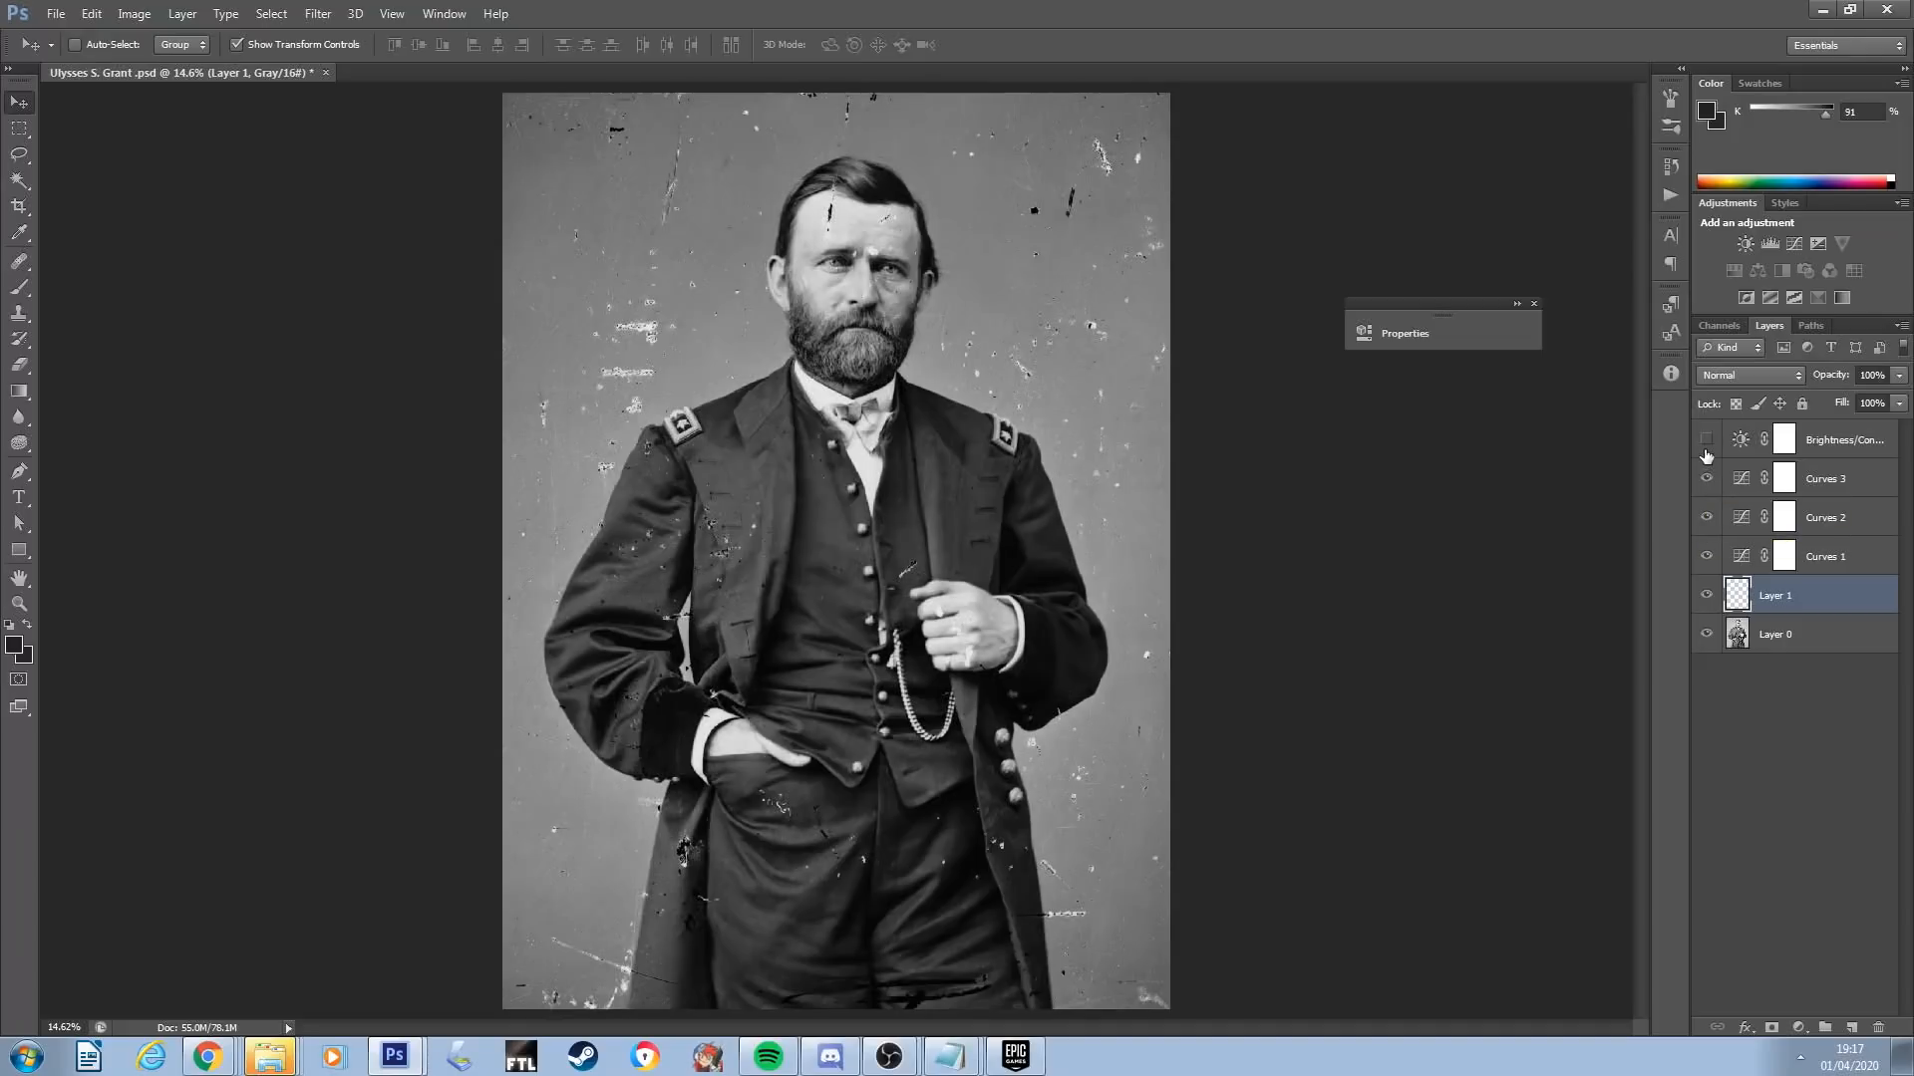
left_click(1705, 441)
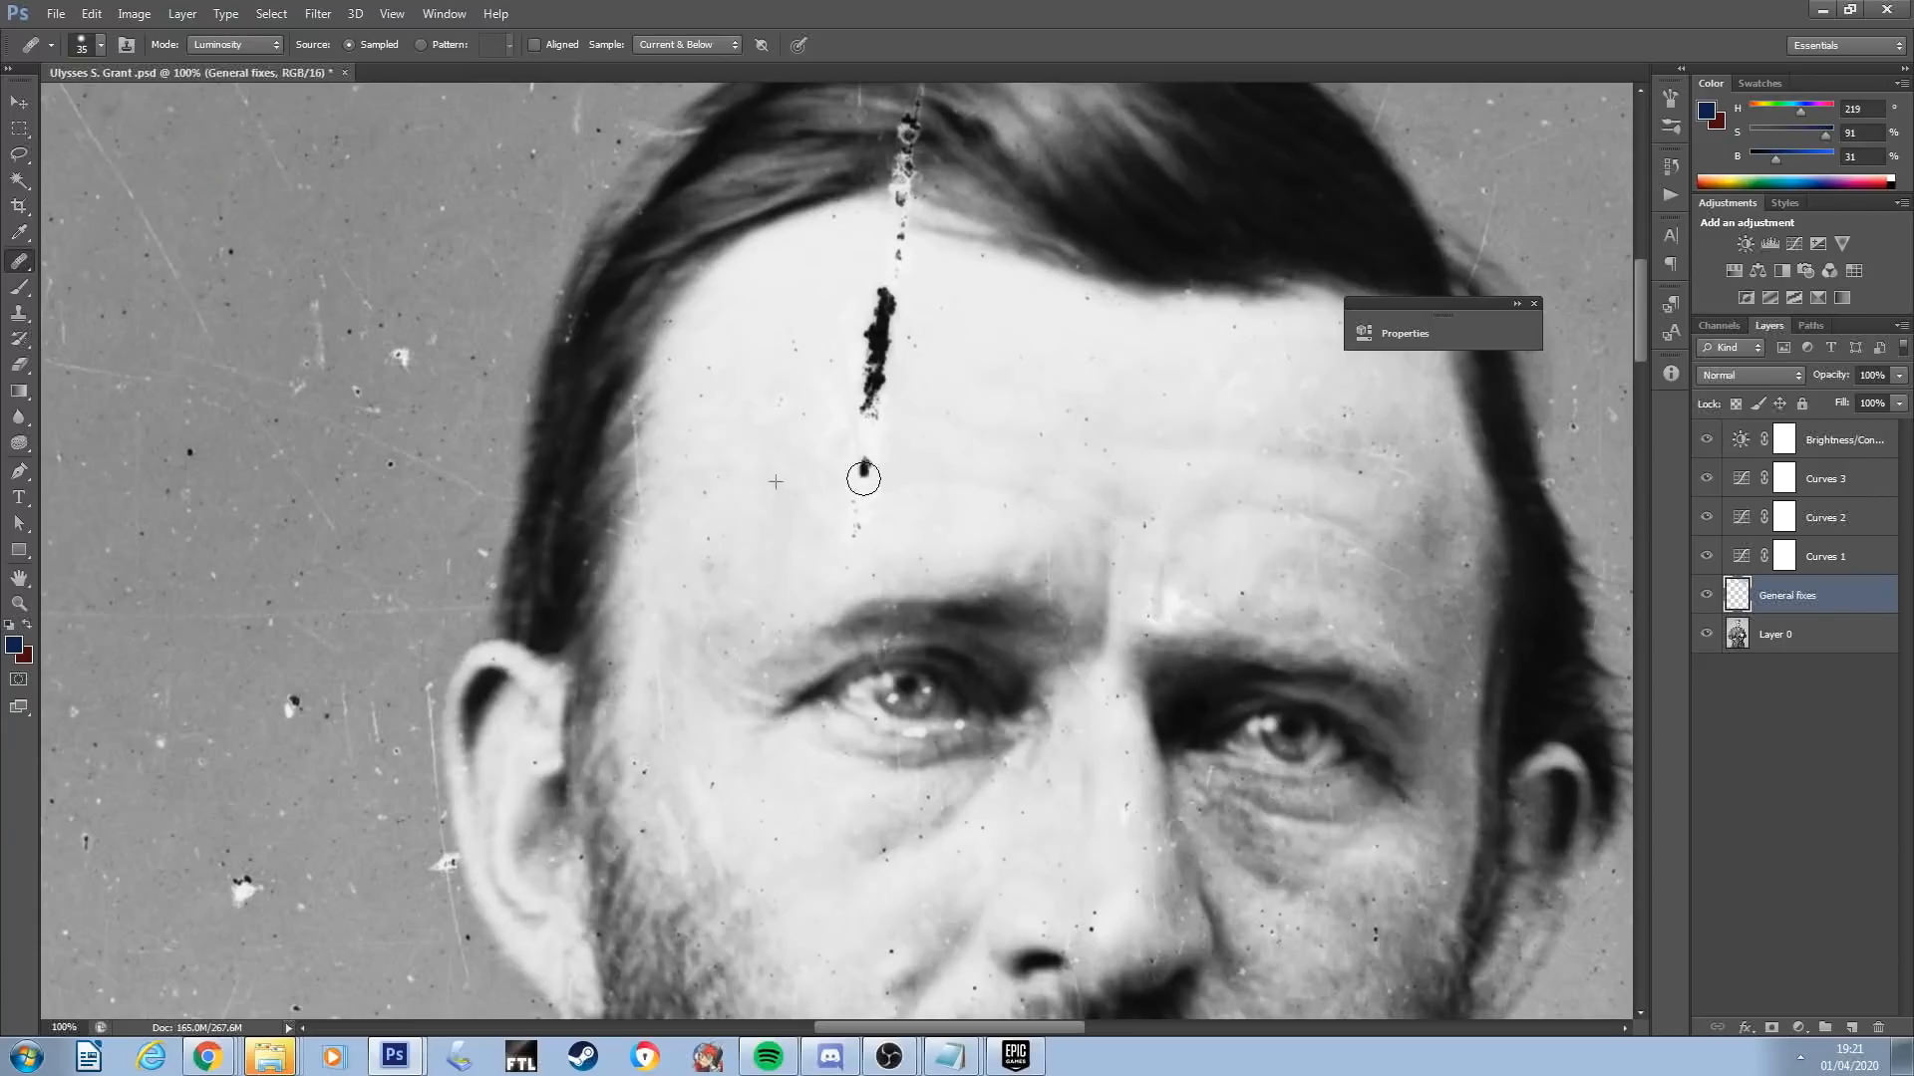
Heal the black vertical scratch and specks on the forehead up to the hairline on the General fixes layer
left_click_drag(854, 470, 854, 525)
left_click(871, 407)
mouse_move(871, 408)
left_mouse_down()
mouse_move(900, 297)
mouse_move(873, 347)
left_mouse_up()
left_click(932, 331, "alt")
left_click(964, 293, "alt")
left_click_drag(897, 271, 895, 254)
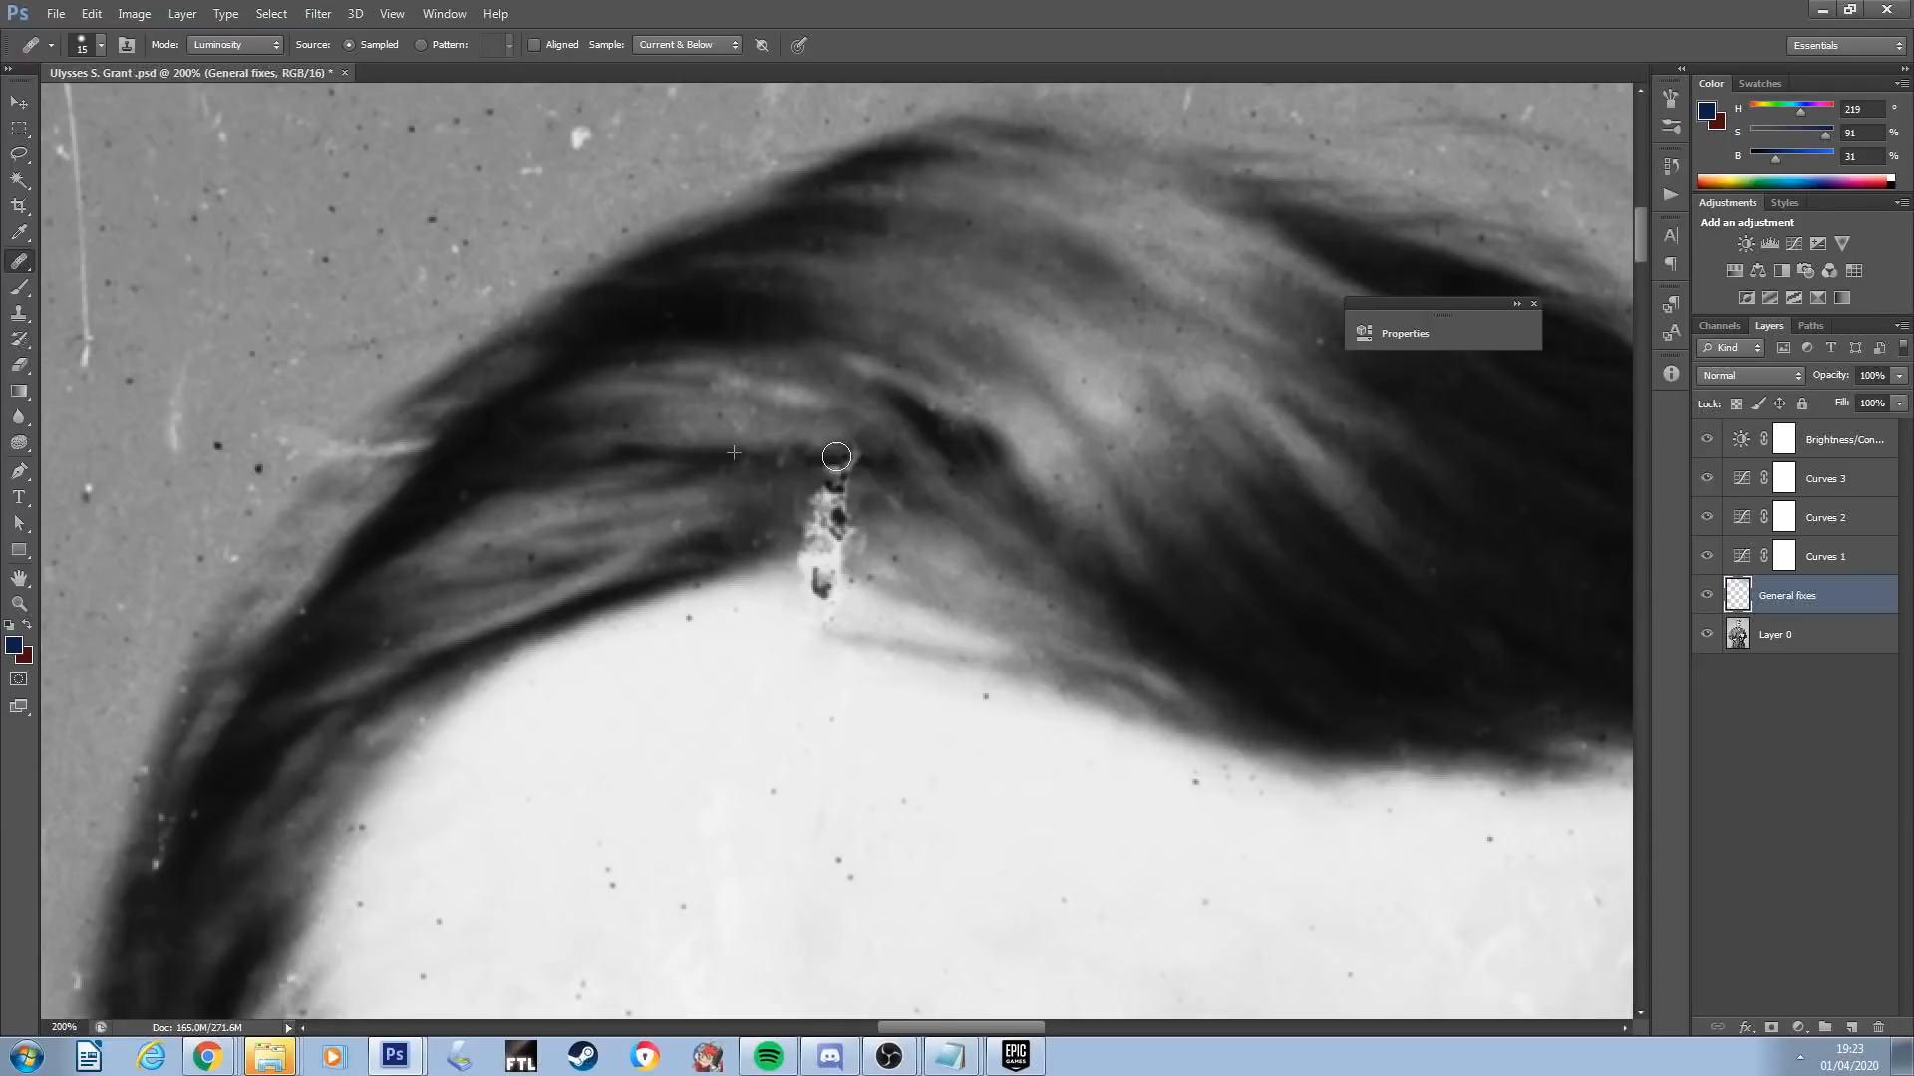
Heal the upper end of the spotted scratch in the hair above the forehead, resampling from the neighbouring strands
mouse_move(837, 450)
left_mouse_down()
mouse_move(802, 454)
mouse_move(819, 456)
left_mouse_up()
left_click(835, 470)
left_click(857, 463, "alt")
left_click_drag(813, 467, 828, 461)
left_click(790, 467, "alt")
left_click(874, 452)
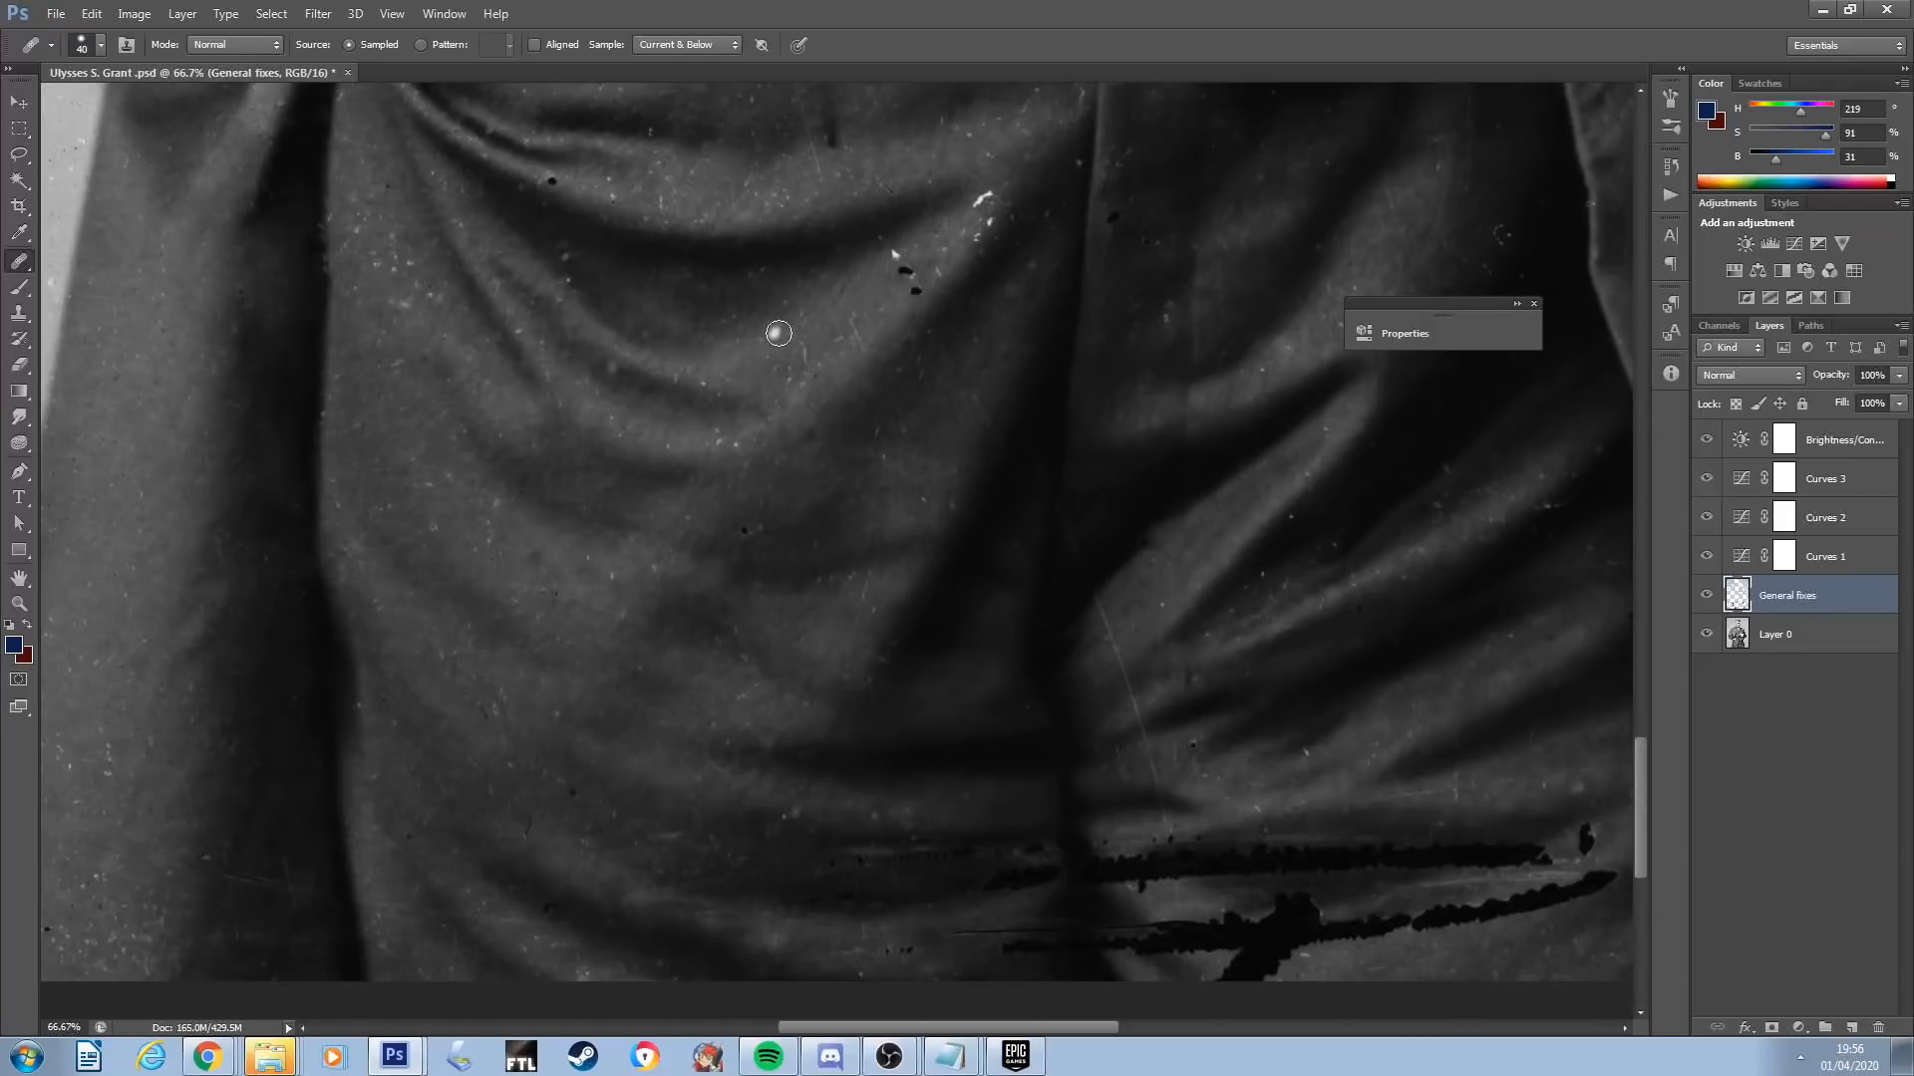
Heal the dark and white specks on the upper trouser folds using clean fabric sampled nearby
left_click(857, 307, "alt")
left_click(905, 269)
left_click(915, 290)
left_click(897, 255)
left_click(983, 199)
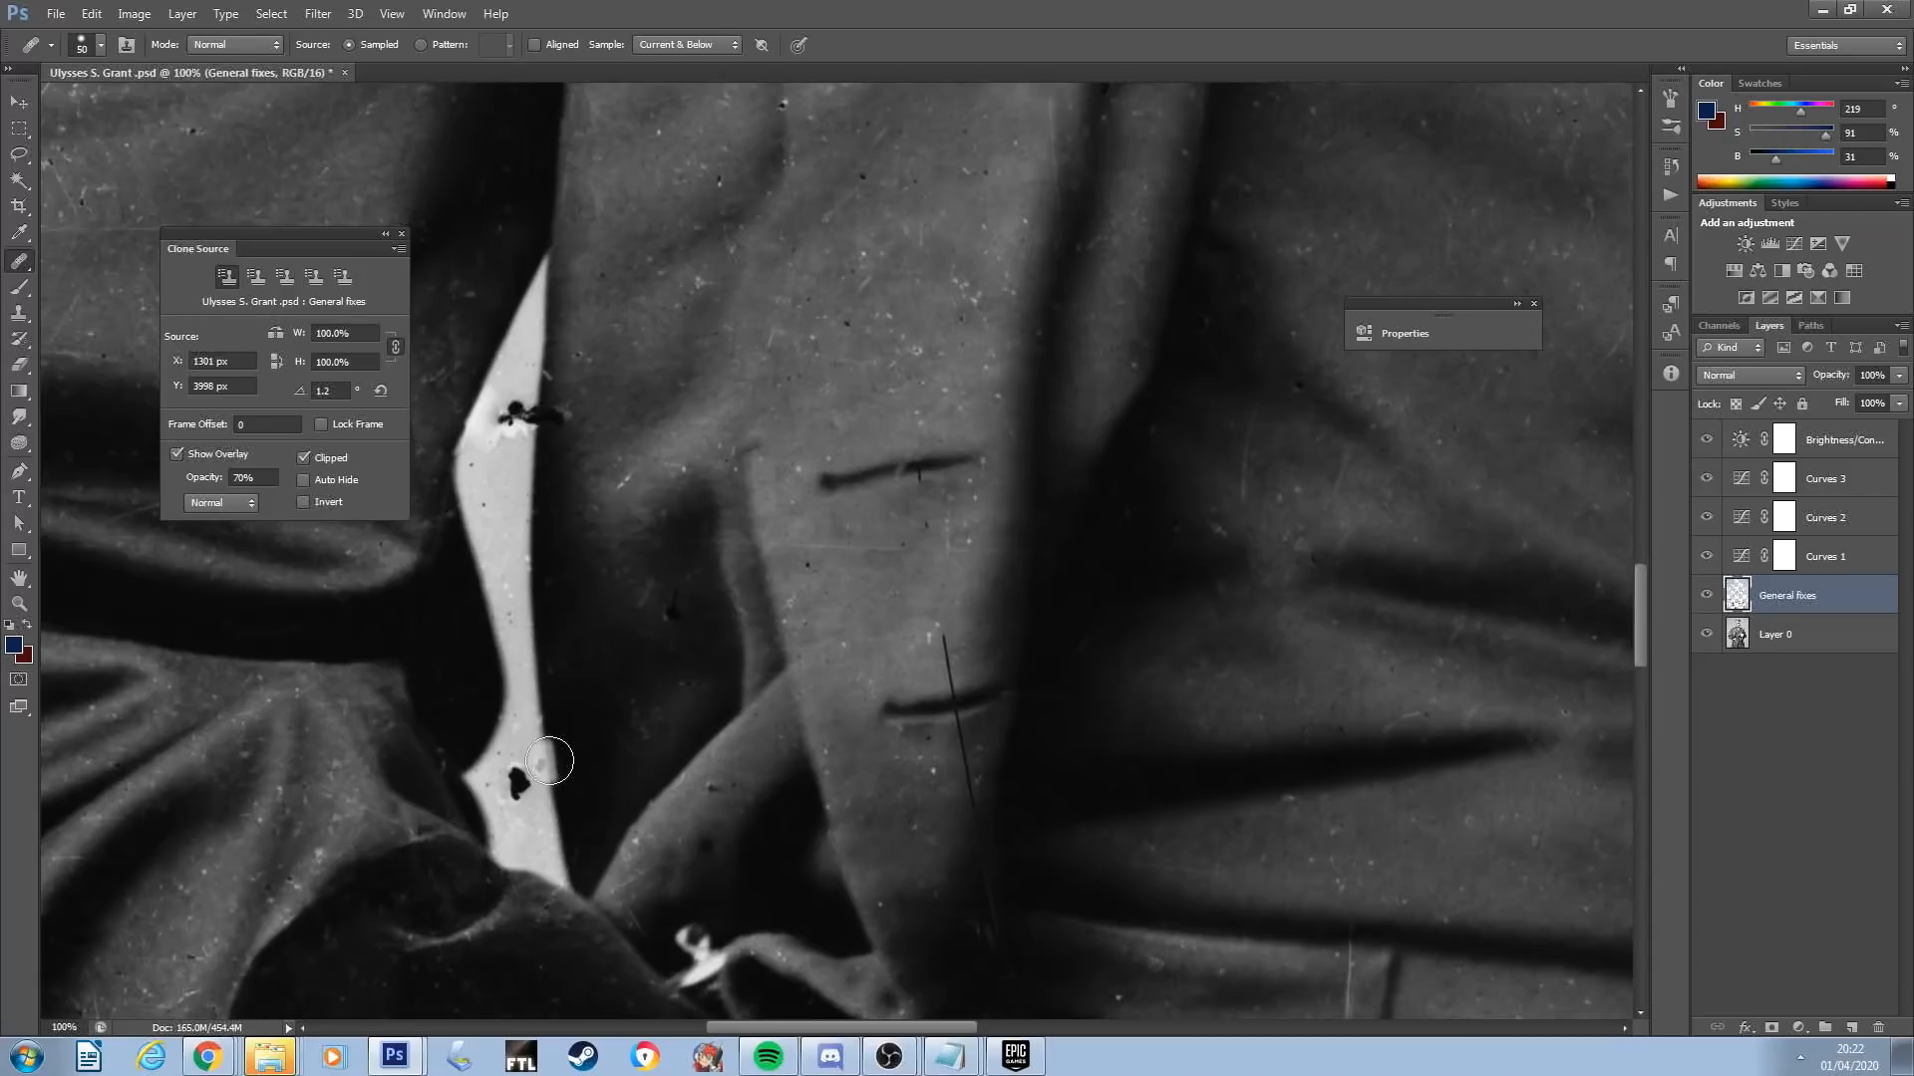
Heal the black blot in the pale gap beside the coat and parts of the upper dark scratch across the lower trousers
left_click(543, 767)
left_click_drag(543, 766, 518, 781)
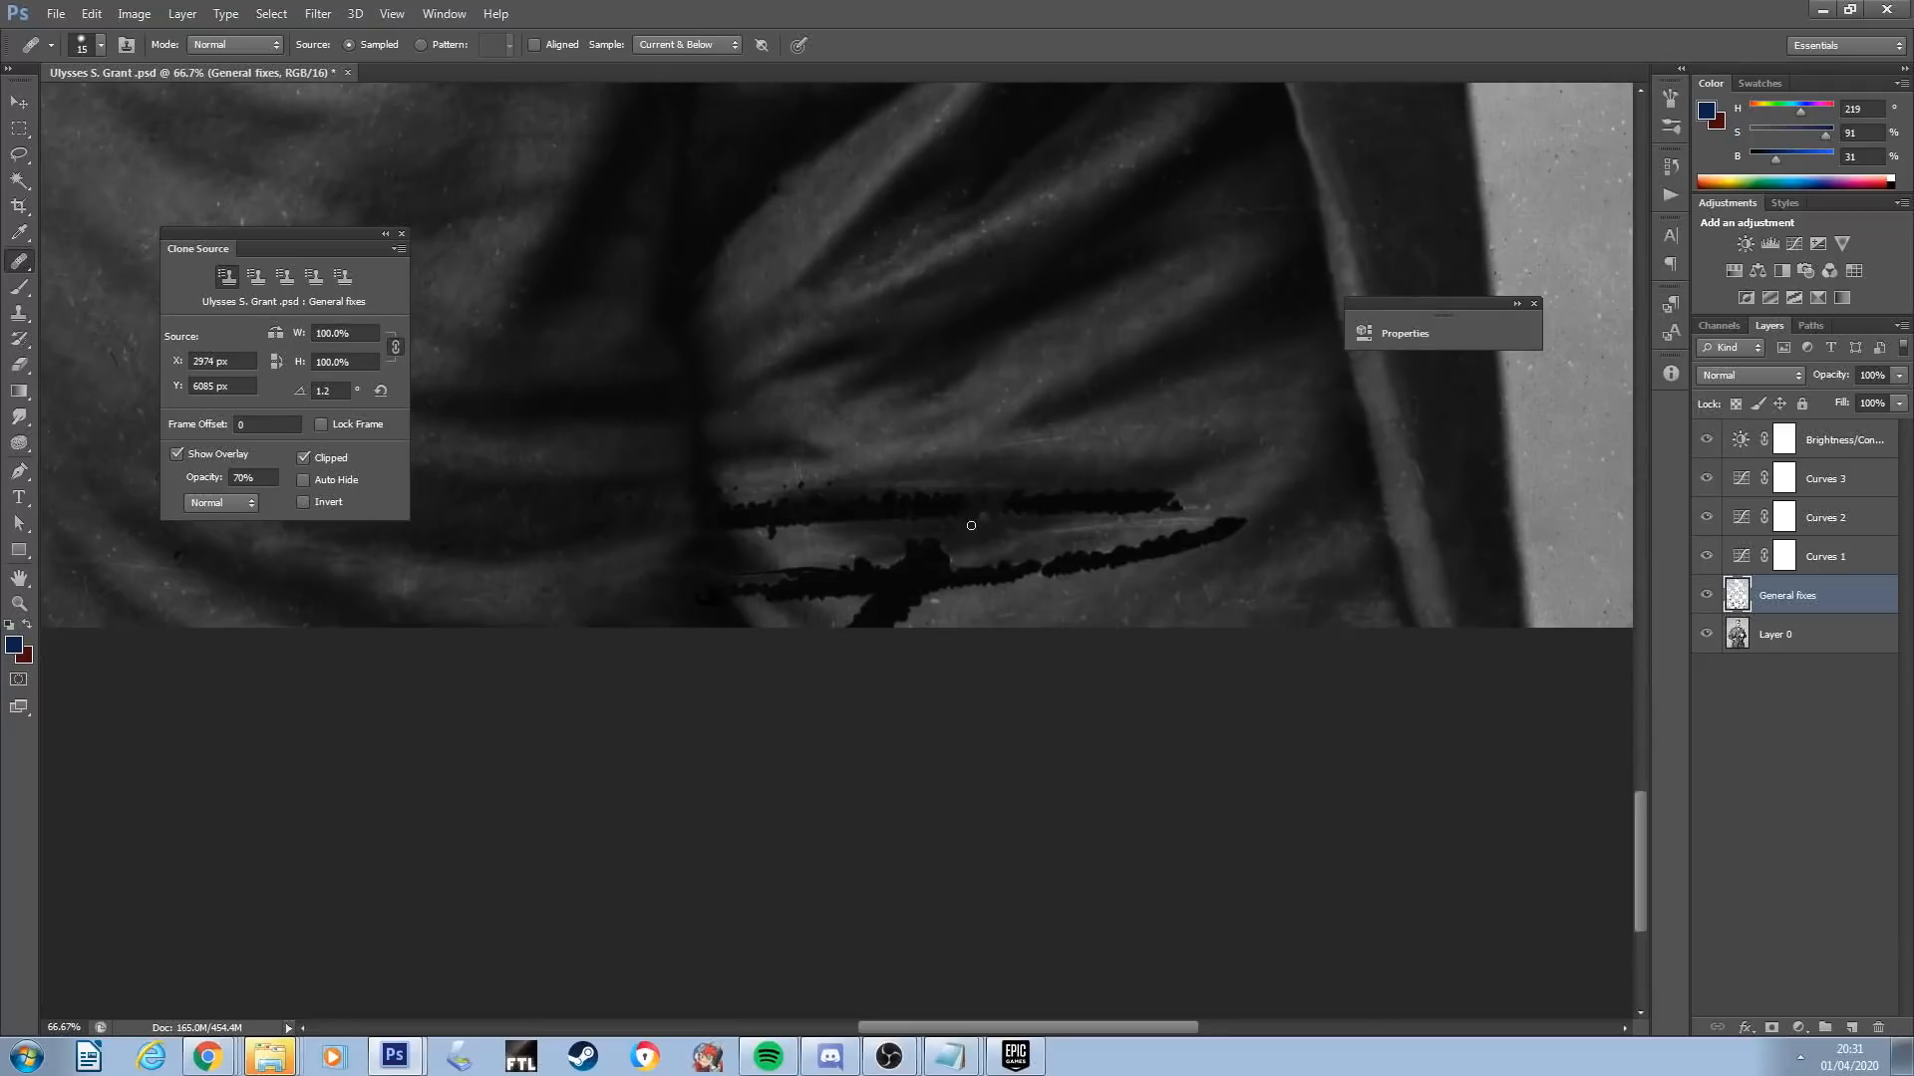
mouse_move(969, 513)
left_mouse_down()
mouse_move(911, 526)
mouse_move(863, 510)
left_mouse_up()
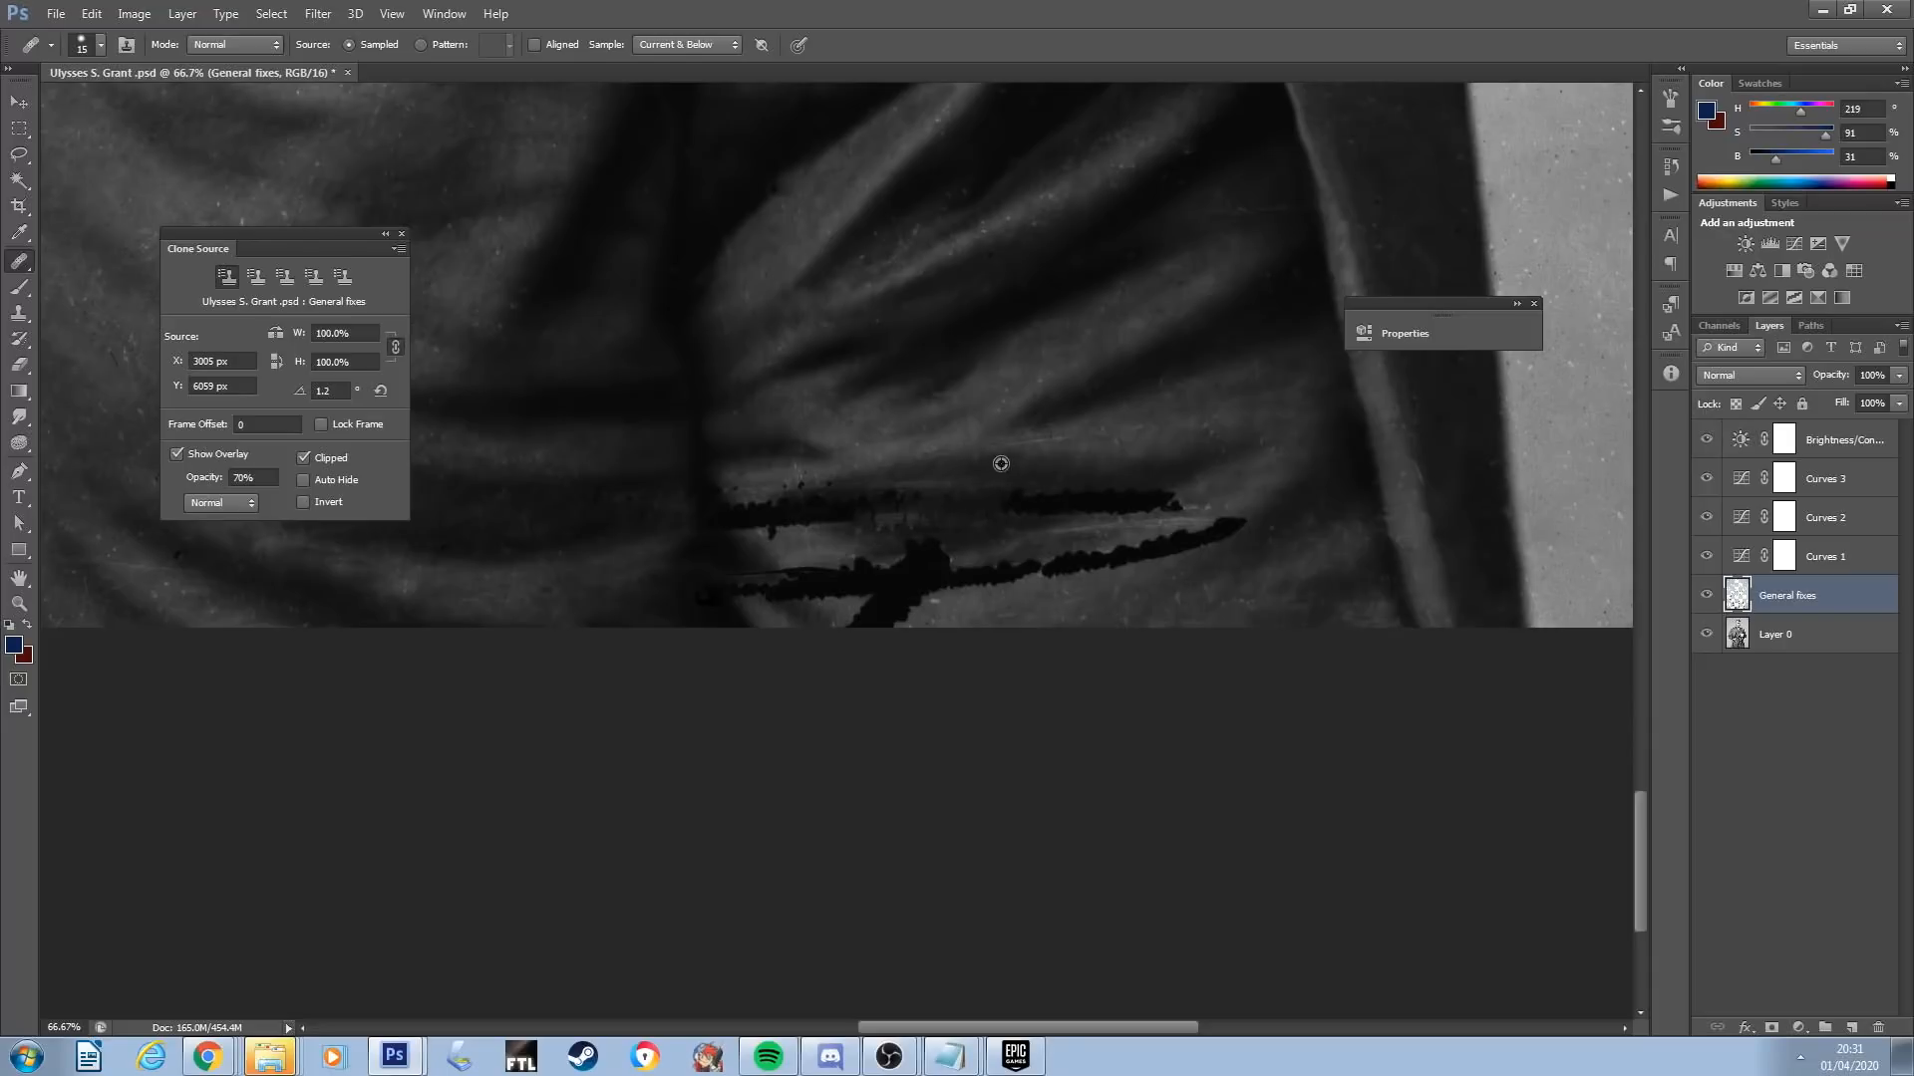
left_click_drag(1019, 484, 1065, 494)
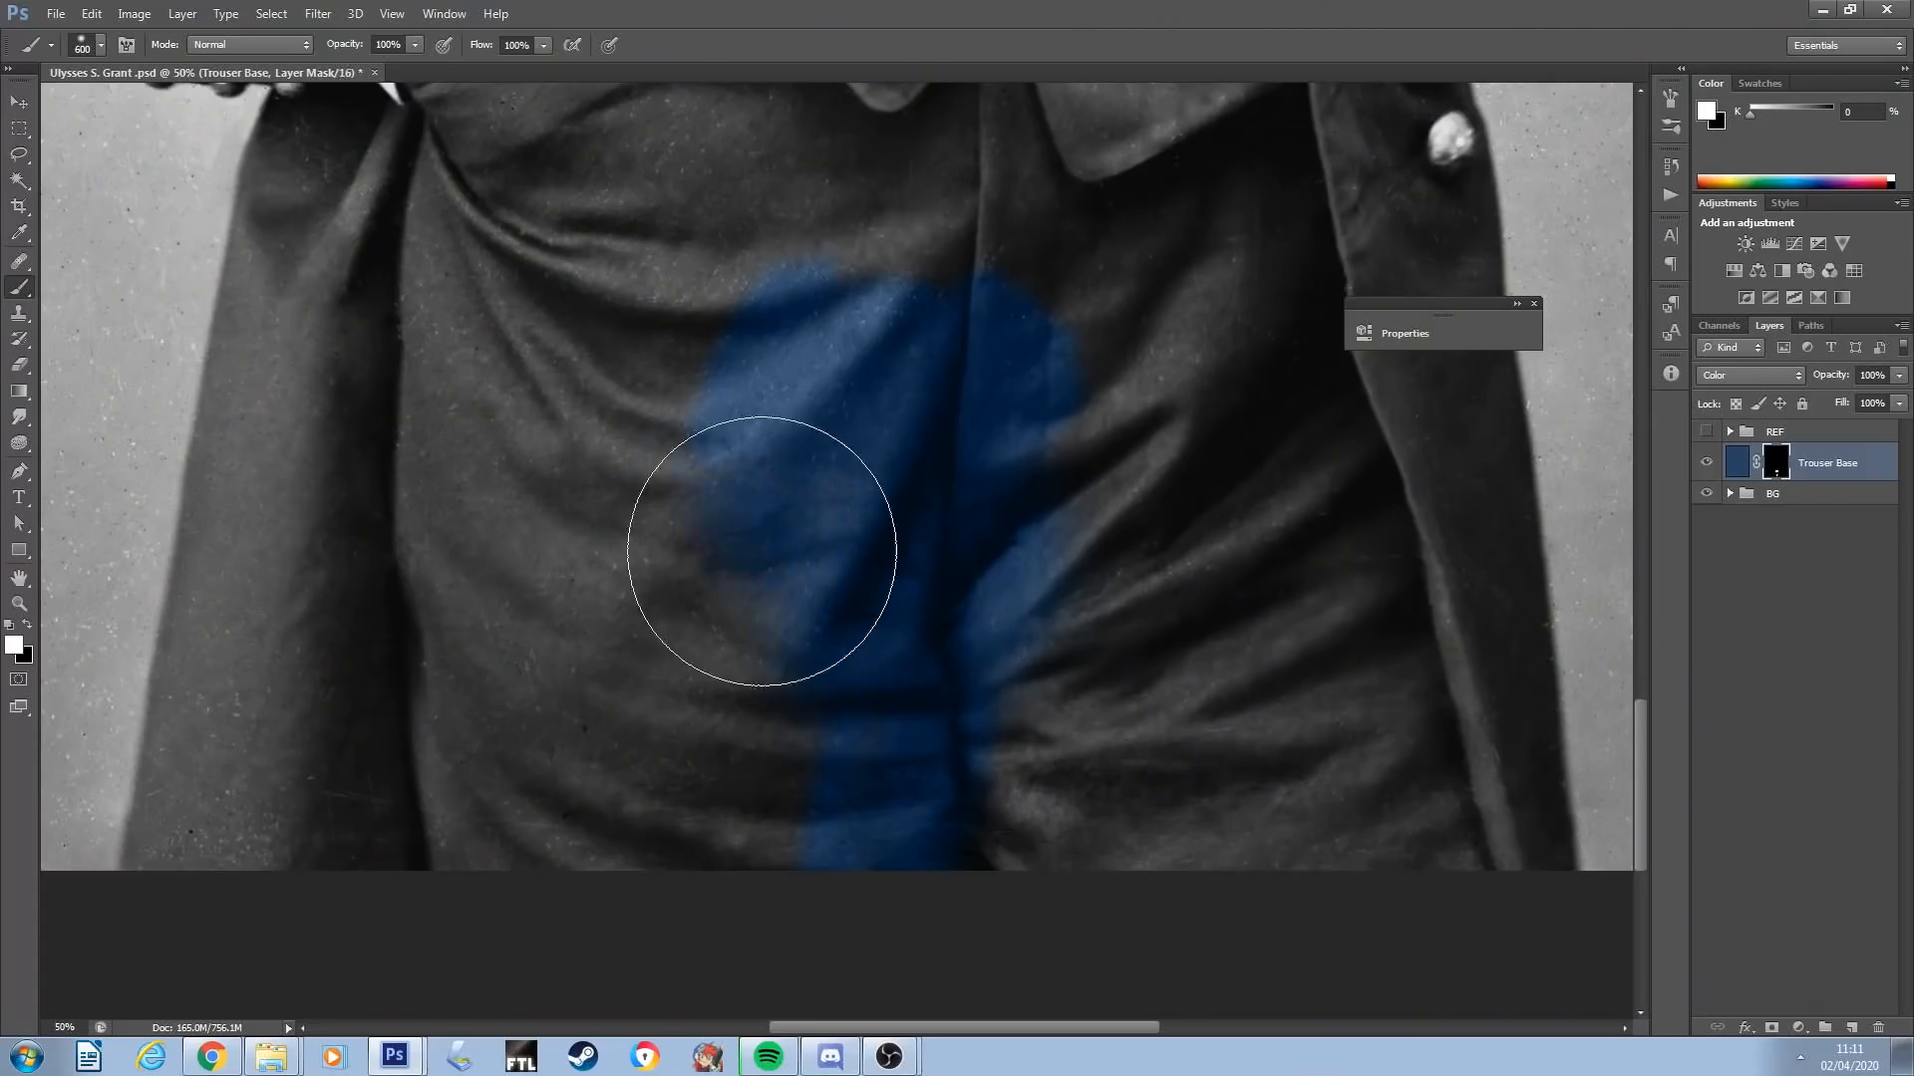
Paint white on the Trouser Base mask across both trouser legs, and on the Base Skin mask over the back of the hand
mouse_move(760, 547)
left_mouse_down()
mouse_move(901, 781)
mouse_move(1146, 684)
mouse_move(1136, 819)
left_mouse_up()
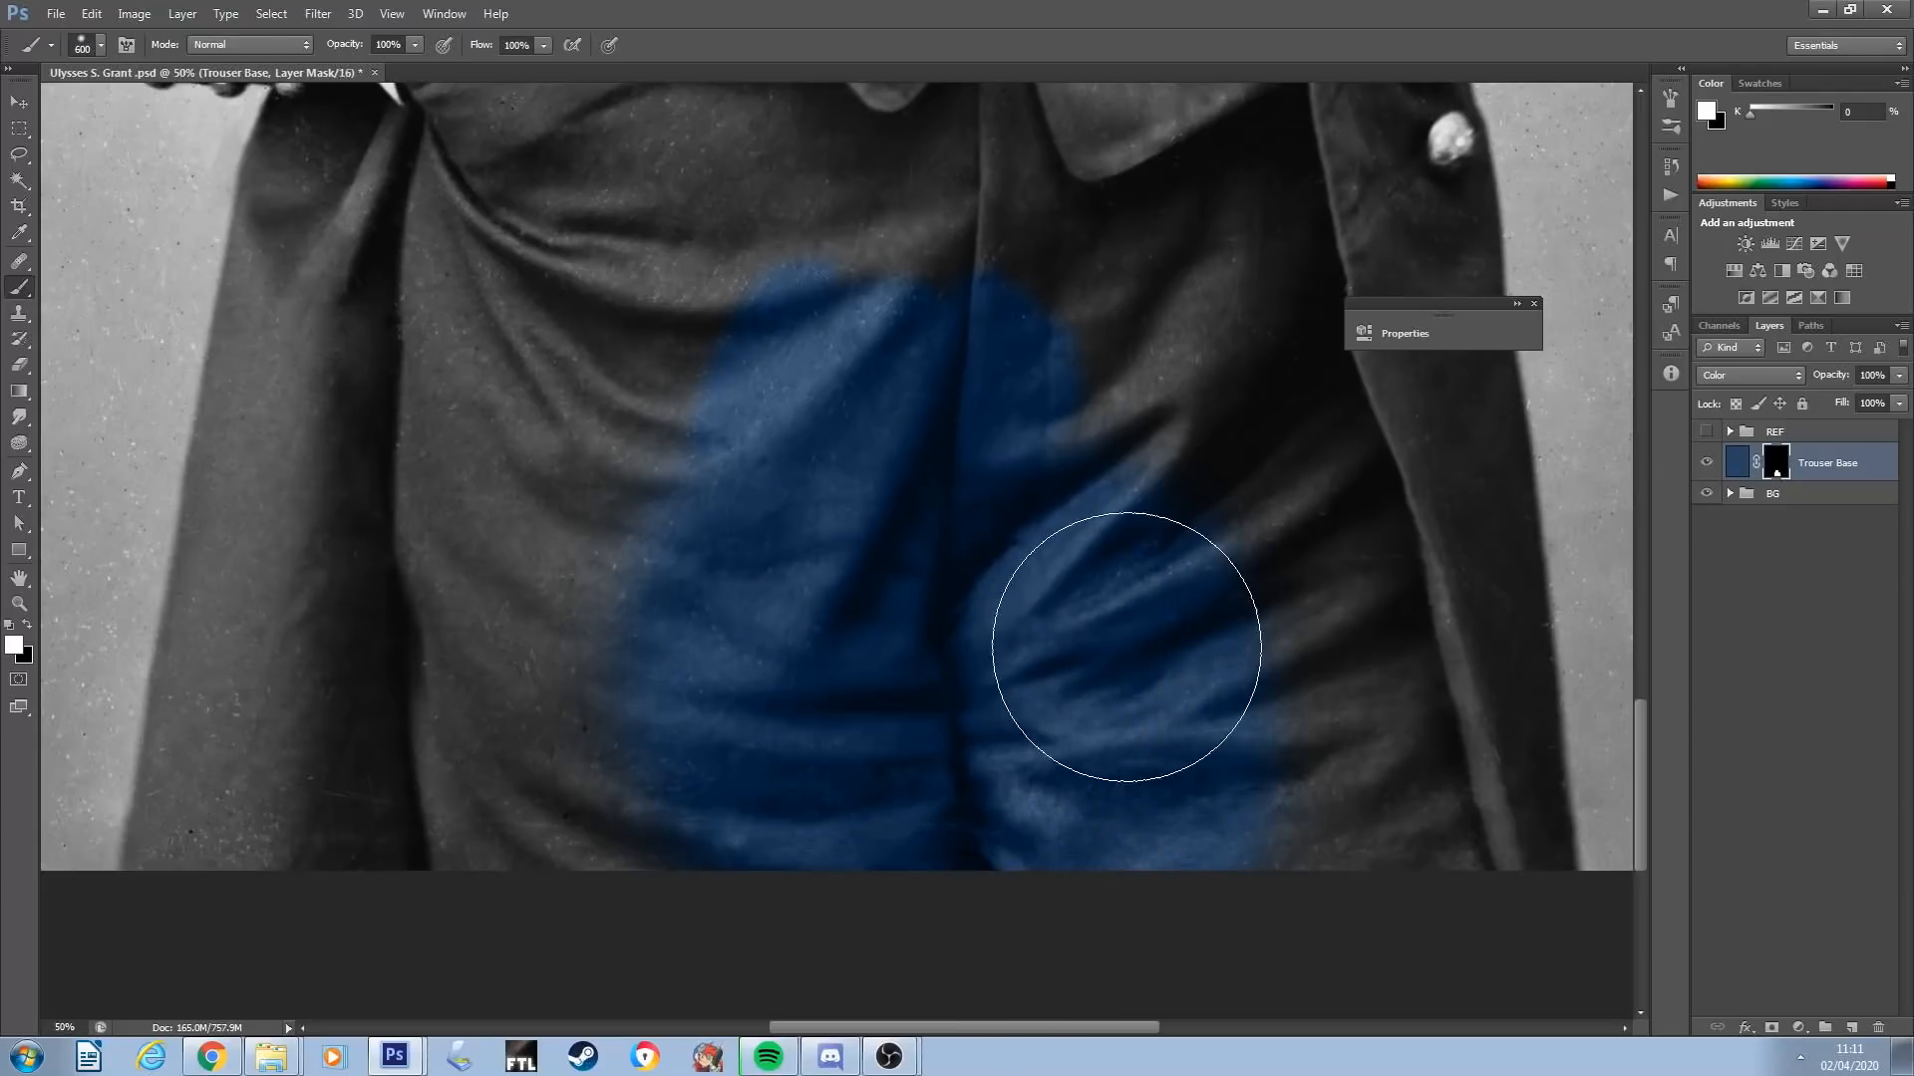
right_click(1094, 547)
key("Tab")
key("Return")
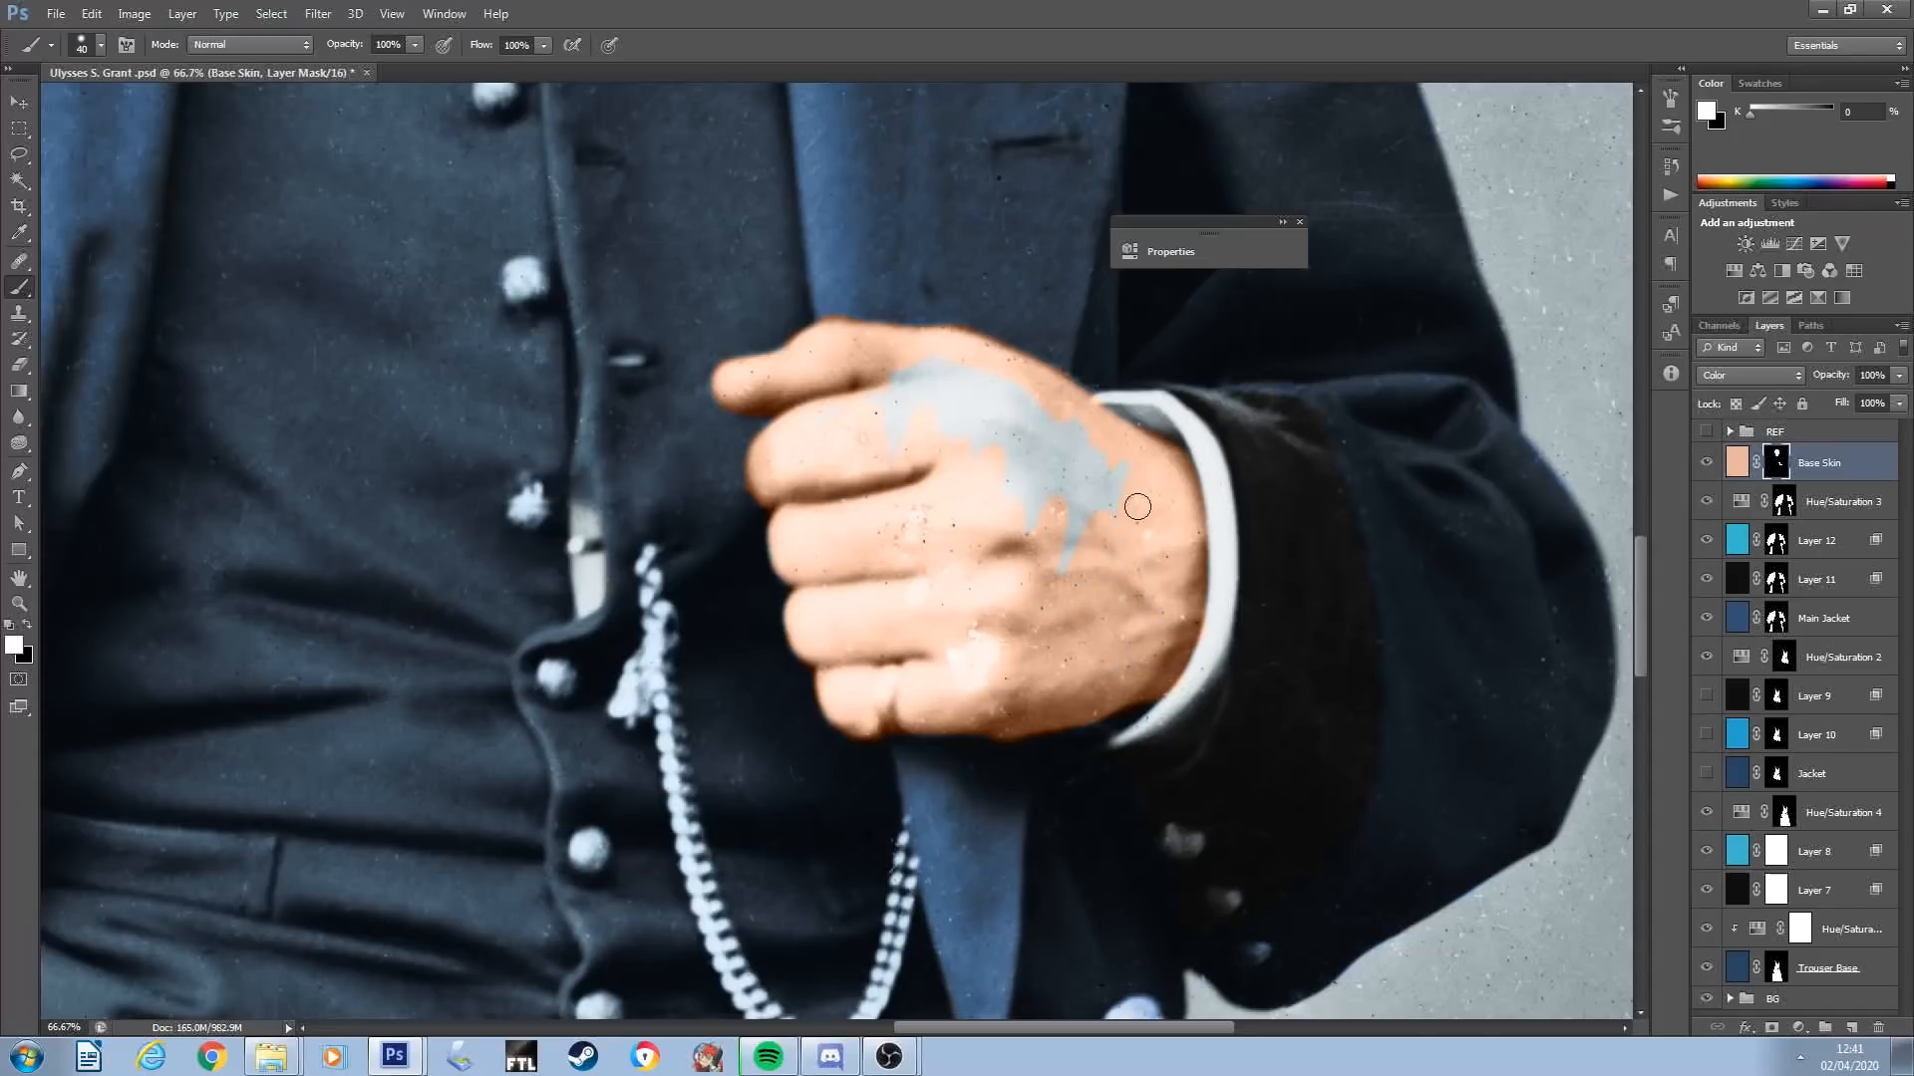
left_click_drag(1084, 571, 1074, 439)
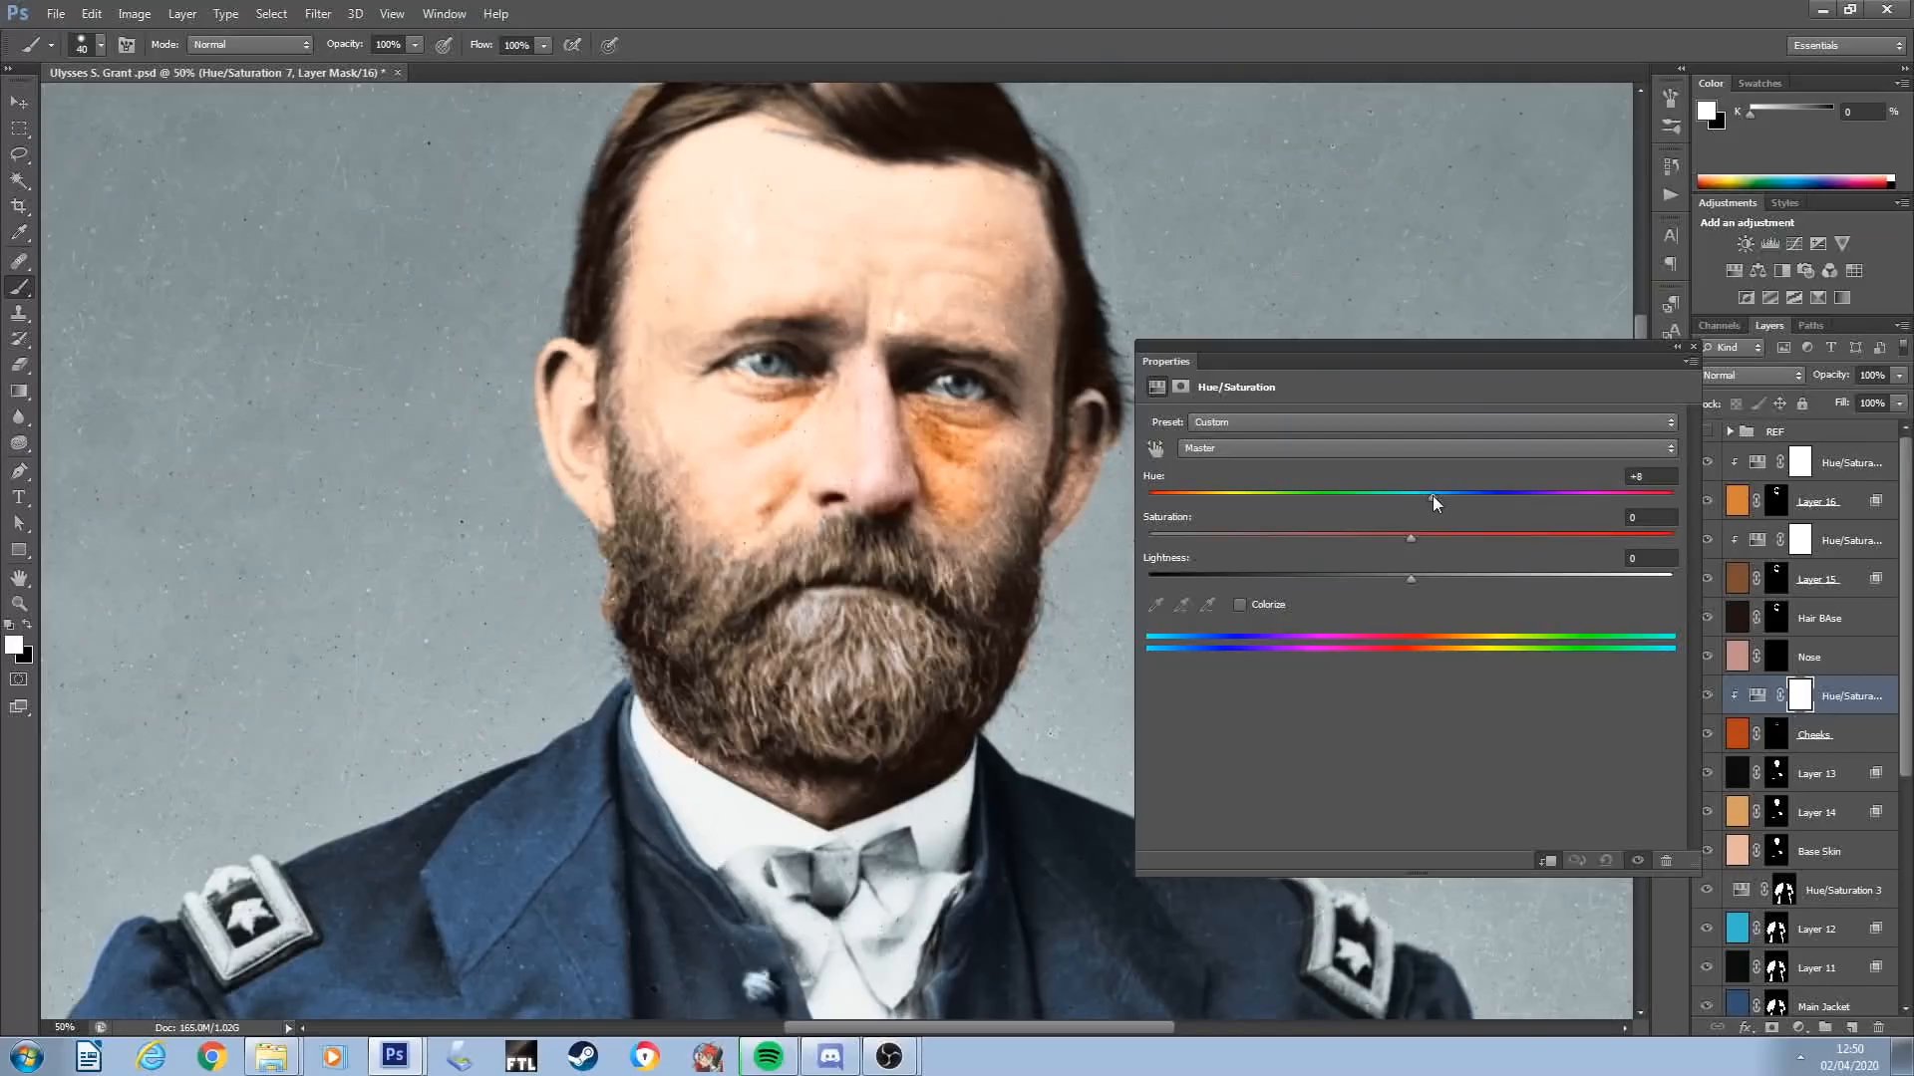
Set the Hue/Saturation adjustment clipped to Cheeks to hue -7, saturation +24 and lightness +63
left_click_drag(1432, 494, 1391, 500)
left_click_drag(1410, 537, 1578, 570)
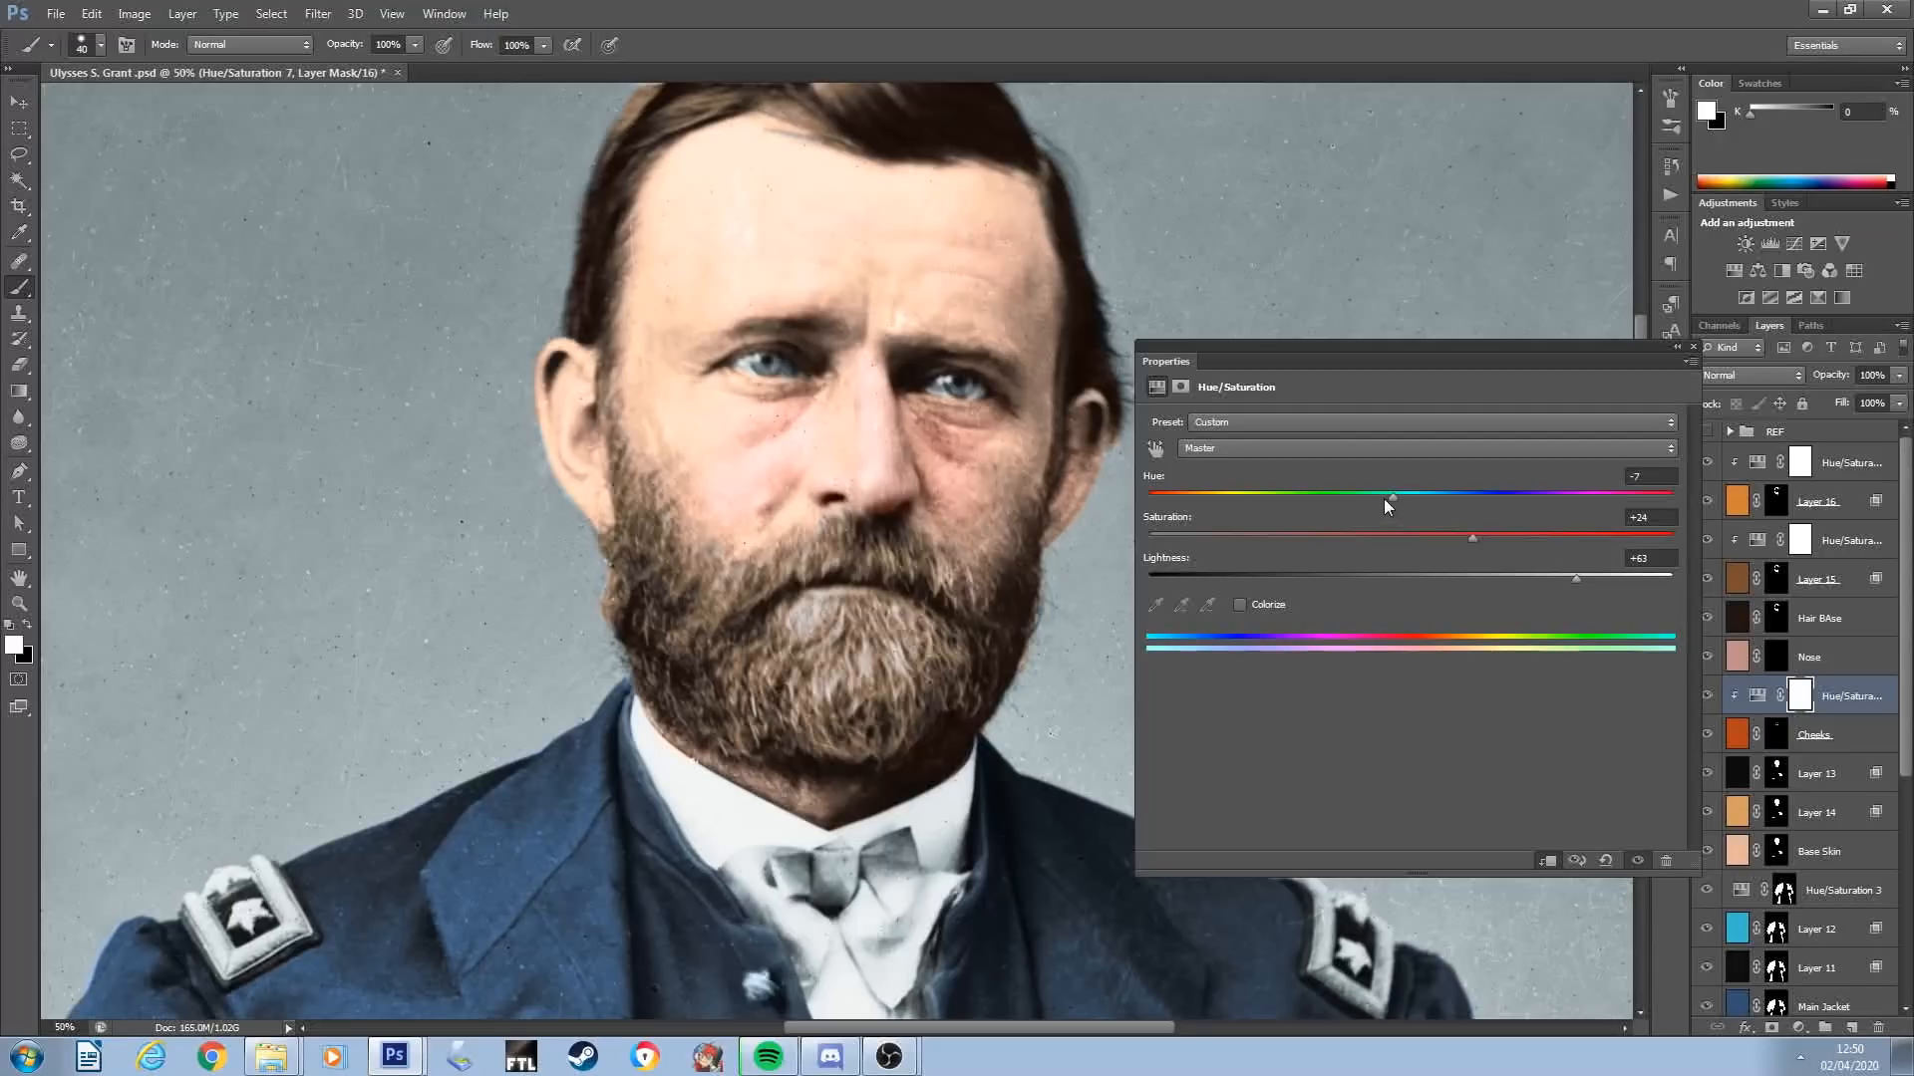
left_click_drag(1419, 493, 1392, 497)
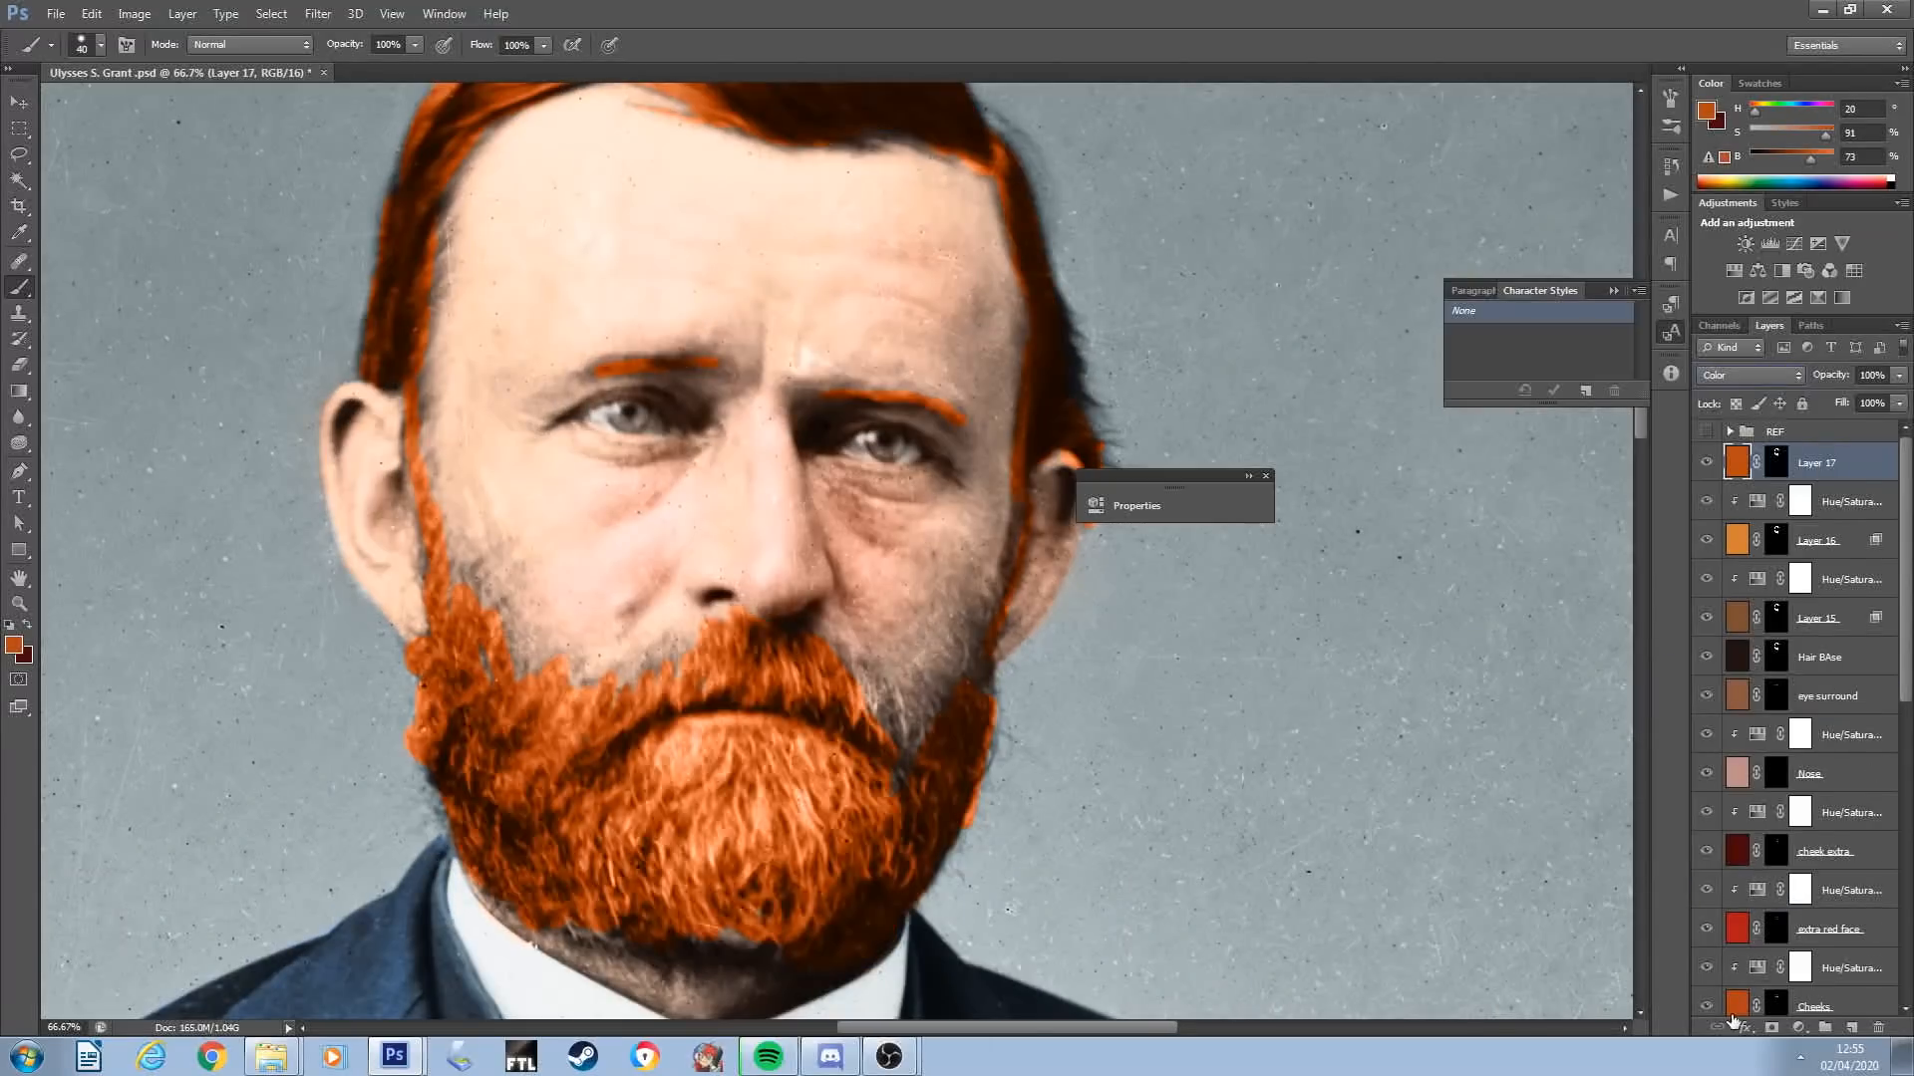
Adjust the Blend If range of the orange hair and beard Layer 17 so it spares part of the underlying tones
left_click(1742, 1026)
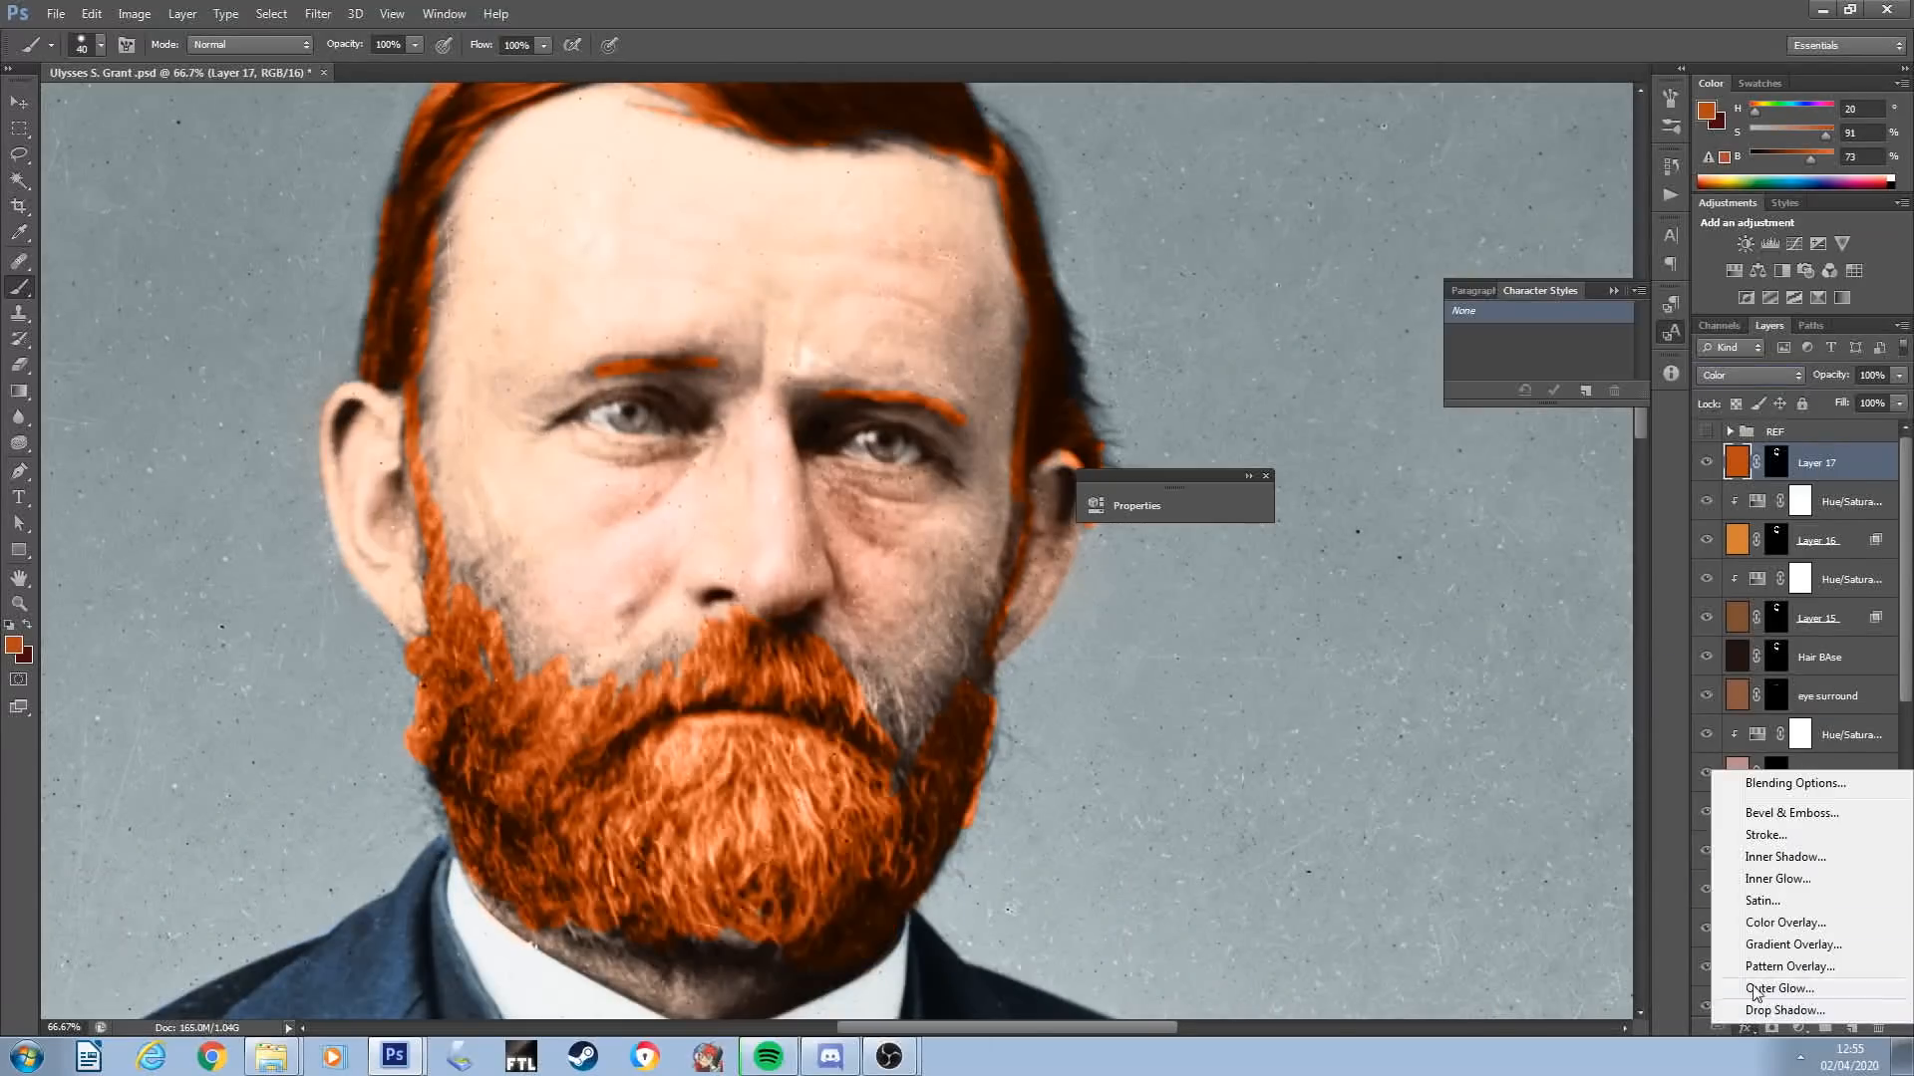
left_click(1784, 785)
left_click_drag(1401, 509, 1493, 510)
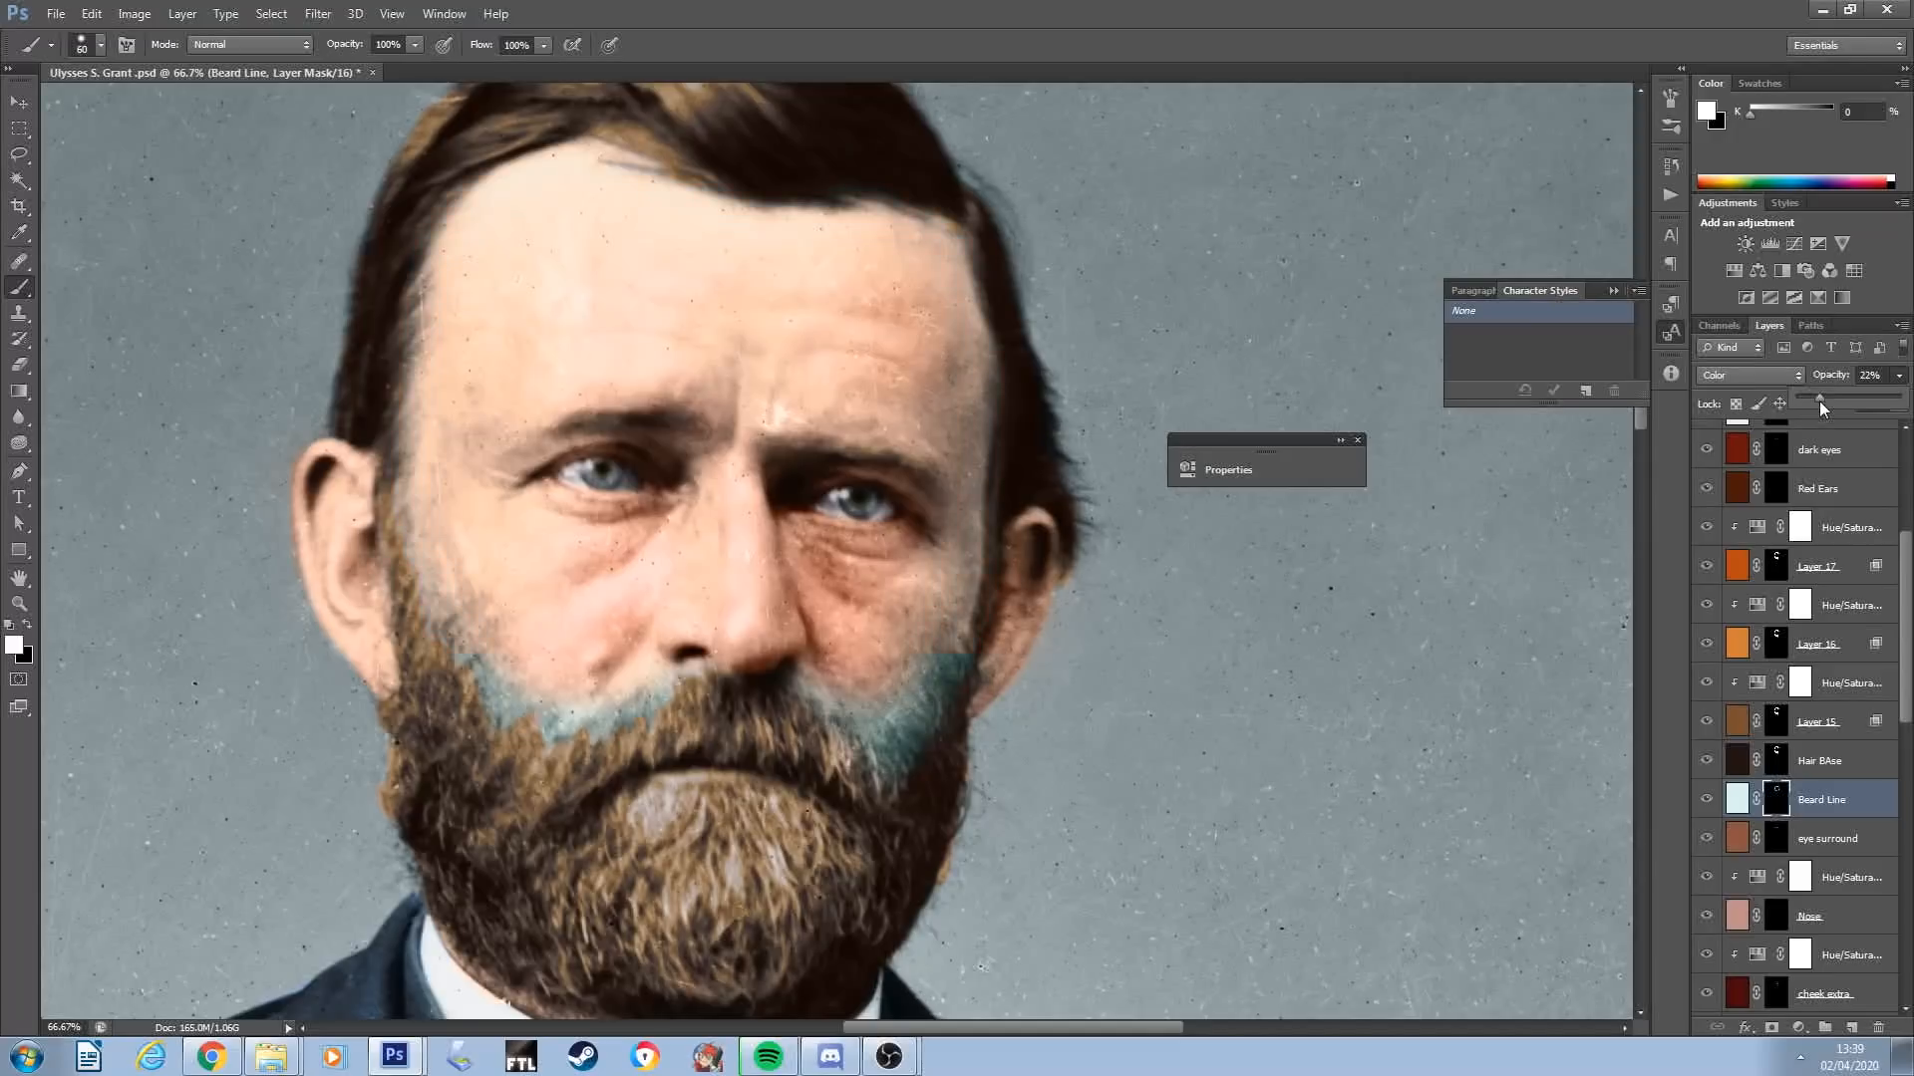
Lower the Beard Line layer's opacity, and soften the purple vein strokes on the hand's layer mask with Gaussian Blur
left_click_drag(1811, 406, 1804, 405)
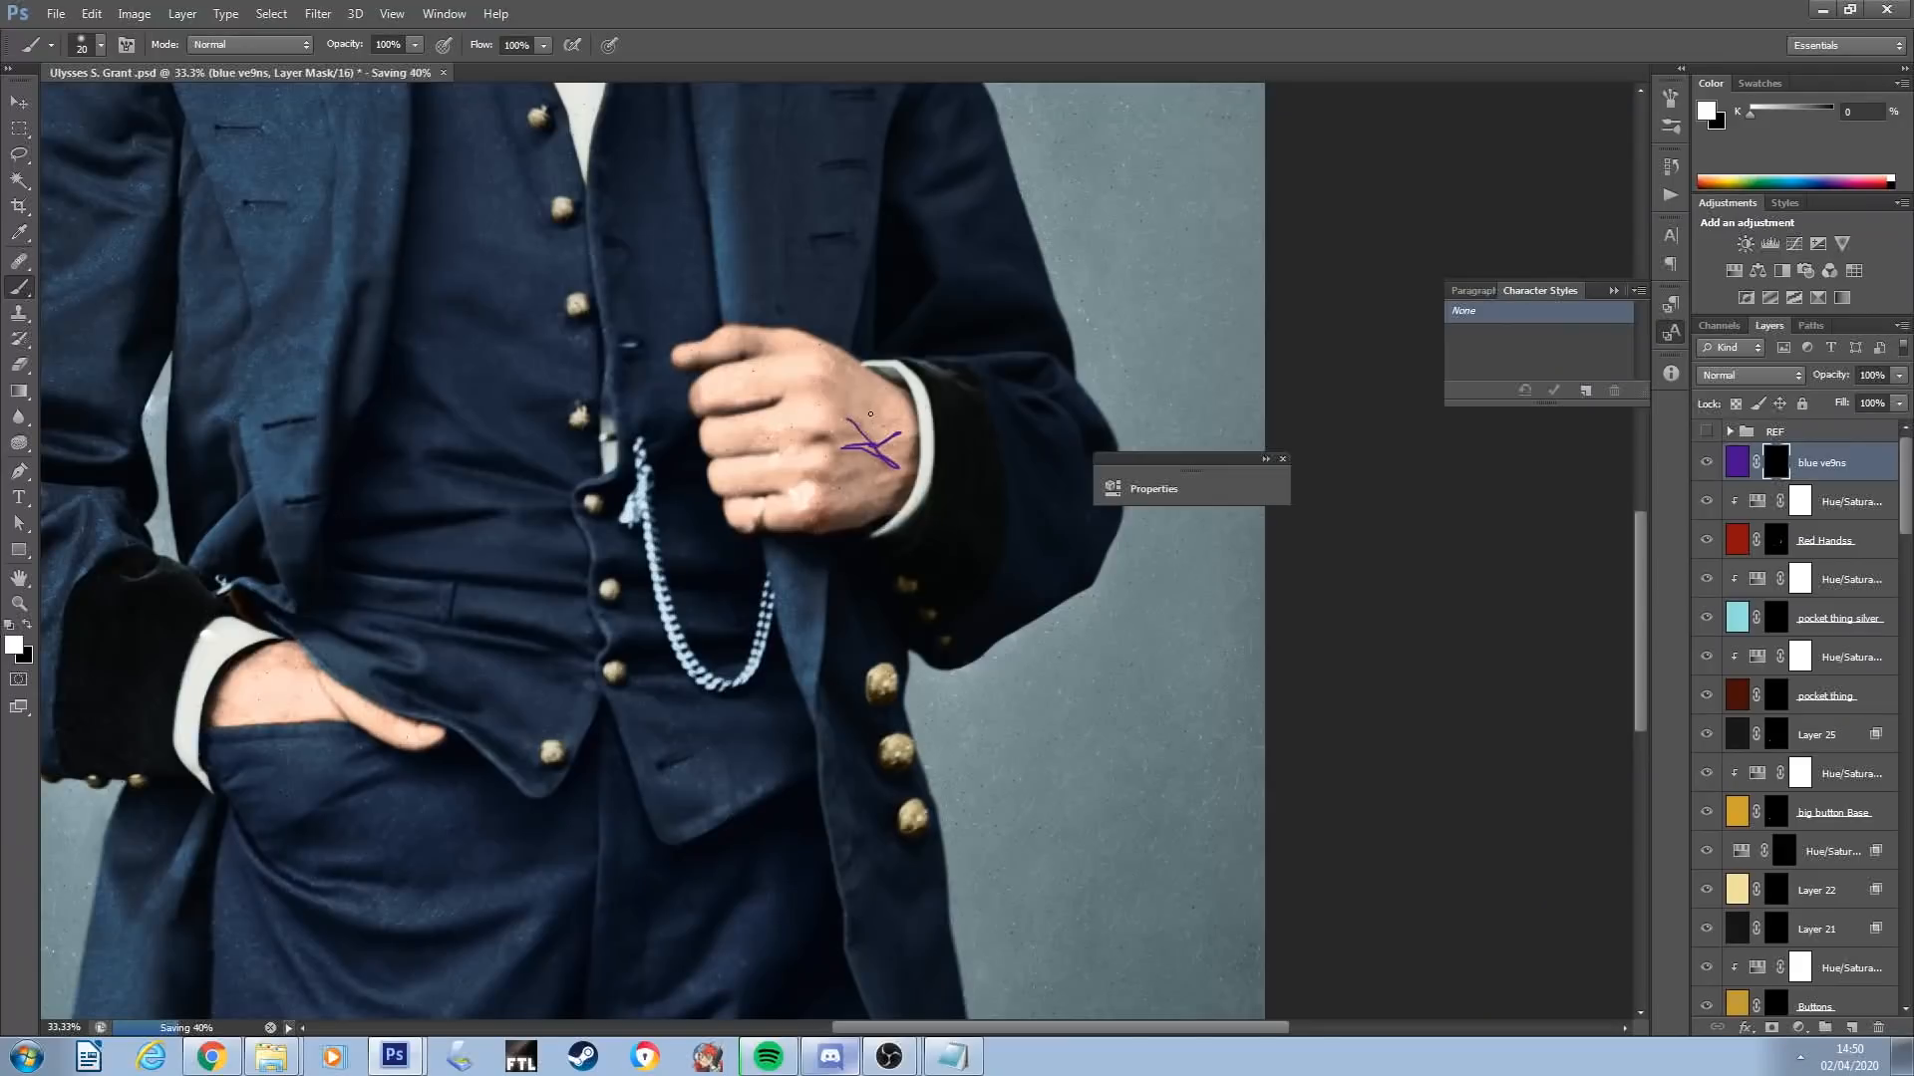
key("ctrl+alt+f")
left_click_drag(1340, 801, 1349, 801)
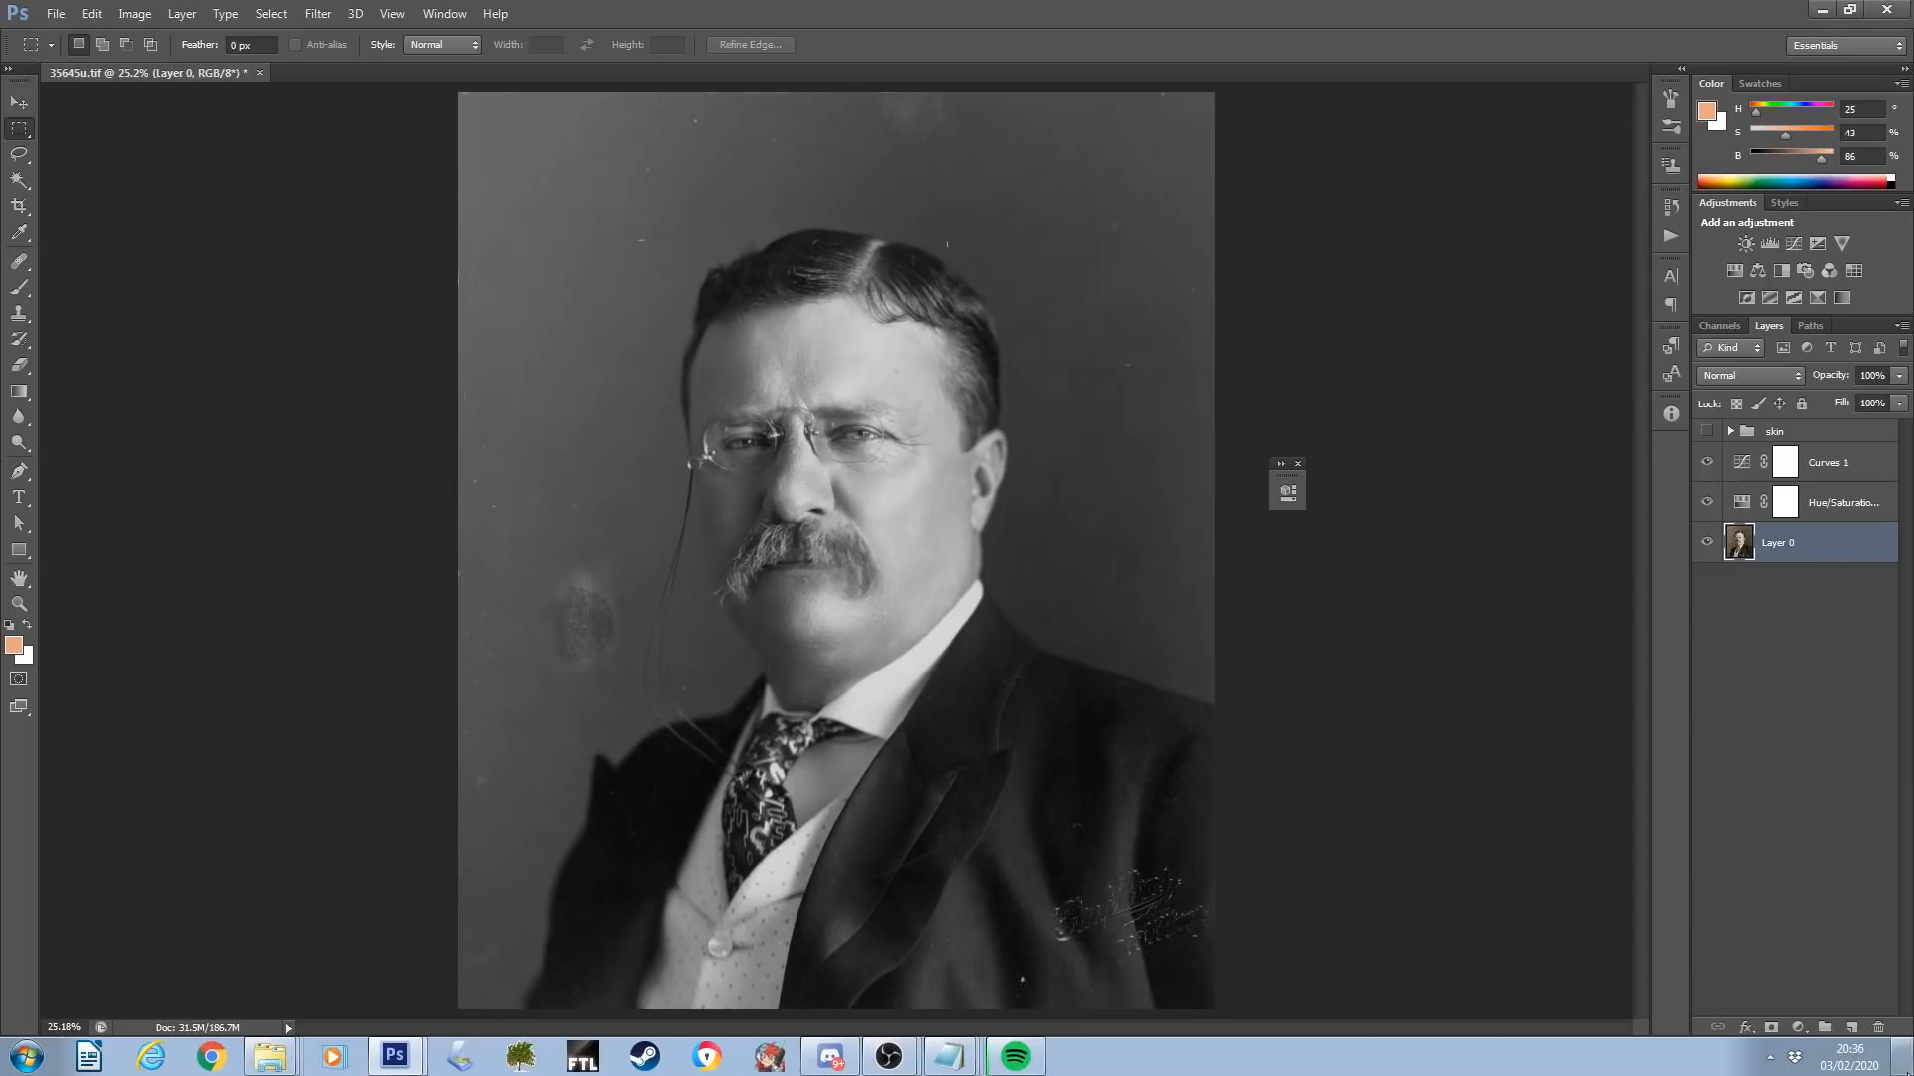
Add an empty layer directly above the Theodore Roosevelt photo layer and choose the Healing Brush for retouching
left_click(1852, 1026)
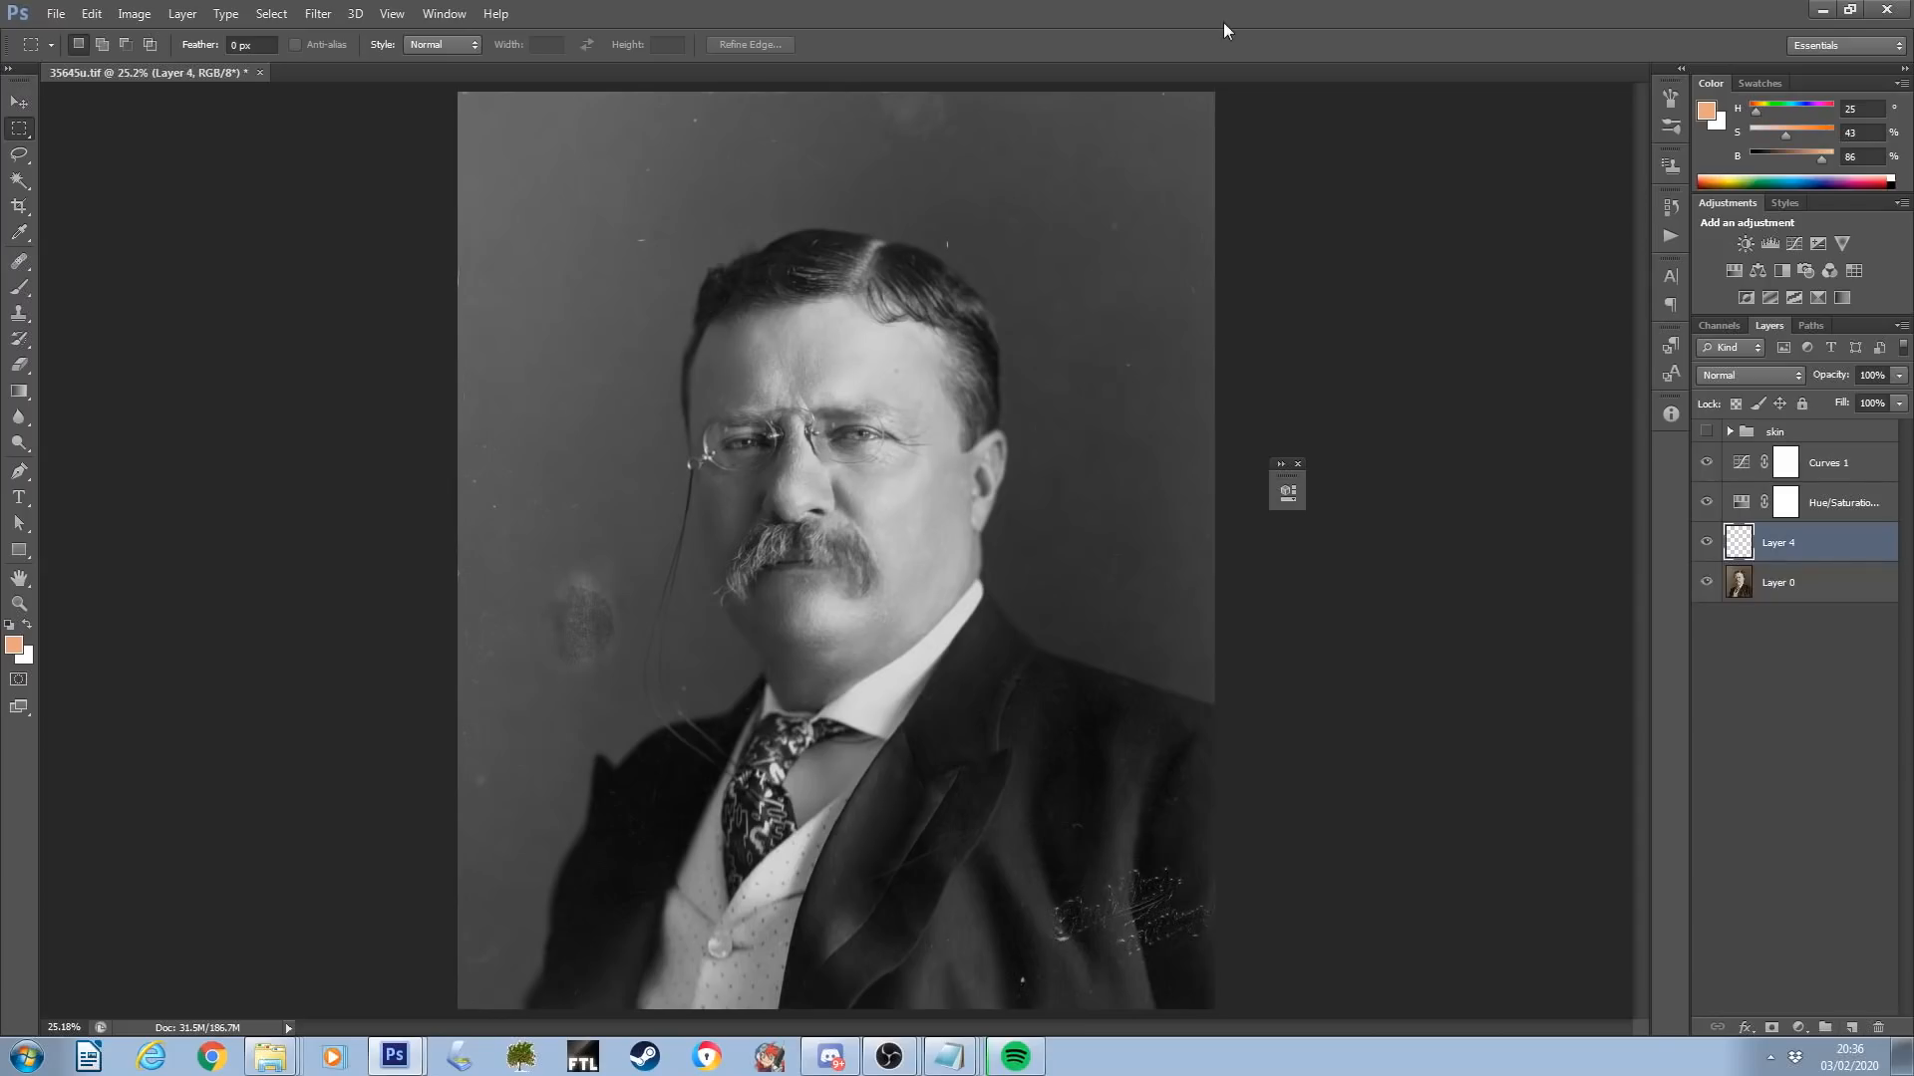
key("ctrl+plus")
key("ctrl+plus")
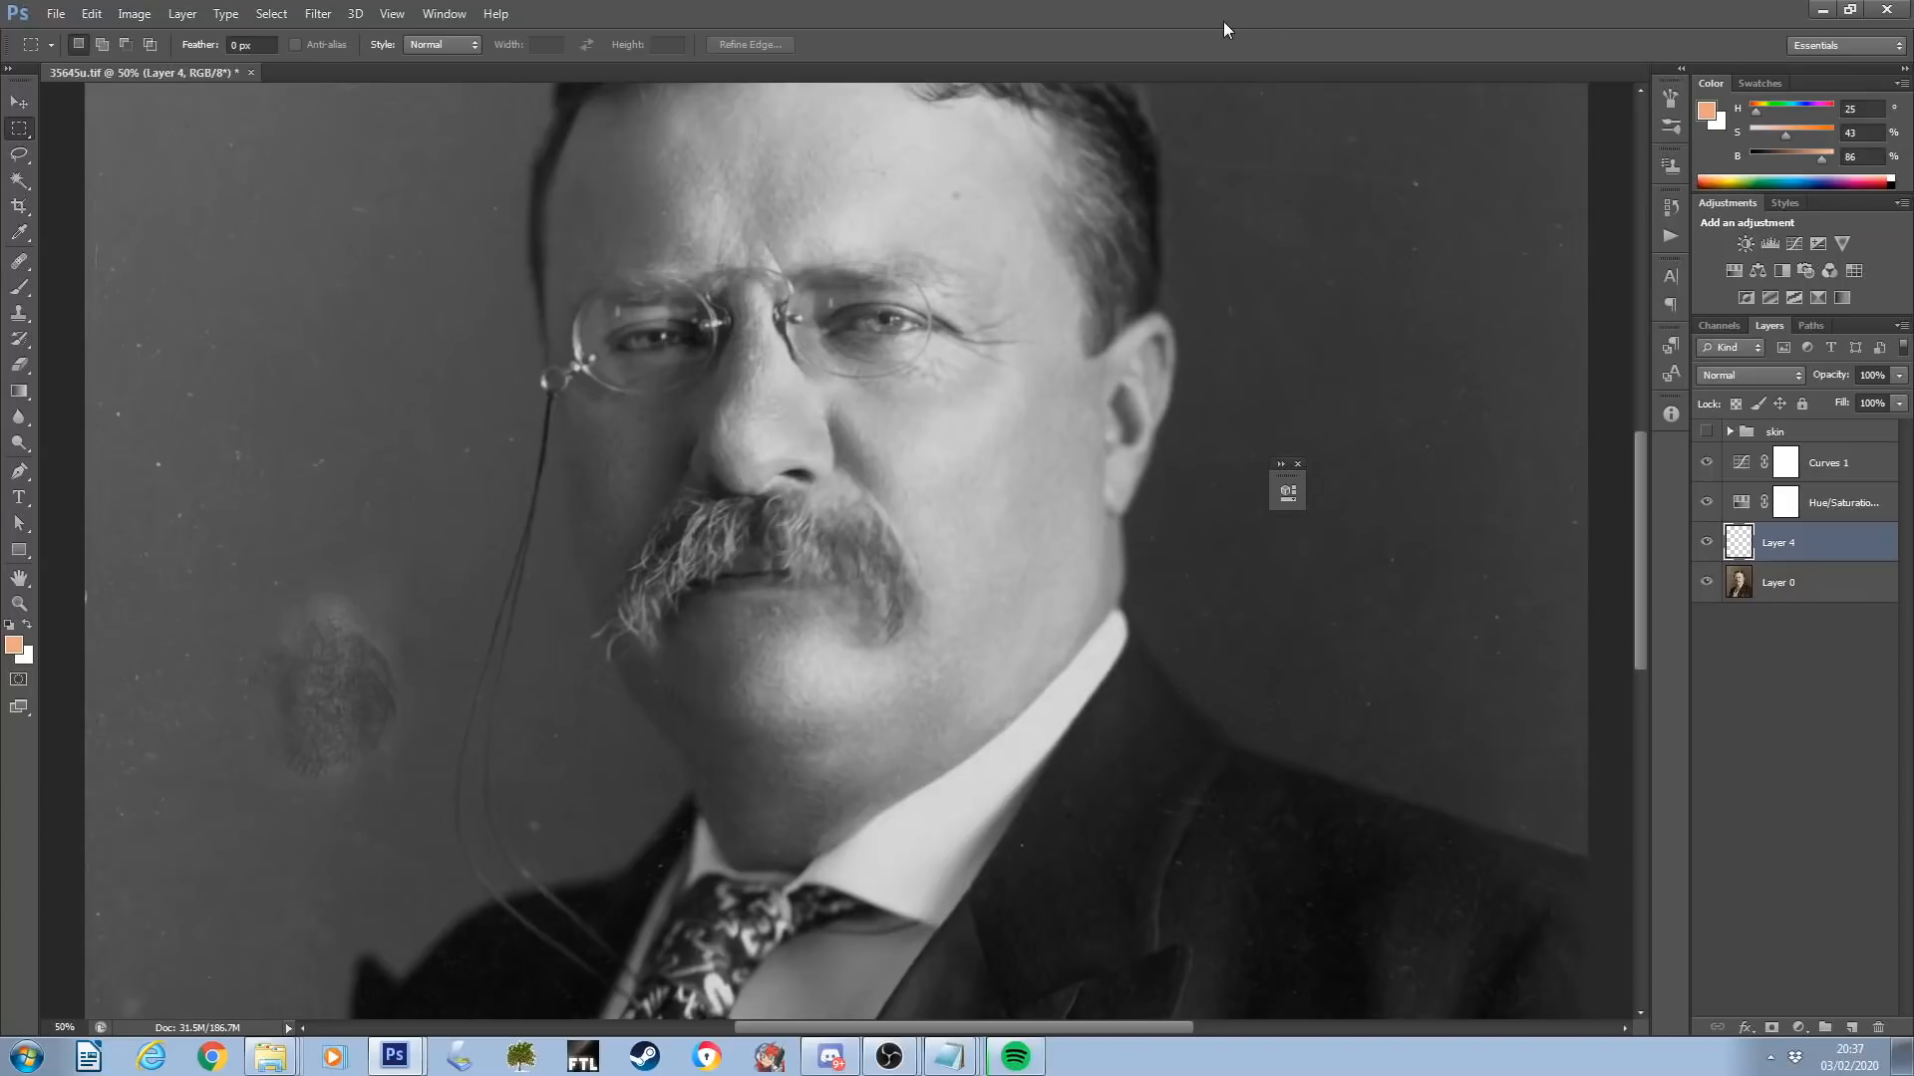
left_click(19, 261)
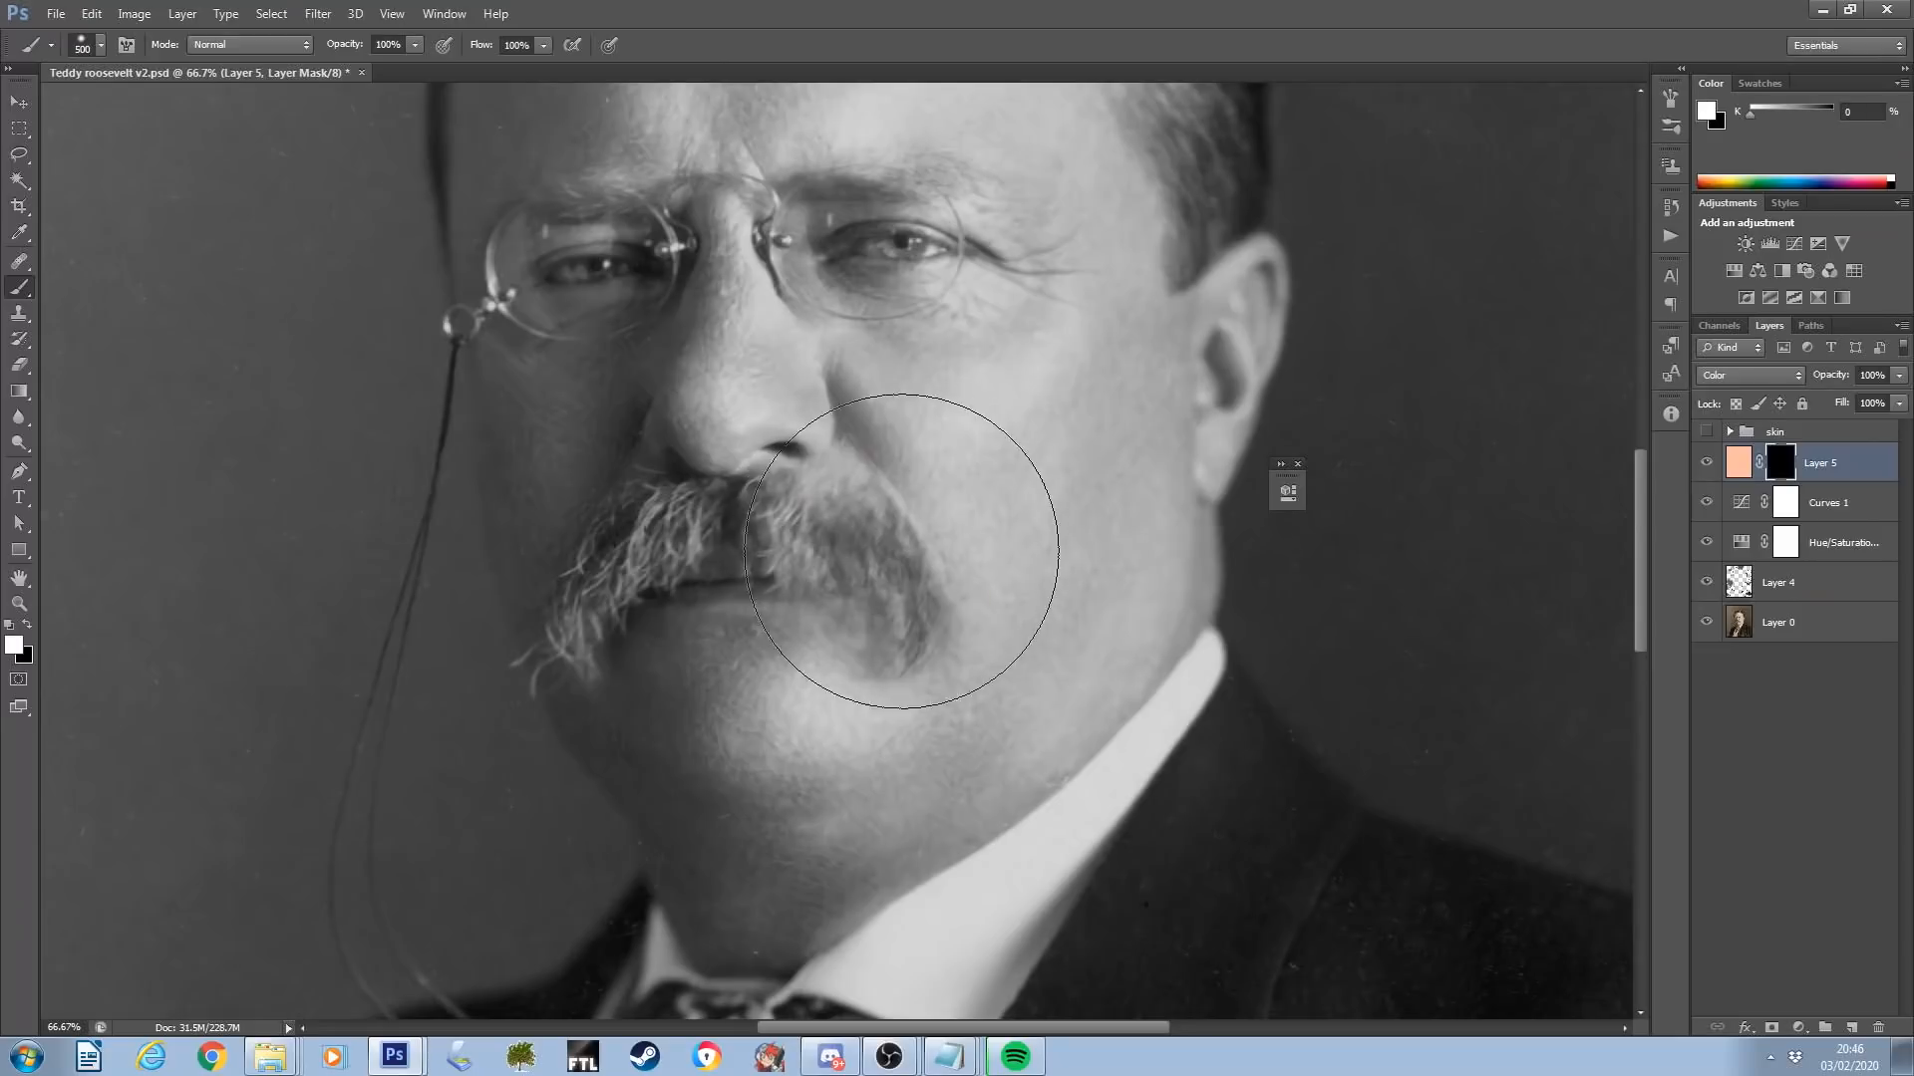
Paint white on Layer 5's mask over the cheek, reducing the brush size for the finer area around the spectacles
mouse_move(918, 492)
left_mouse_down()
mouse_move(857, 360)
mouse_move(959, 423)
left_mouse_up()
key("bracketleft")
key("bracketleft")
key("bracketleft")
key("bracketleft")
key("bracketleft")
key("bracketleft")
key("bracketleft")
key("bracketleft")
key("bracketleft")
key("bracketleft")
key("bracketleft")
key("bracketleft")
key("bracketleft")
mouse_move(957, 249)
left_mouse_down()
mouse_move(831, 286)
mouse_move(777, 269)
left_mouse_up()
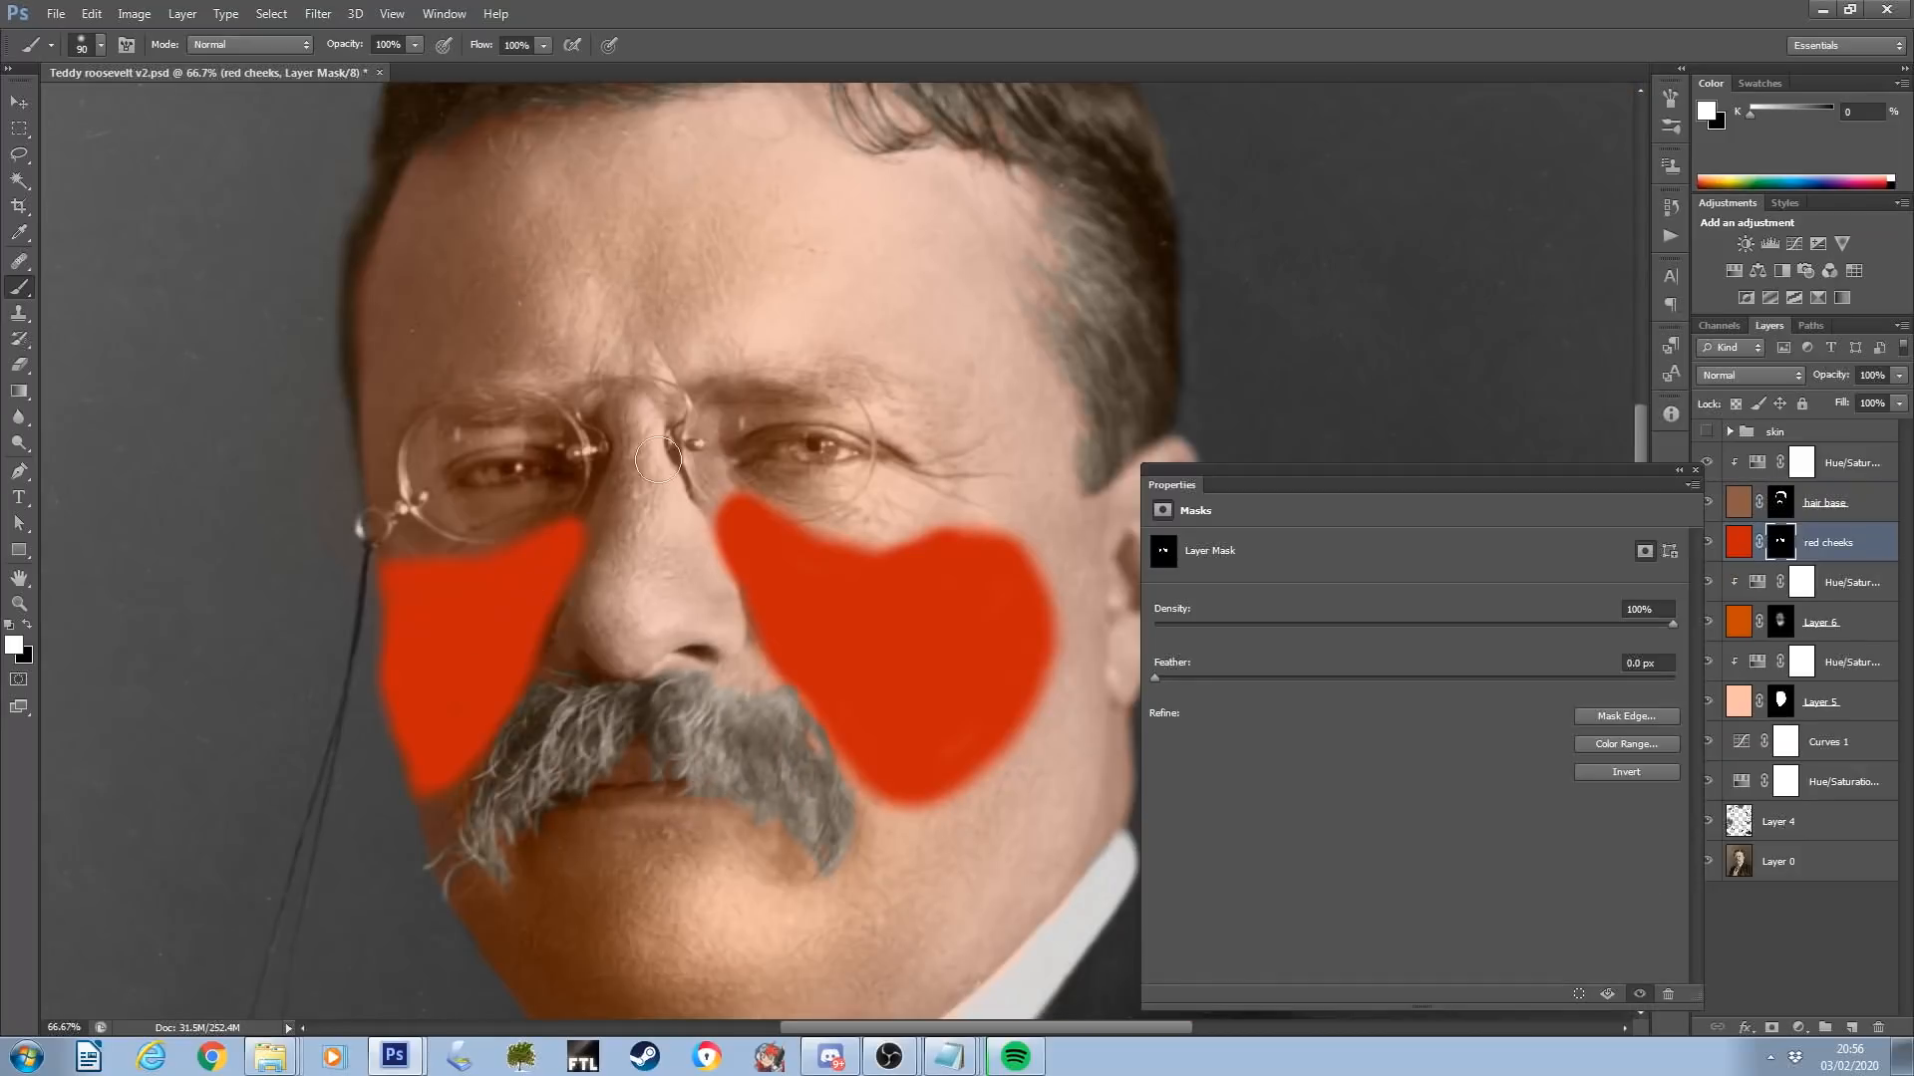
Set the red cheeks layer to Color blending and soften its mask with Gaussian Blur
left_click(1776, 376)
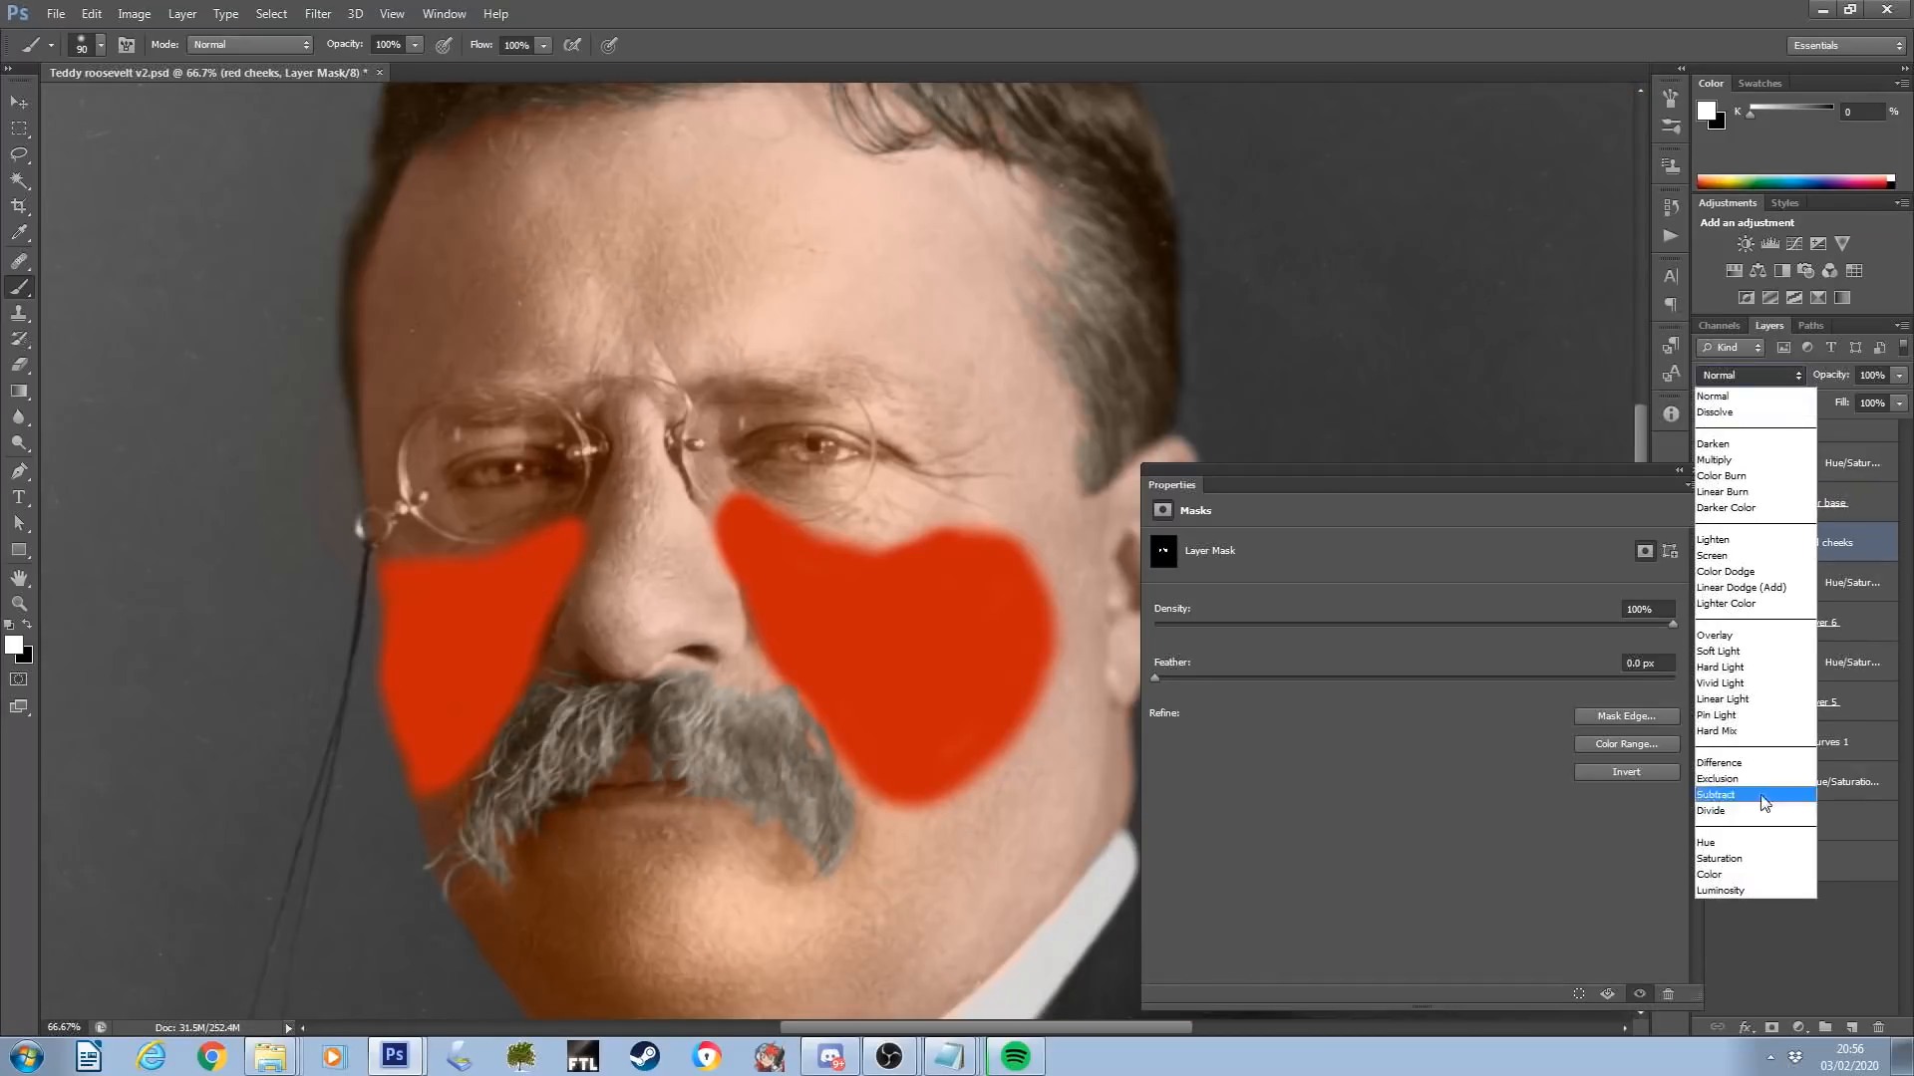
left_click(1754, 869)
key("ctrl+alt+f")
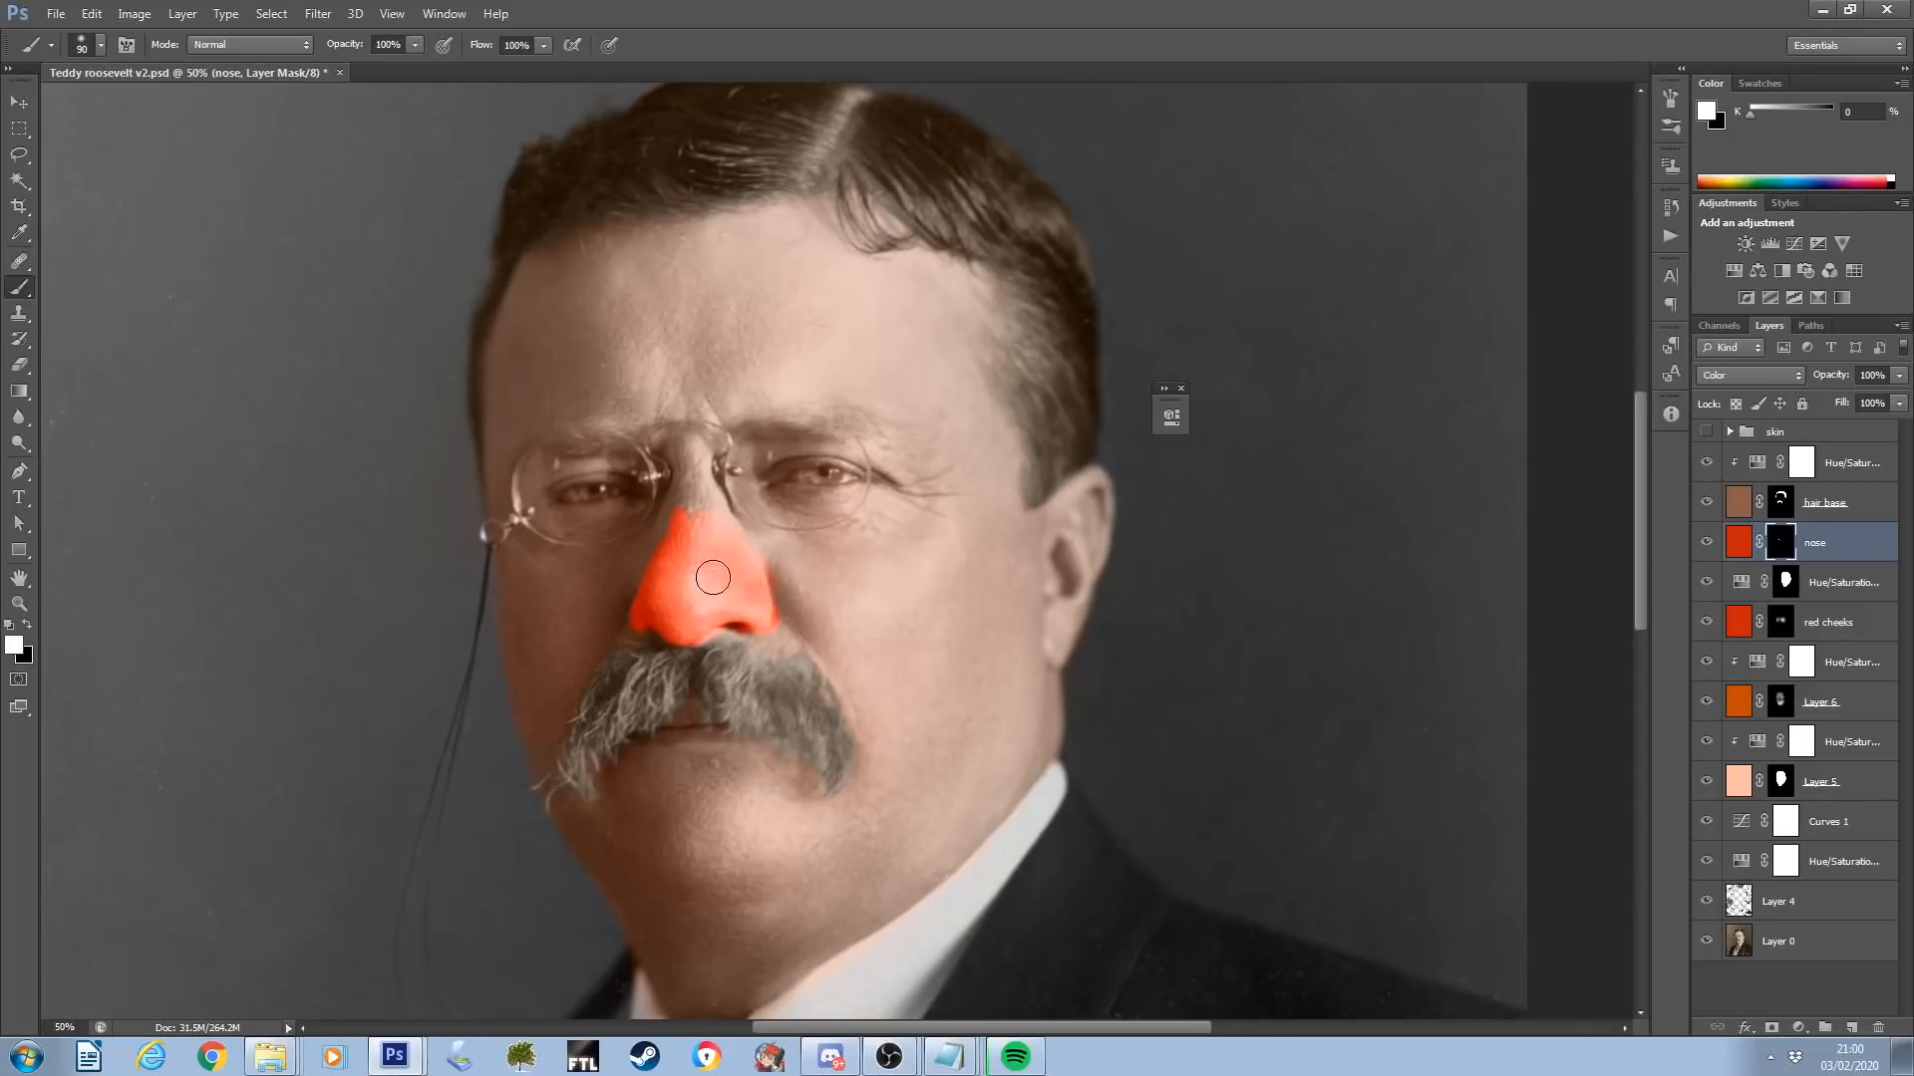
Paint white on the nose layer's mask up the nose bridge, and on the blue under eyes mask around both eyes
left_click_drag(712, 577, 689, 470)
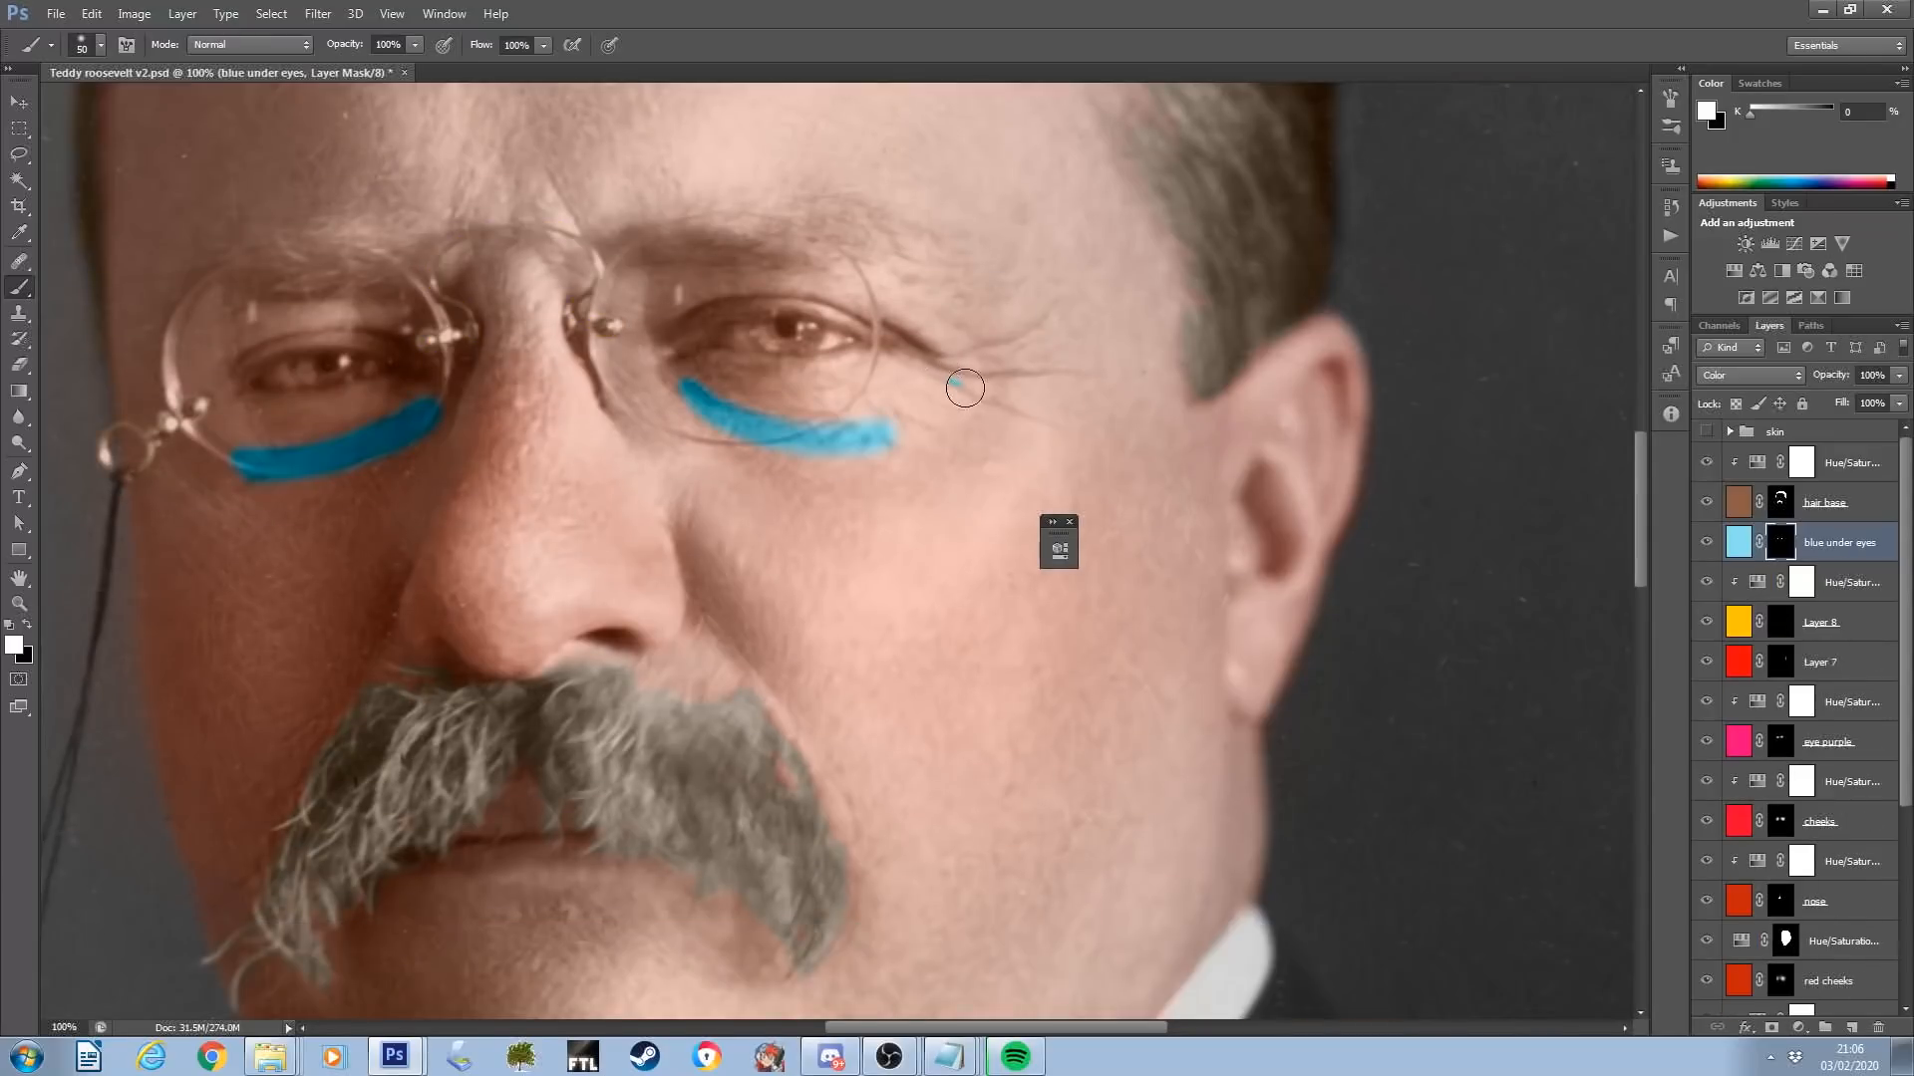
mouse_move(957, 383)
left_mouse_down()
mouse_move(1024, 413)
mouse_move(1041, 320)
left_mouse_up()
mouse_move(185, 228)
left_mouse_down()
mouse_move(281, 219)
mouse_move(398, 209)
left_mouse_up()
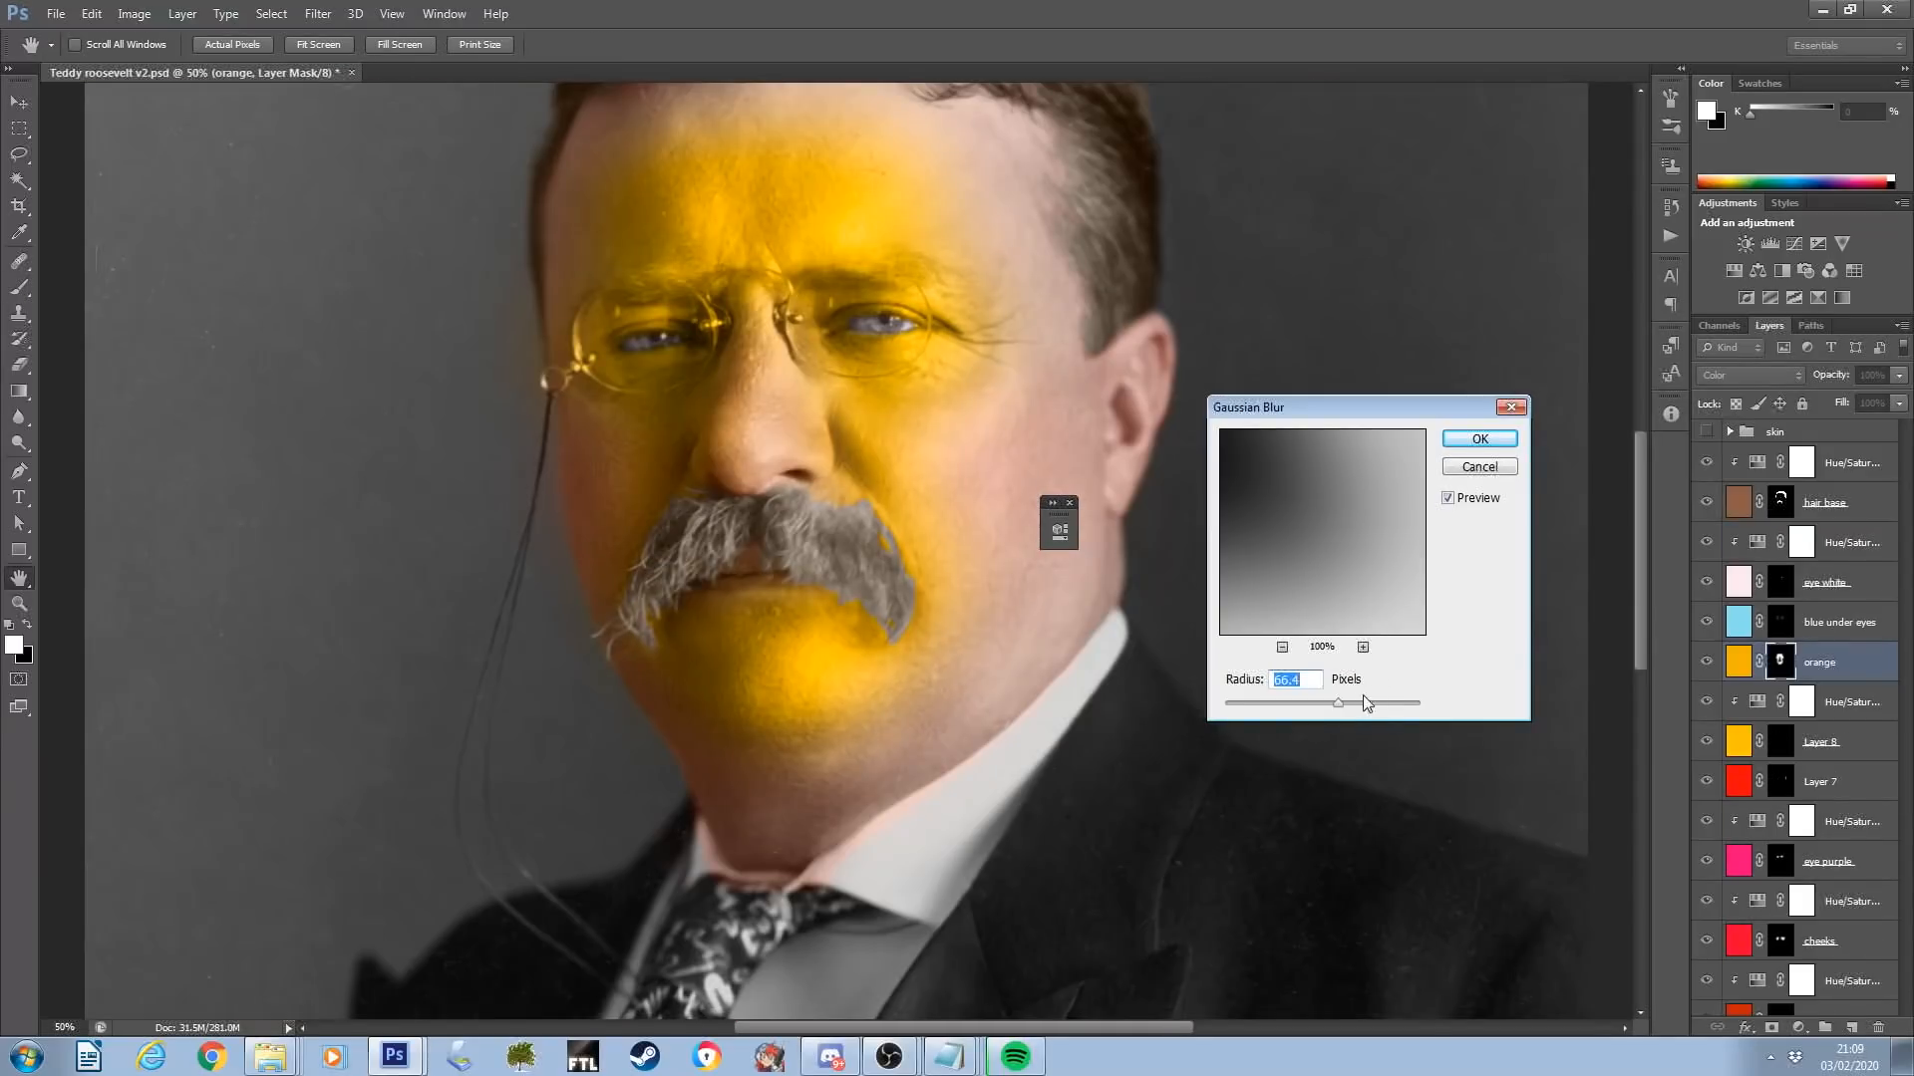
Blur the orange layer's mask with a 137.6-pixel Gaussian Blur and open the layer's opacity for editing
left_click(1363, 703)
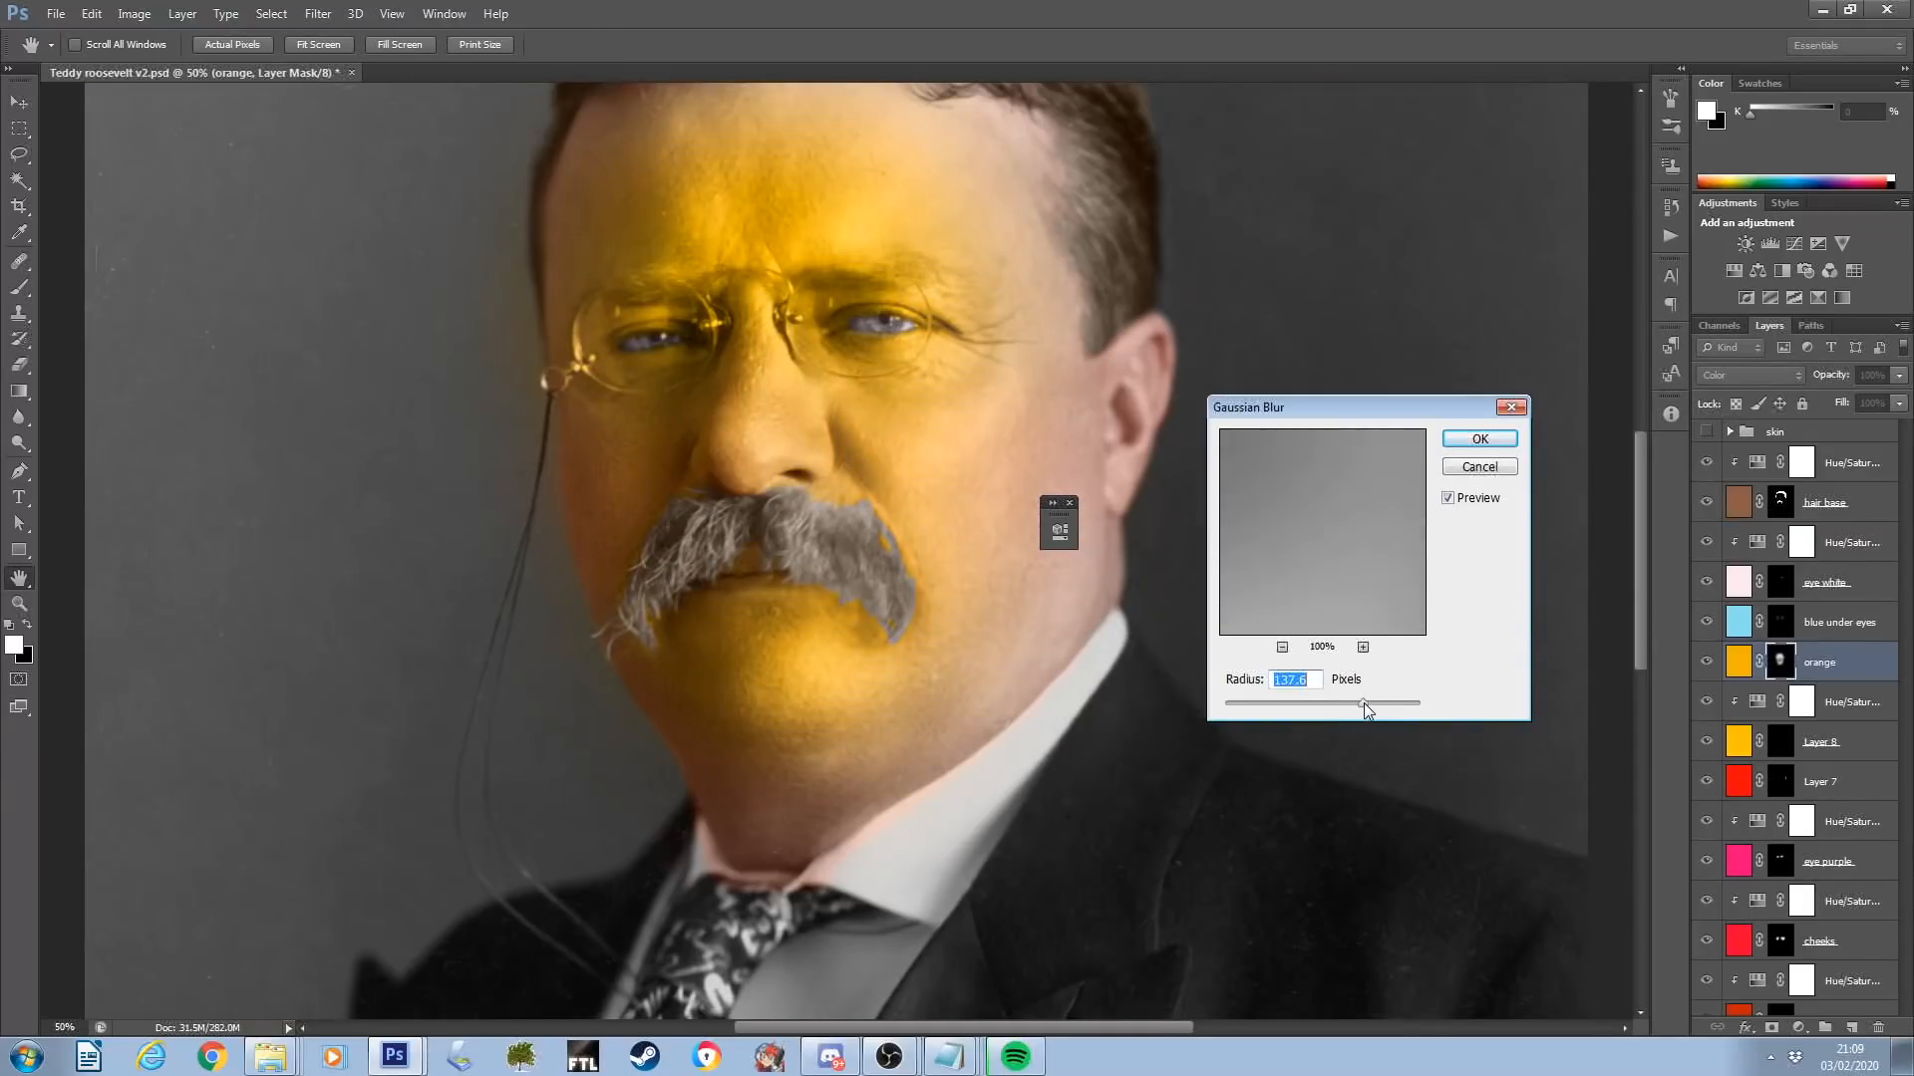
left_click(1495, 440)
key("b")
left_click(1899, 375)
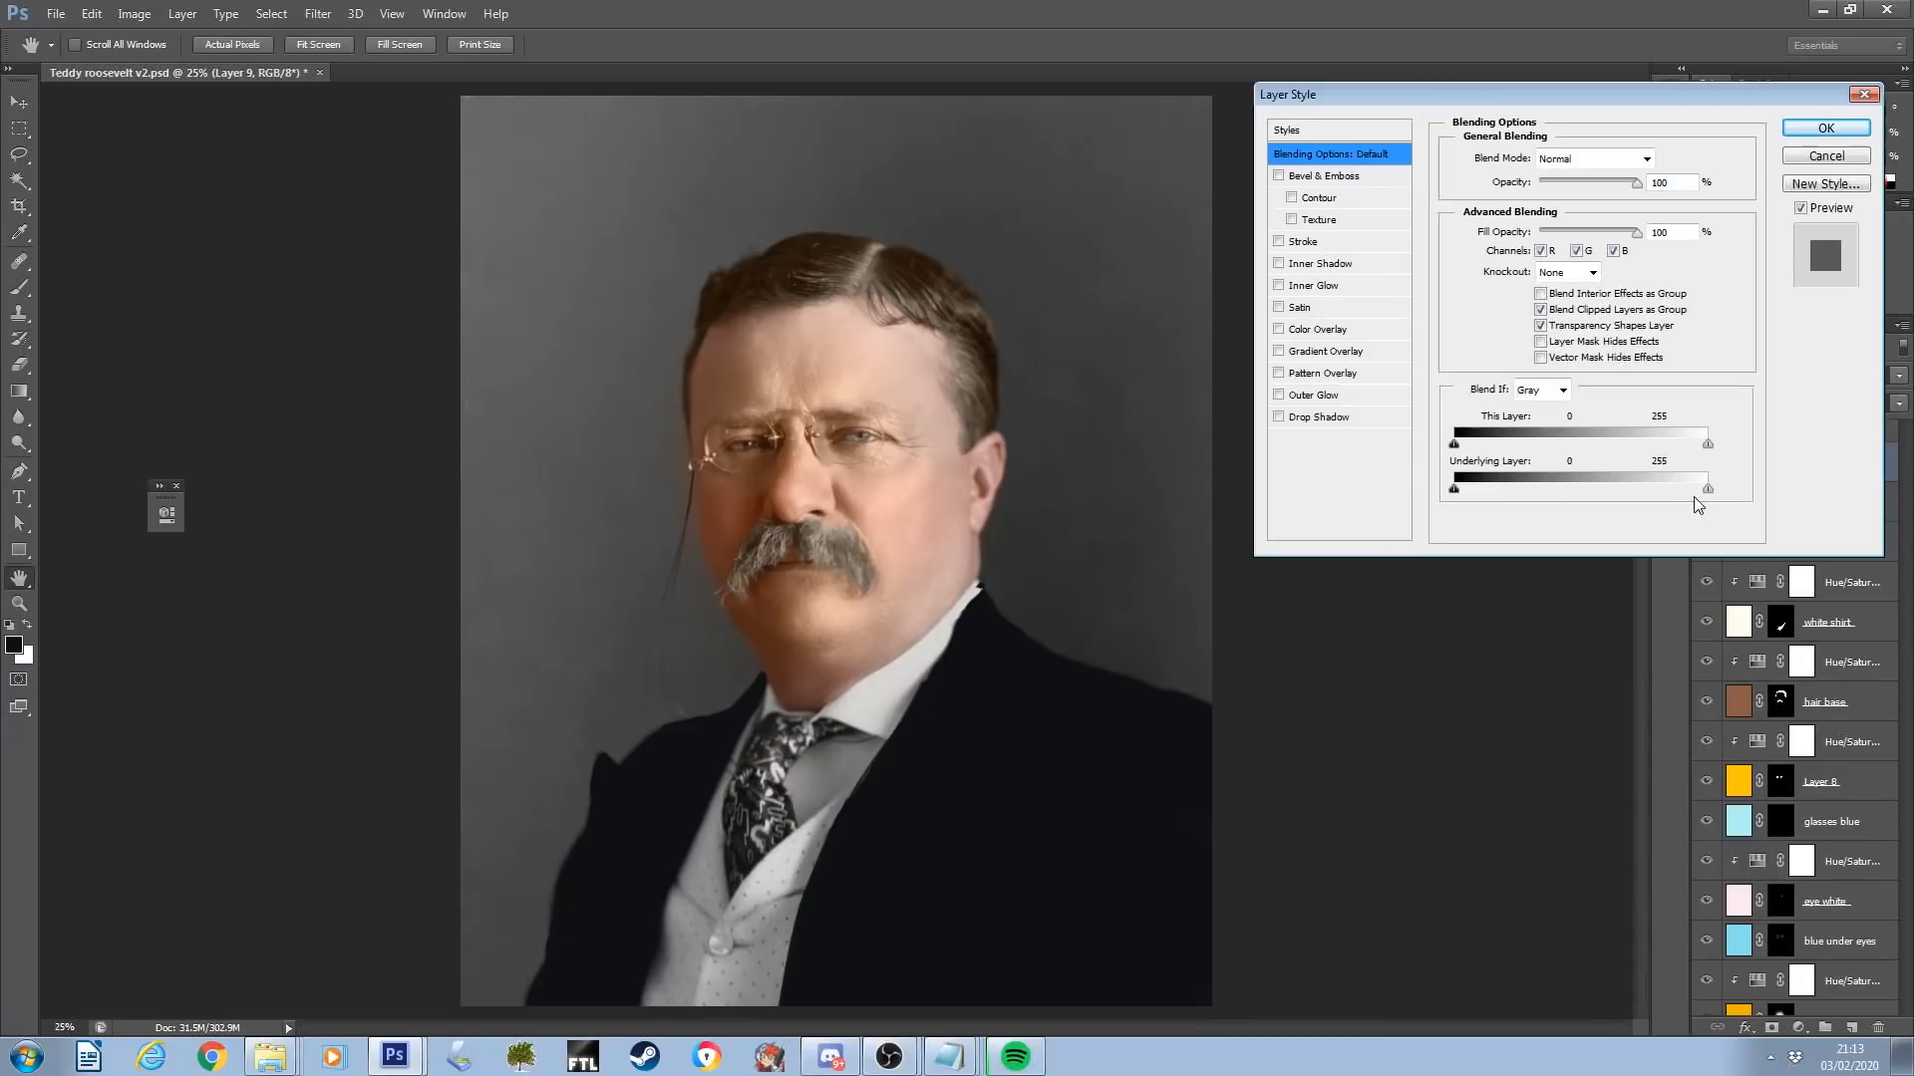
Limit the dark jacket Layer 9 to the darker underlying tones by lowering its Blend If white point
left_click_drag(1708, 495, 1509, 488)
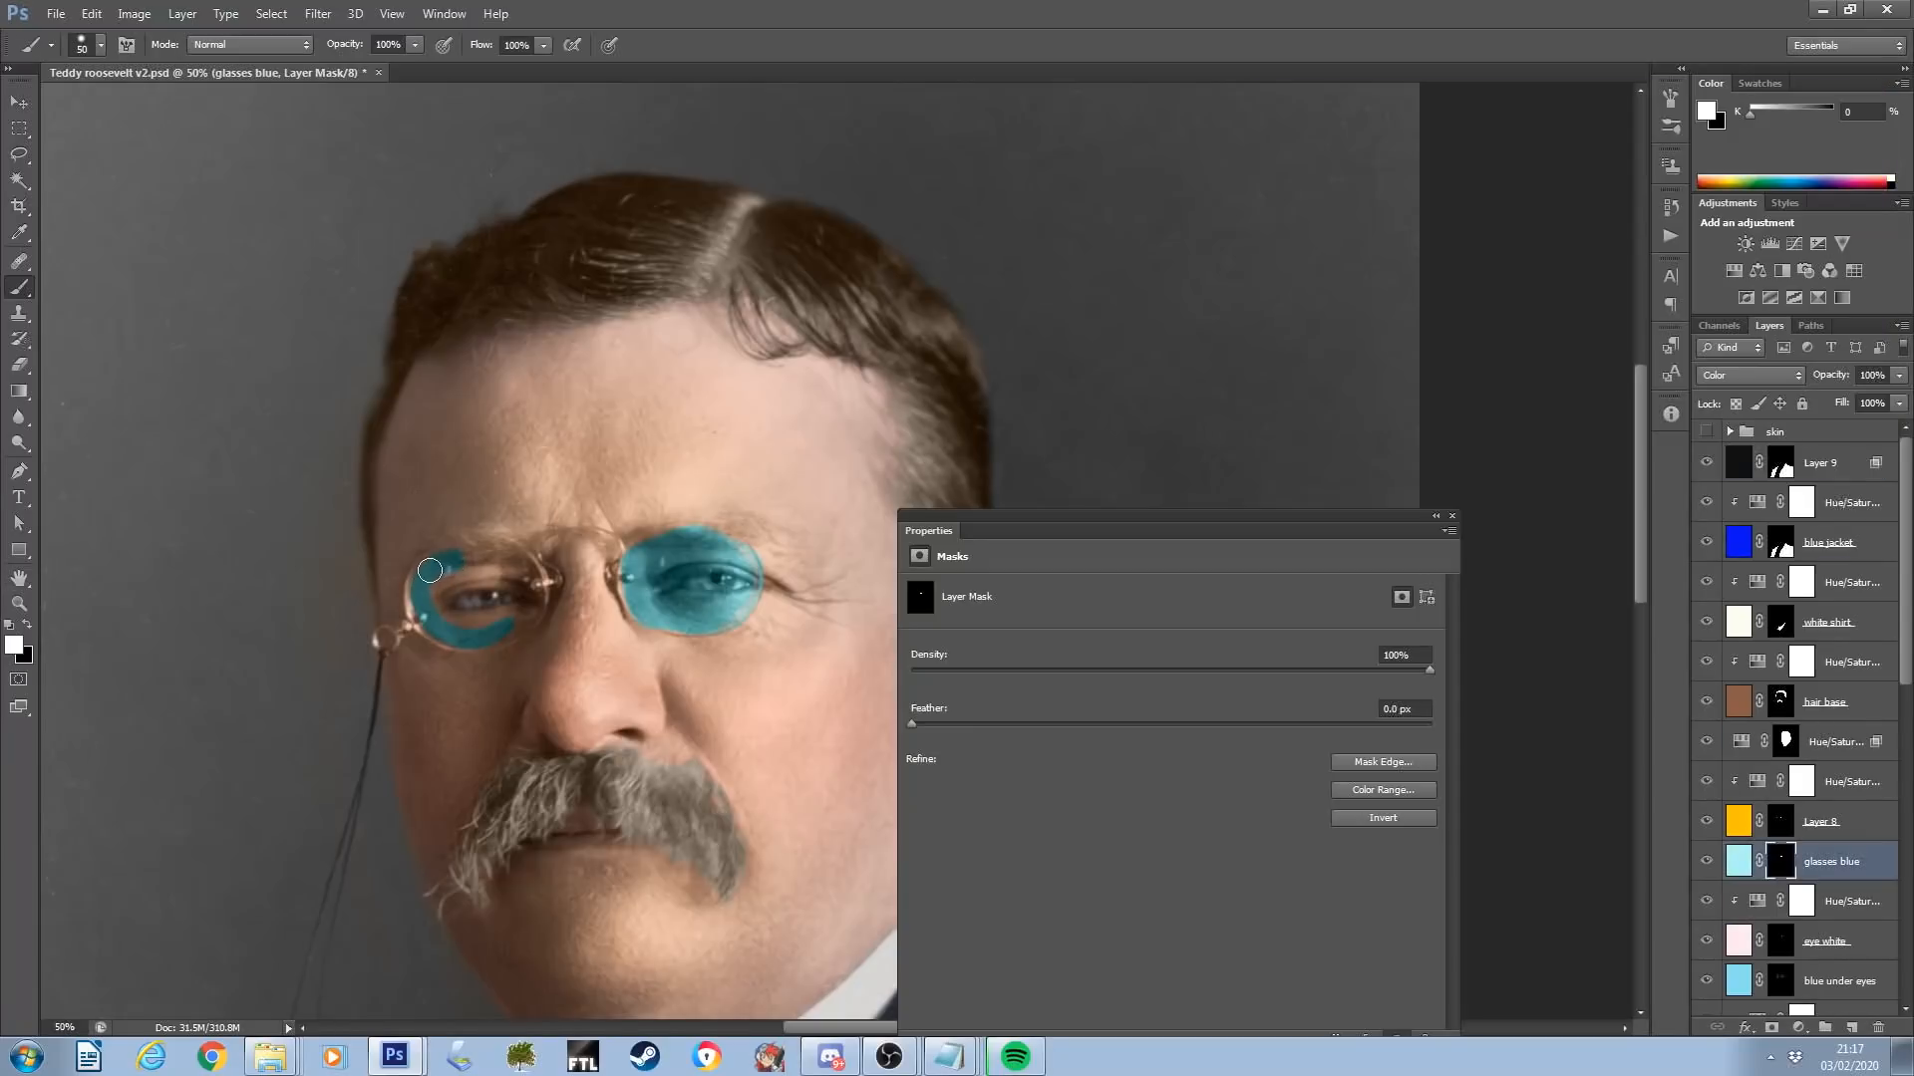
Fill the remaining spectacle lens with white on the glasses blue mask and reduce that layer's opacity
left_click_drag(430, 570, 498, 546)
left_click_drag(496, 640, 446, 579)
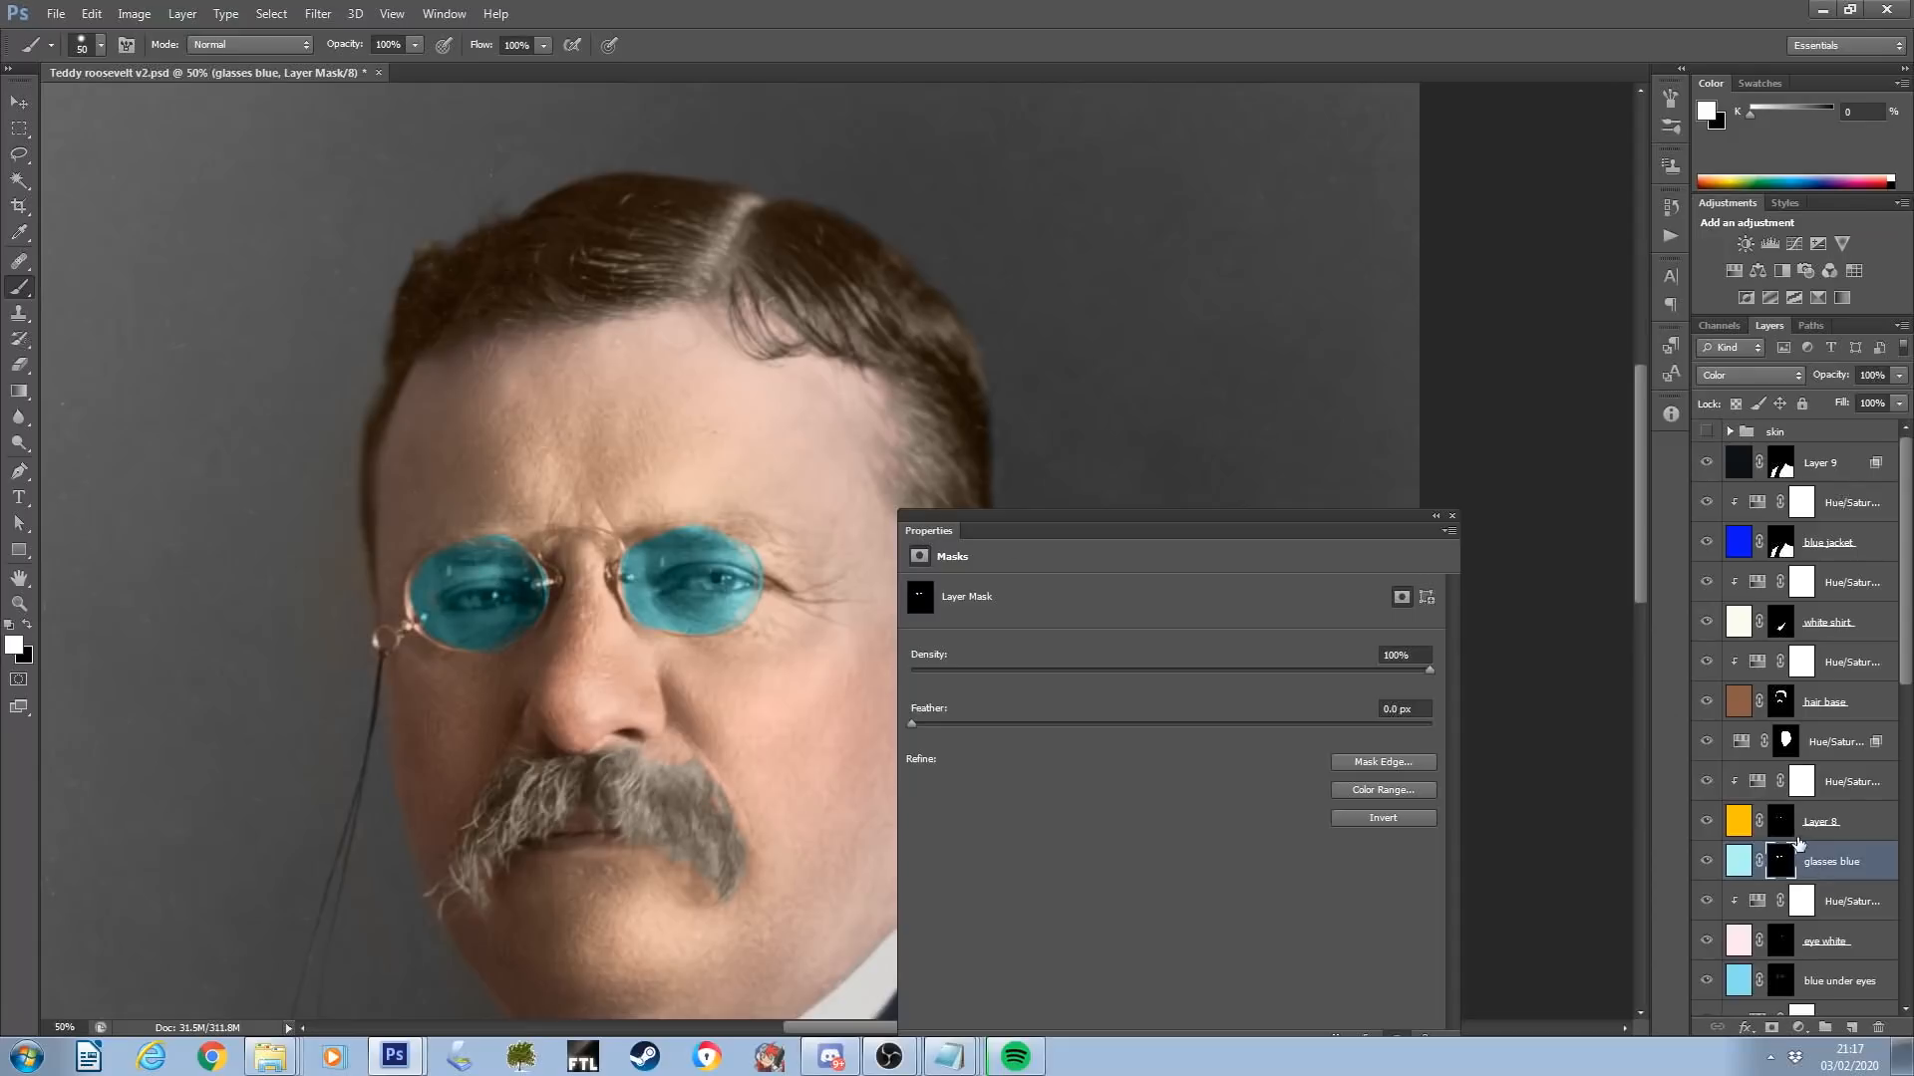
left_click_drag(1892, 386, 1816, 399)
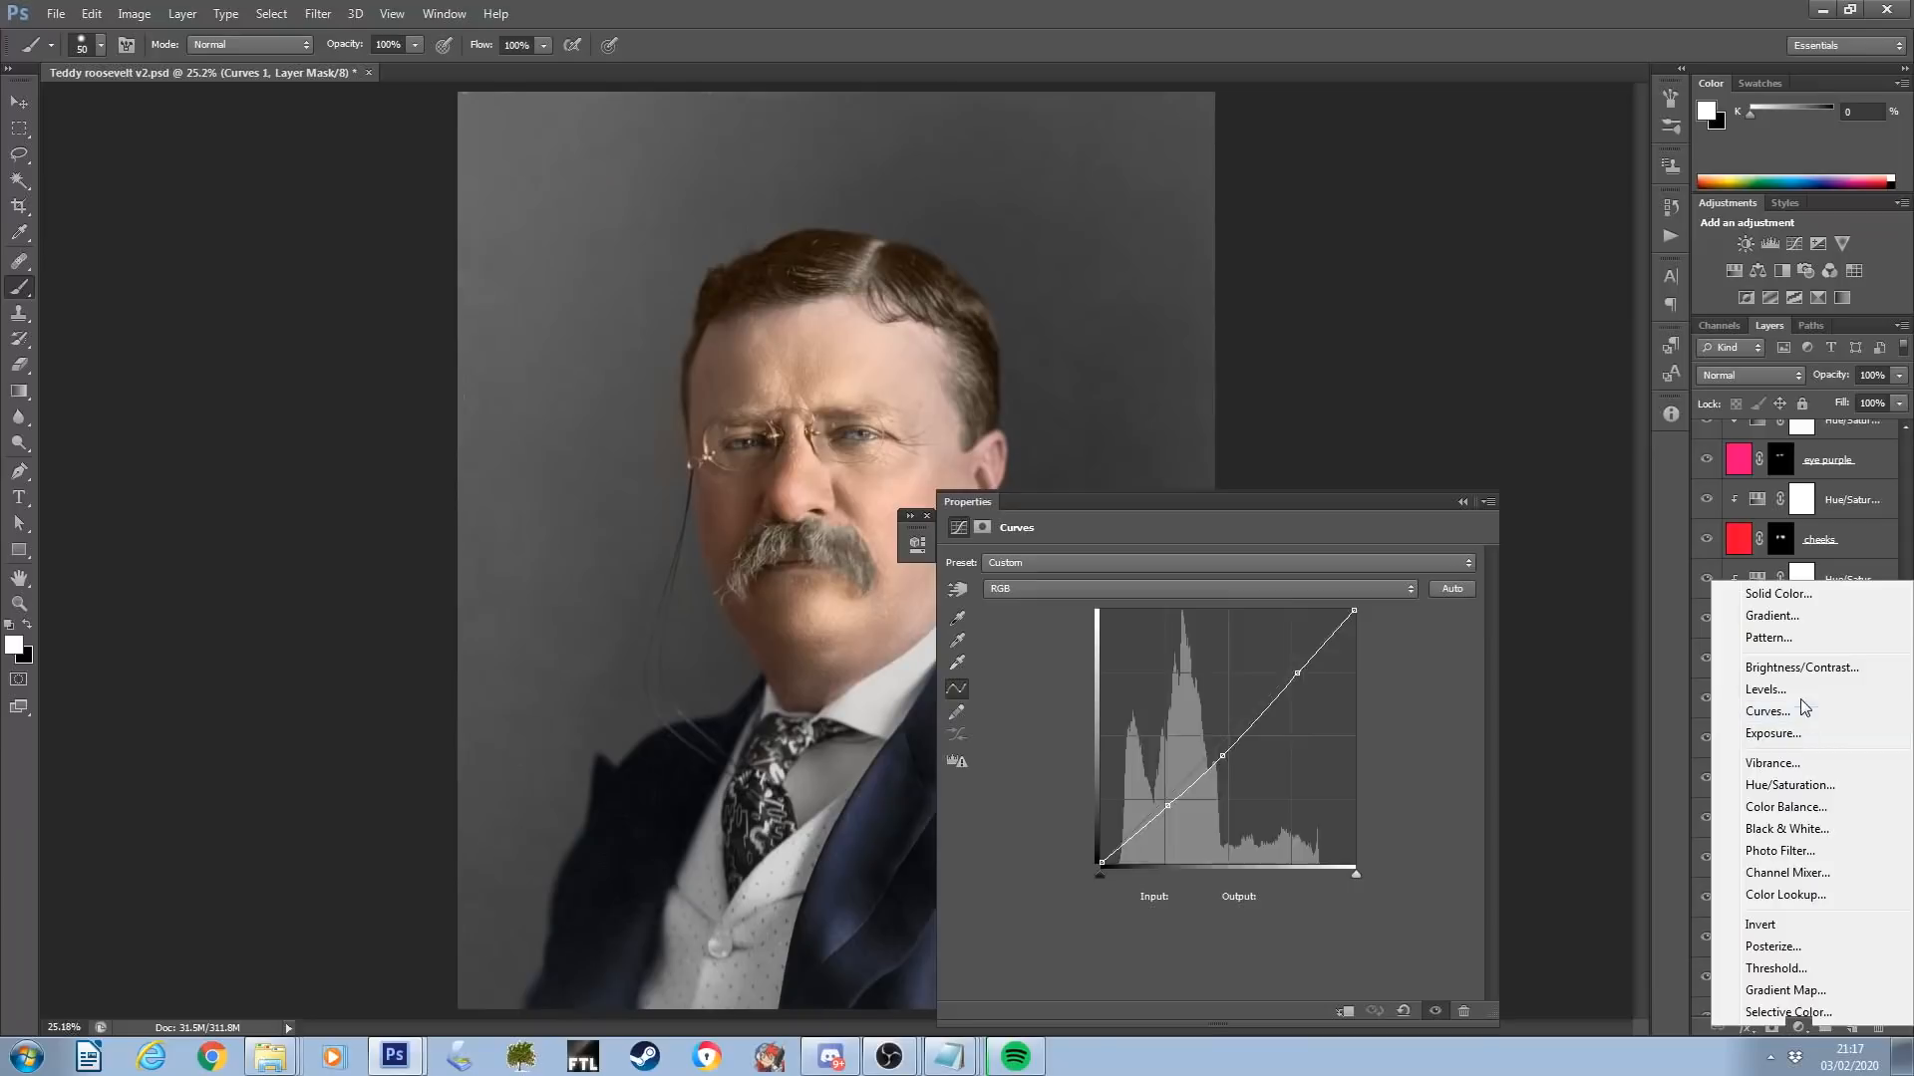
Add a second Curves adjustment above Curves 1, darkening with a point at input 79, output 67 and shaping the brighter tones
left_click(1784, 708)
left_click_drag(1214, 808, 1181, 795)
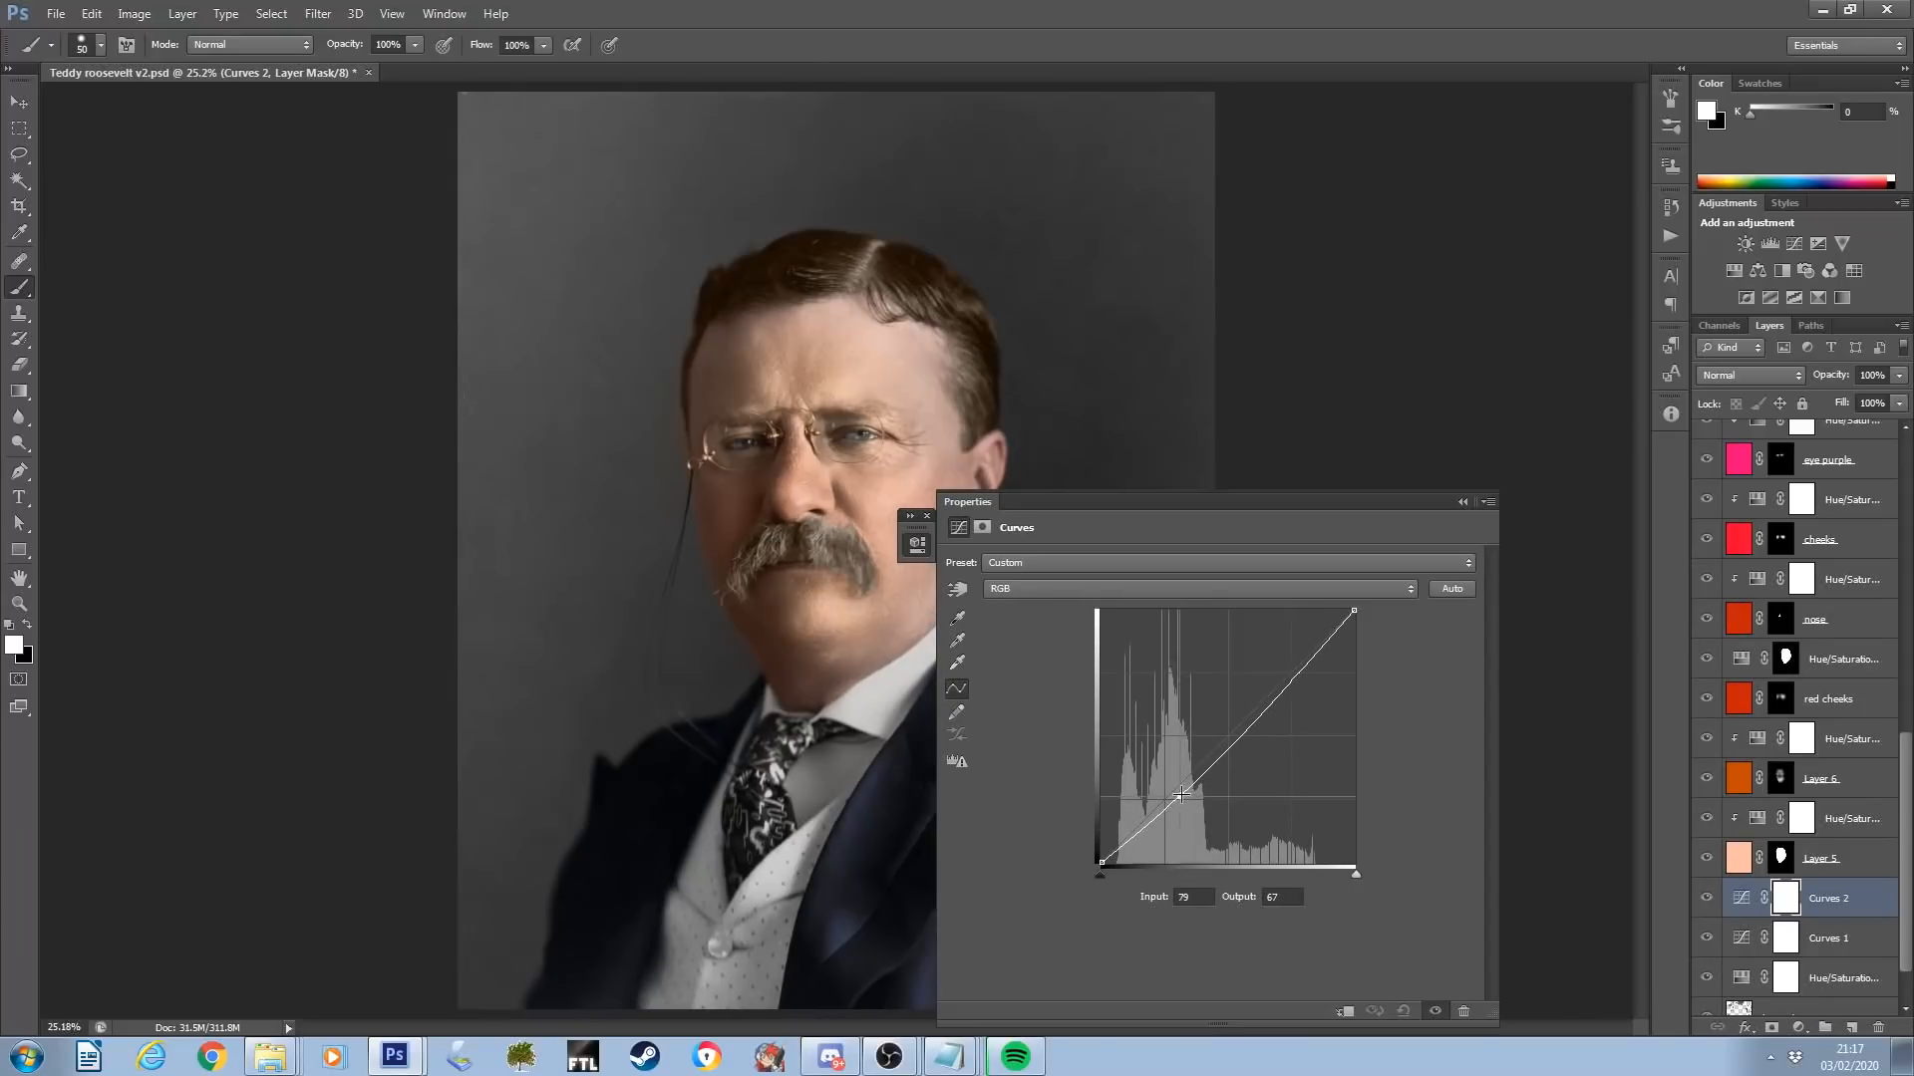
left_click_drag(1281, 692, 1286, 700)
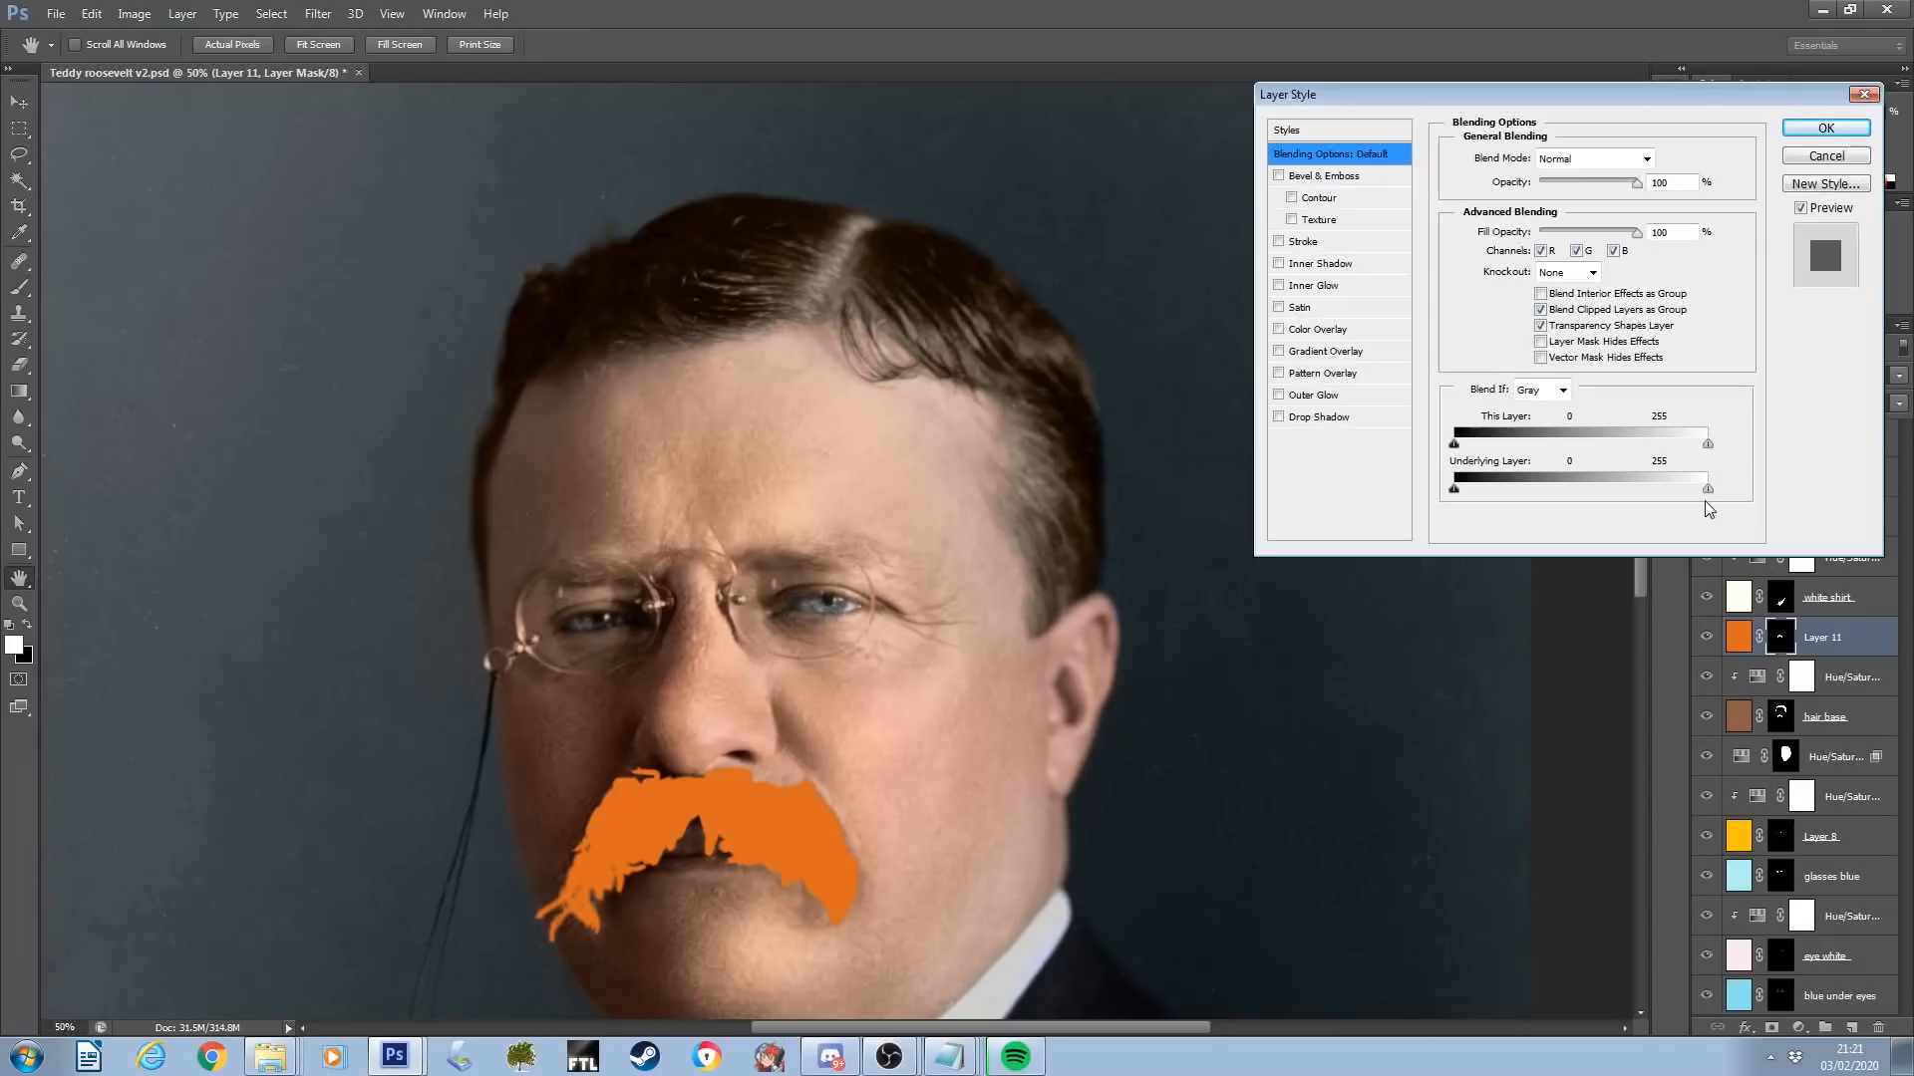
Restrict the orange moustache Layer 11 to the darker underlying tones with a split Blend If highlight slider
left_click_drag(1610, 496, 1539, 490)
key("alt")
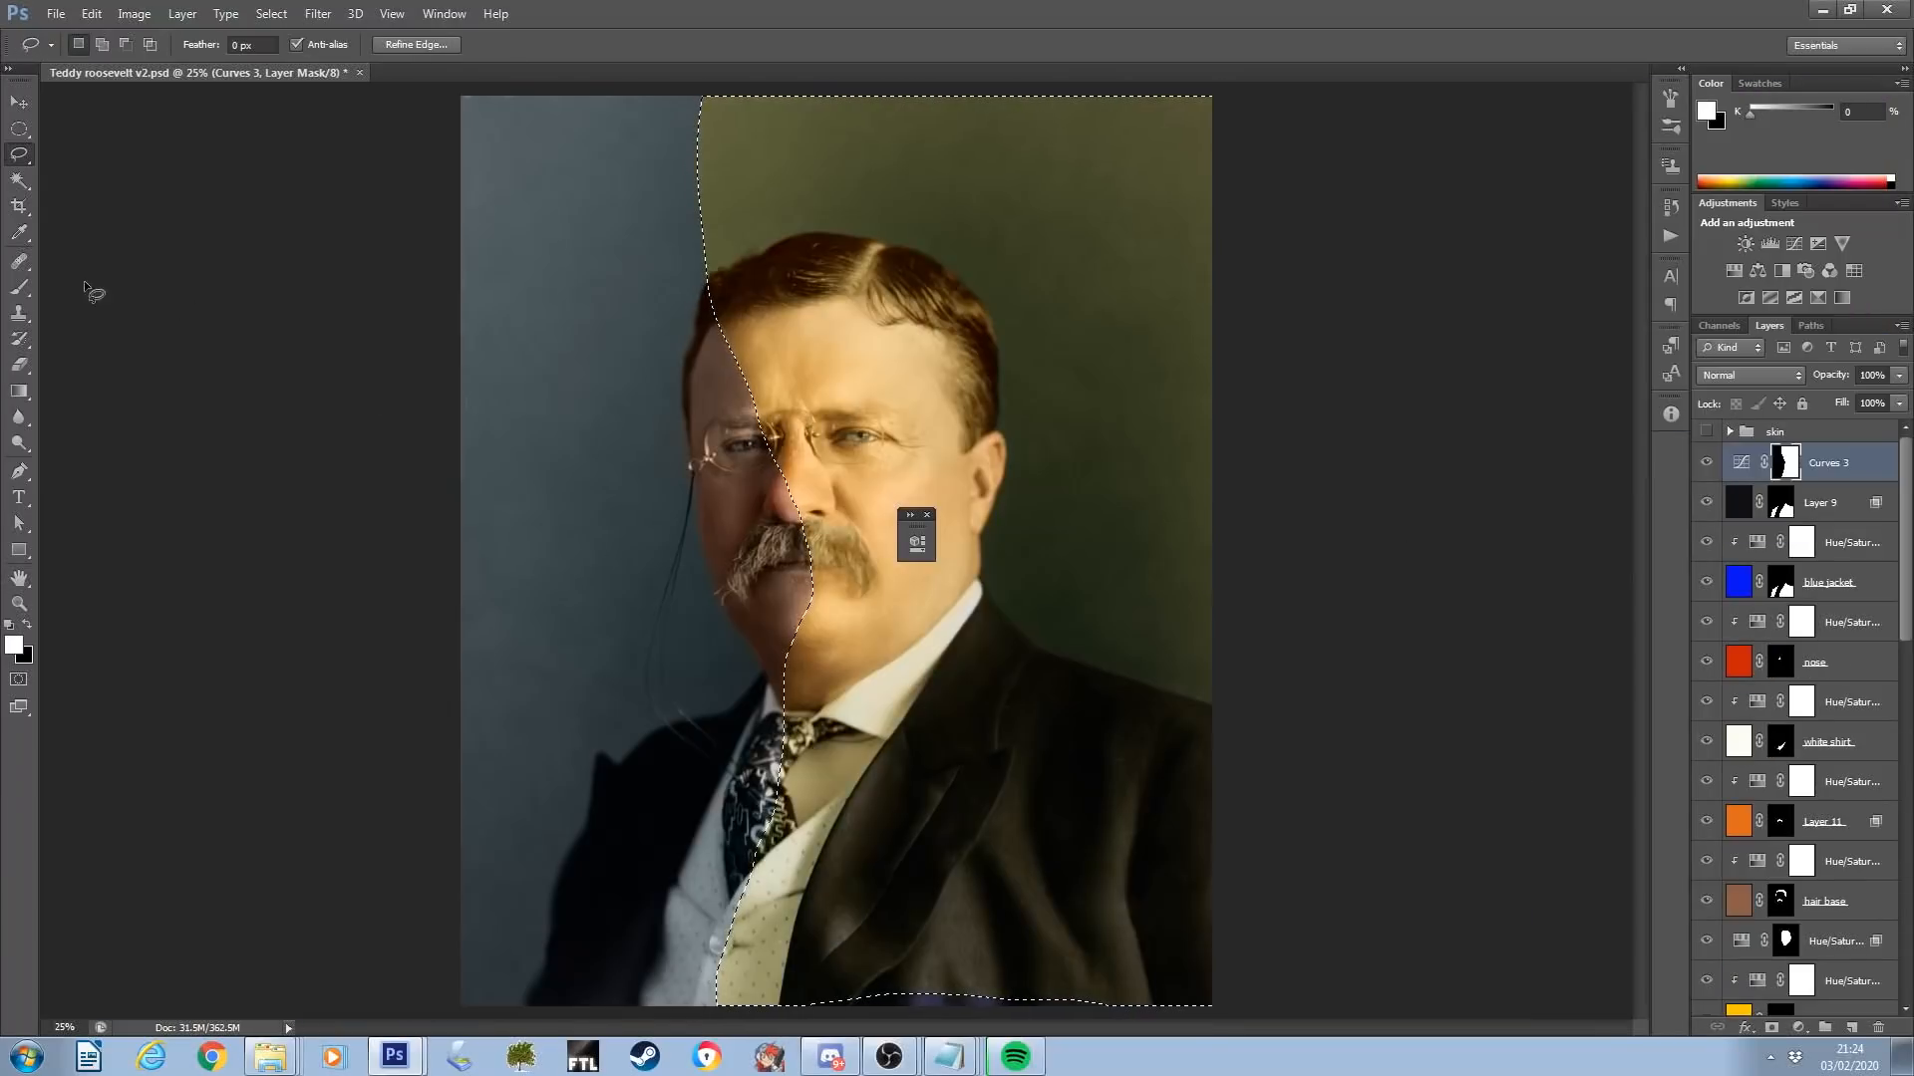
Deselect the outlined half of the portrait and blur the Curves 3 mask with Gaussian Blur, reducing the radius from its maximum
left_click(19, 288)
key("ctrl+d")
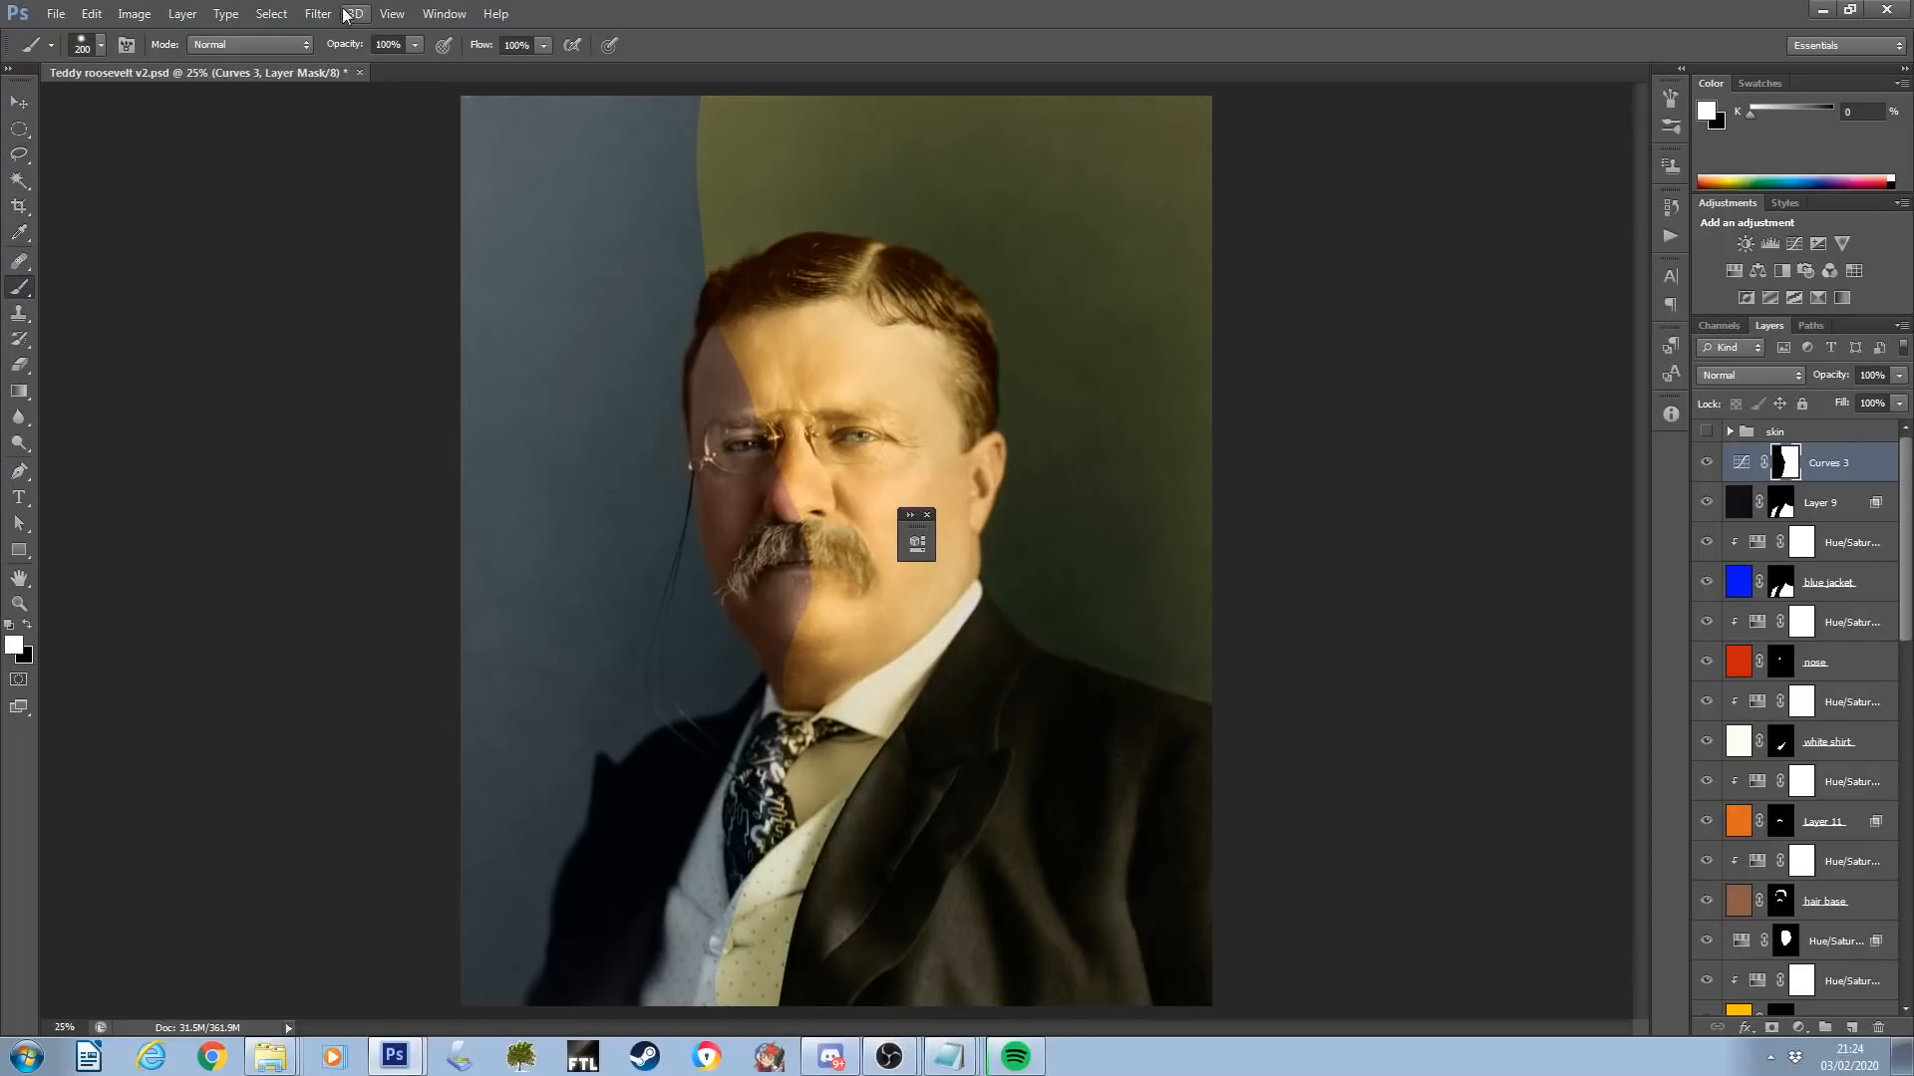
left_click(317, 13)
mouse_move(339, 216)
left_click(231, 358)
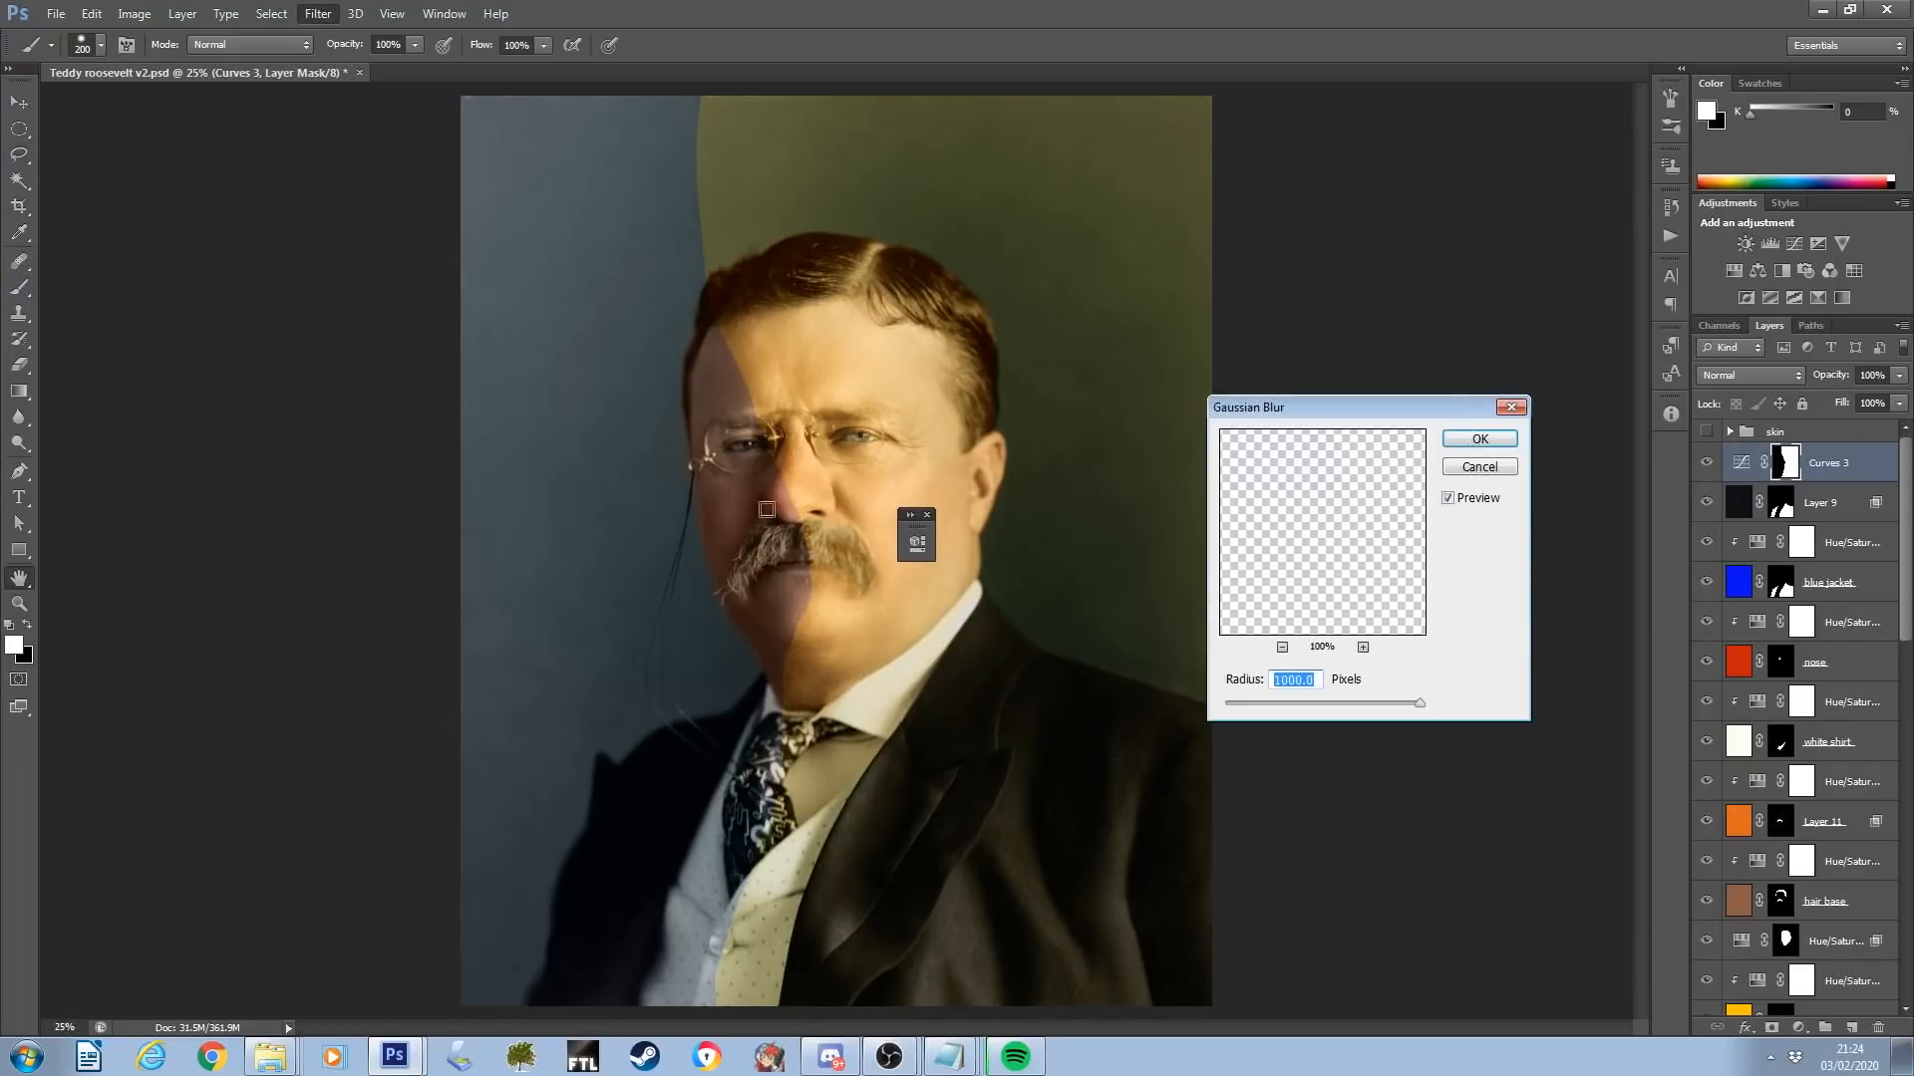
left_click(1359, 703)
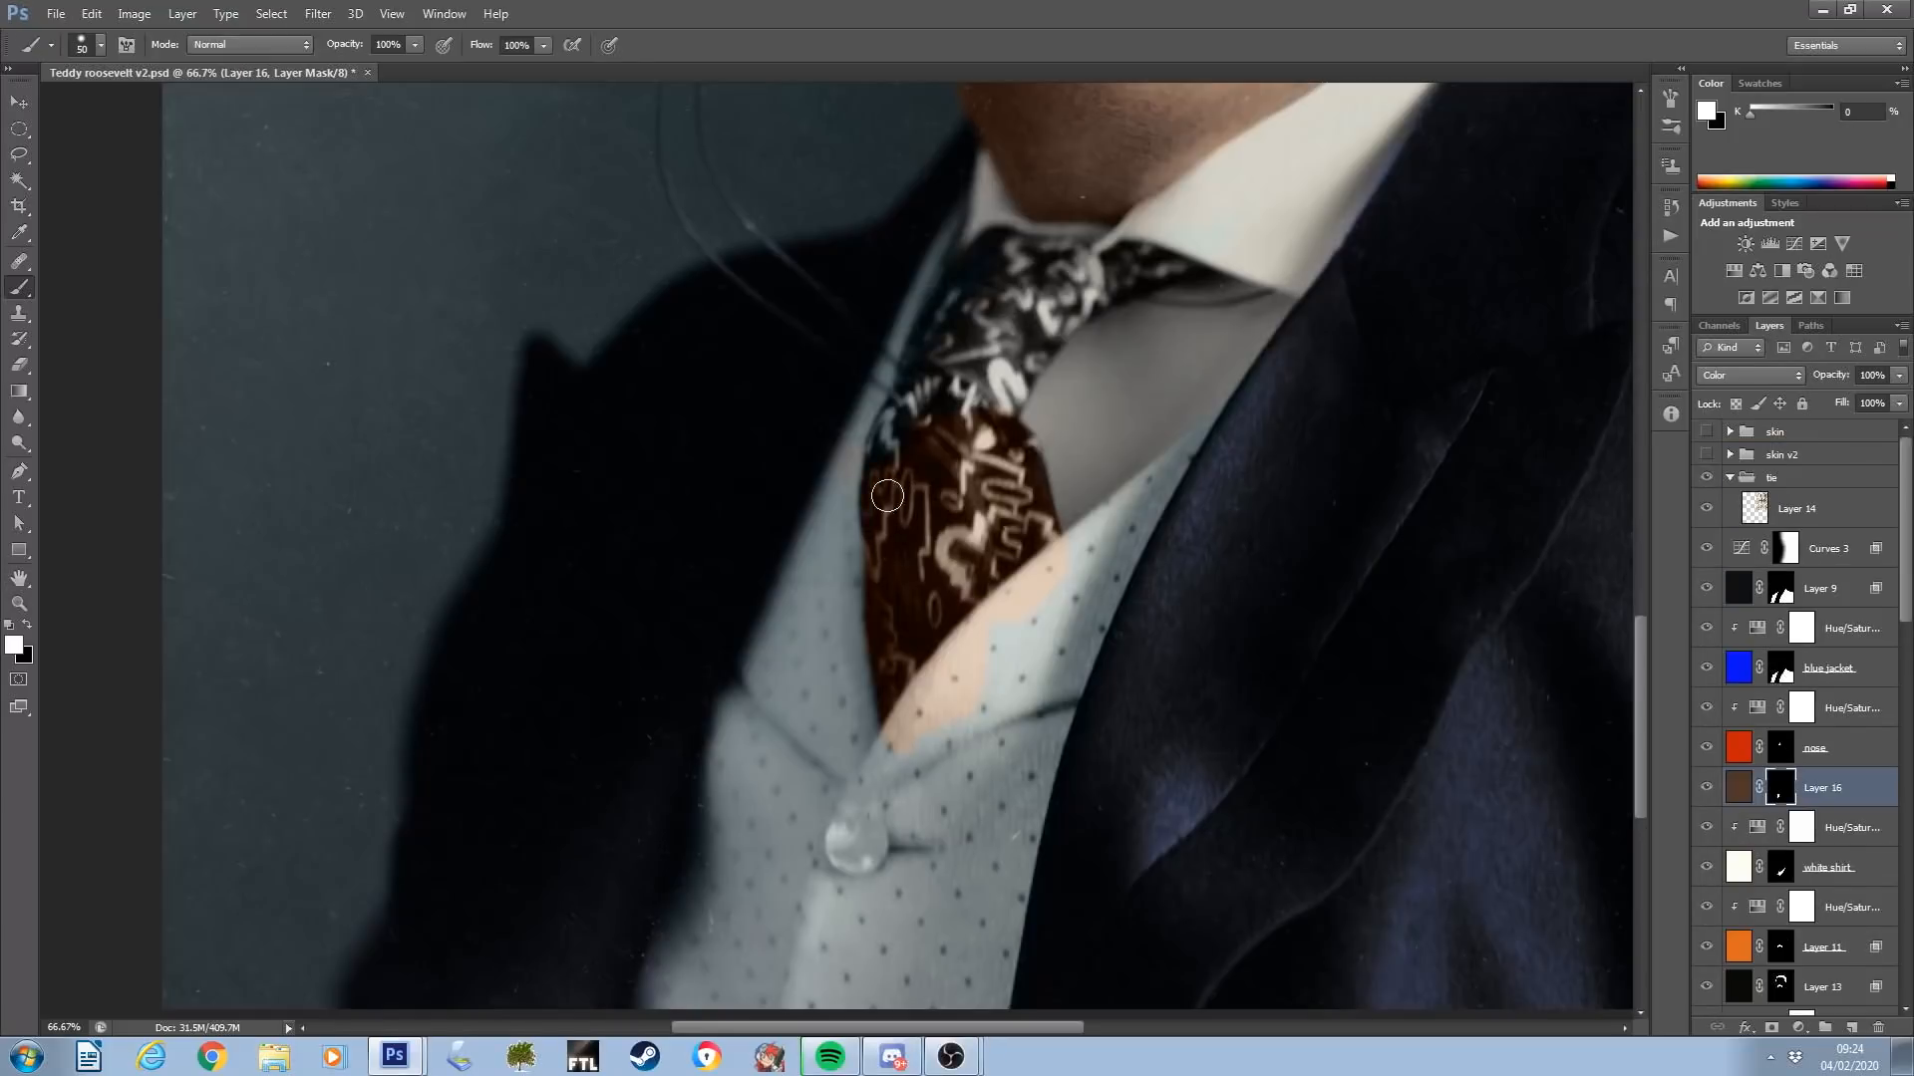
Paint white on Layer 16's mask up through the tie knot, and touch up the cord on the glasses string mask
mouse_move(884, 476)
left_mouse_down()
mouse_move(932, 350)
mouse_move(962, 332)
left_mouse_up()
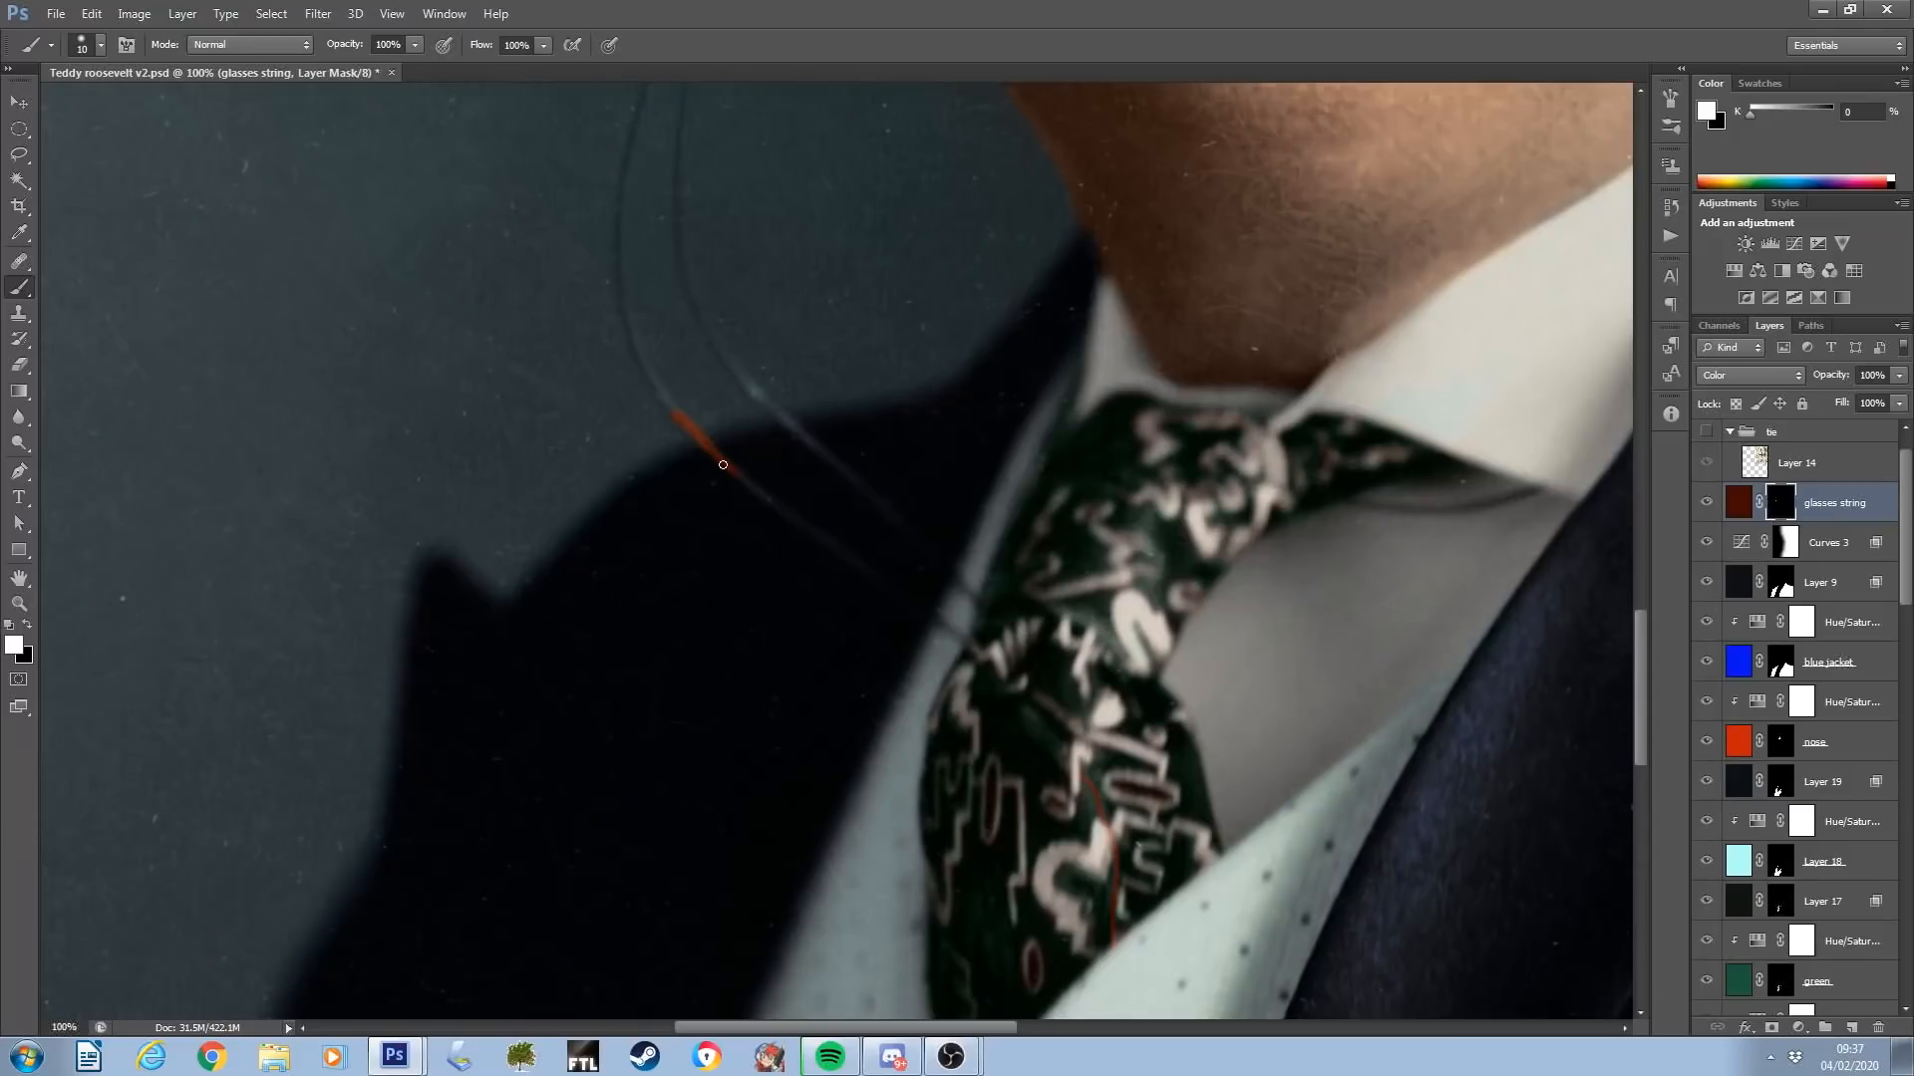
key("x")
key("x")
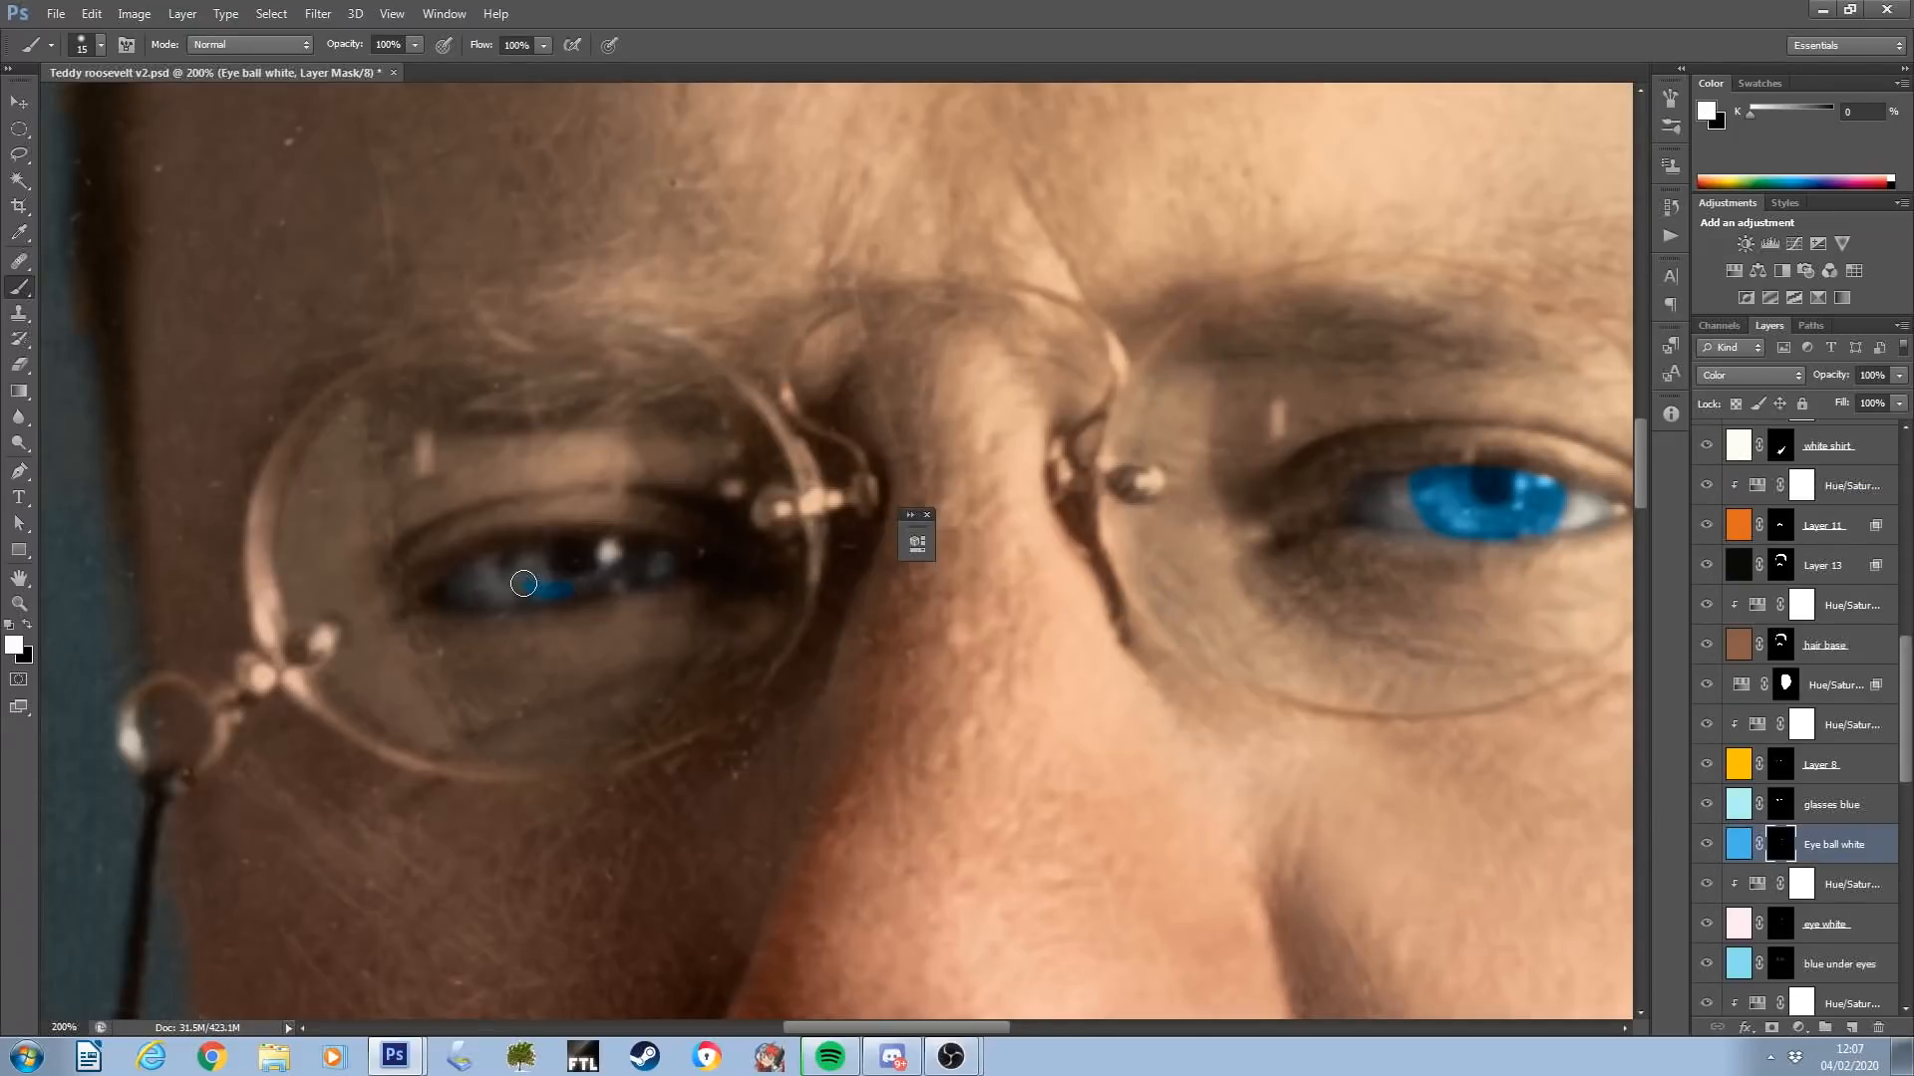
Paint the spectacled eye's iris on the Eye ball white mask and raise the lightness of its clipped Hue/Saturation adjustment
left_click_drag(523, 584, 616, 546)
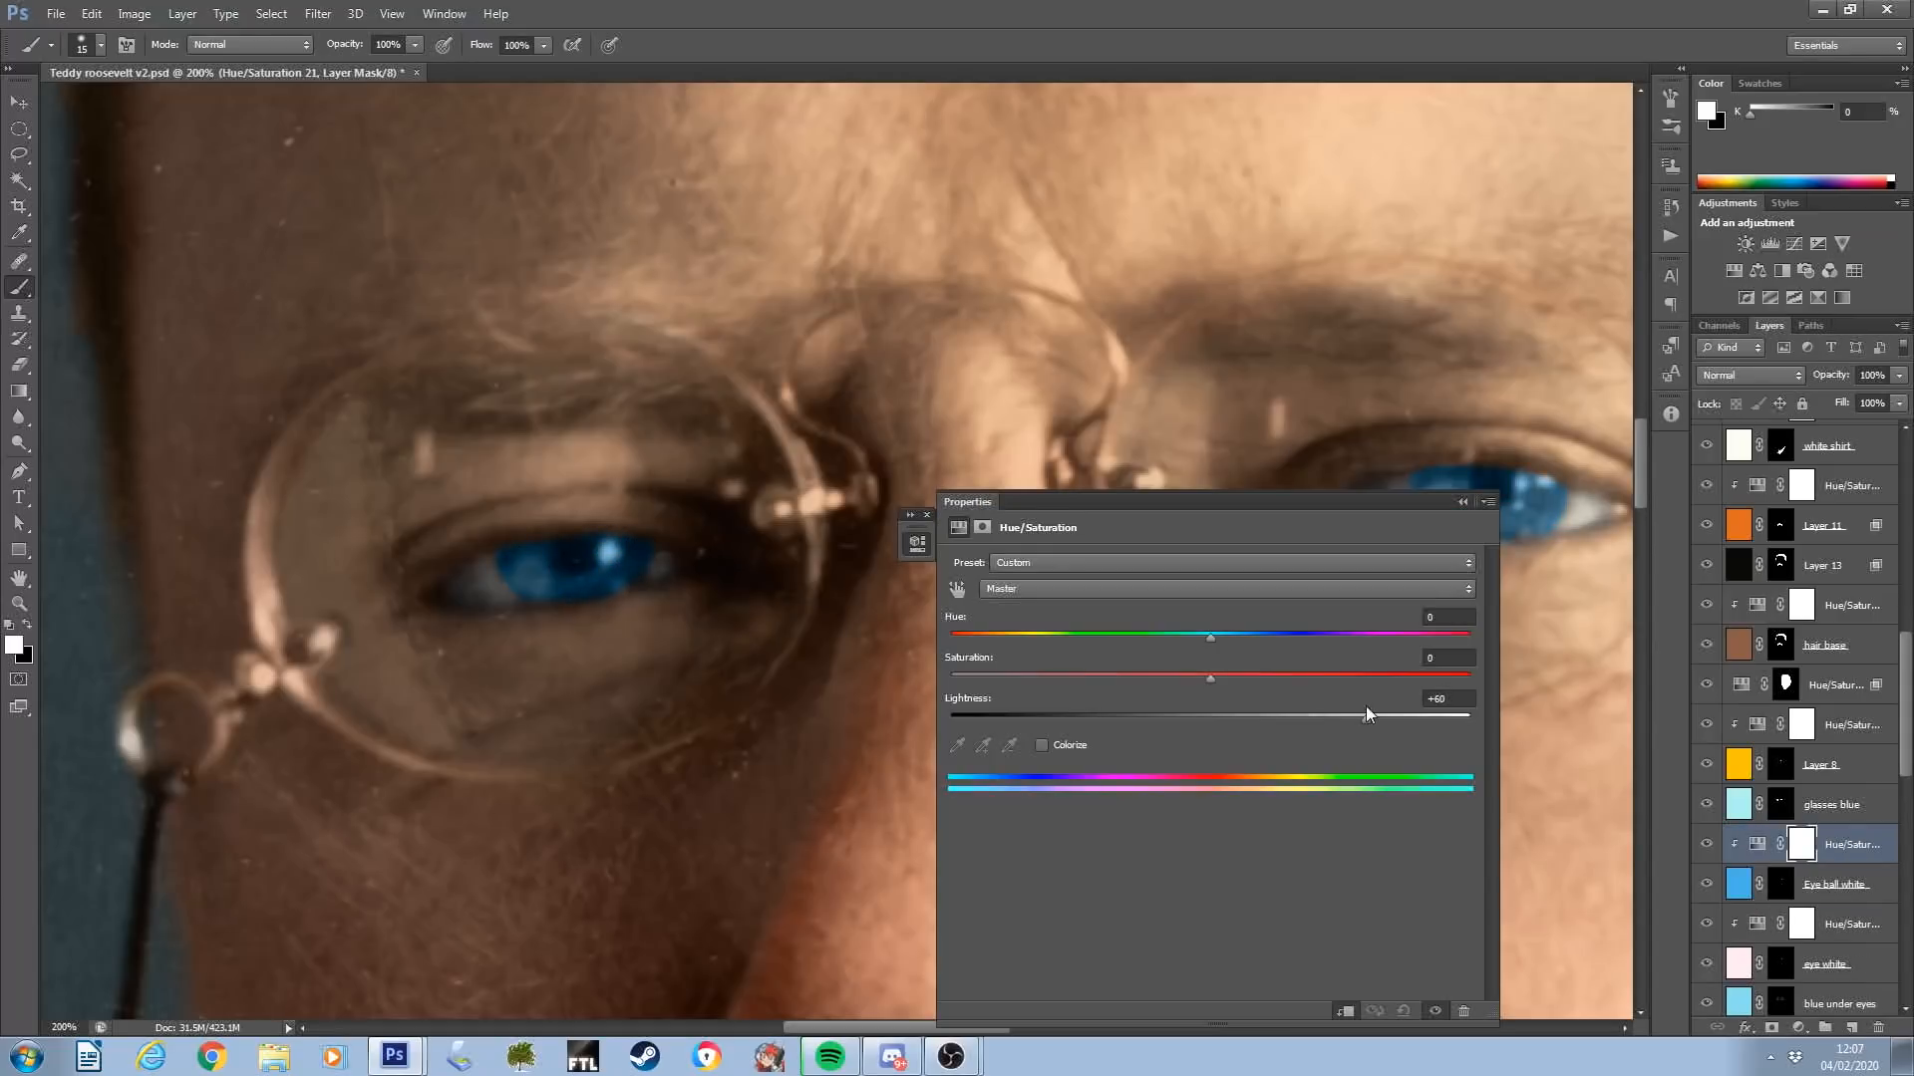
left_click_drag(1366, 705, 1426, 718)
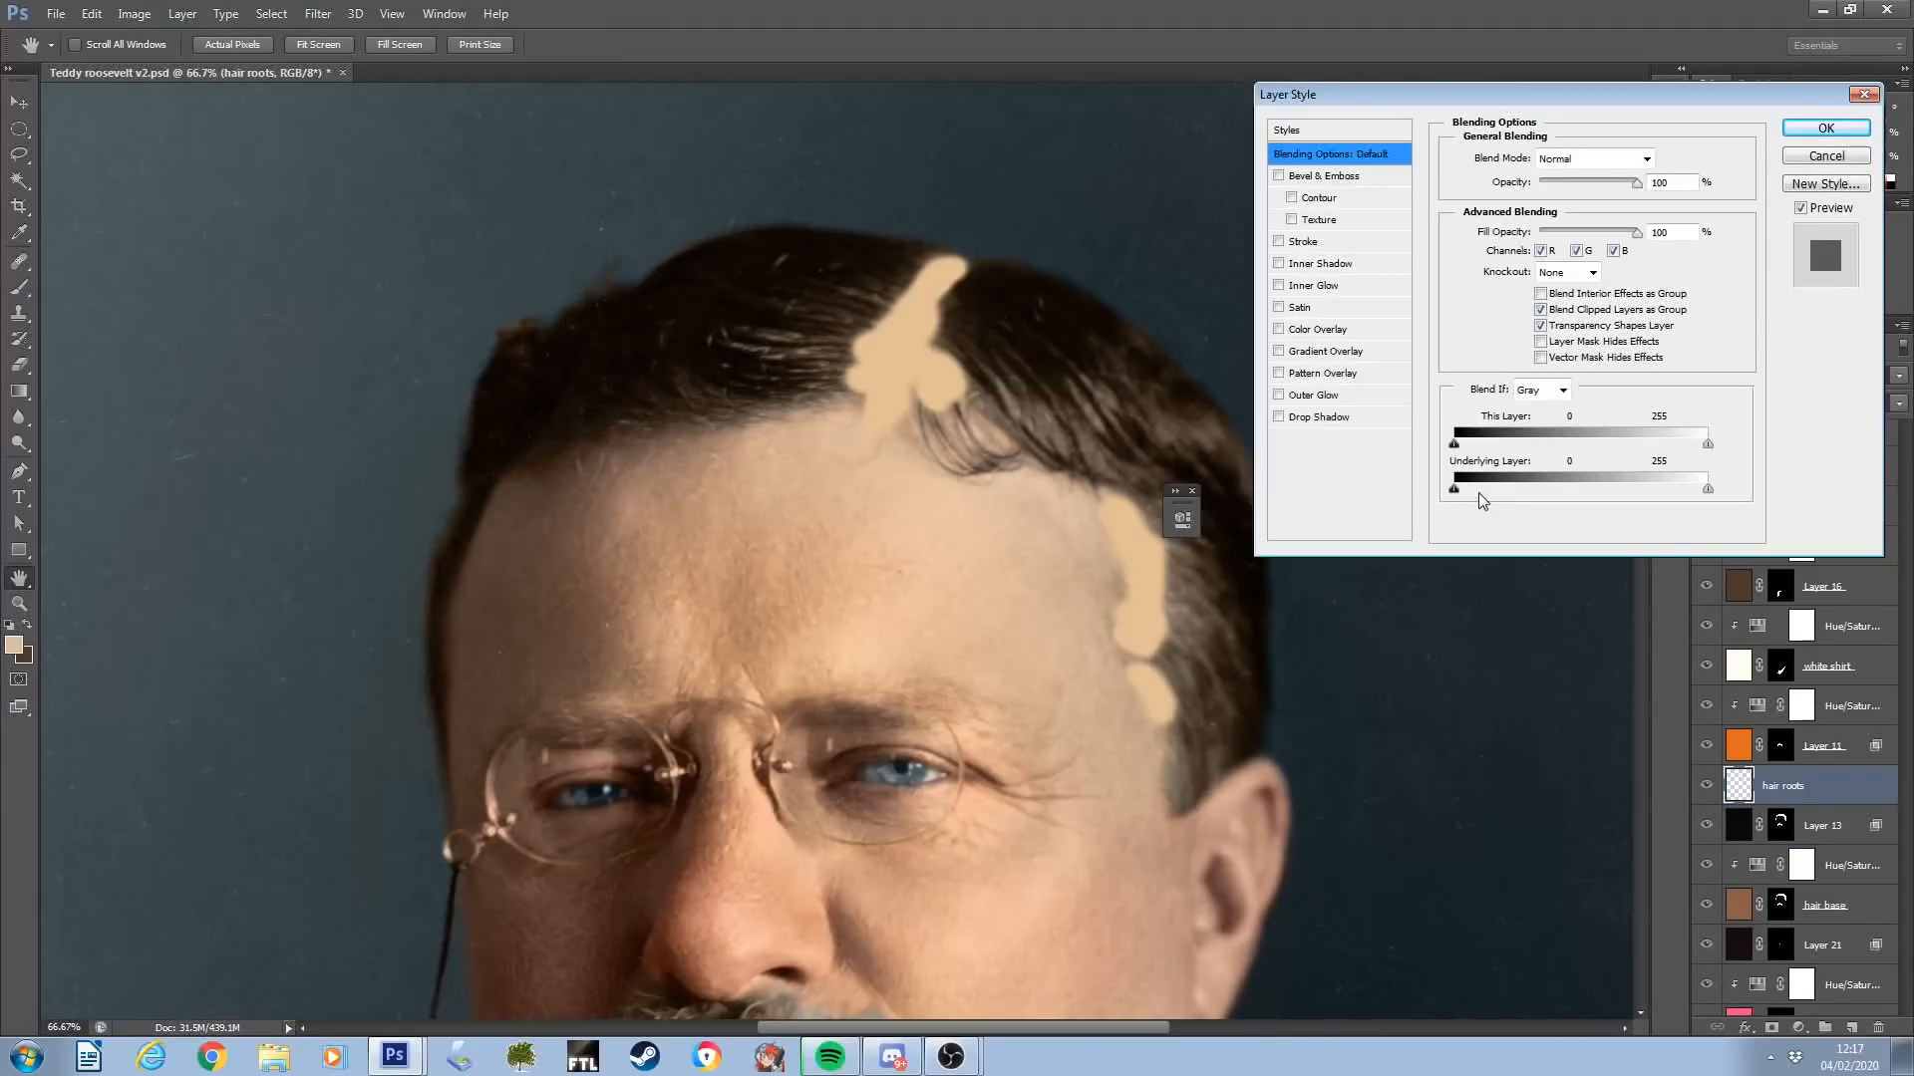
Restrict the hair roots layer to lighter underlying tones with a split Blend If, and pull the shadows down in Curves 6
mouse_move(1479, 493)
left_mouse_down()
mouse_move(1602, 503)
mouse_move(1535, 500)
left_mouse_up()
key("alt")
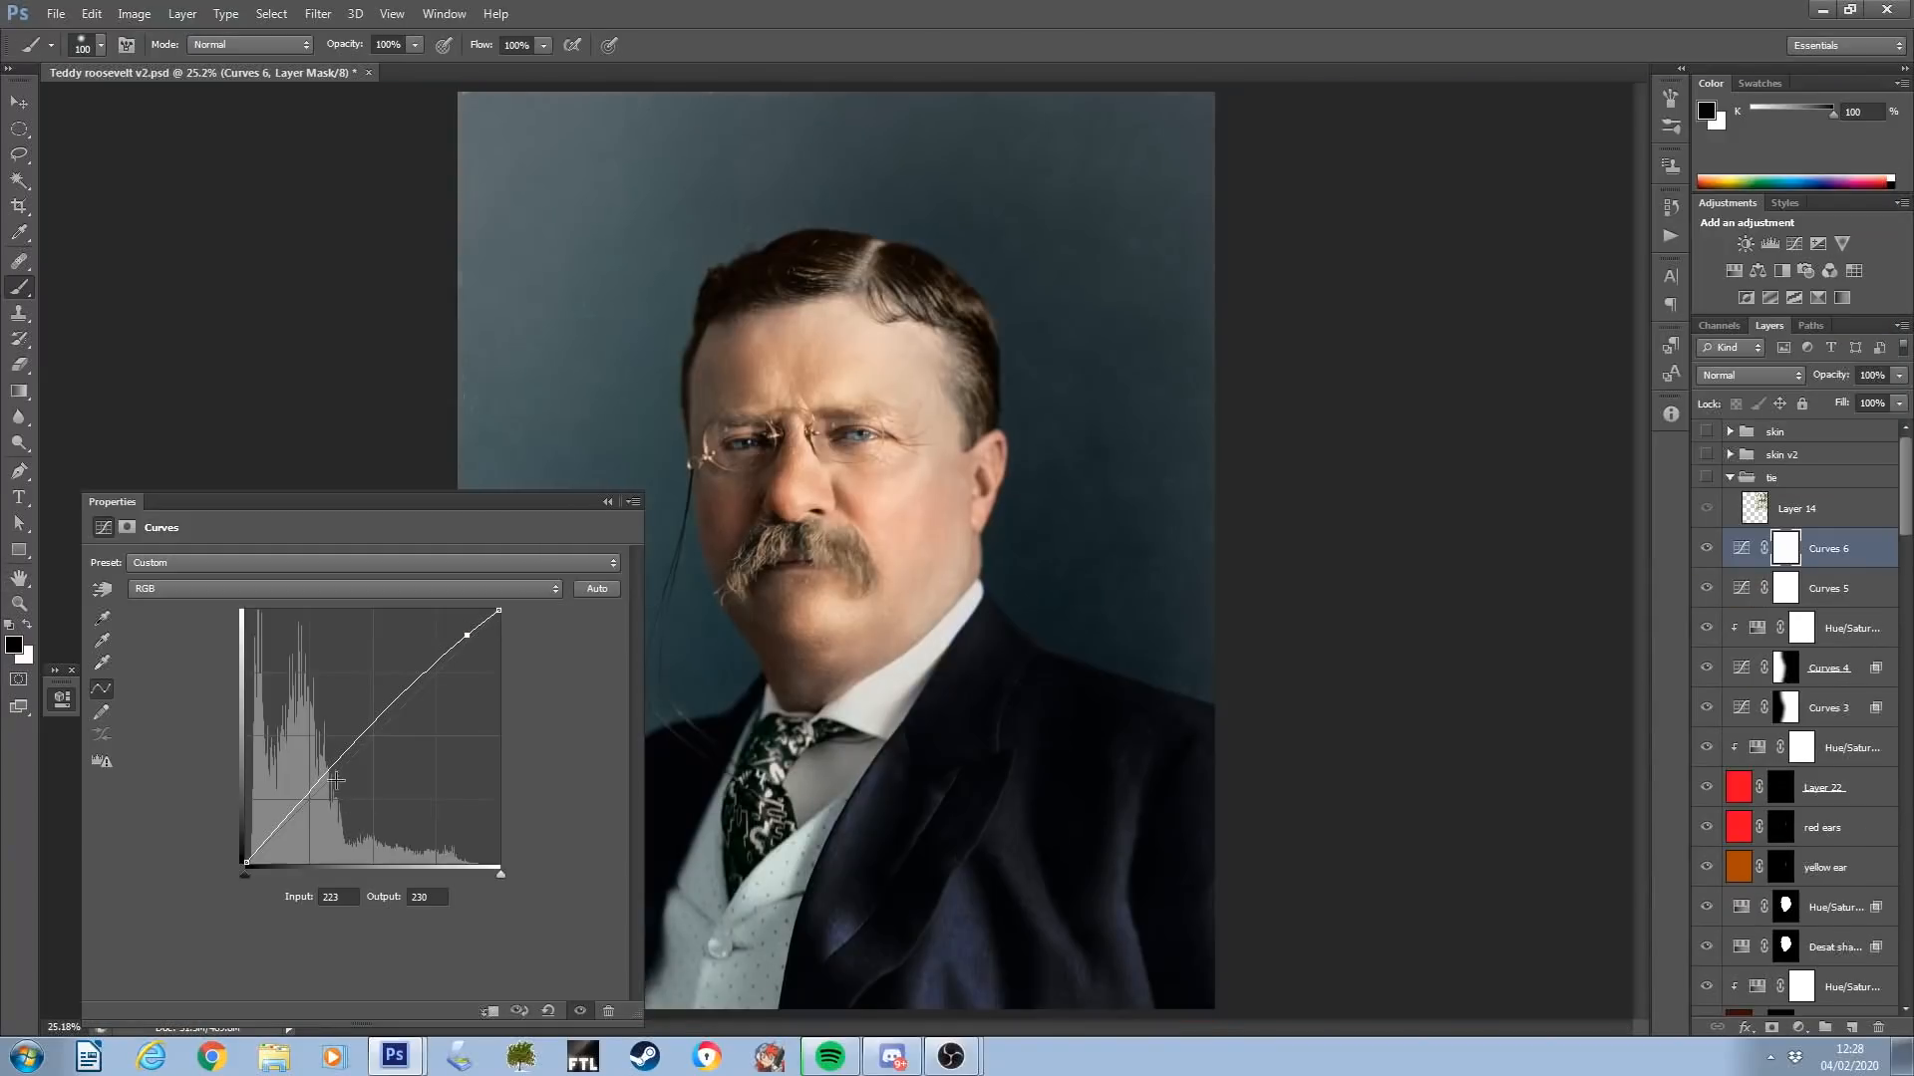
left_click_drag(319, 782, 308, 808)
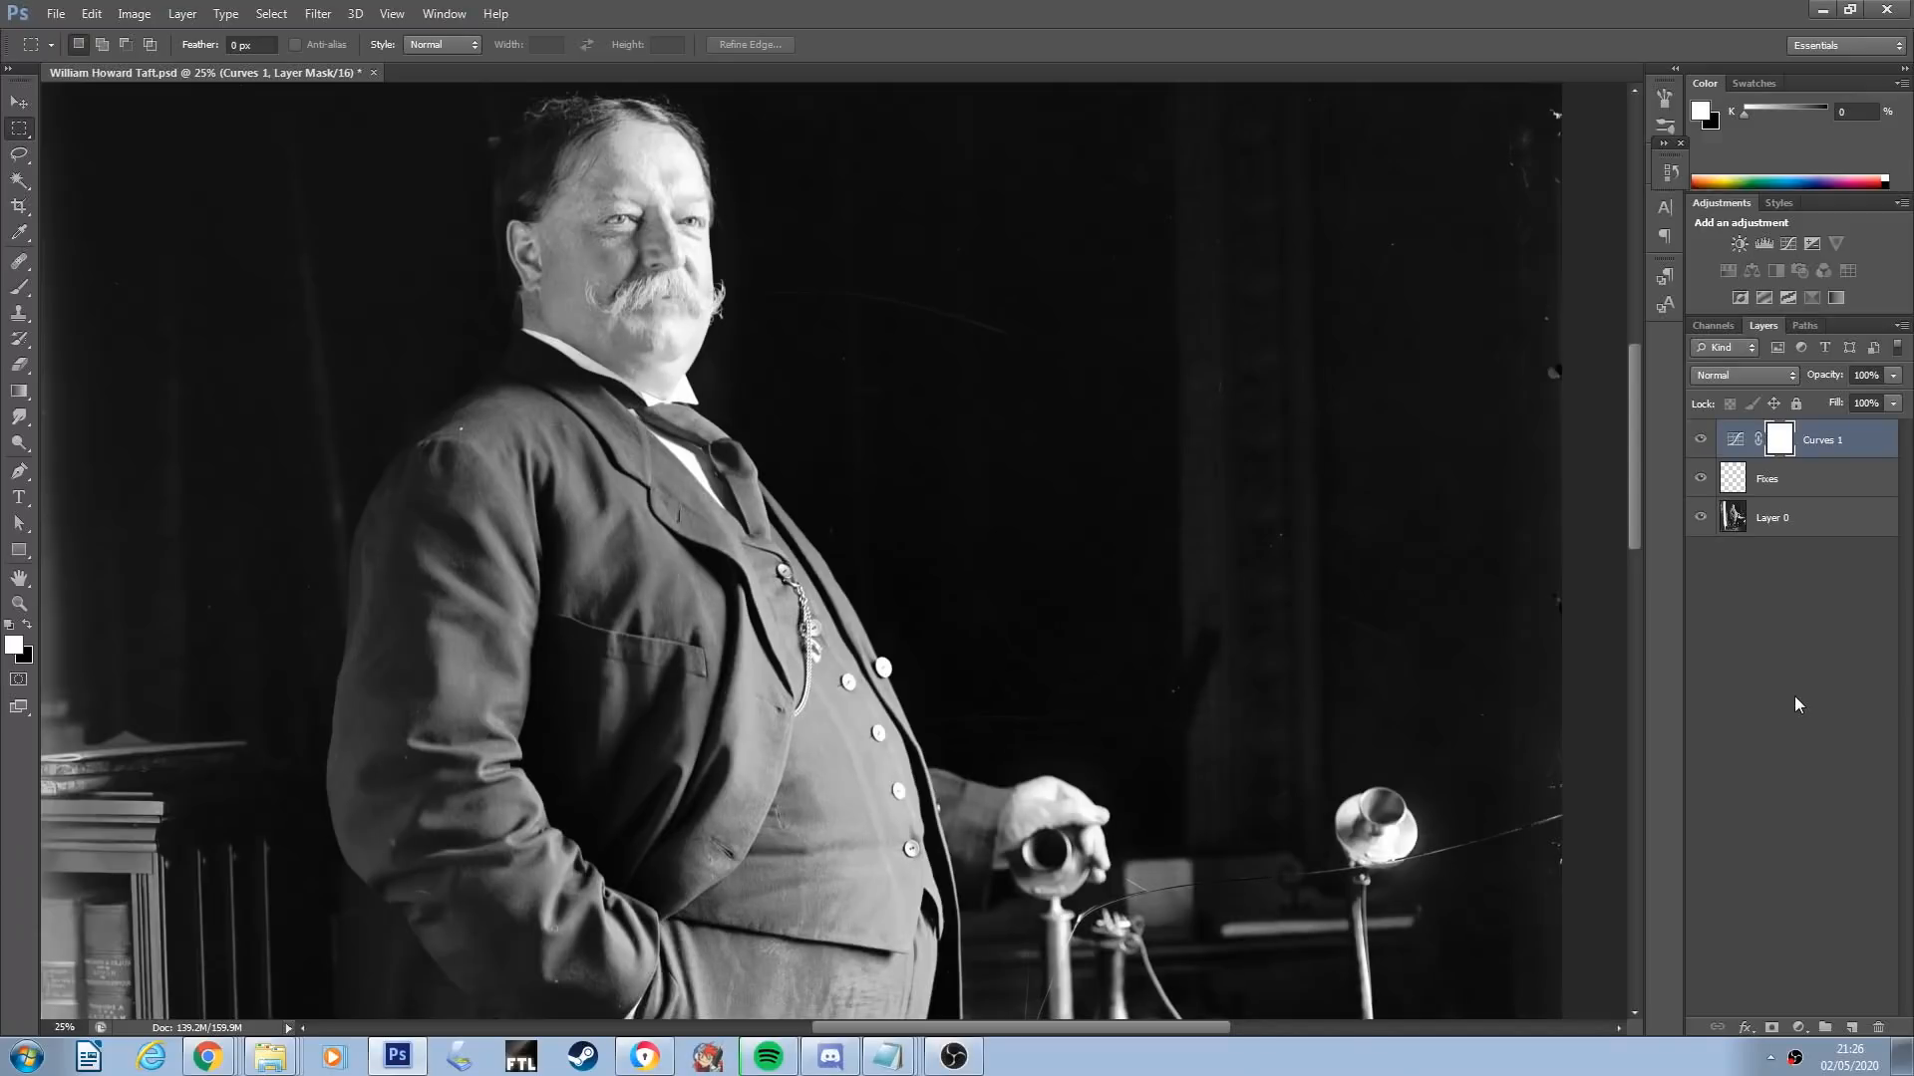
On the Fixes layer of the William Howard Taft photo, heal the diagonal scratch beside the pale drapery using nearby black background
key("ctrl+plus")
key("ctrl+plus")
left_click(1802, 485)
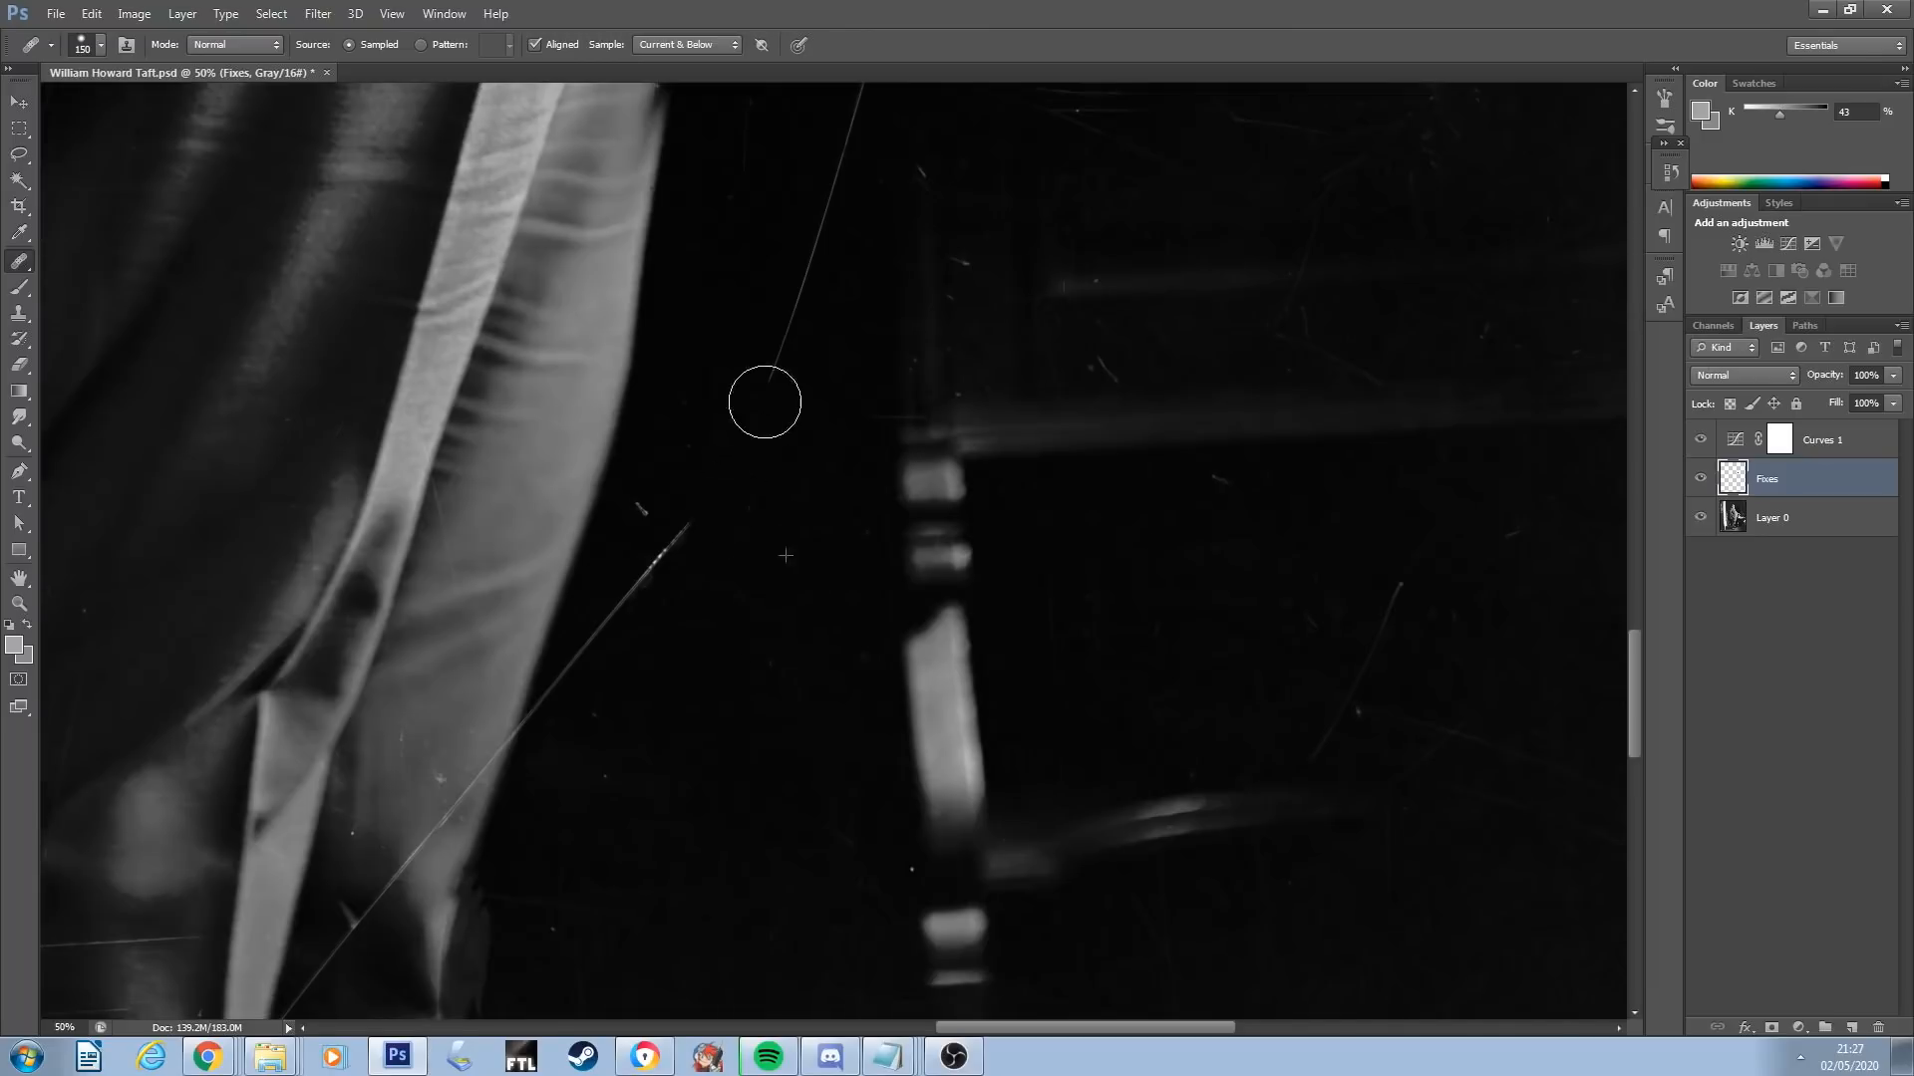
left_click(716, 658, "alt")
left_click_drag(664, 544, 640, 562)
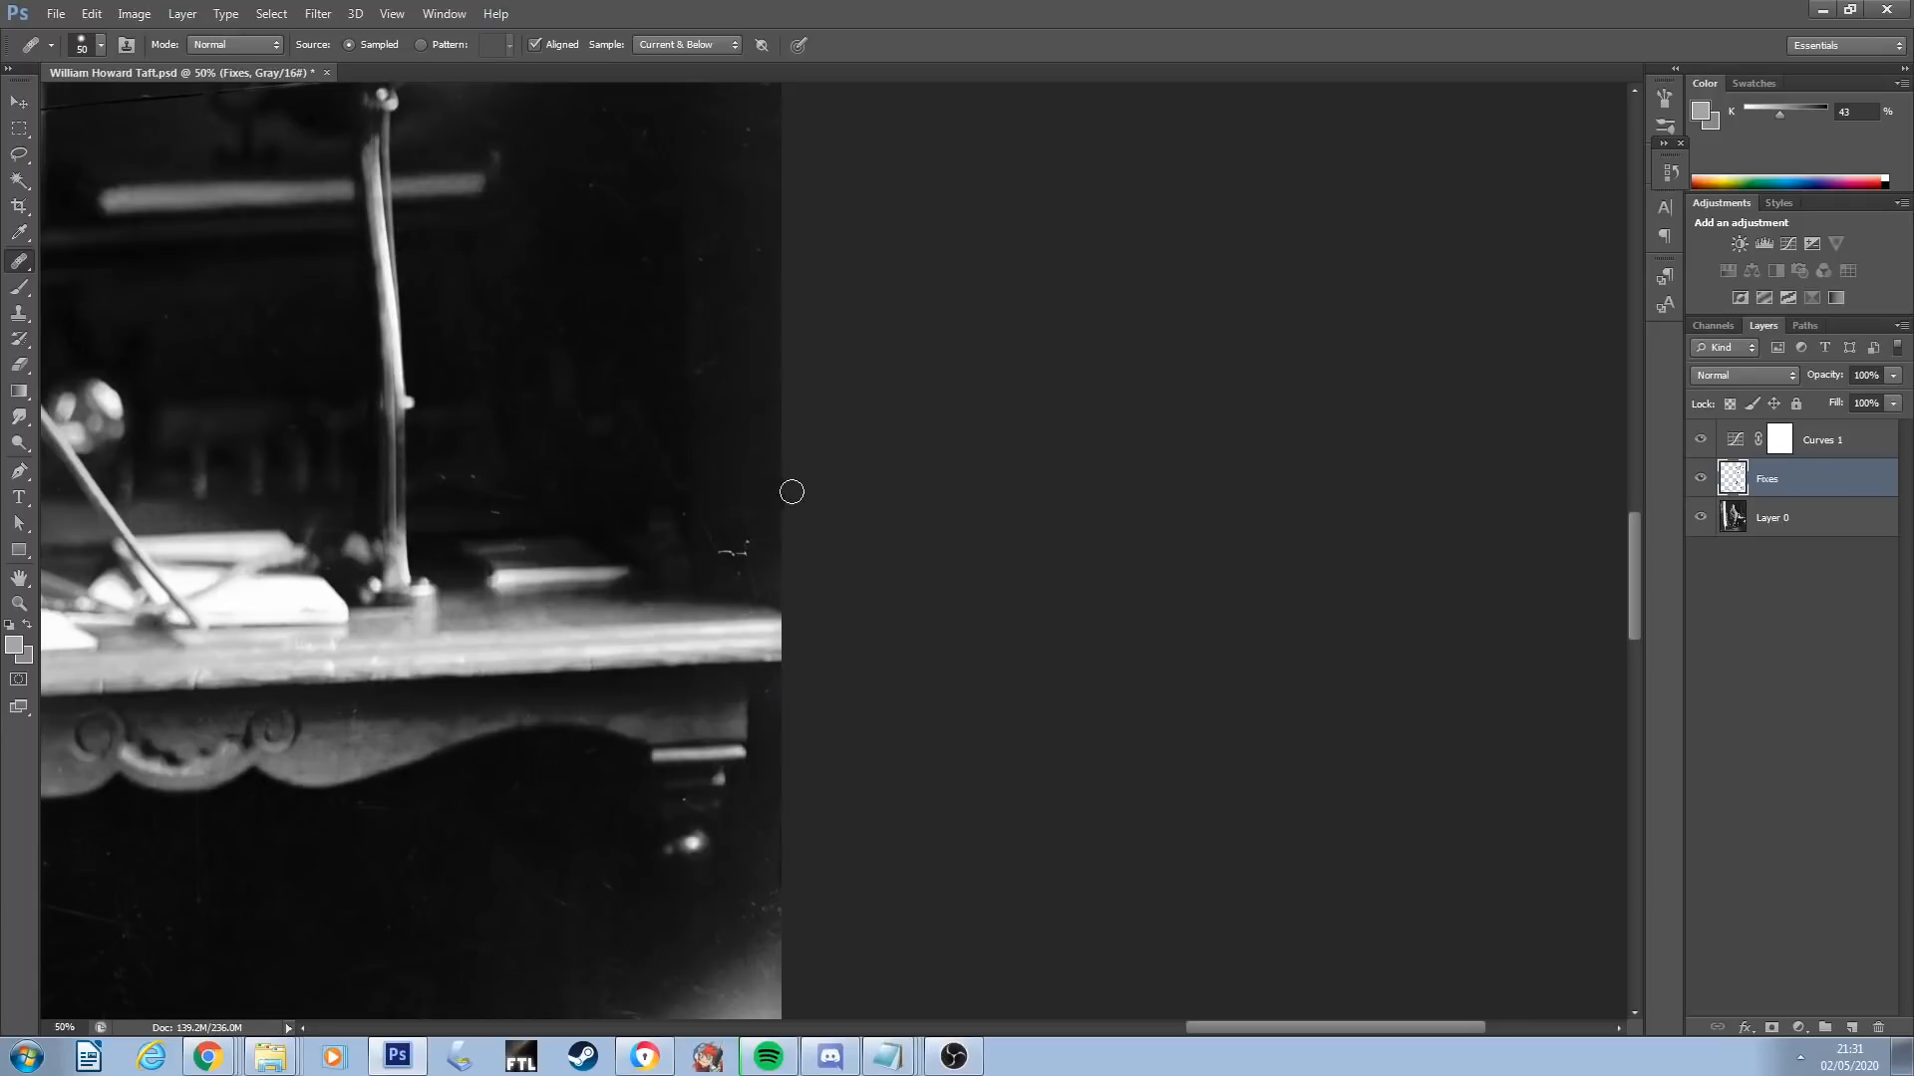
Heal the small white mark above the desk's far edge and the thin diagonal scratch on the floor near the shoe
left_click(743, 549)
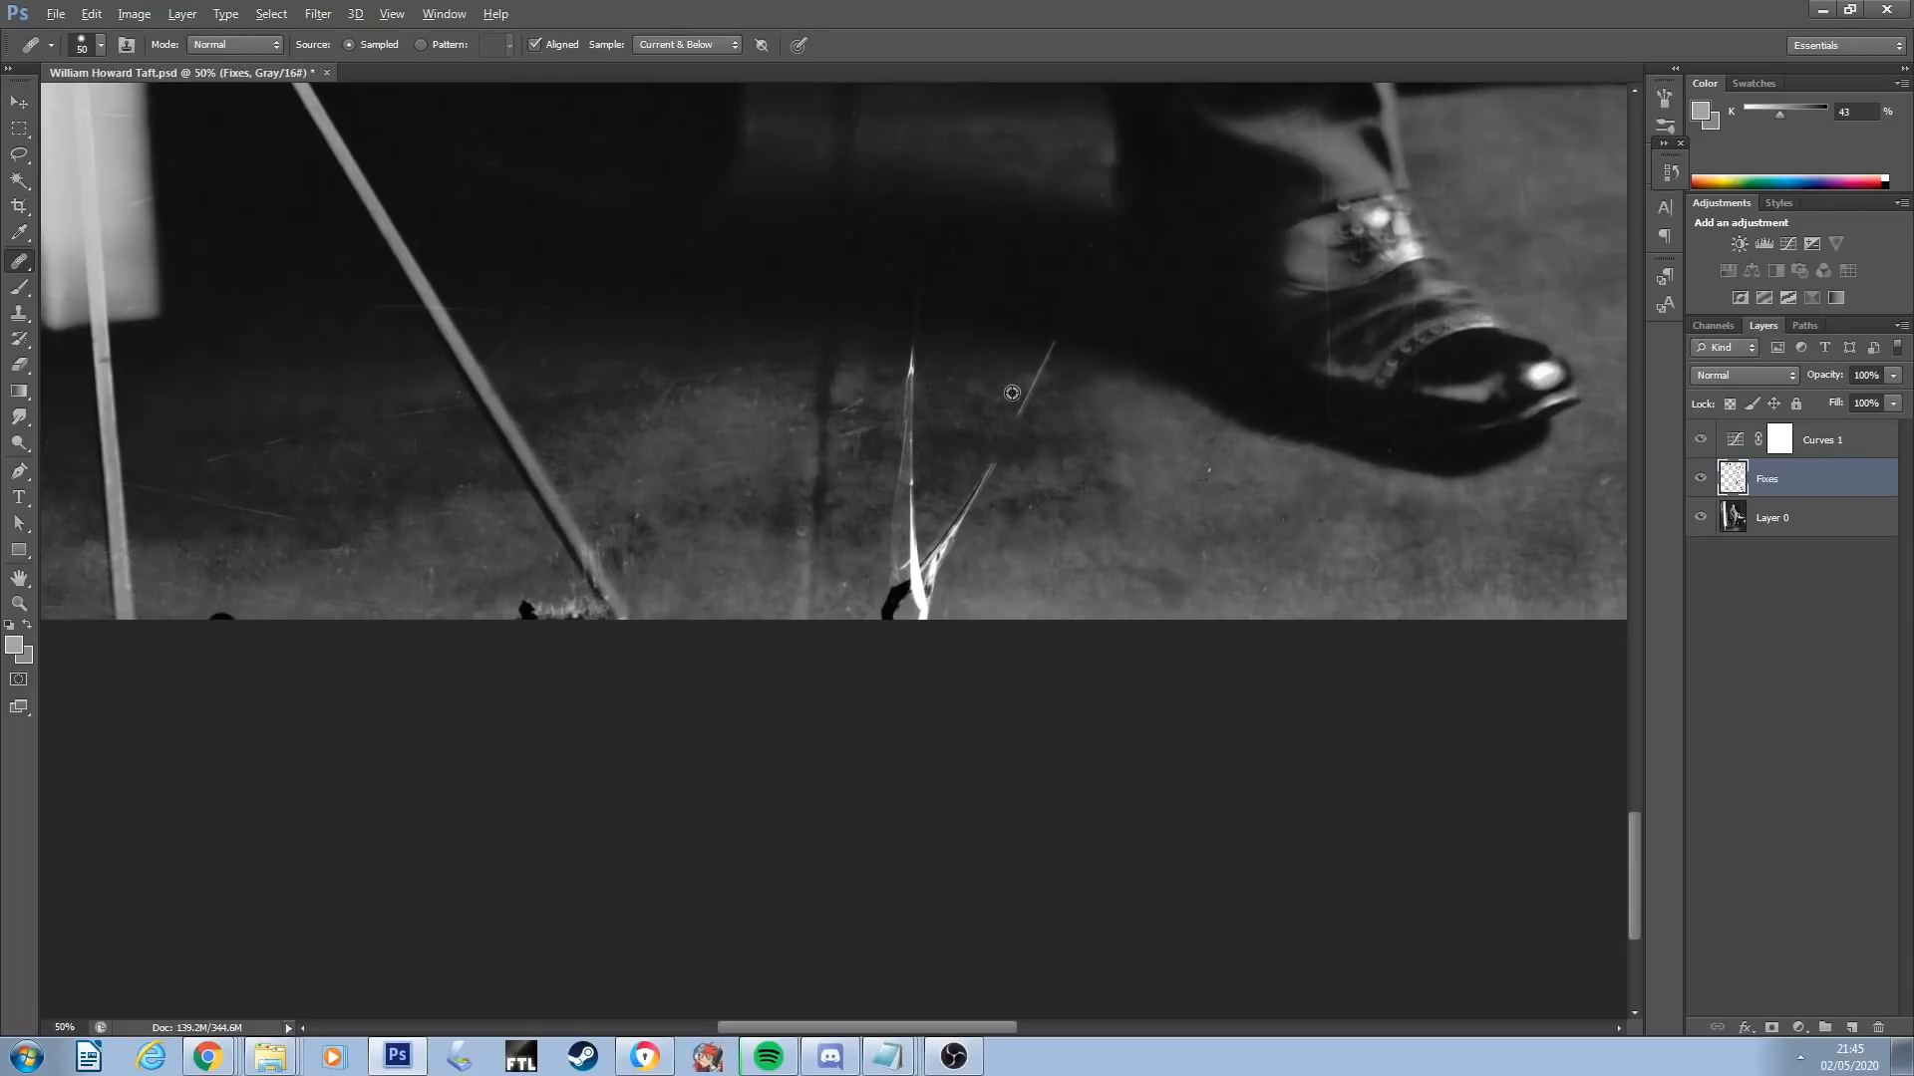
left_click(1042, 358)
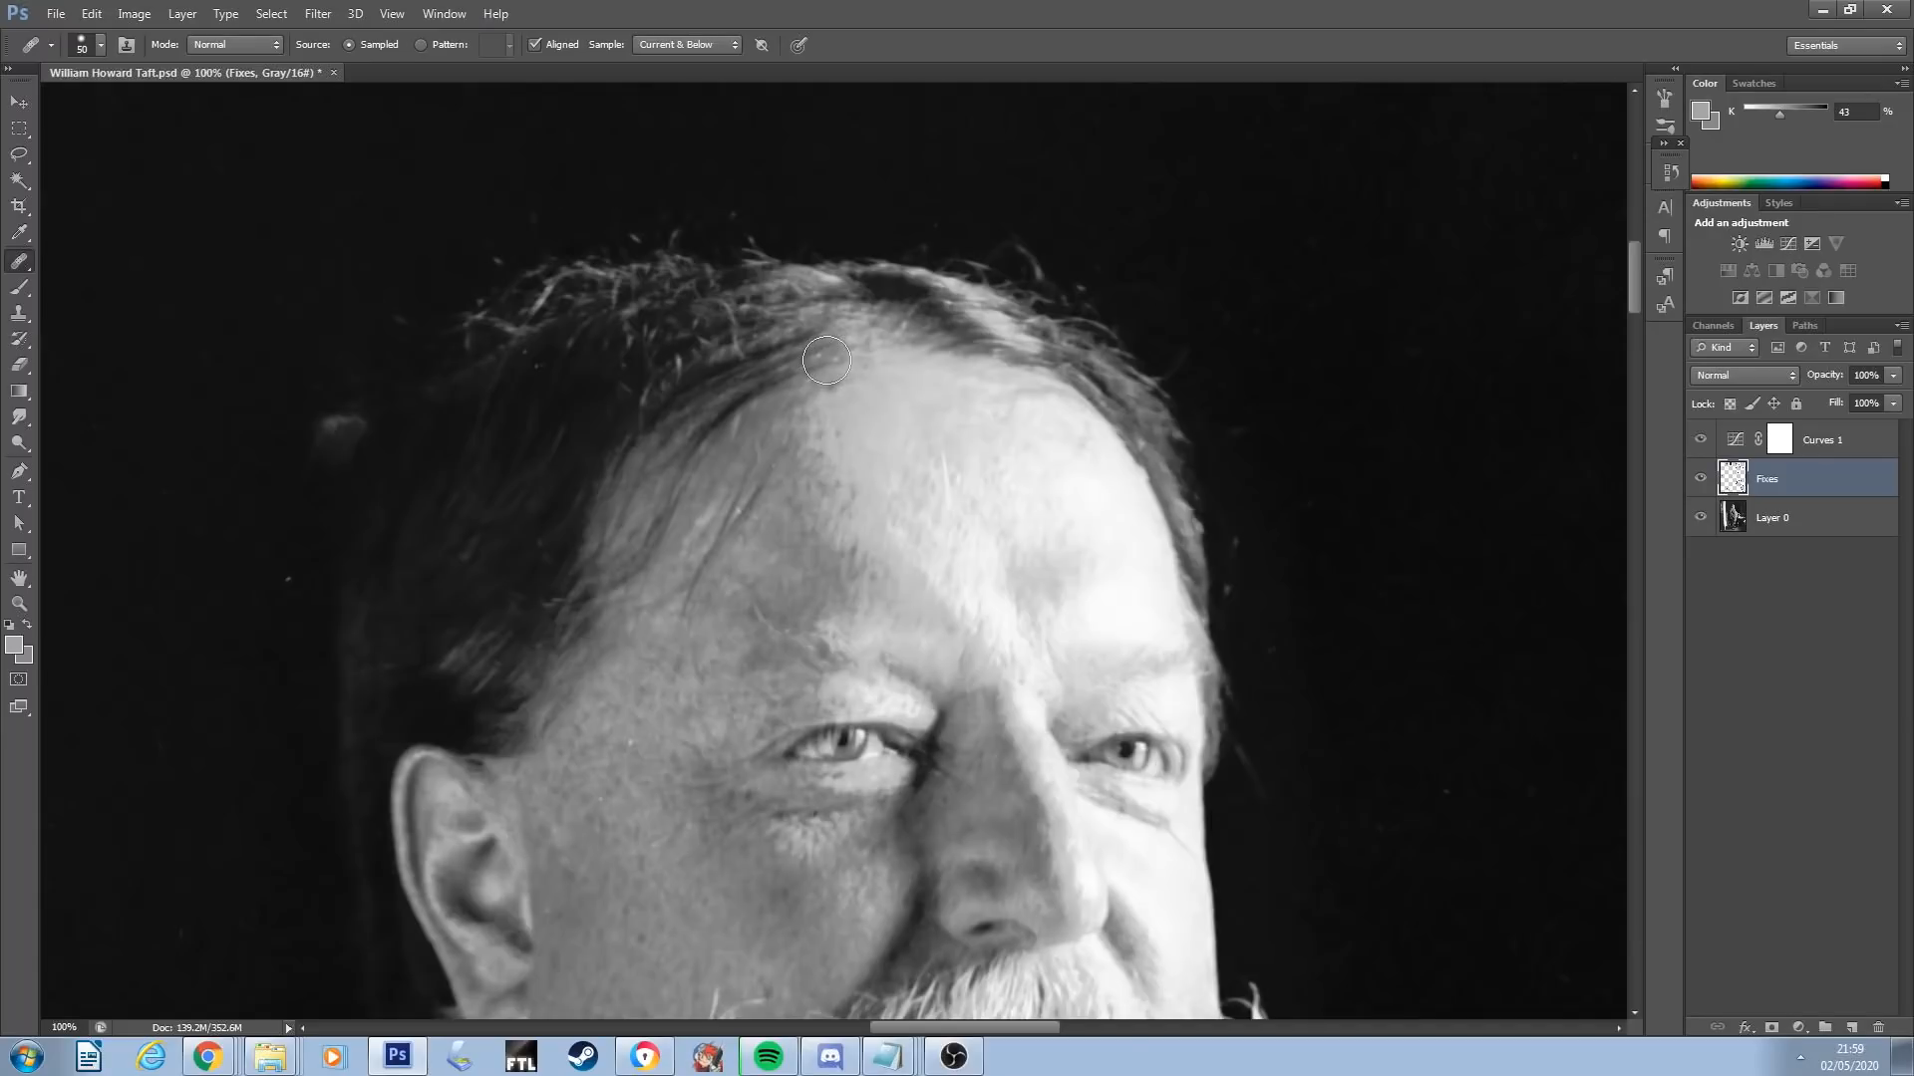
Heal blemishes along the front hairline using clean texture sampled beside them
left_click(824, 361)
left_click(786, 368, "alt")
left_click(894, 318)
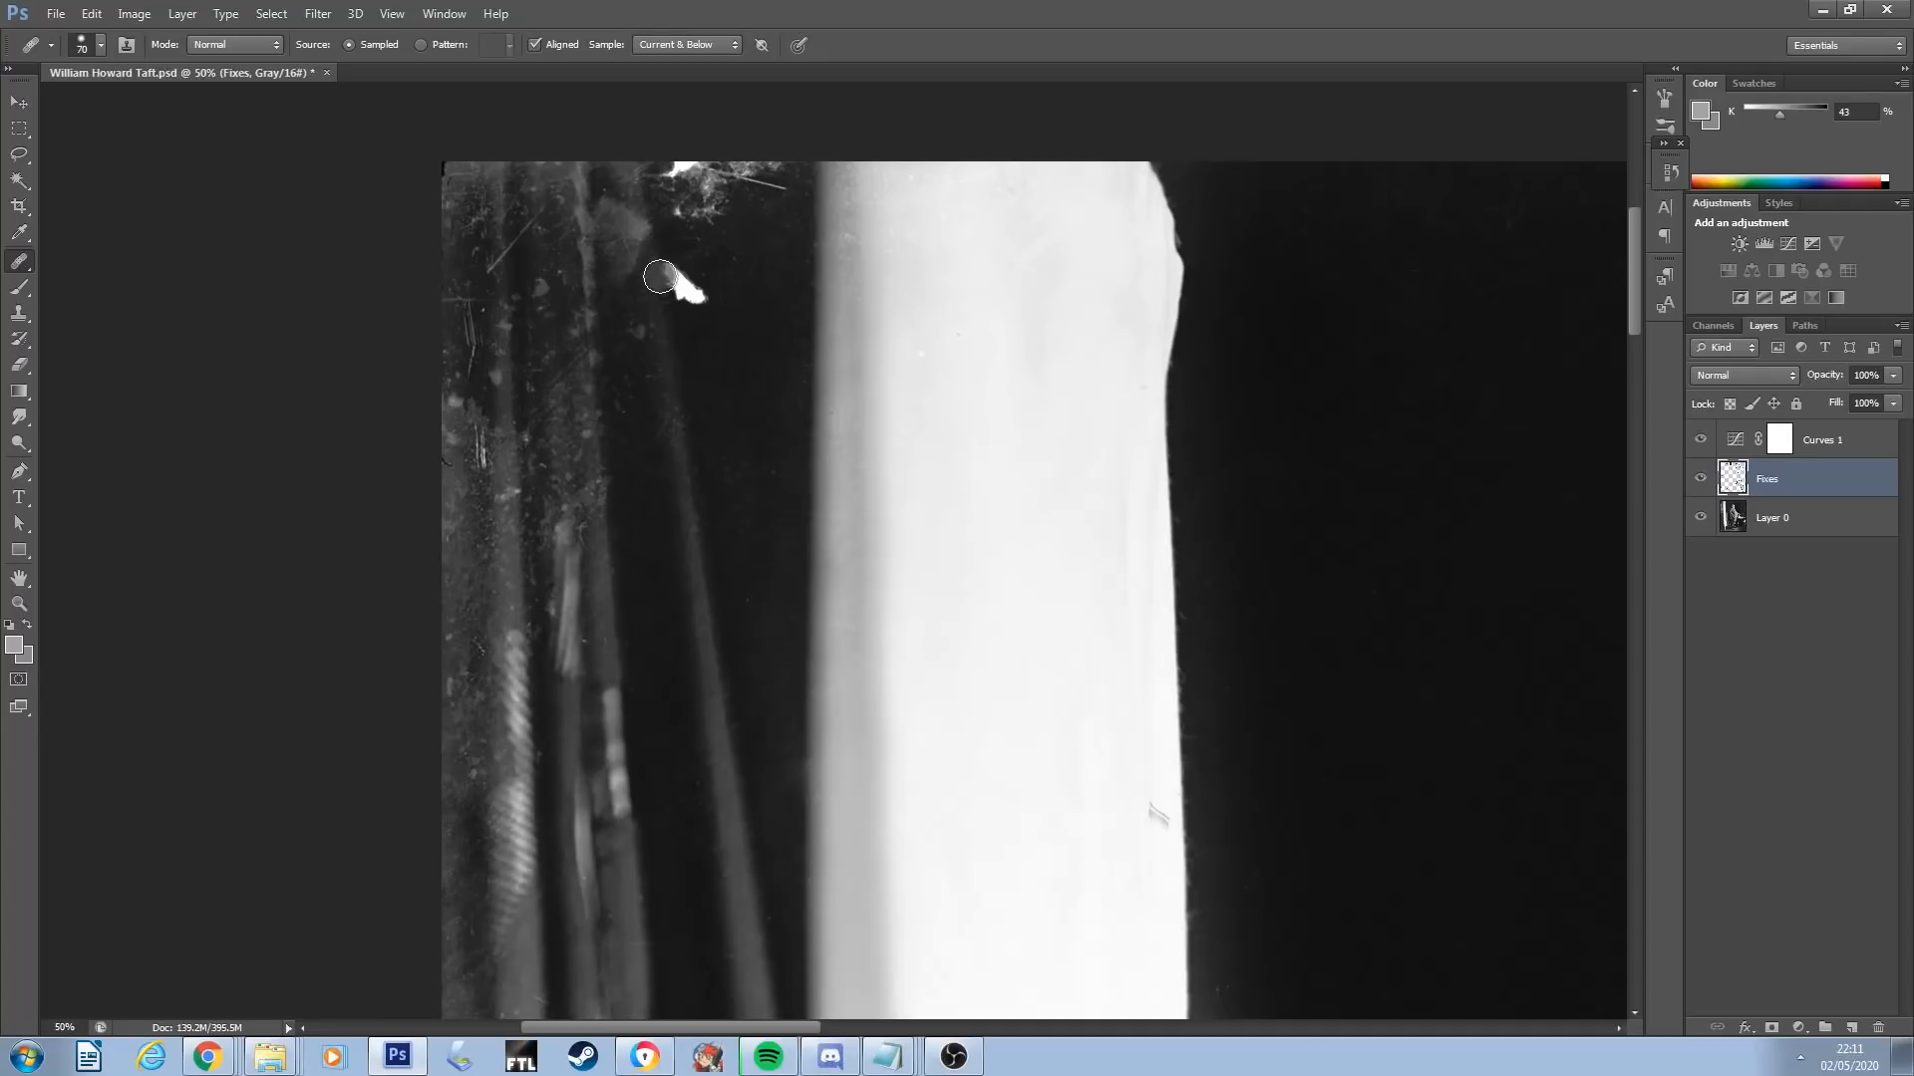
Heal the white blotch near the top of the dark curtain folds and sample clean background just below it
left_click_drag(678, 281, 704, 297)
left_click(684, 325, "alt")
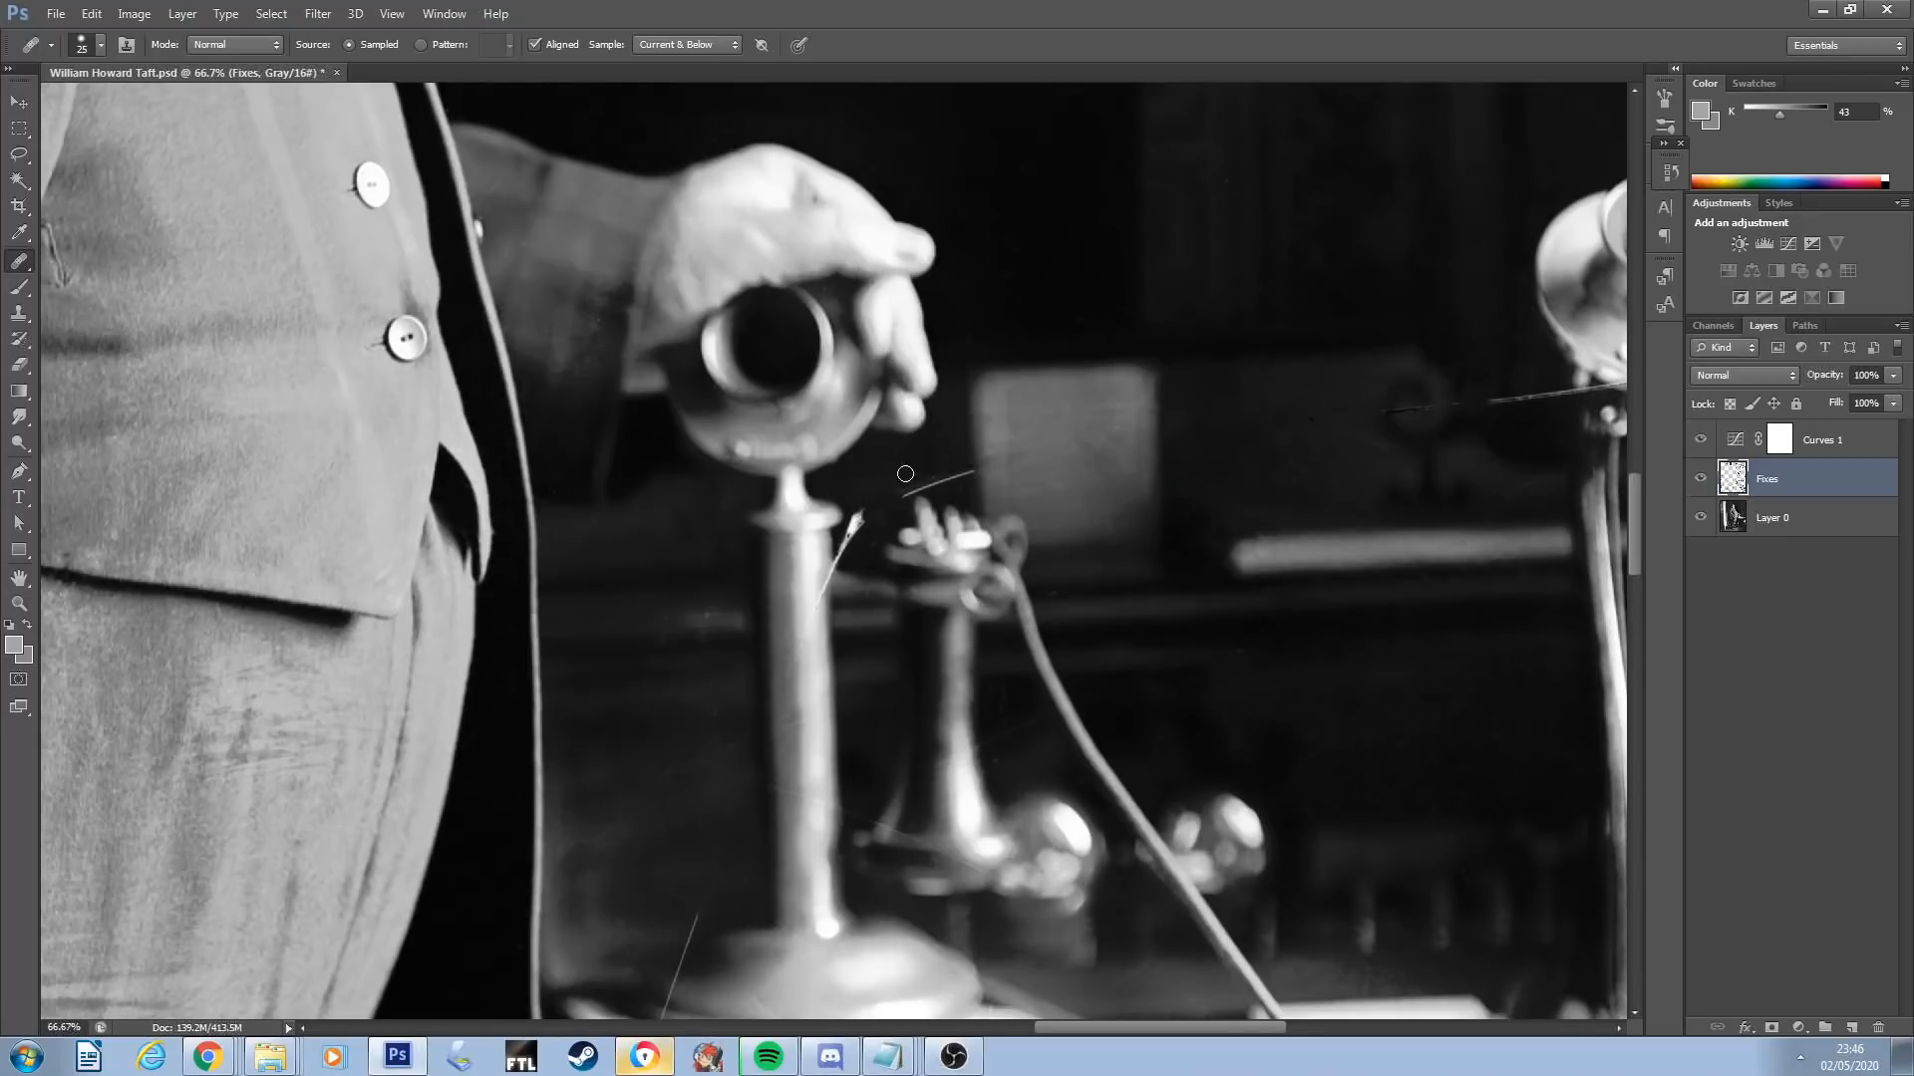
Heal the thin scratch above the rear telephone in the Taft photo and fine-tune the upper midtone points of Curves 1
left_click(947, 475)
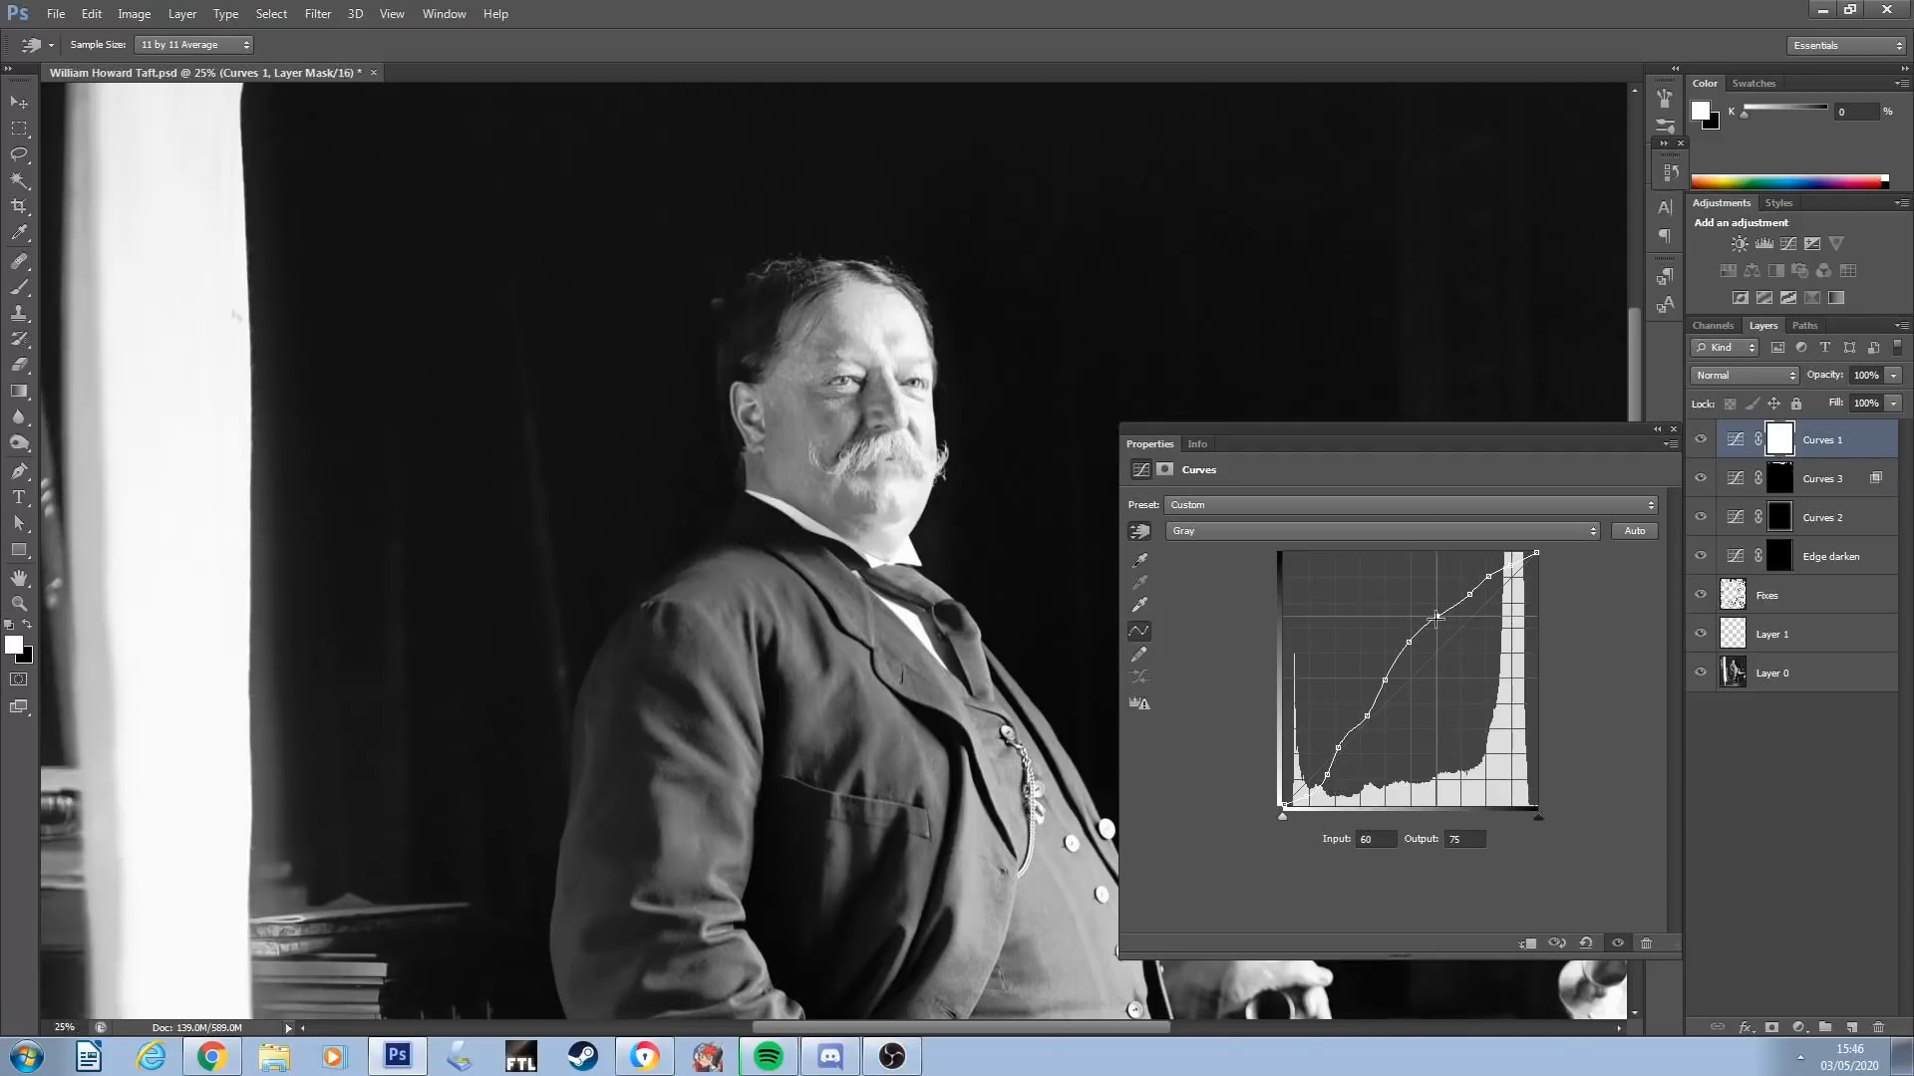
left_click(1436, 617)
left_click(1467, 592)
left_click_drag(1467, 592, 1472, 595)
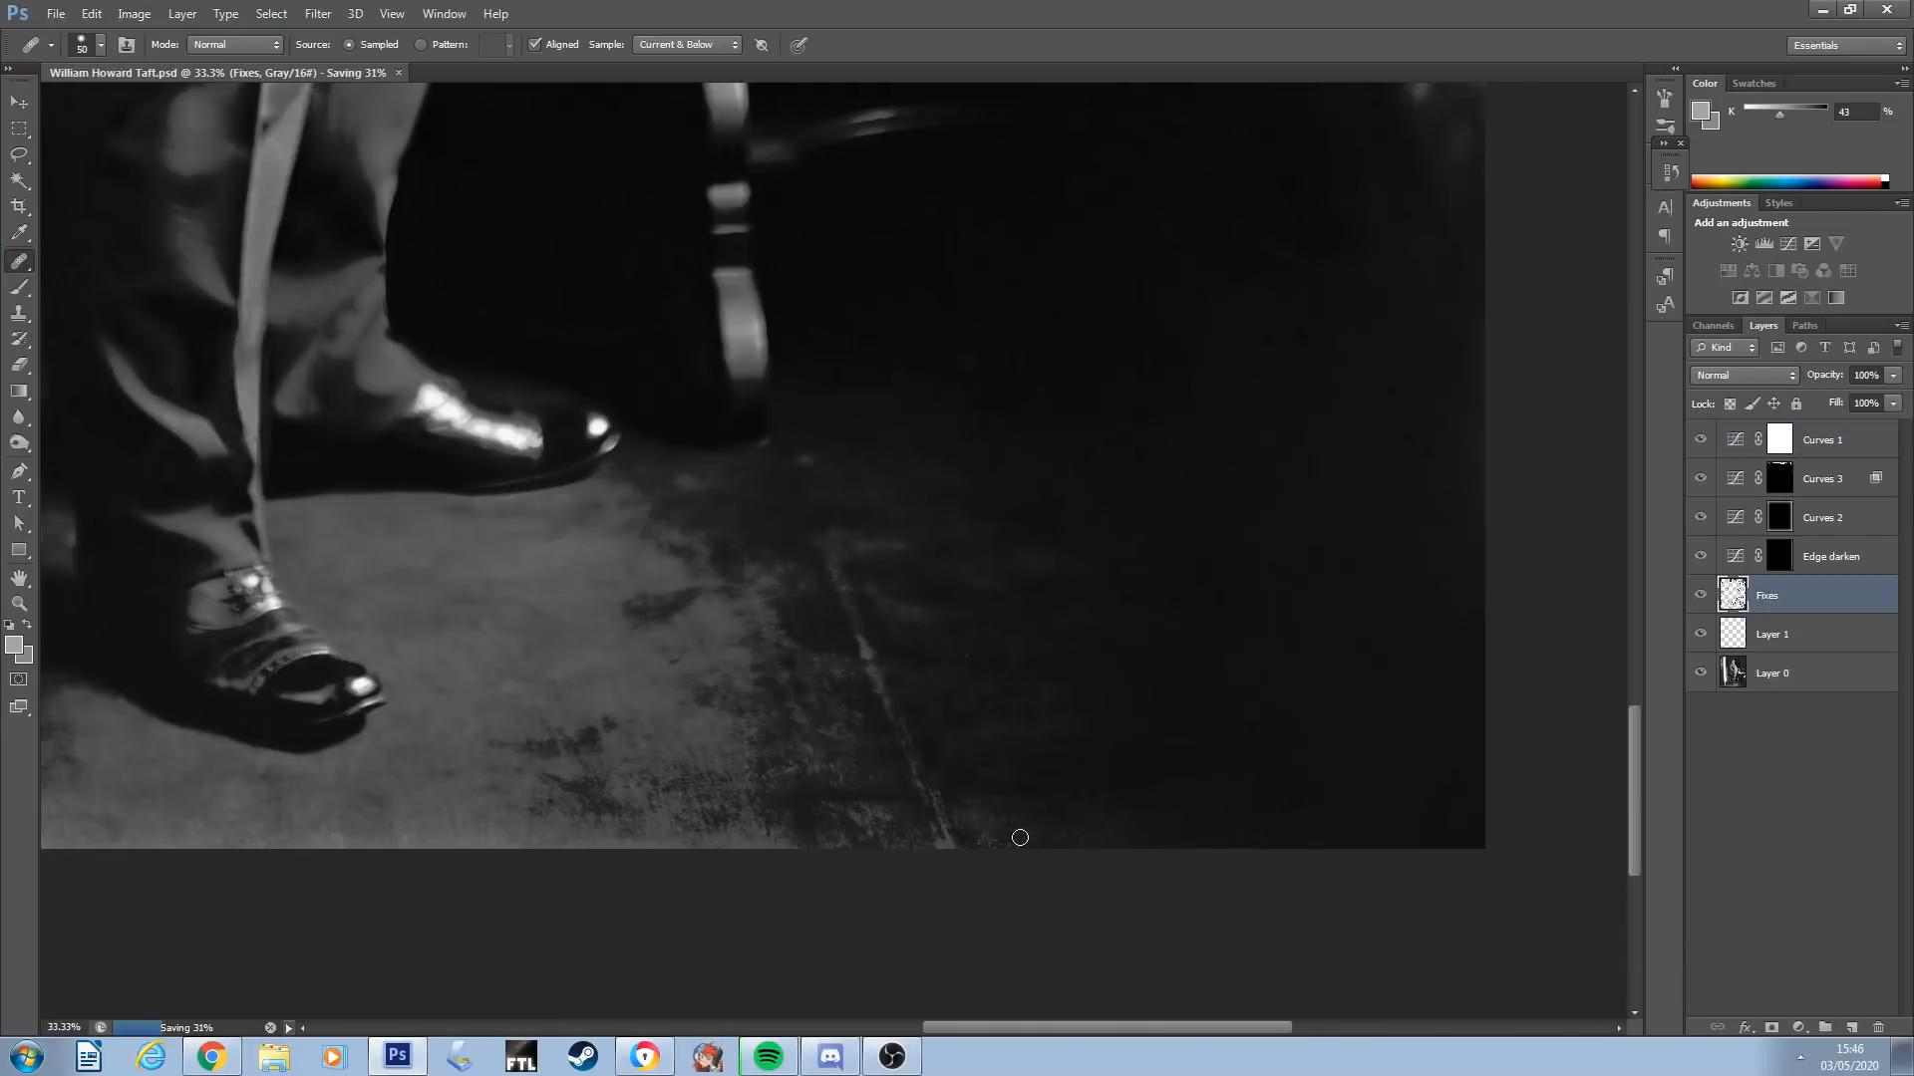
On the Fixes layer, heal the floor's bottom edge just beyond the diagonal floor line
left_click_drag(997, 848, 1044, 796)
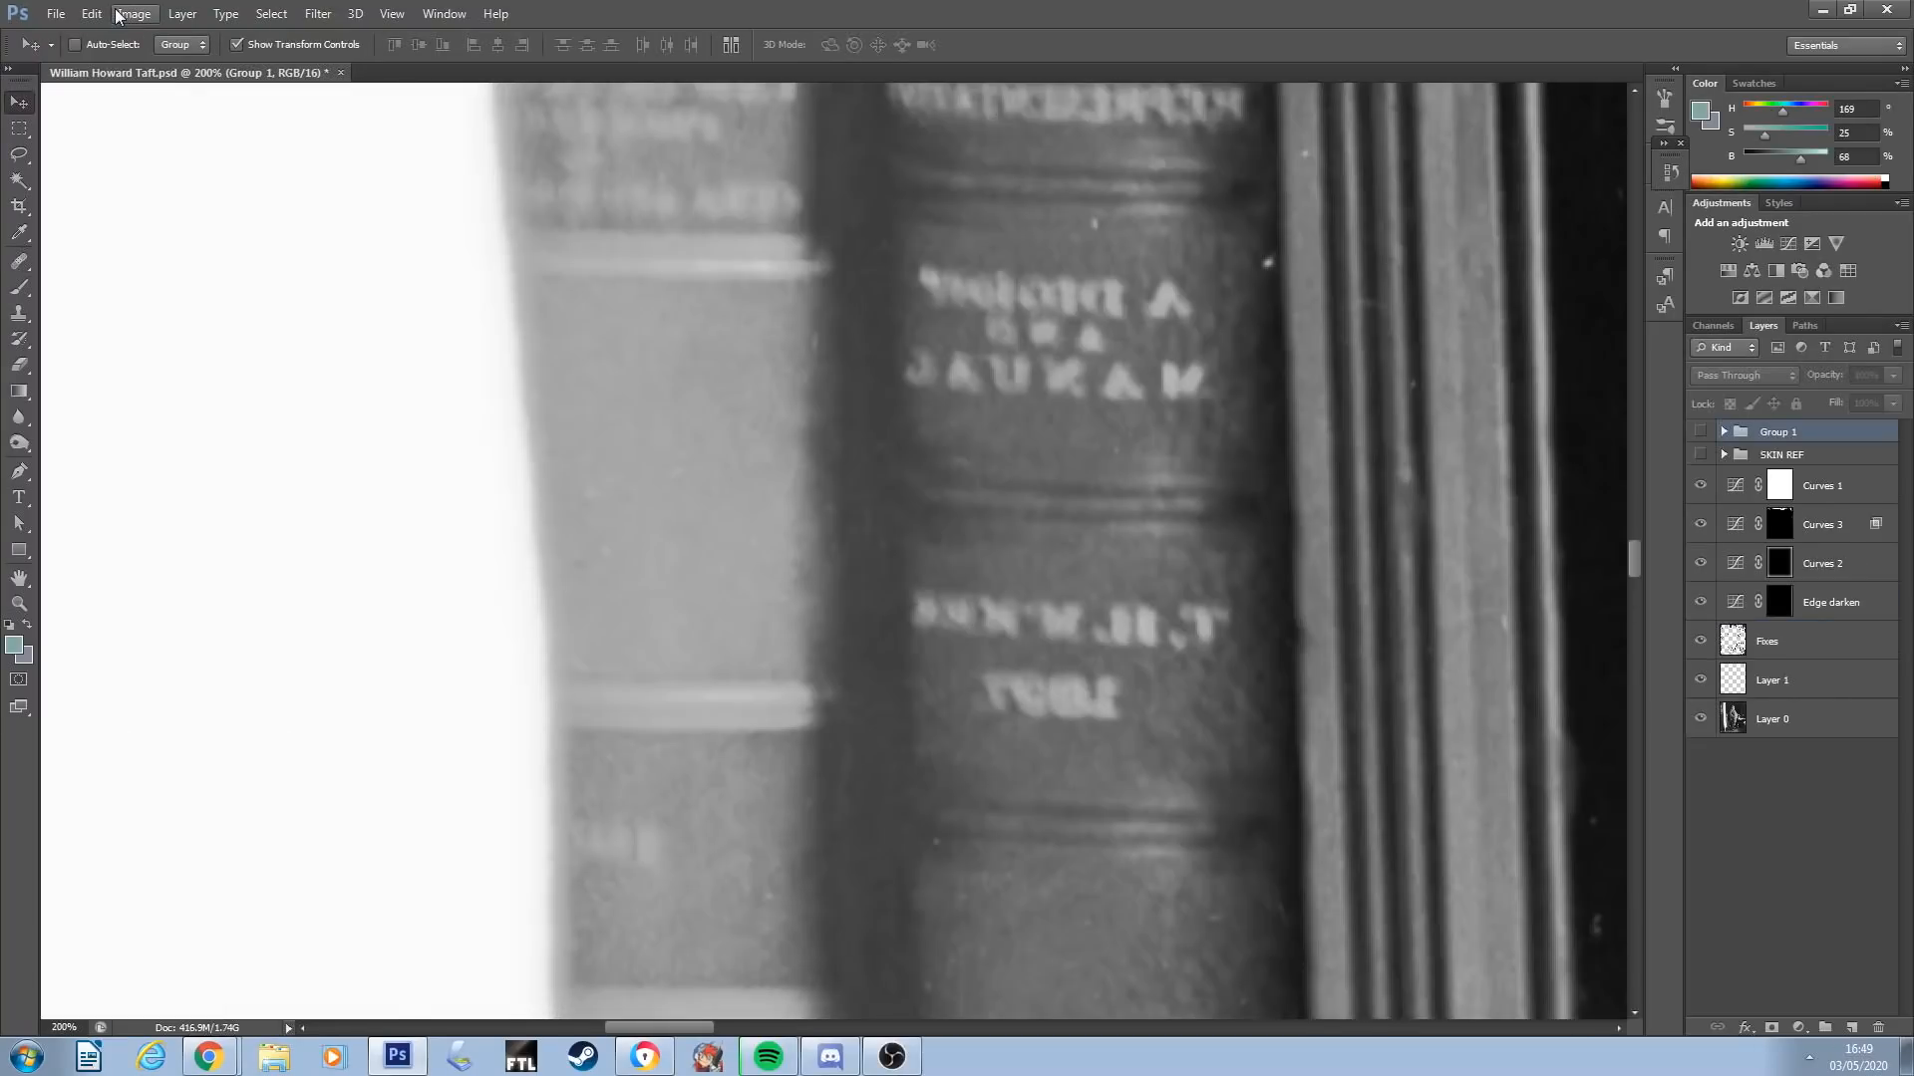
scroll(368, 363, "up", 5)
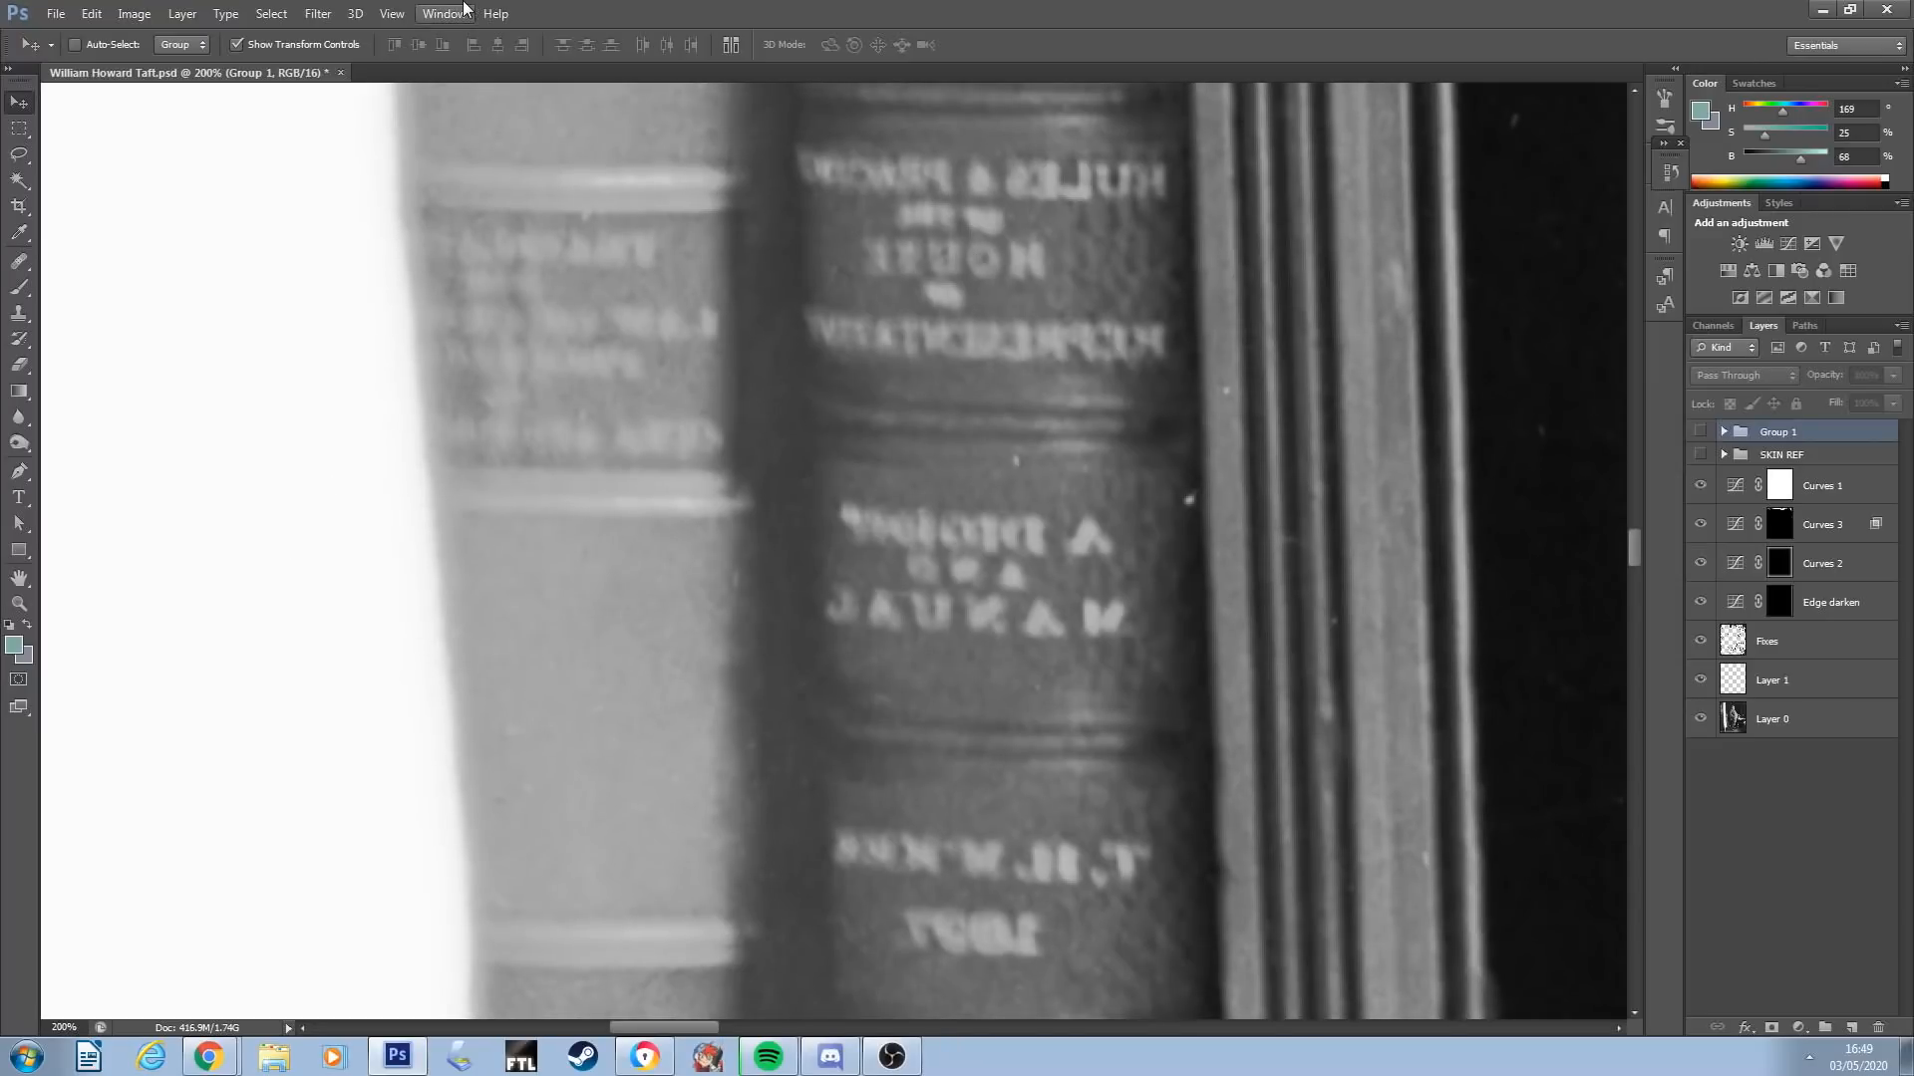
key("ctrl+minus")
key("ctrl+minus")
key("ctrl+minus")
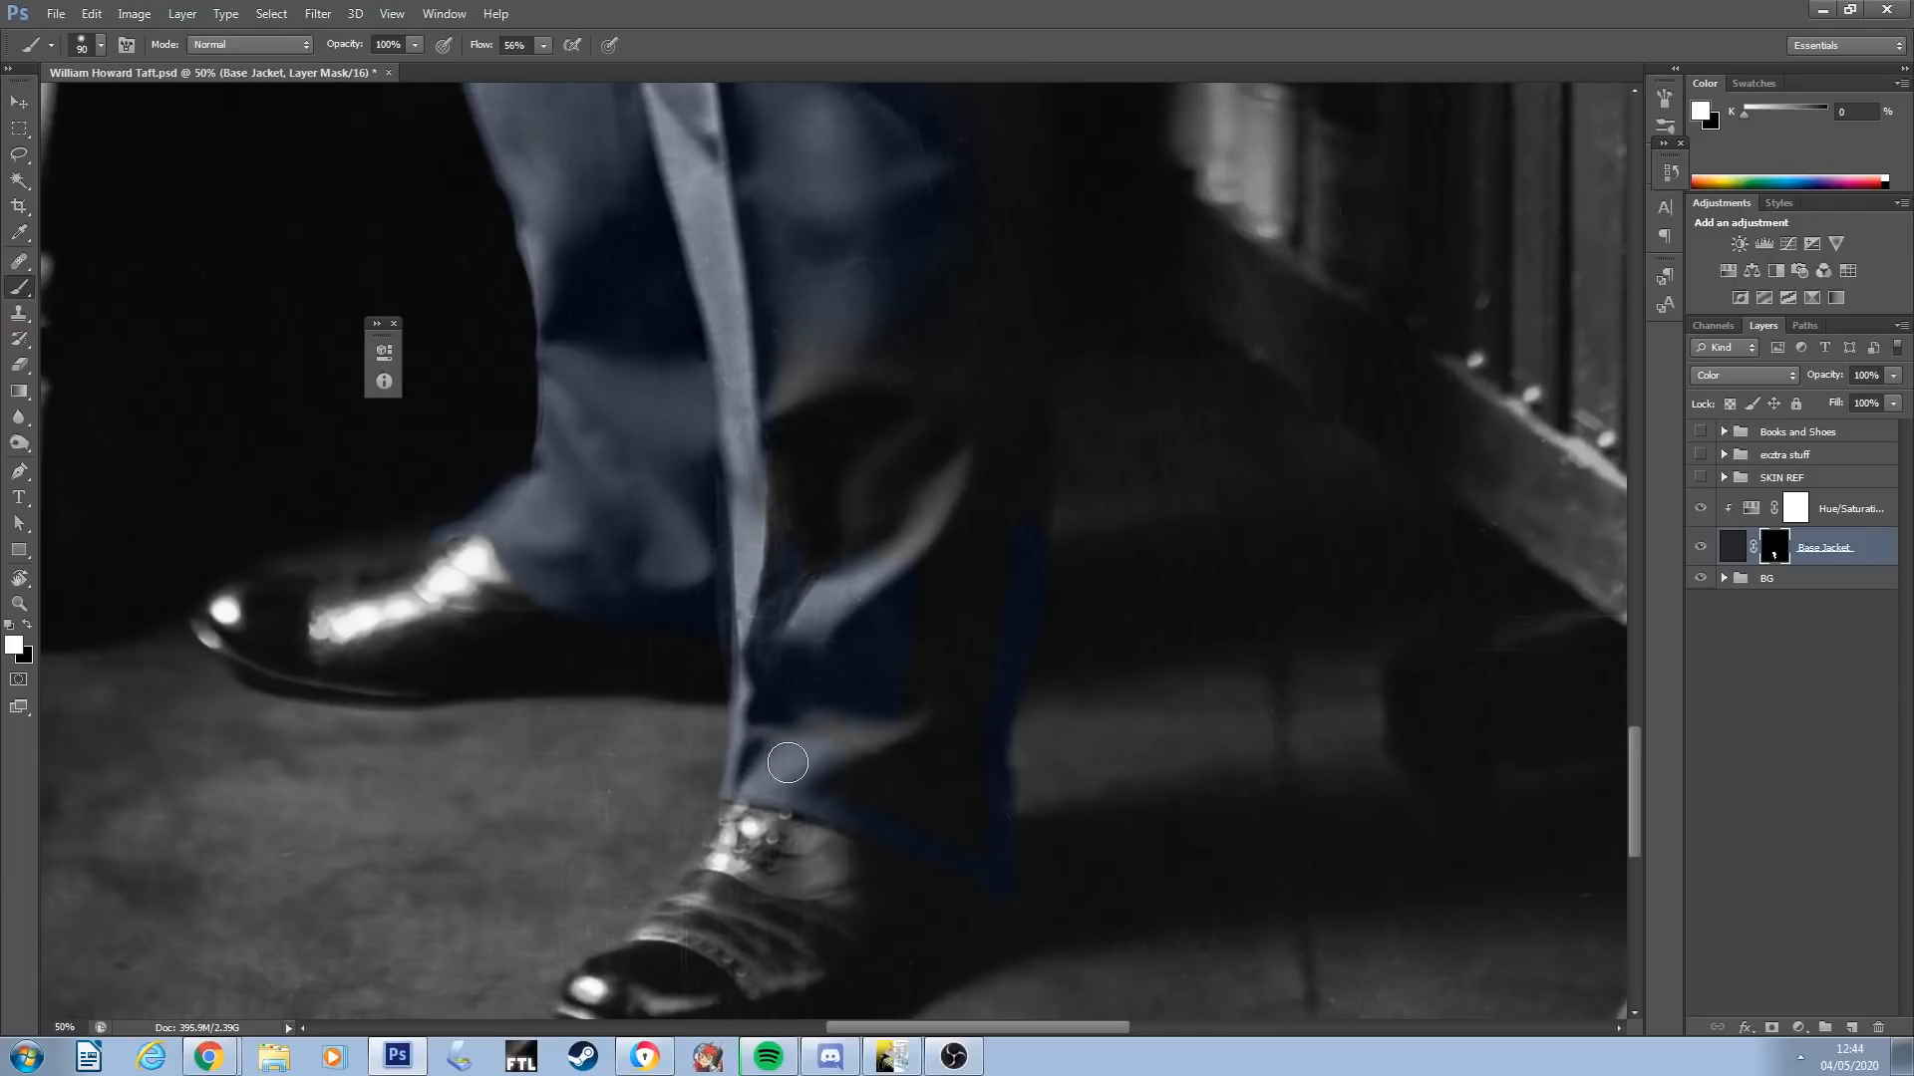
Paint the Base Jacket mask over the near trouser leg and limit the waistcoat's yellow-green Layer 32 by its underlying tones with Blend If
mouse_move(787, 764)
left_mouse_down()
mouse_move(856, 720)
mouse_move(895, 813)
mouse_move(963, 843)
mouse_move(979, 812)
mouse_move(934, 784)
mouse_move(894, 640)
mouse_move(891, 678)
mouse_move(939, 796)
mouse_move(967, 597)
mouse_move(1011, 522)
mouse_move(987, 419)
mouse_move(850, 657)
left_mouse_up()
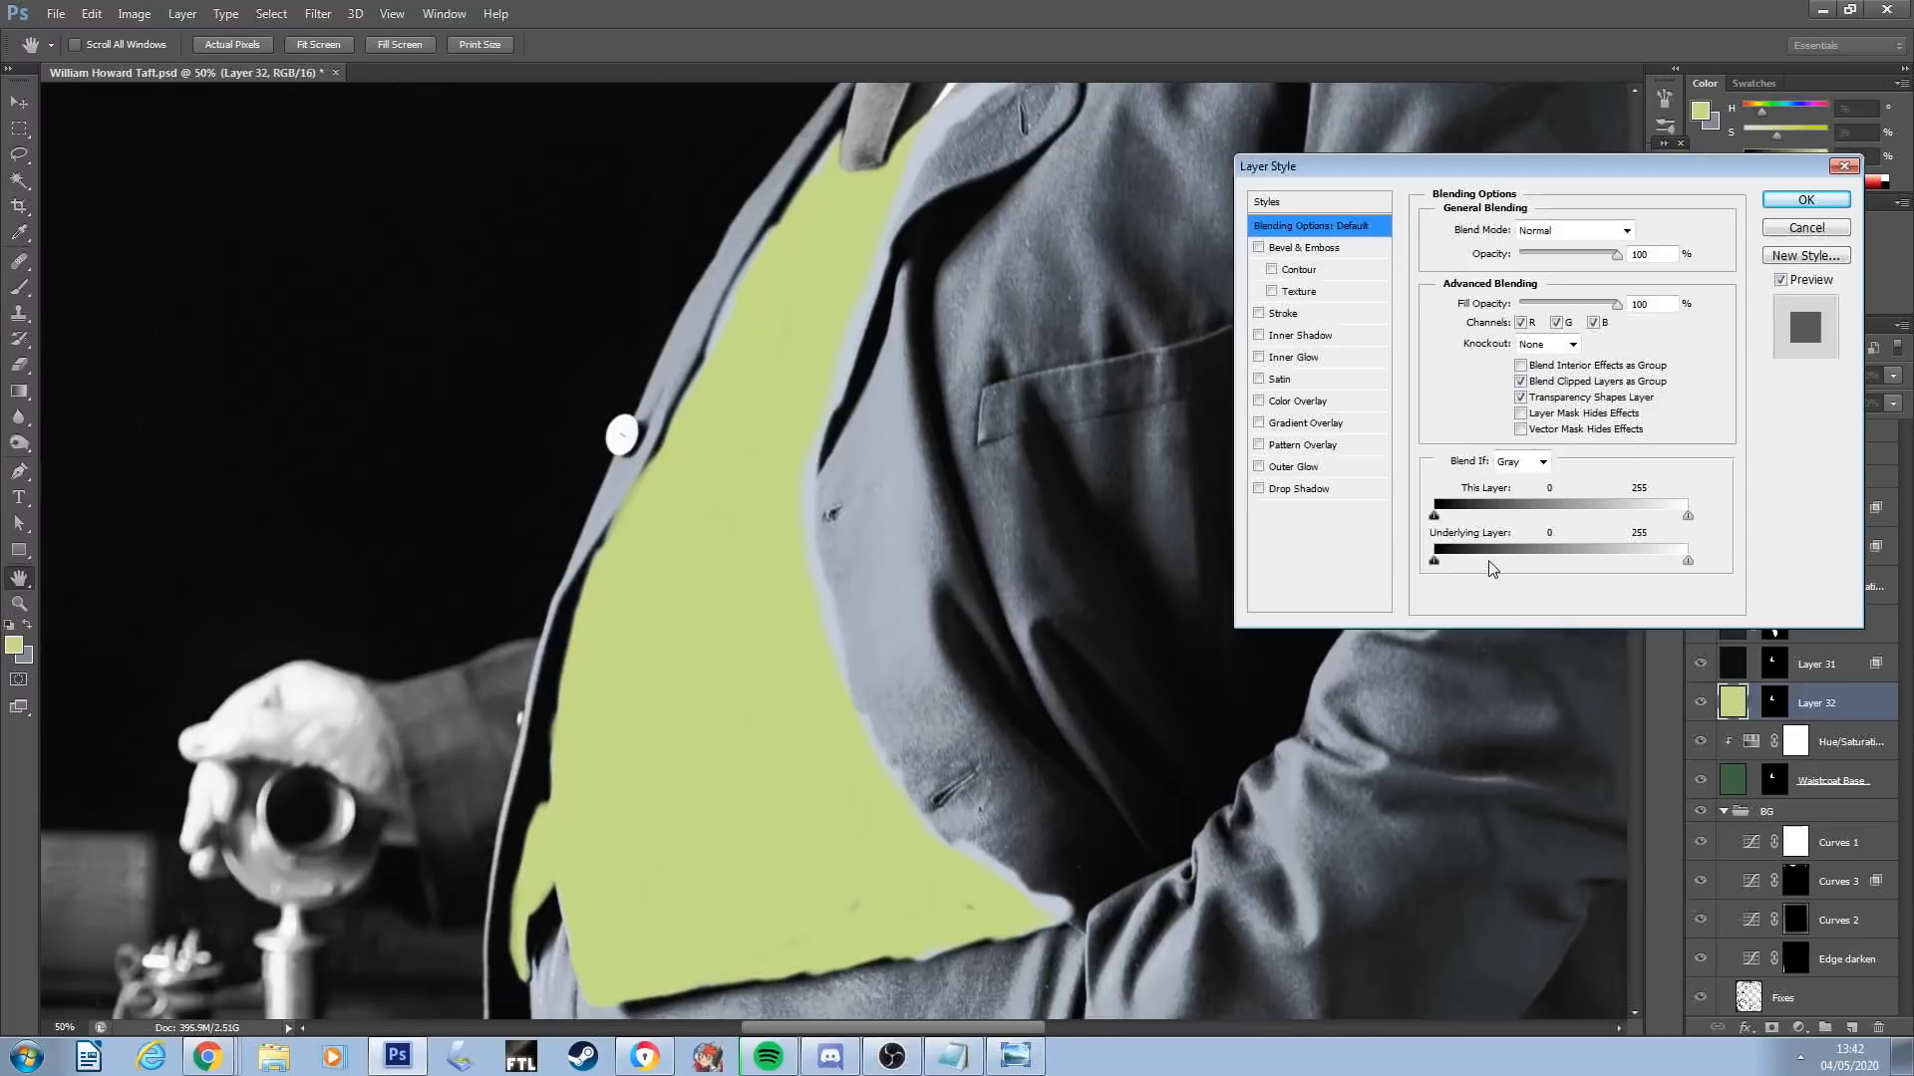
left_click_drag(1435, 561, 1615, 556)
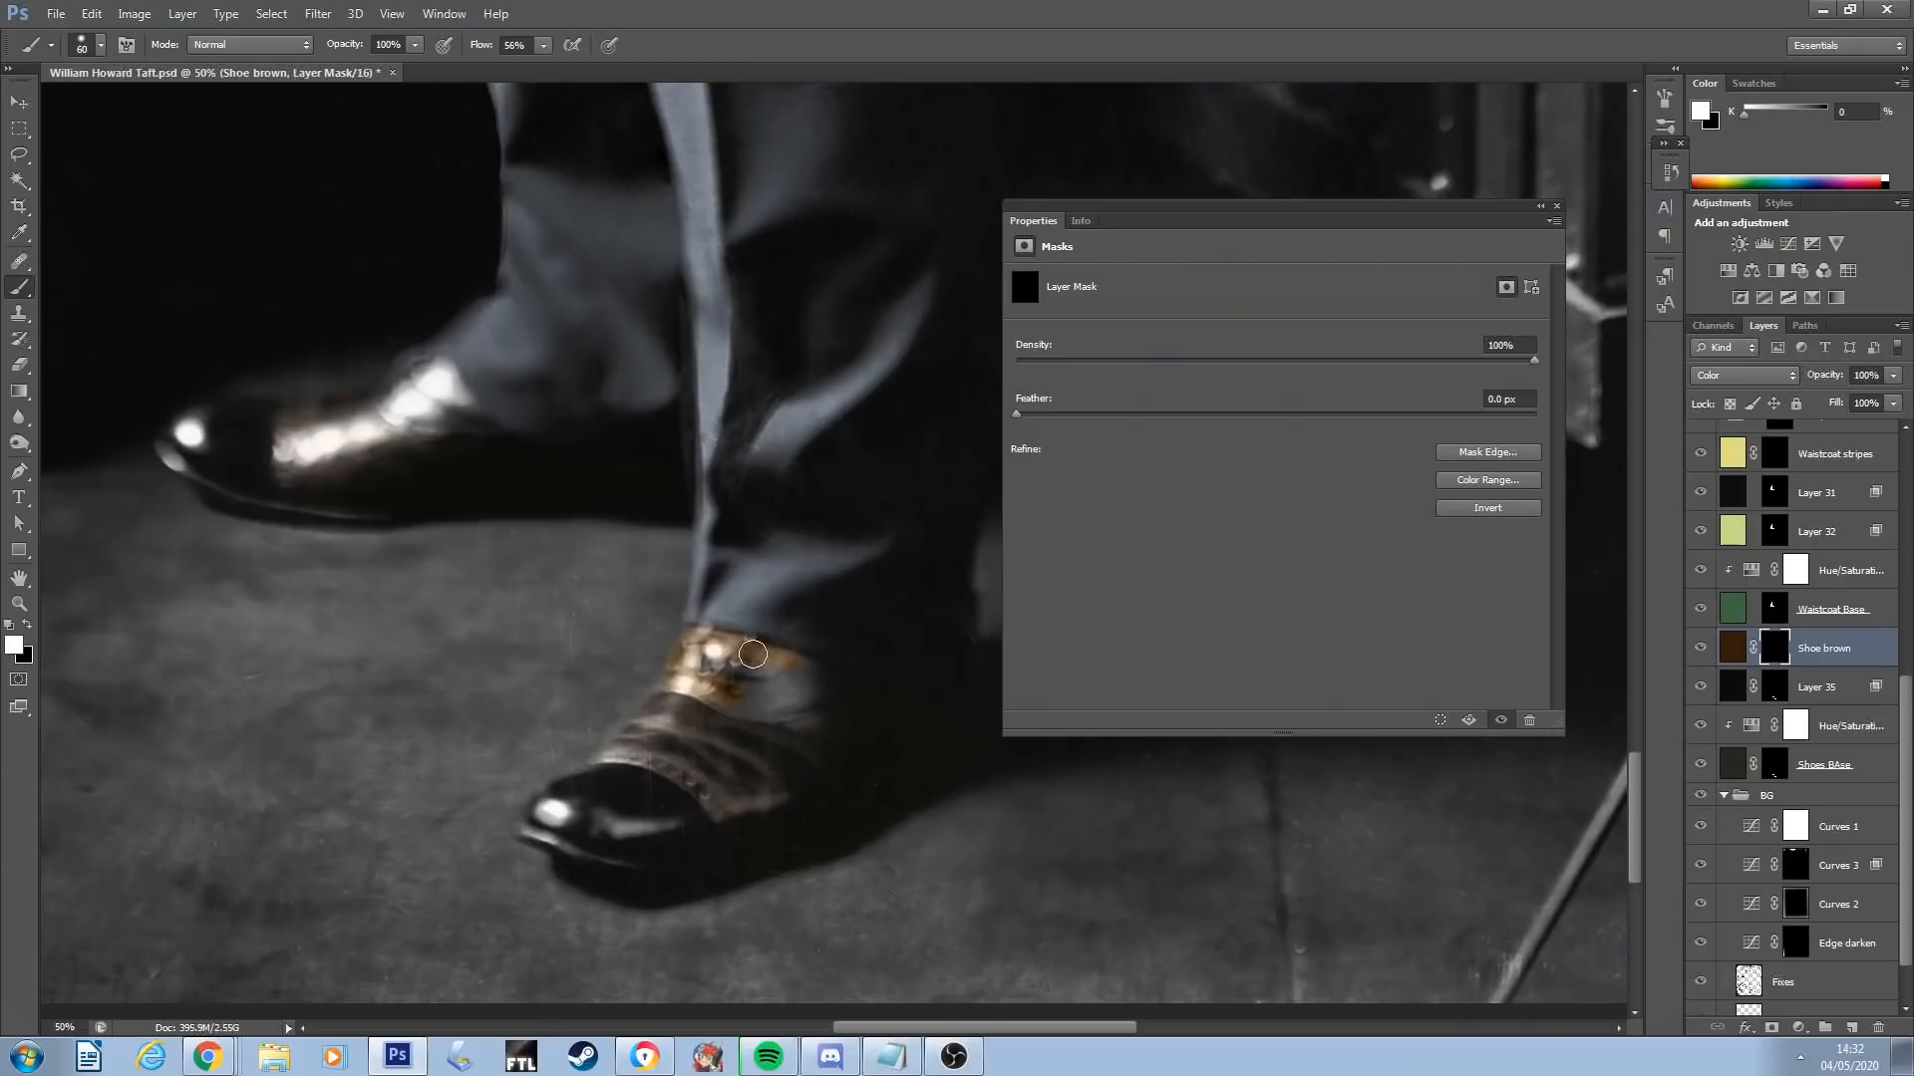
Paint brown over the ankle of the near shoe on the Shoe brown layer mask
left_click_drag(793, 711, 785, 706)
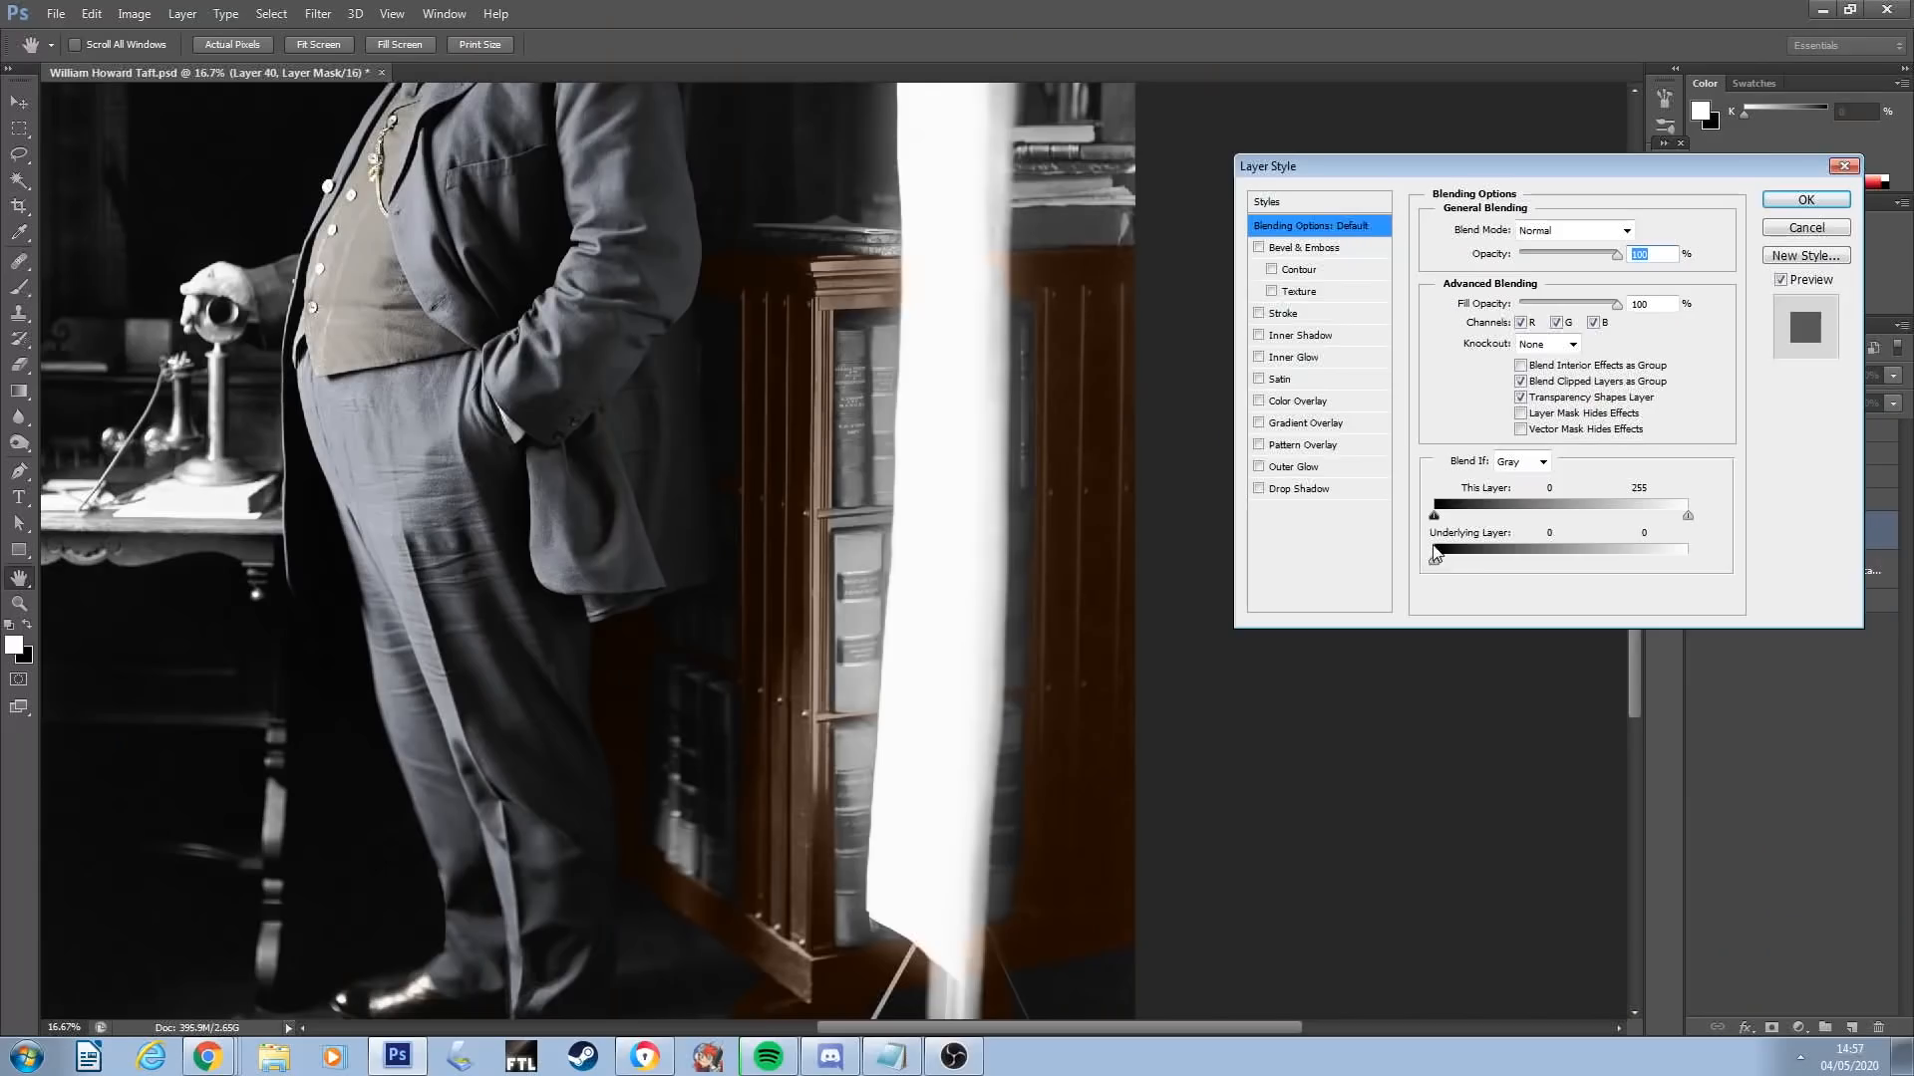
Tune the underlying-layer Blend If ranges of Layer 40 and Layer 43 to control where their colours cover the photo
left_click_drag(1456, 555, 1452, 559)
key("alt")
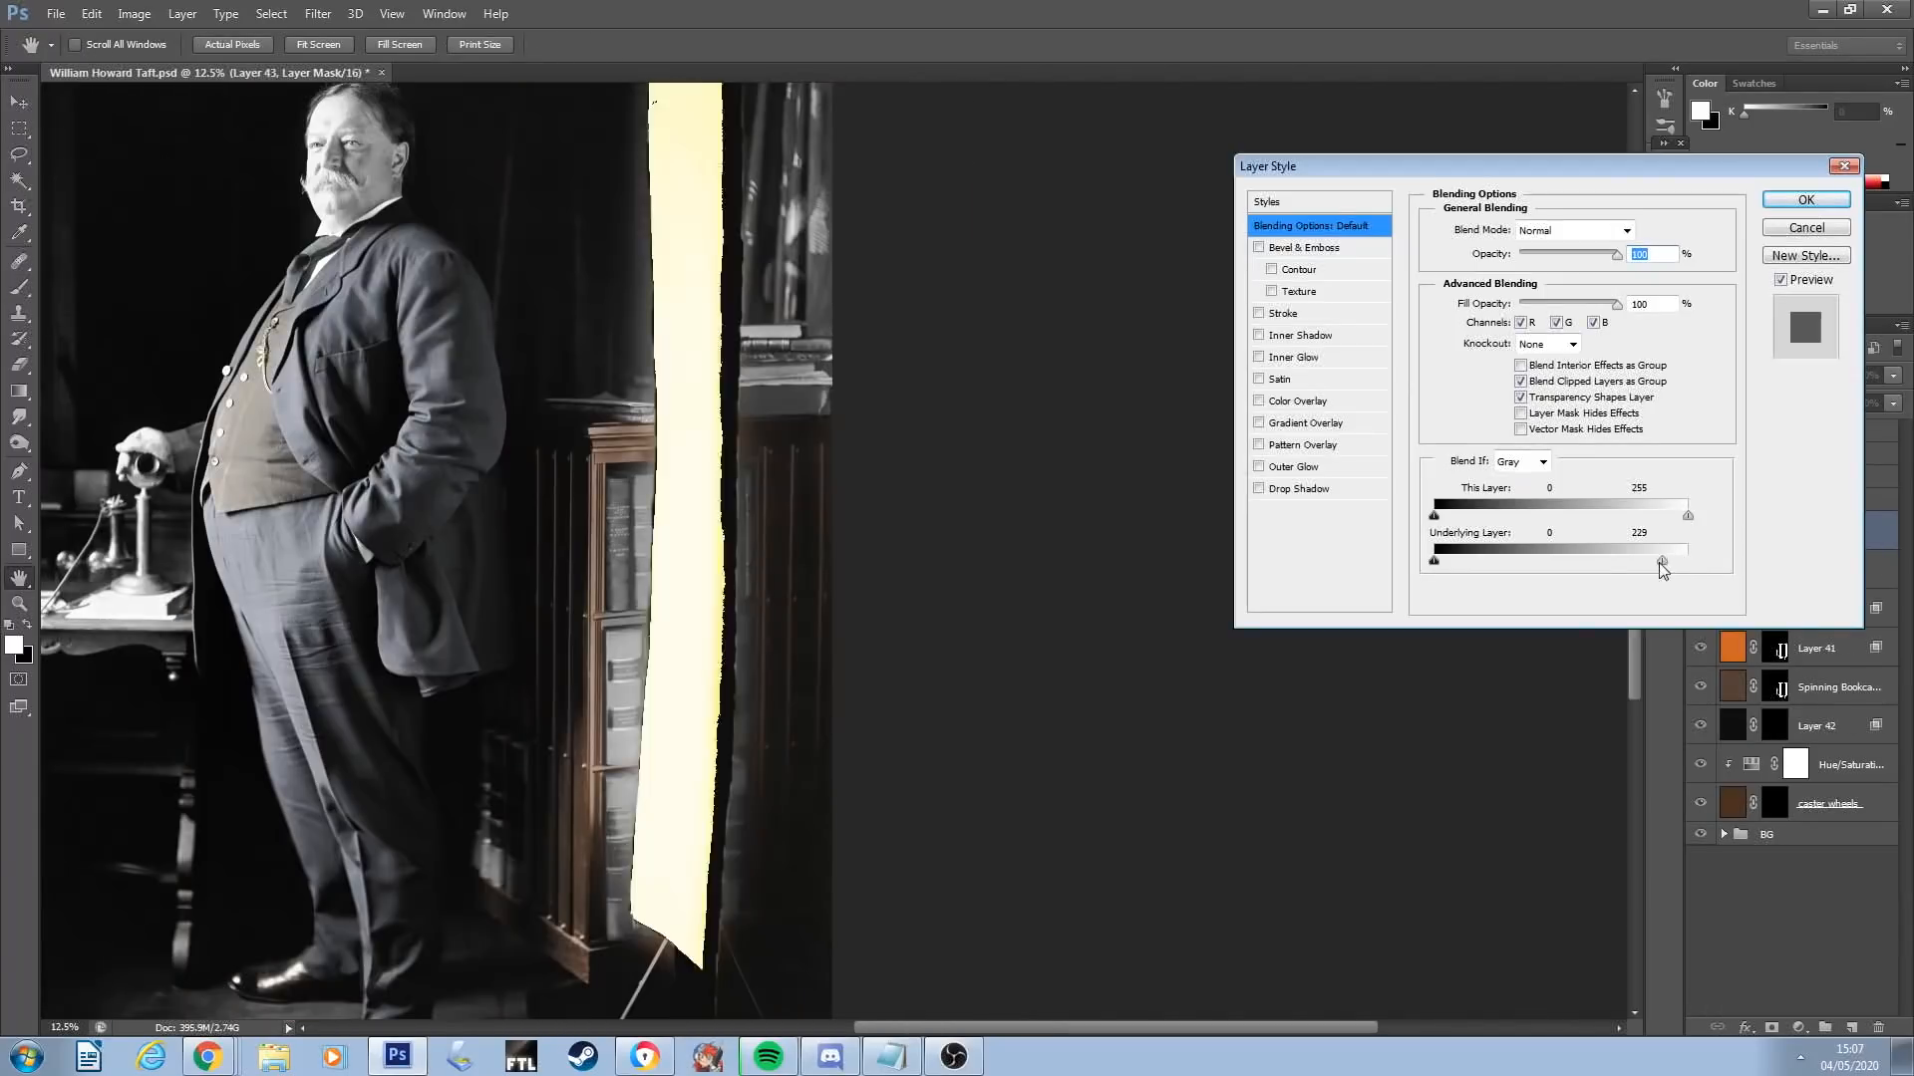
left_click_drag(1507, 543, 1606, 561)
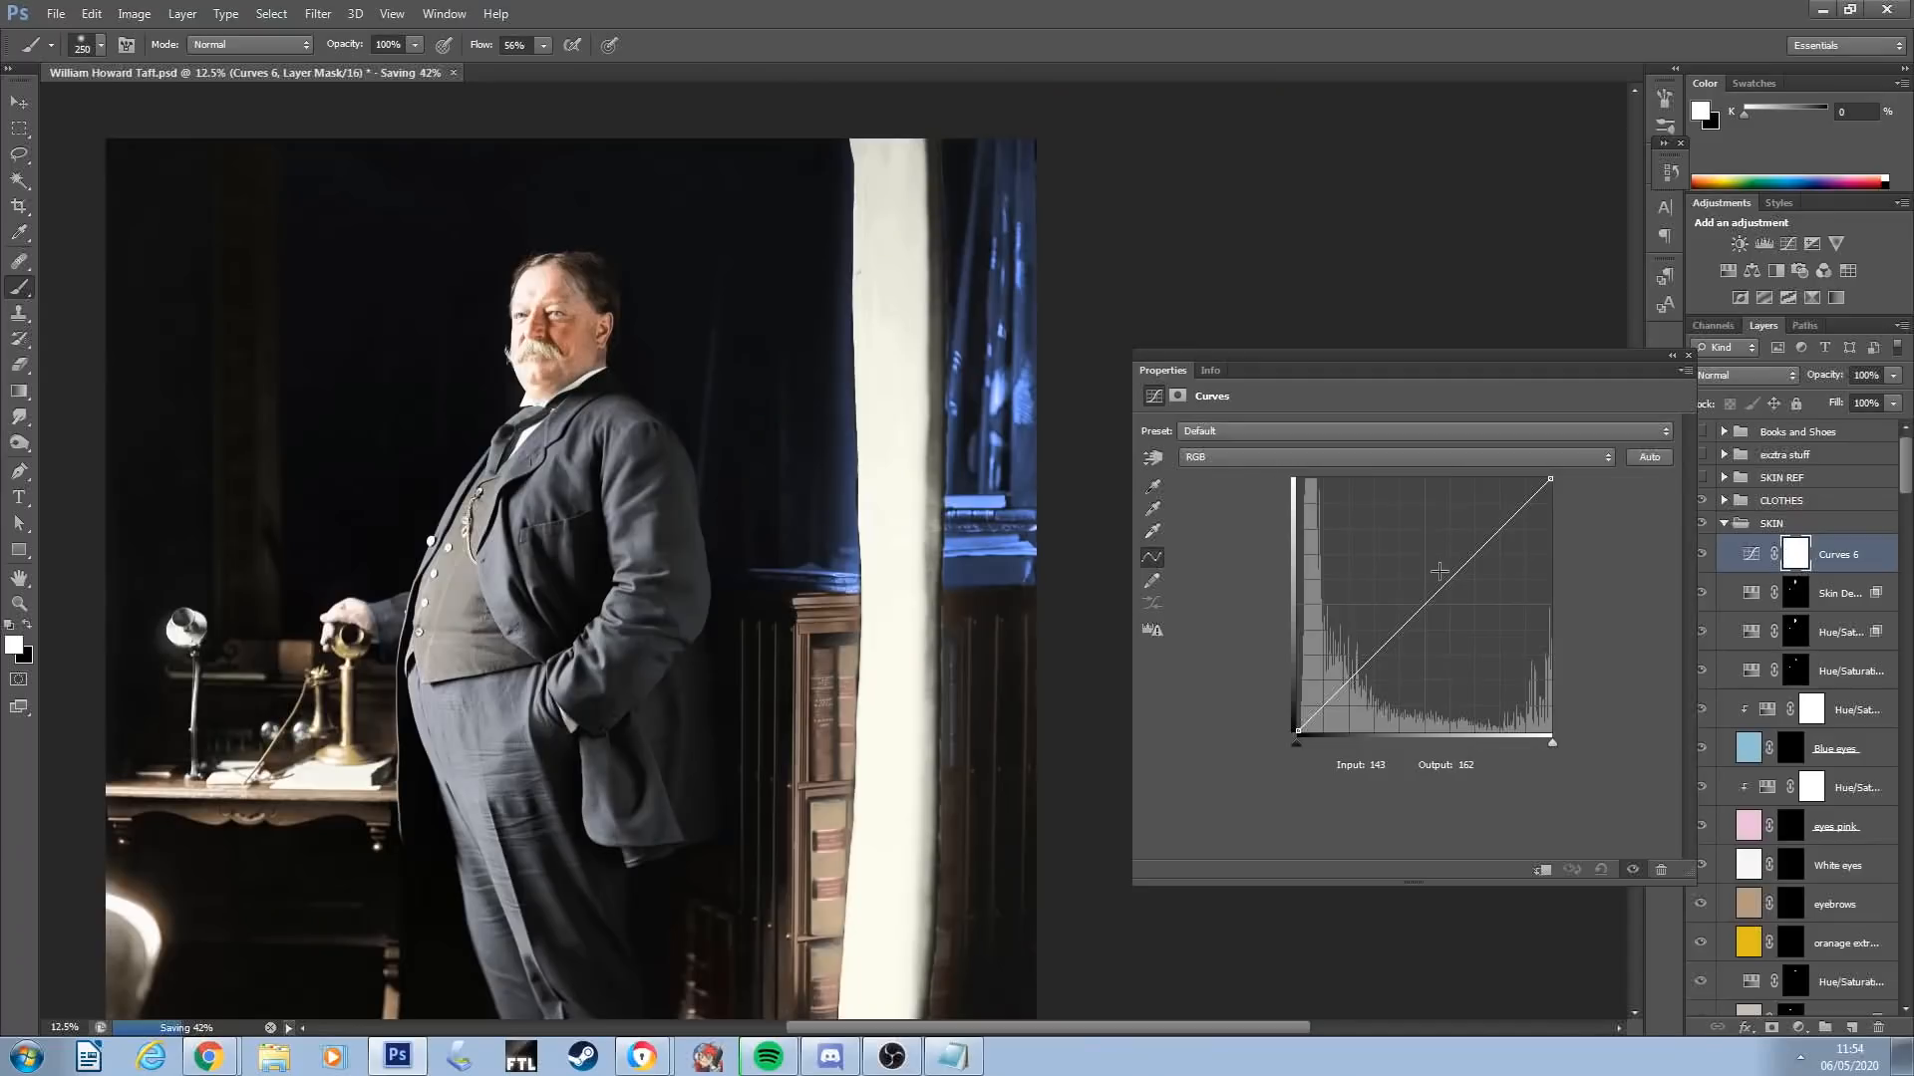
Discard the RGB midtone point on Curves 6 and raise the midtones of its Red and Green channel curves
left_click_drag(1436, 593, 1437, 625)
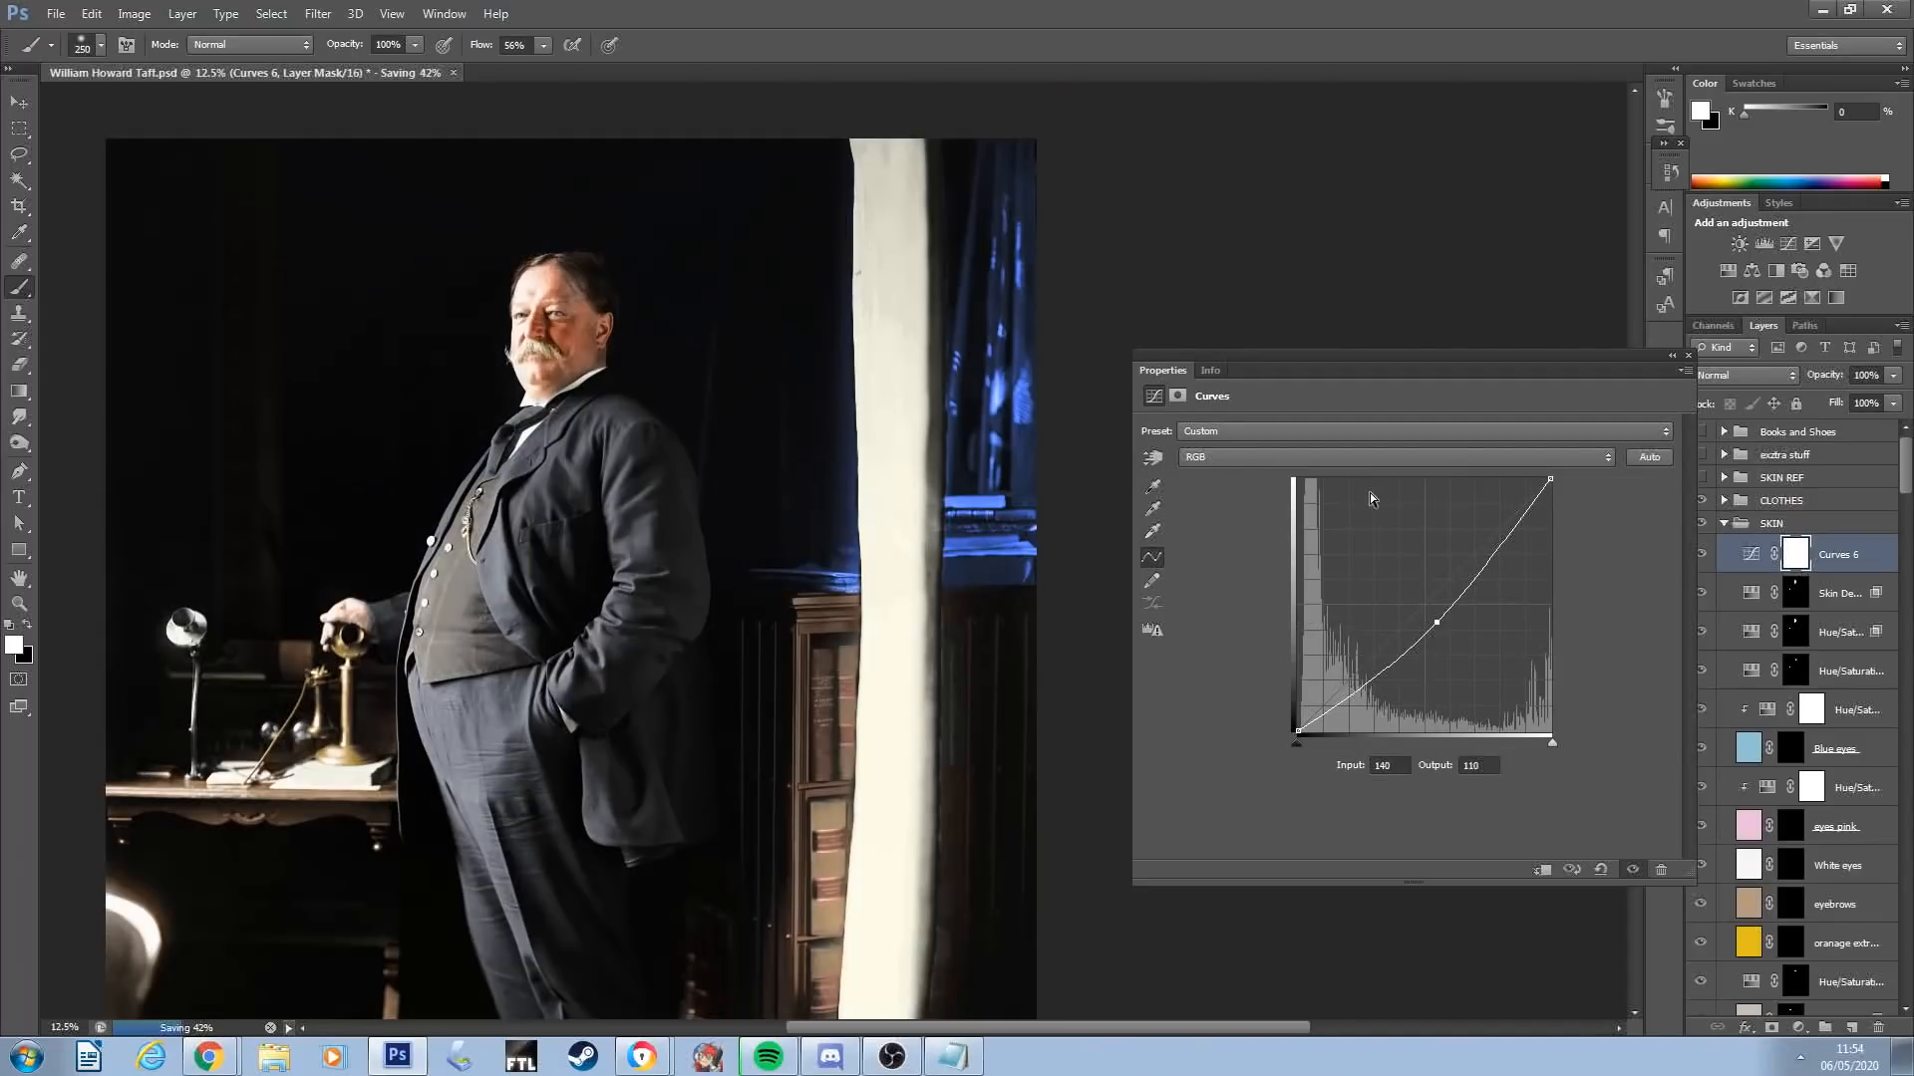
key("Delete")
left_click(1392, 459)
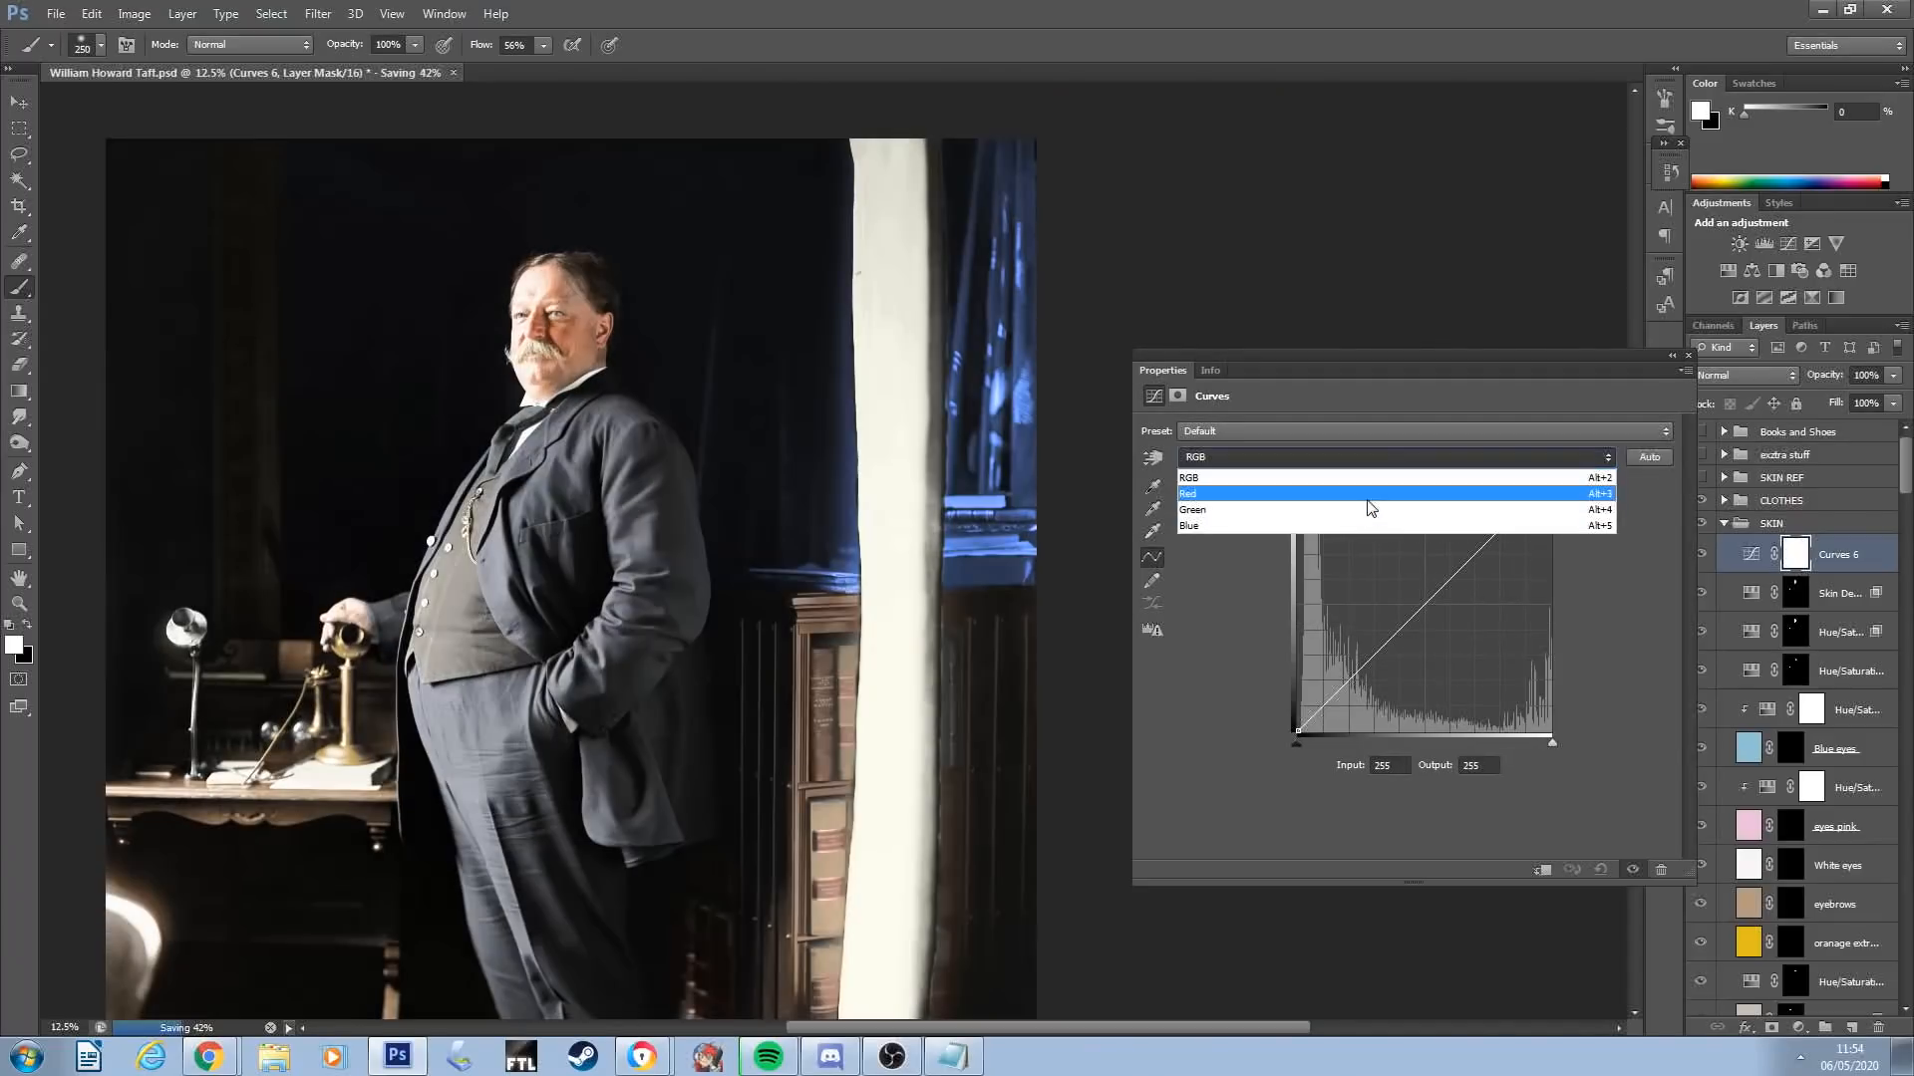
left_click(1367, 493)
left_click(1414, 568)
left_click(1399, 458)
left_click(1389, 504)
left_click(1421, 587)
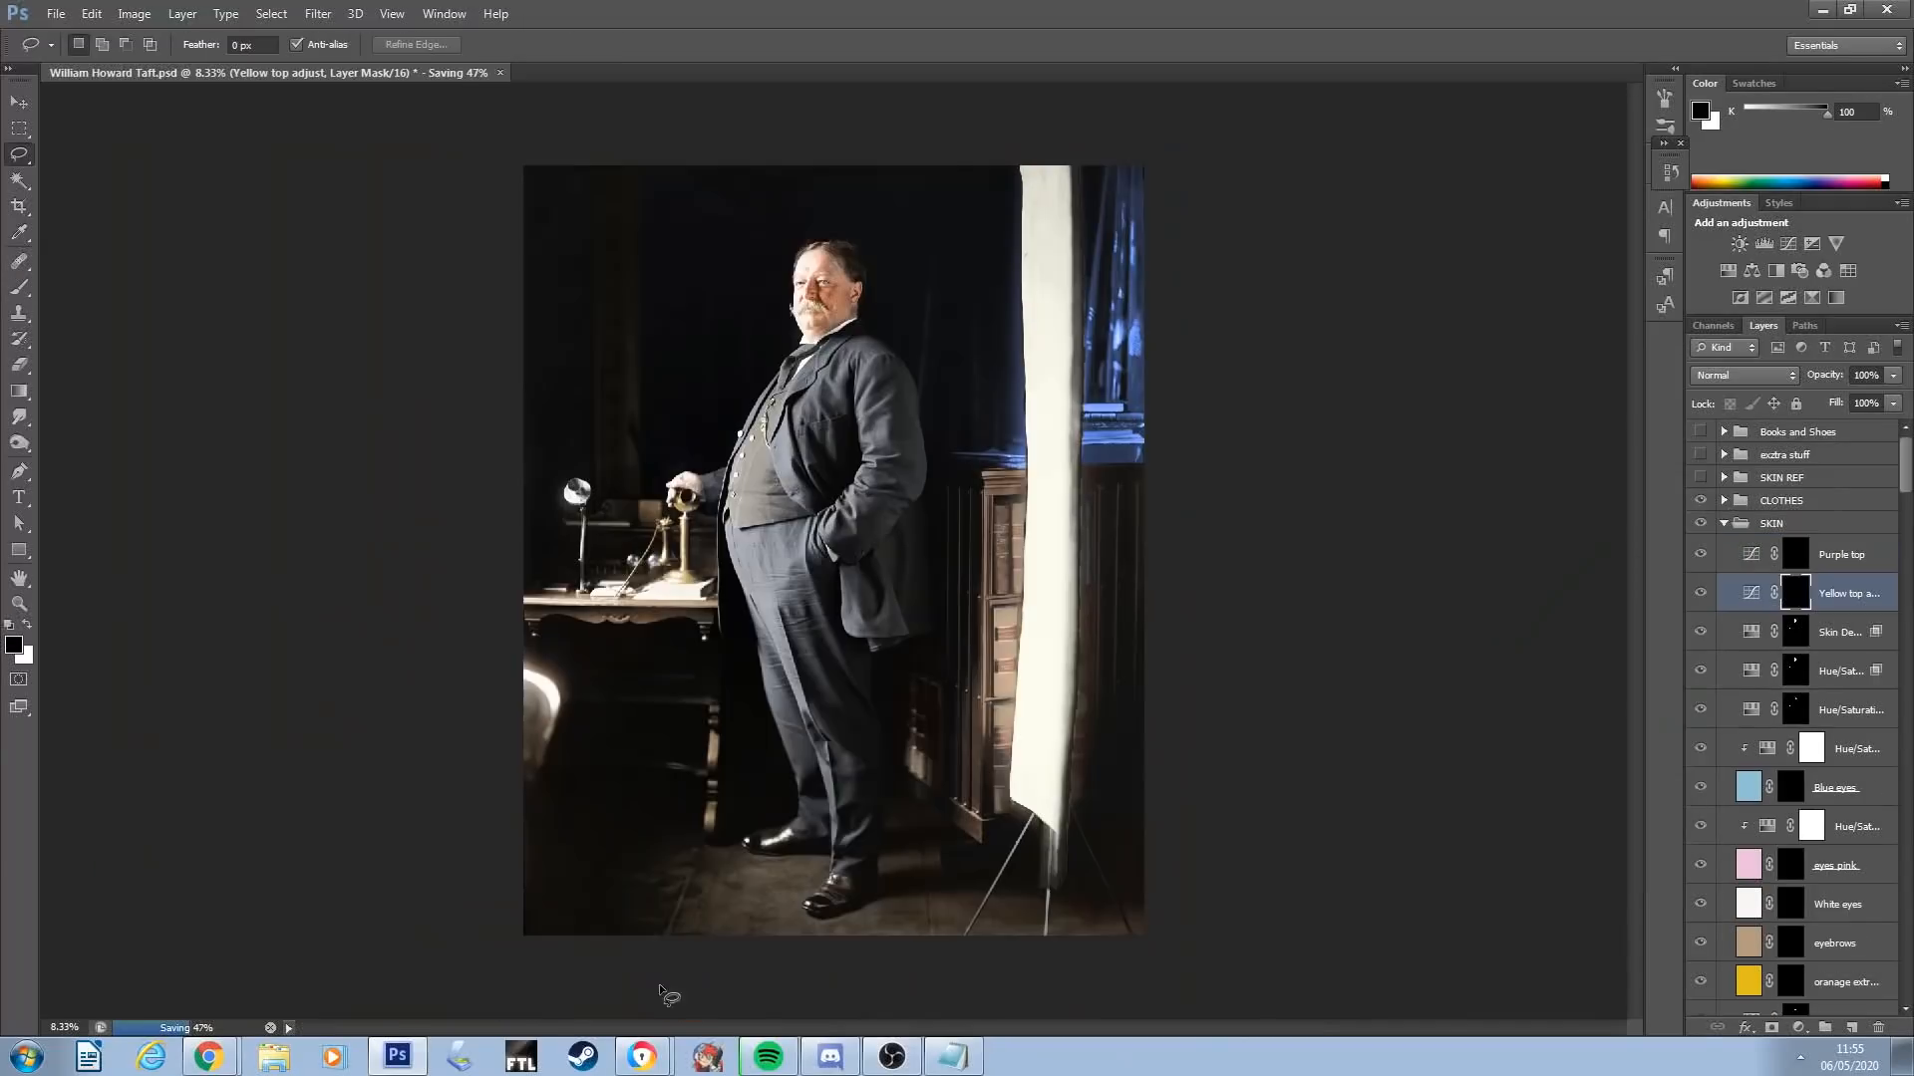
Fill a lassoed area on the photo's desk side white in the Yellow top adjust mask, and apply a 0° Motion Blur of 2000 pixels
mouse_move(668, 982)
left_mouse_down()
mouse_move(686, 859)
mouse_move(660, 550)
mouse_move(660, 117)
mouse_move(339, 404)
mouse_move(349, 957)
left_mouse_up()
key("x")
key("alt+BackSpace")
key("ctrl+d")
key("ctrl+alt+f")
key("Tab")
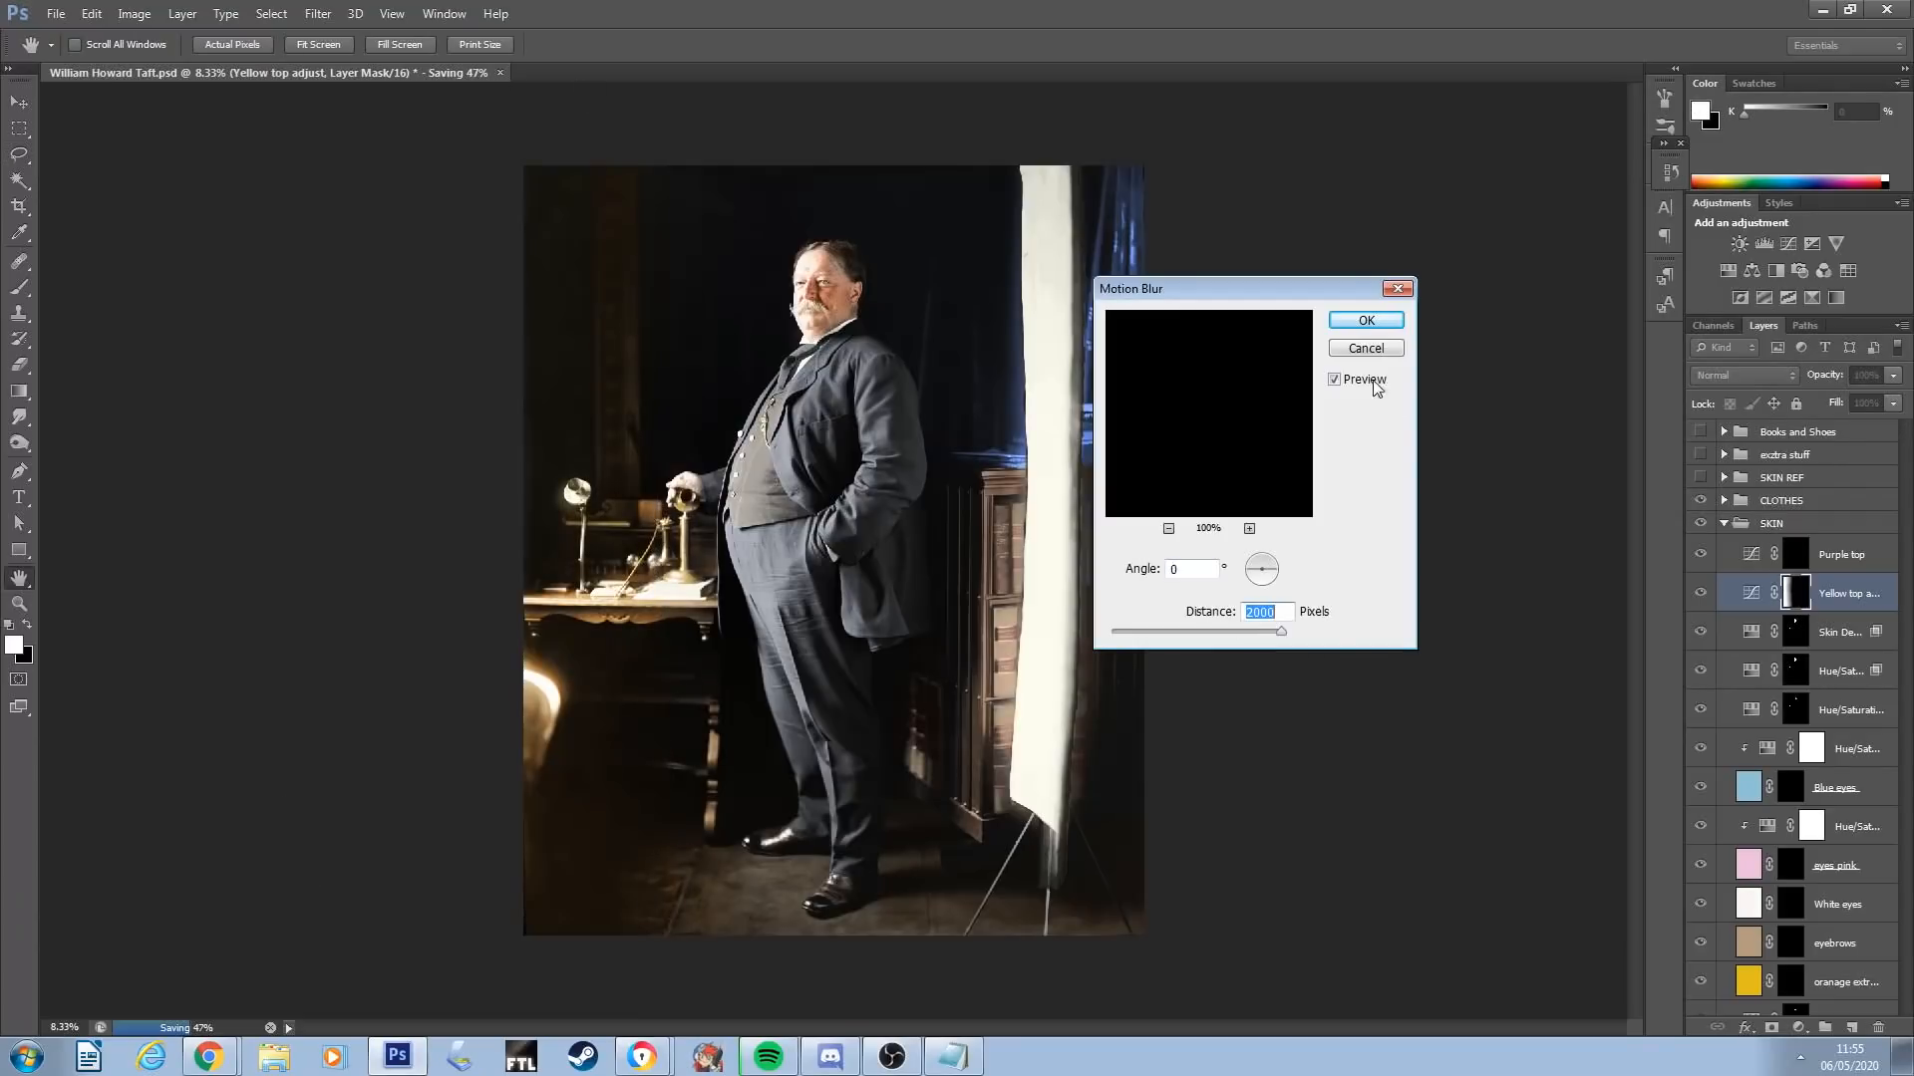
left_click(1366, 320)
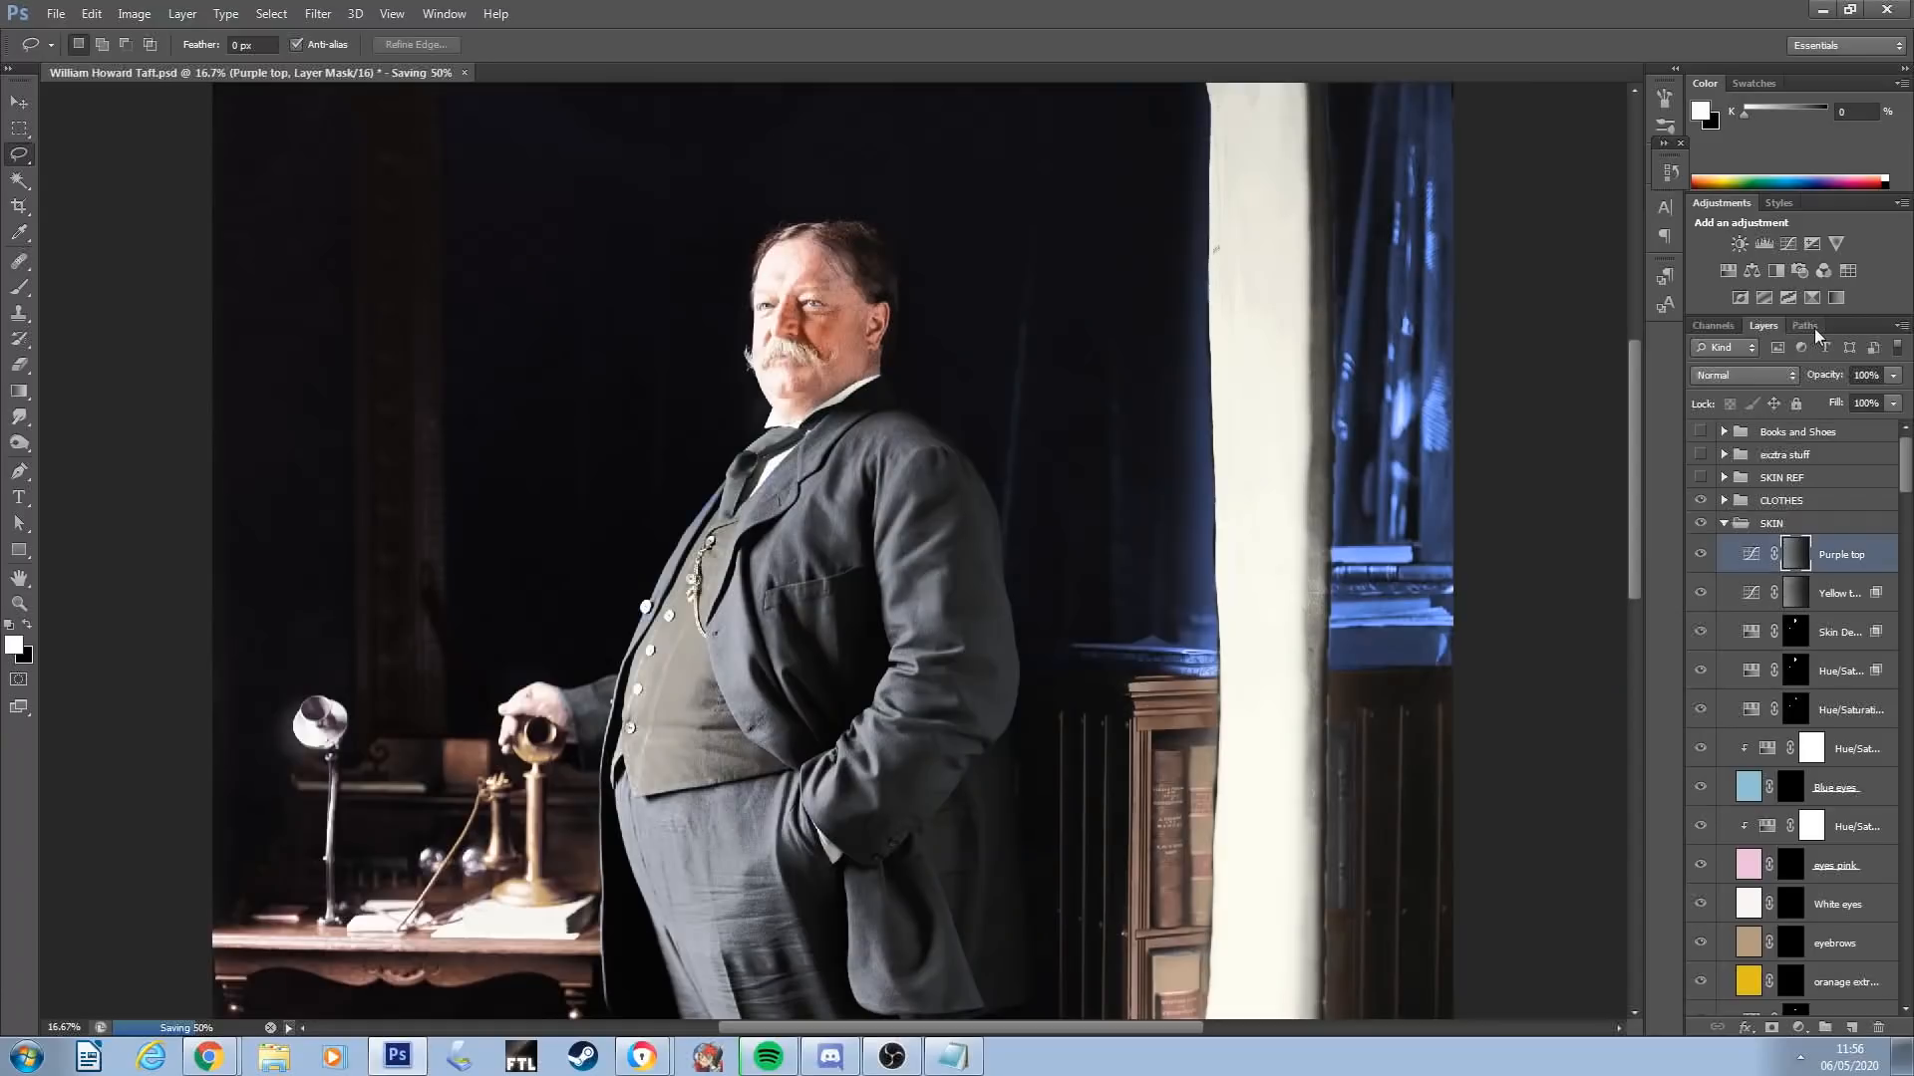
Adjust how the Purple top curves layer blends, setting it to Soft Light at 30% opacity
left_click(1745, 1028)
left_click(1793, 785)
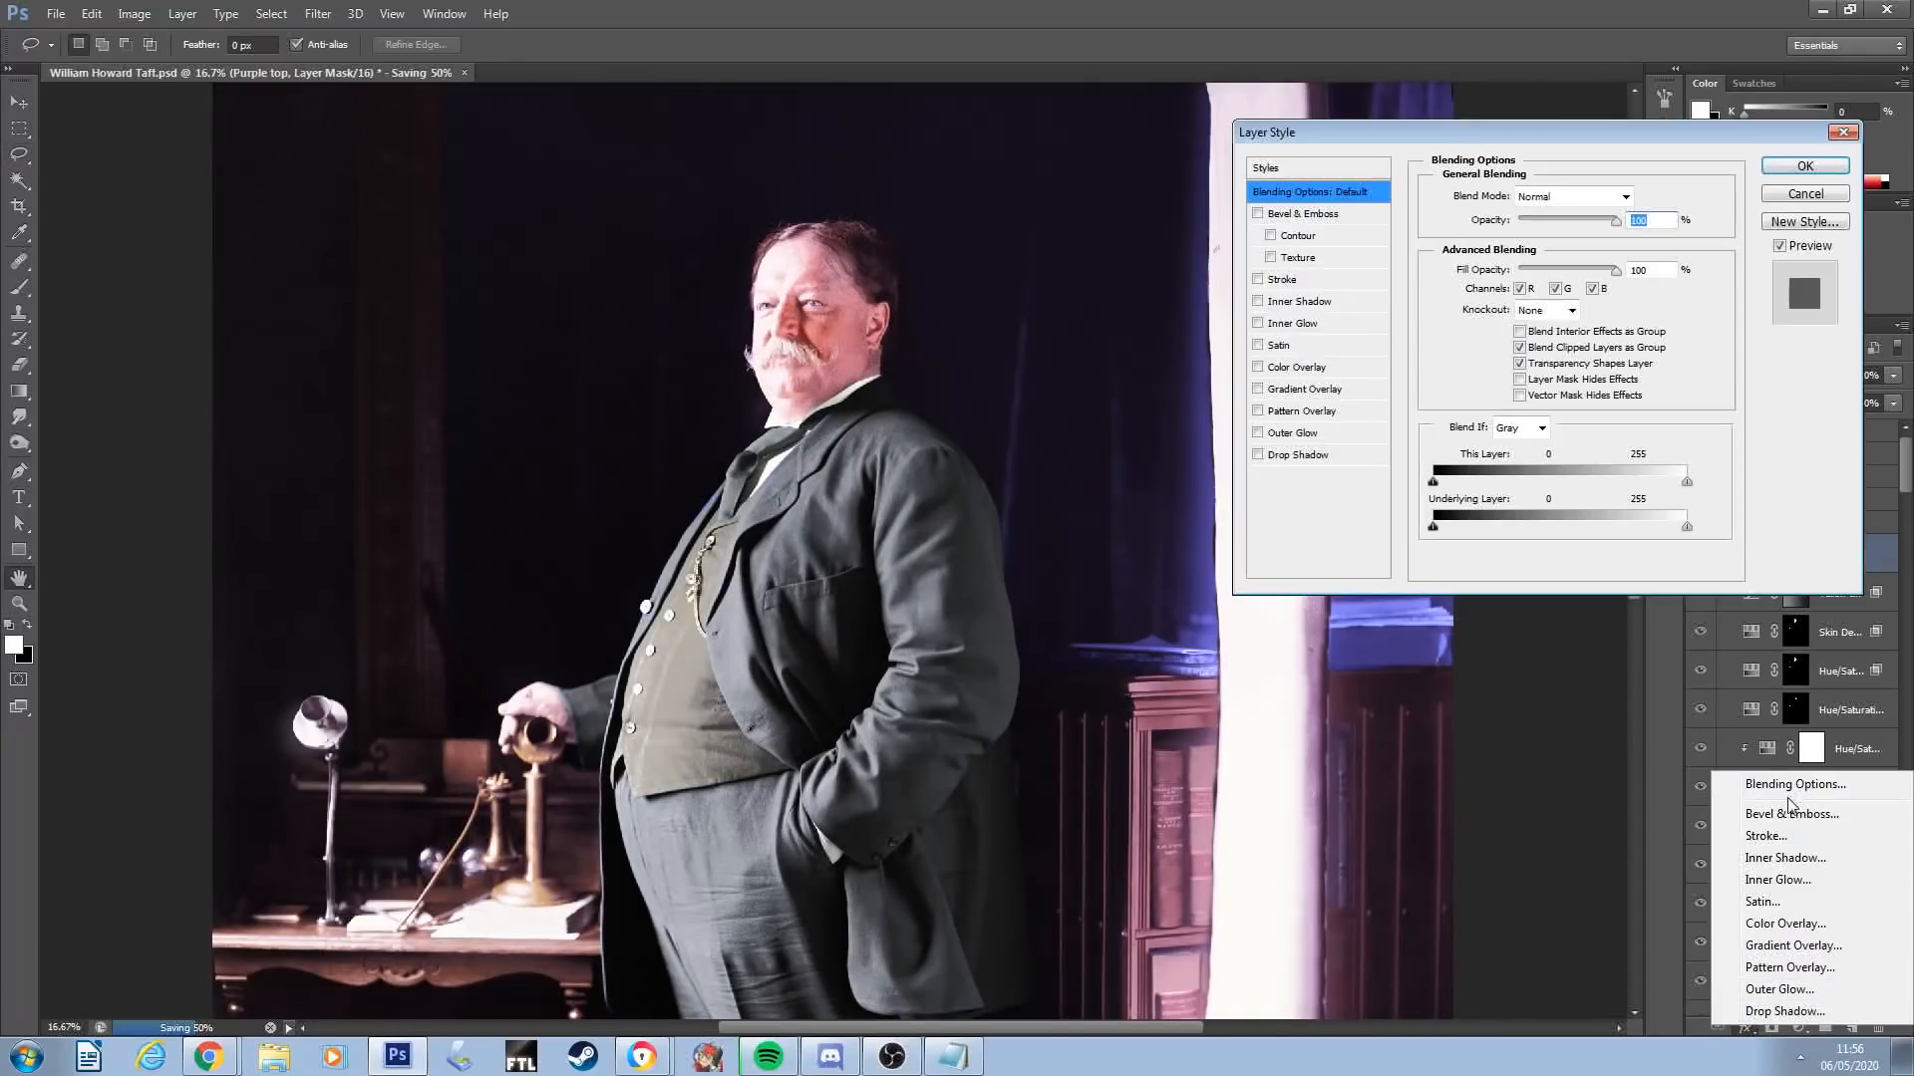
key("Escape")
left_click(1744, 375)
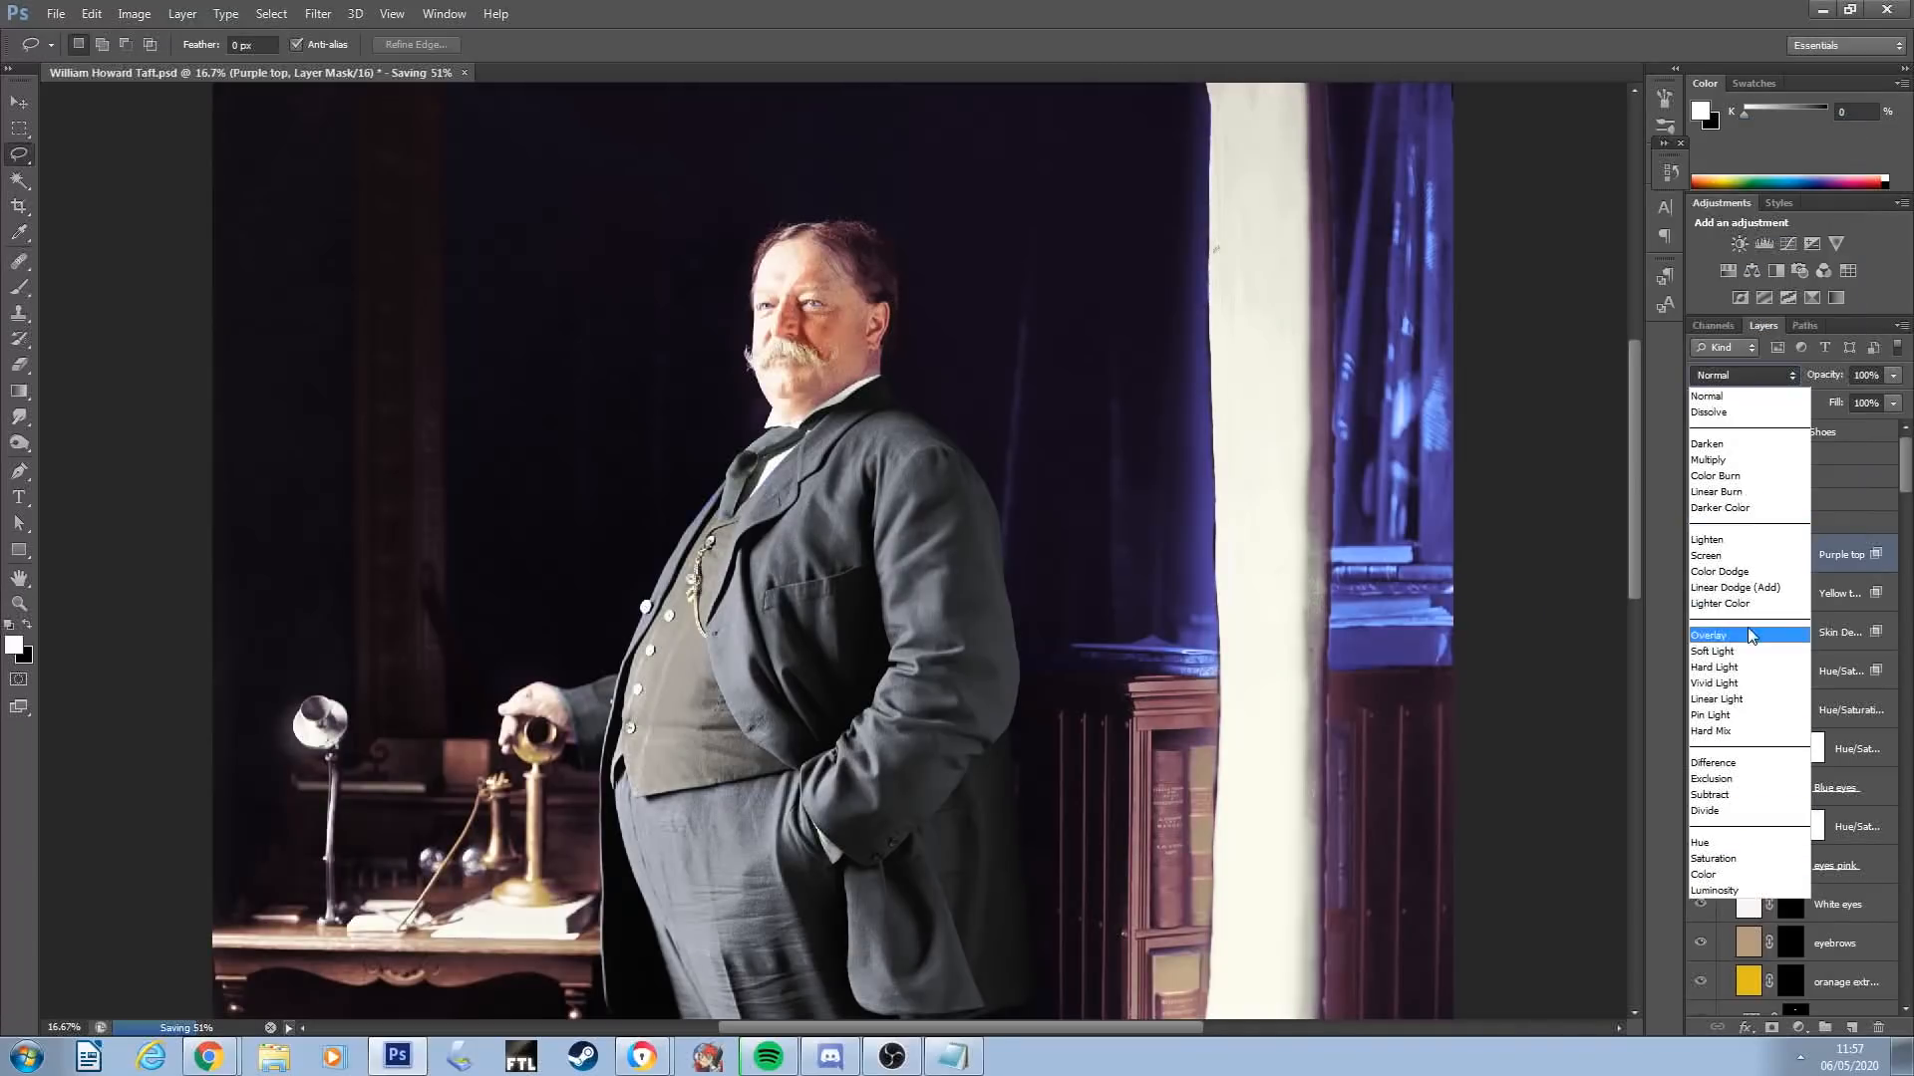
left_click(1745, 656)
left_click(1894, 376)
left_click_drag(1851, 404, 1826, 407)
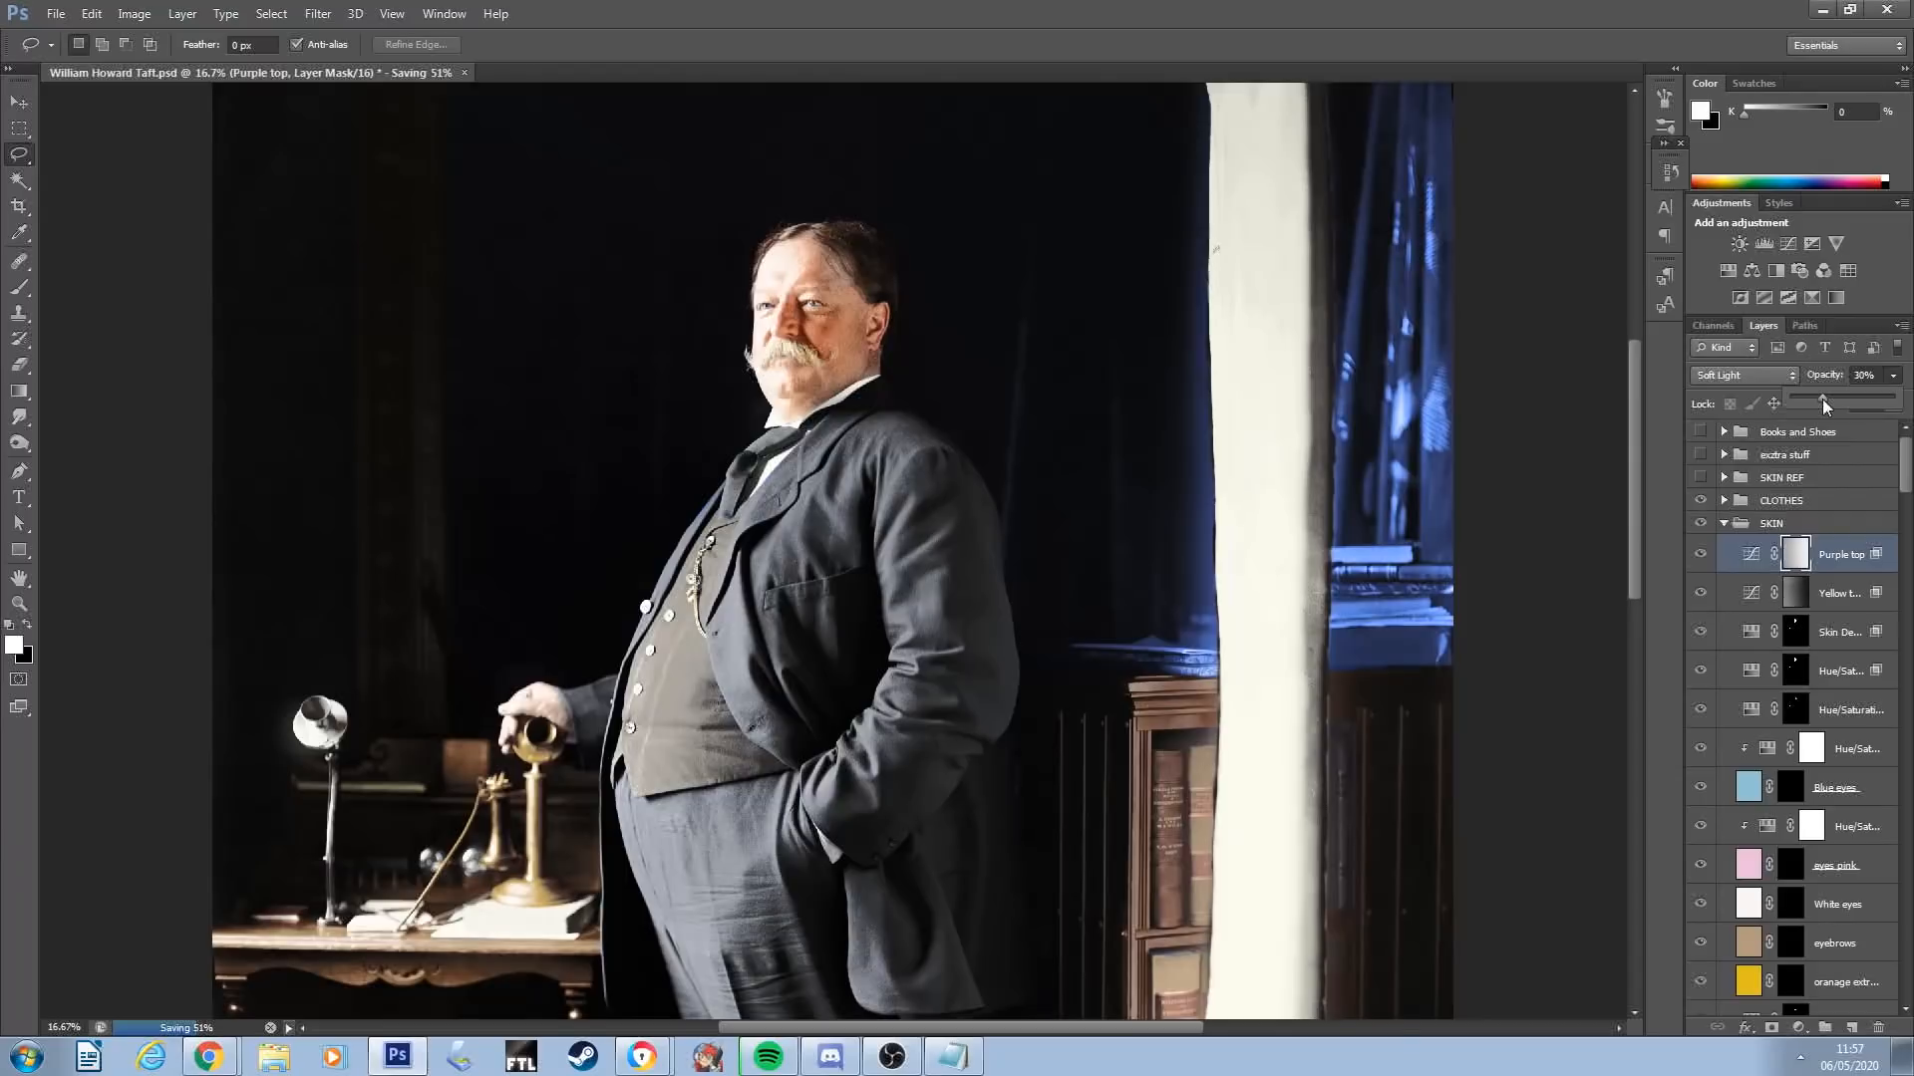
key("Return")
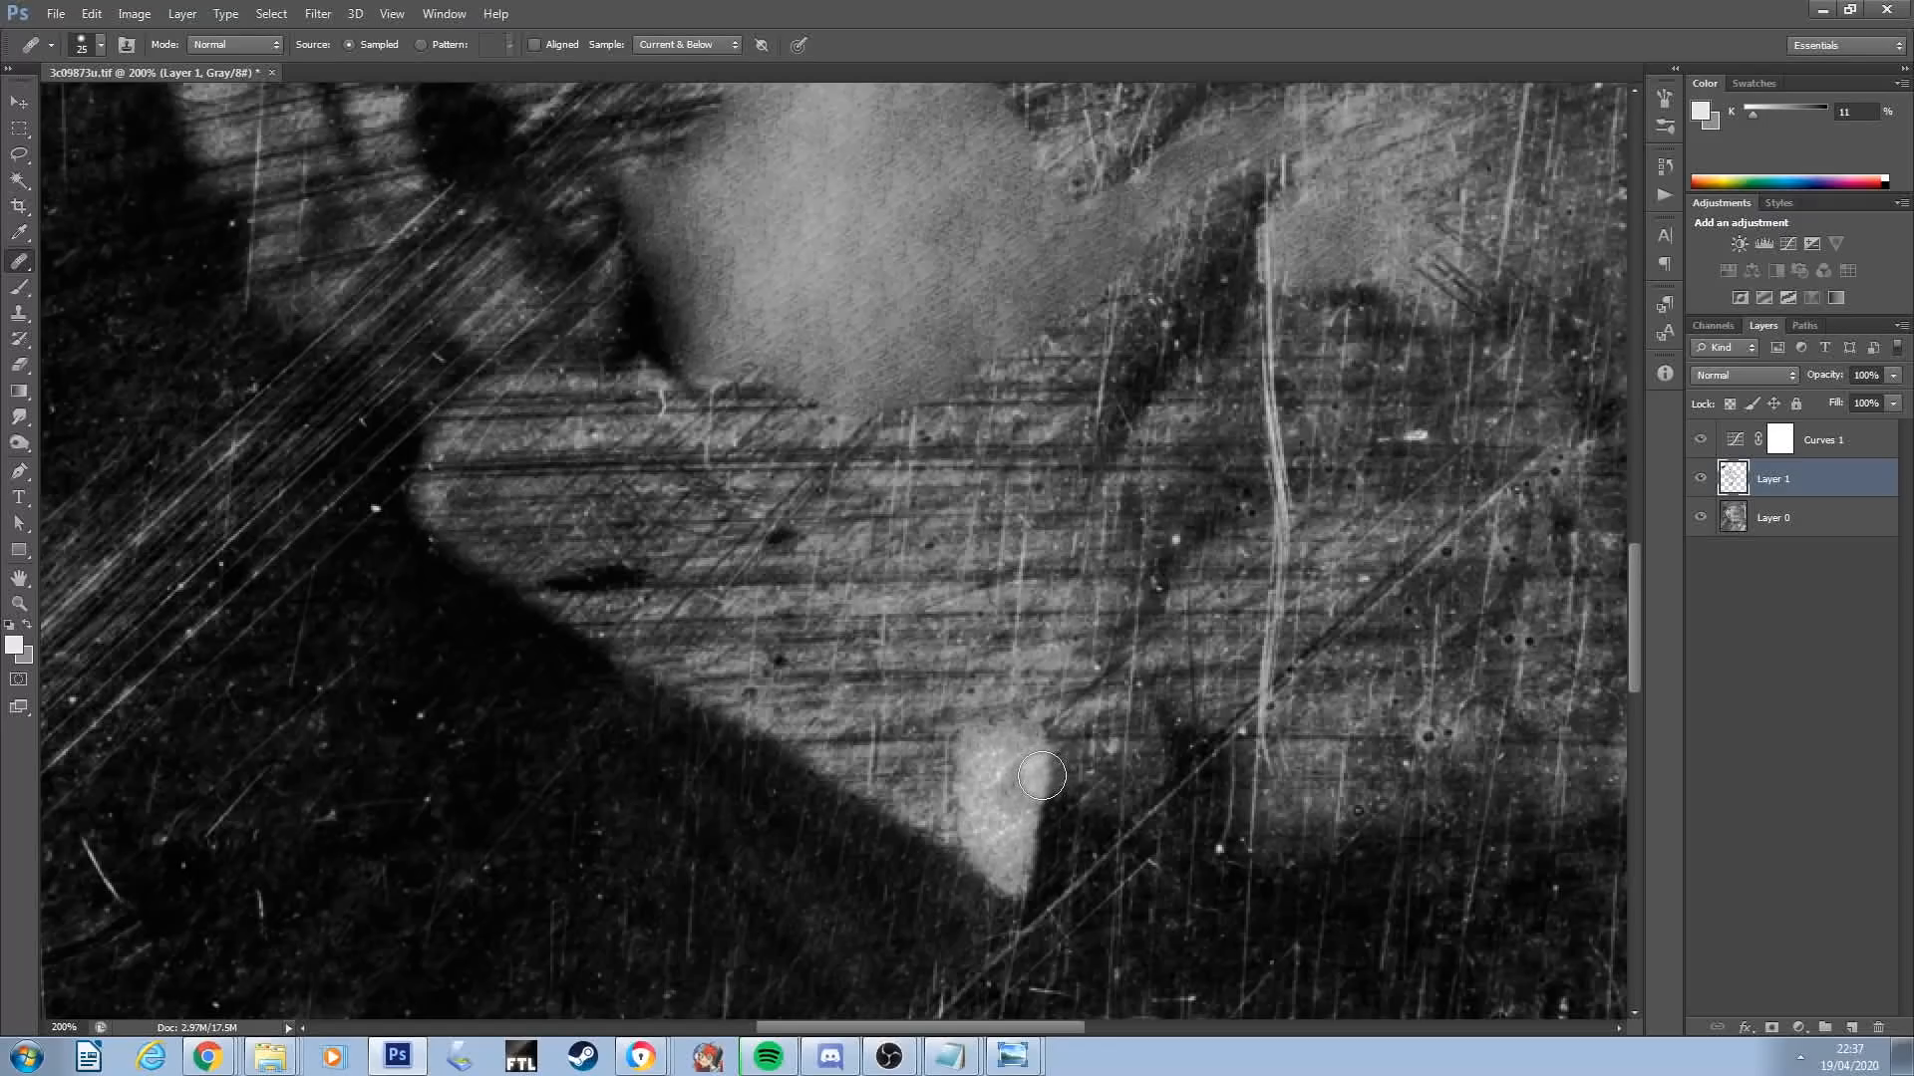
On Layer 1 of the scratched portrait 3c09873u.tif, heal scratches on the striped, scuffed pale area
left_click_drag(1067, 510, 1026, 558)
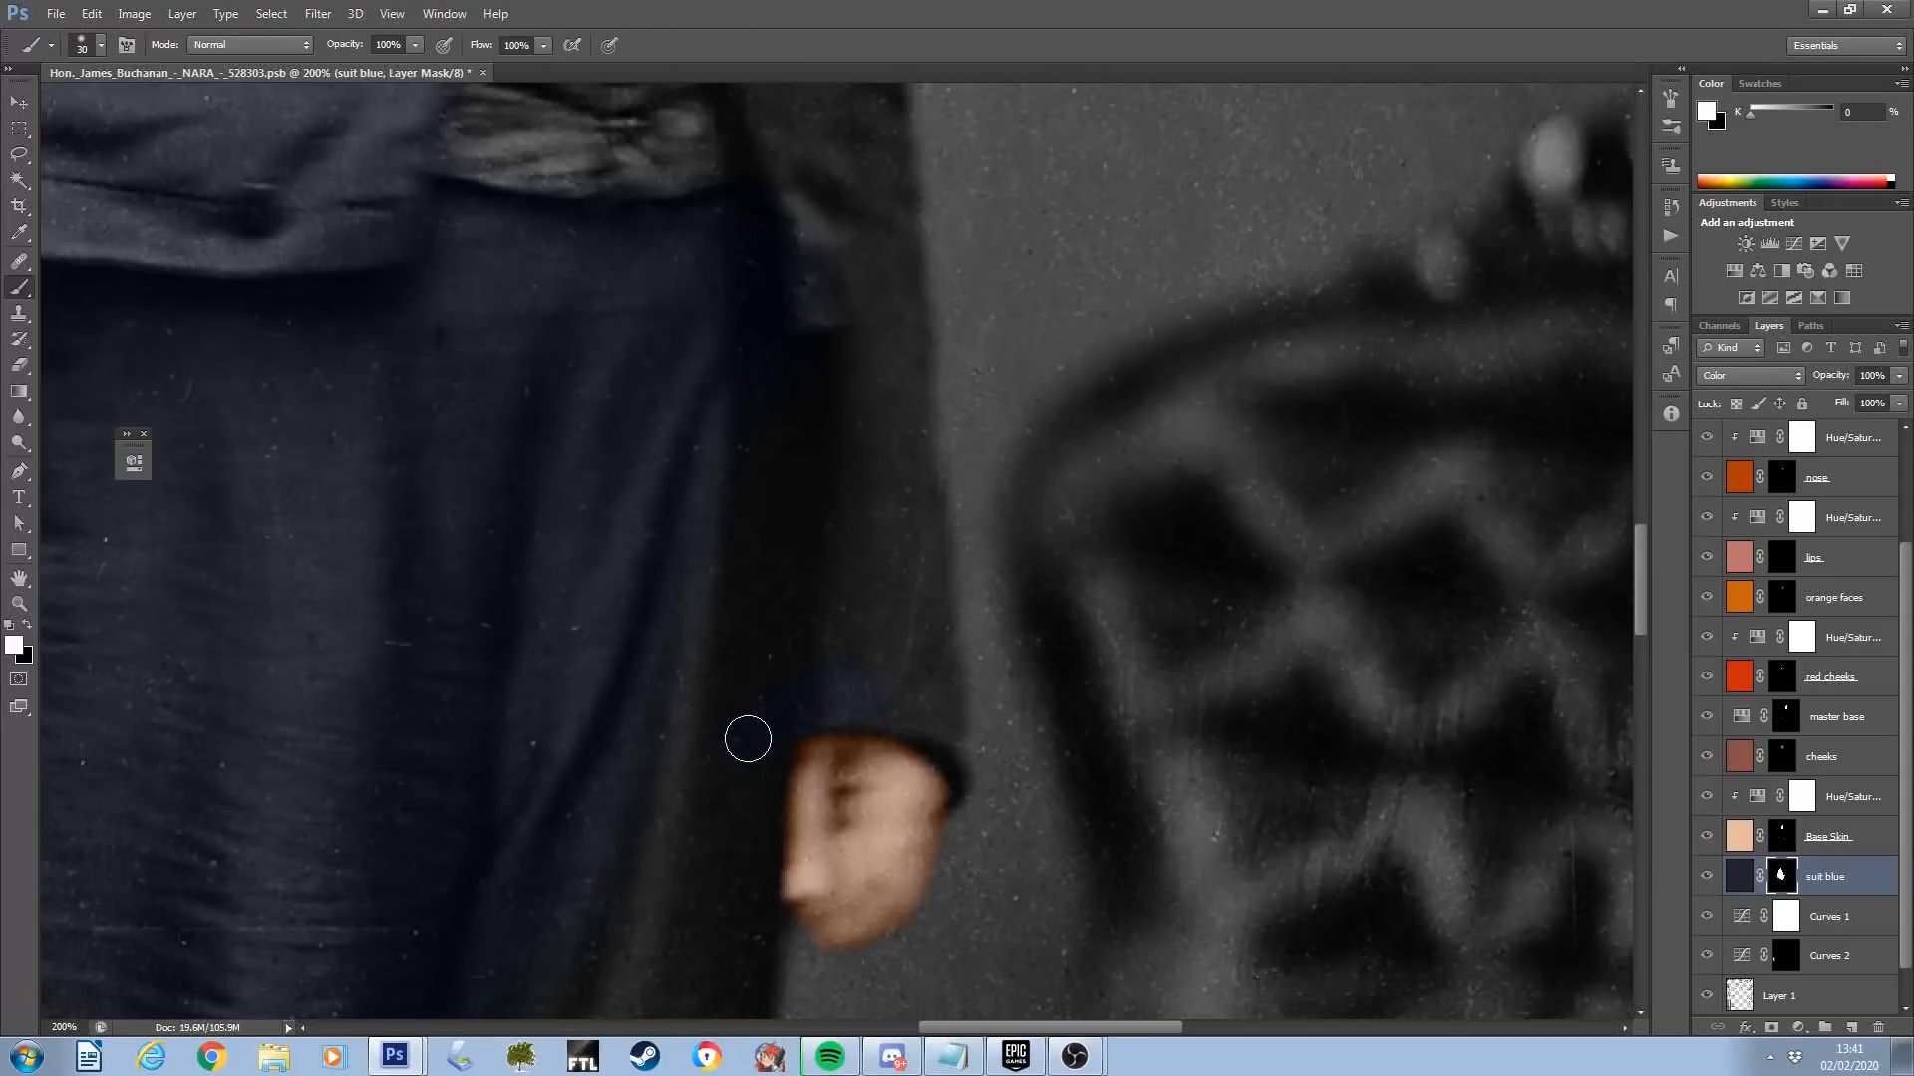
Paint the suit blue mask over Buchanan's uncoloured sleeve and the gold Buttons mask on Grant's uniform
mouse_move(747, 739)
left_mouse_down()
mouse_move(791, 684)
mouse_move(641, 598)
mouse_move(777, 502)
mouse_move(854, 500)
left_mouse_up()
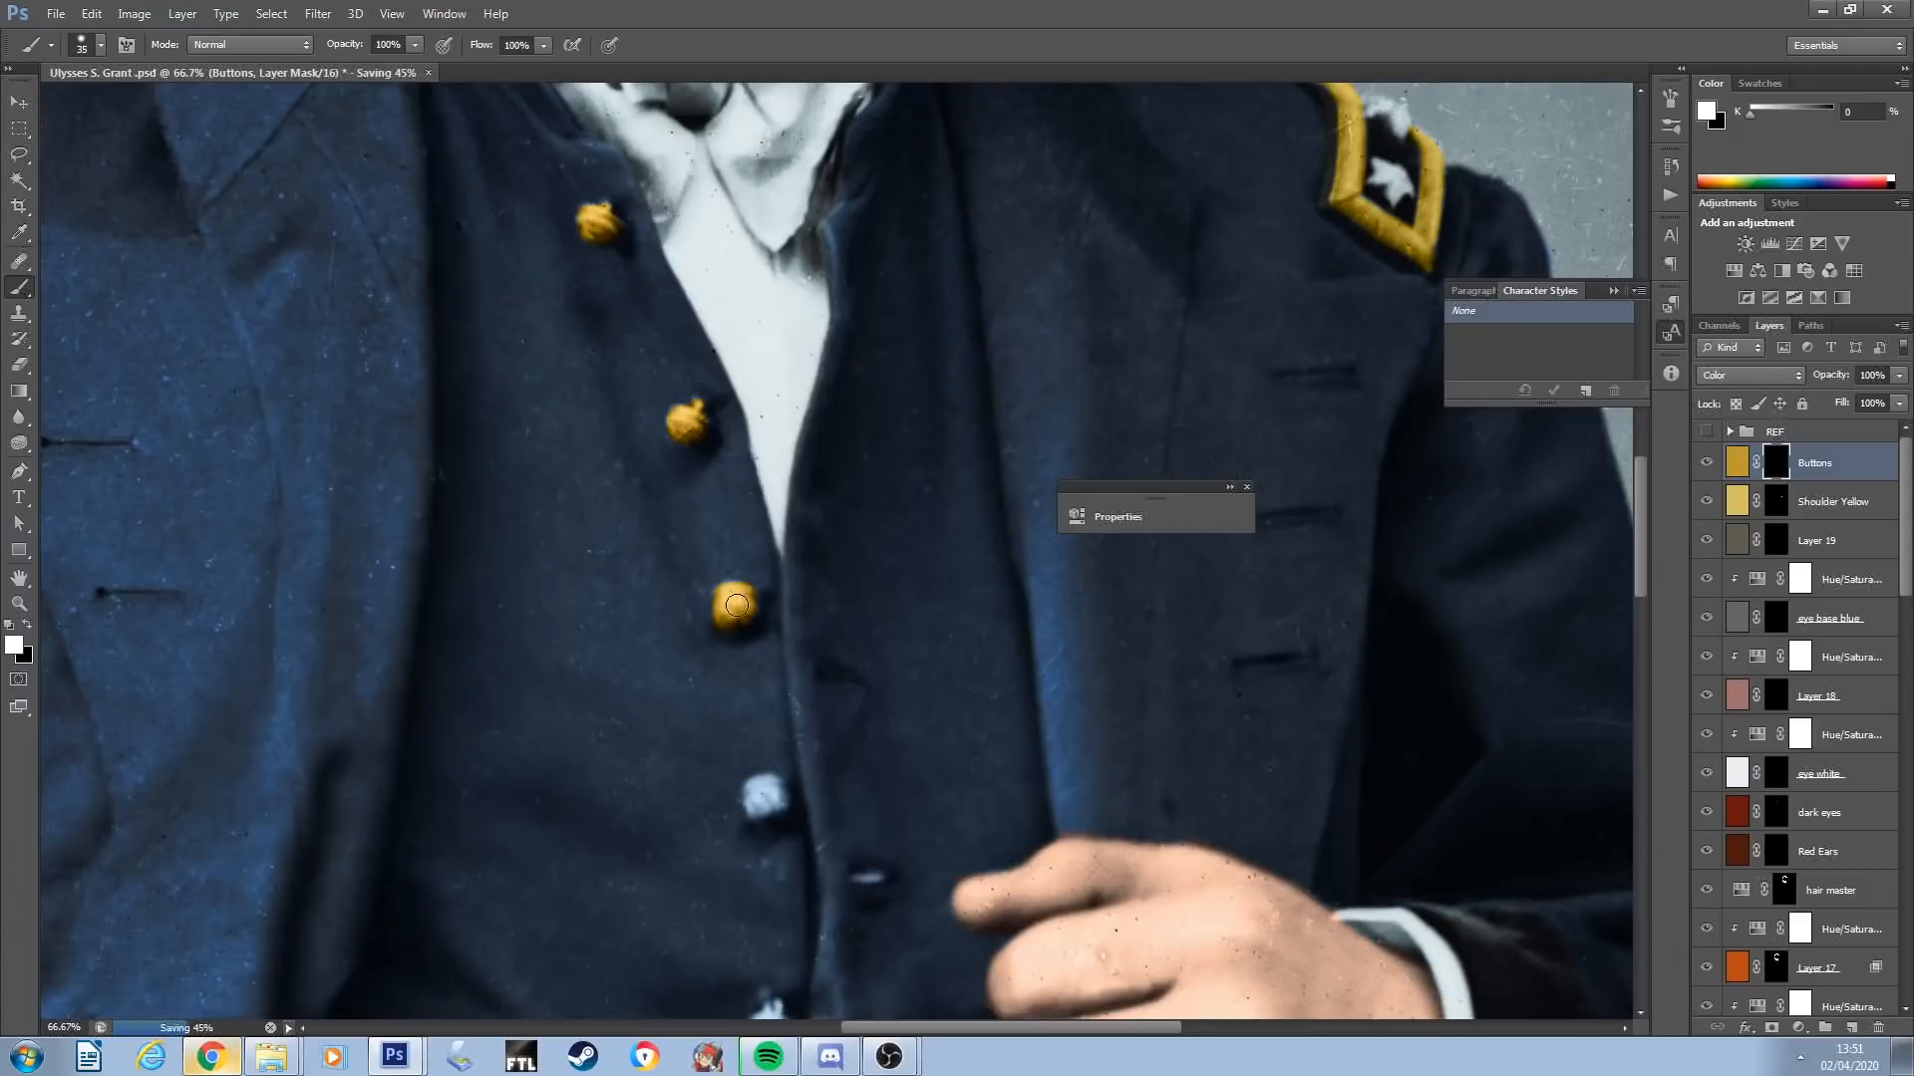
left_click_drag(775, 615, 766, 575)
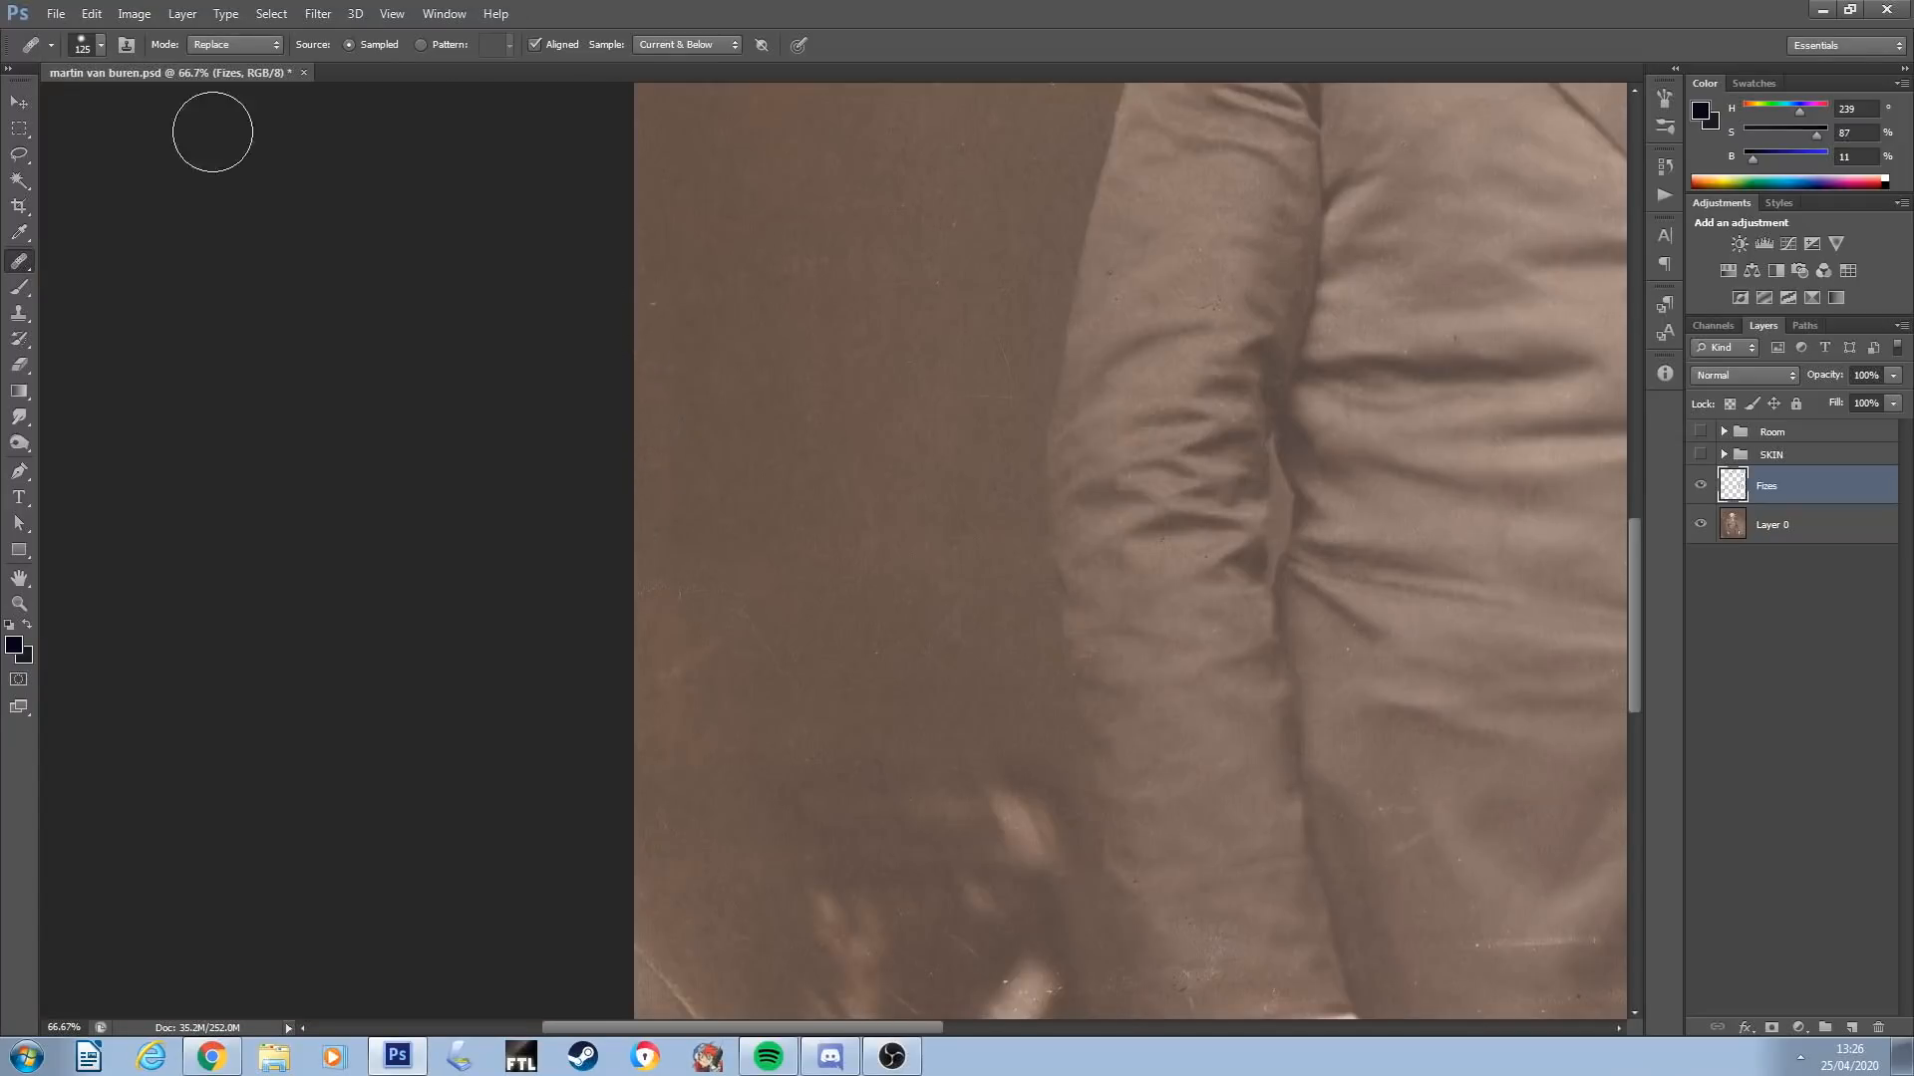
Set the Healing Brush mode to Normal and fully desaturate the Martin Van Buren portrait with Hue/Saturation 1
left_click(212, 44)
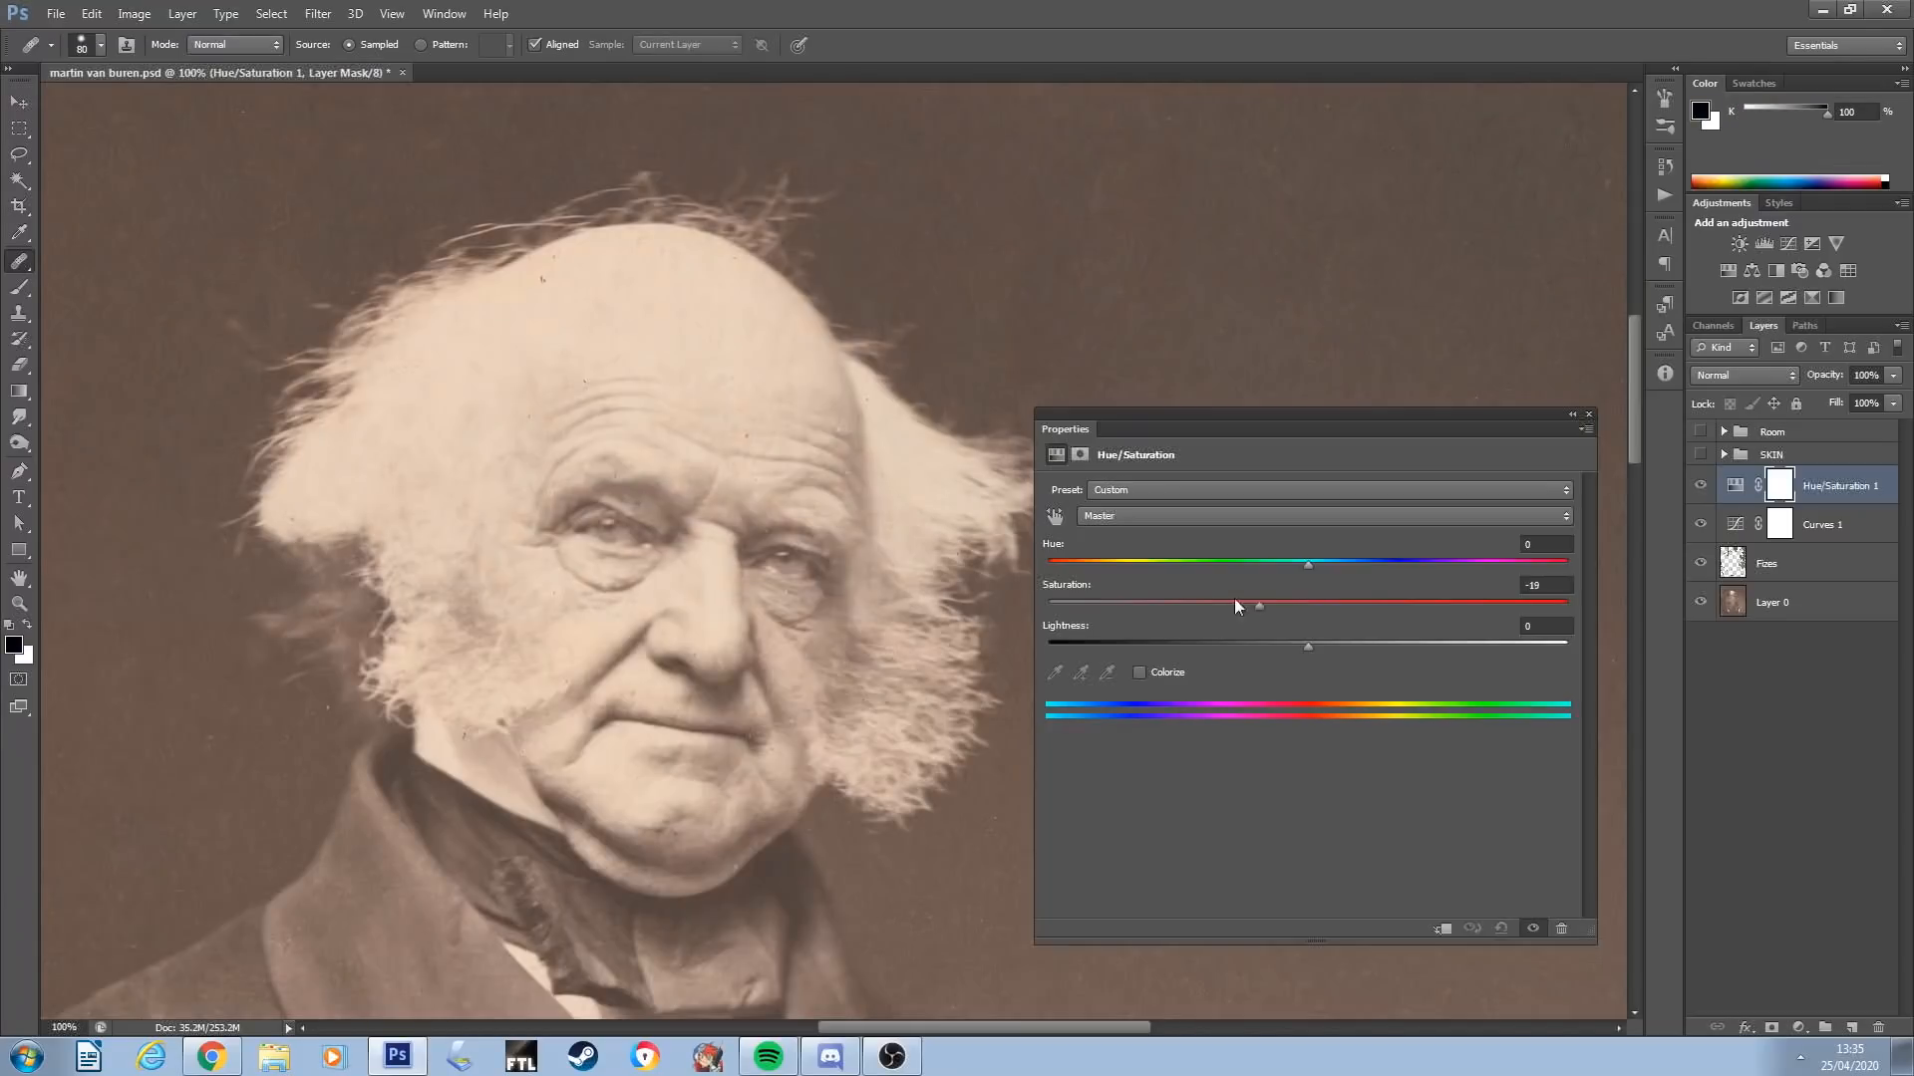
left_click_drag(1234, 600, 1048, 604)
Lower a shadow point on the Curves 1 adjustment to deepen the portrait's dark tones
left_click(1809, 524)
left_click_drag(1285, 710, 1280, 745)
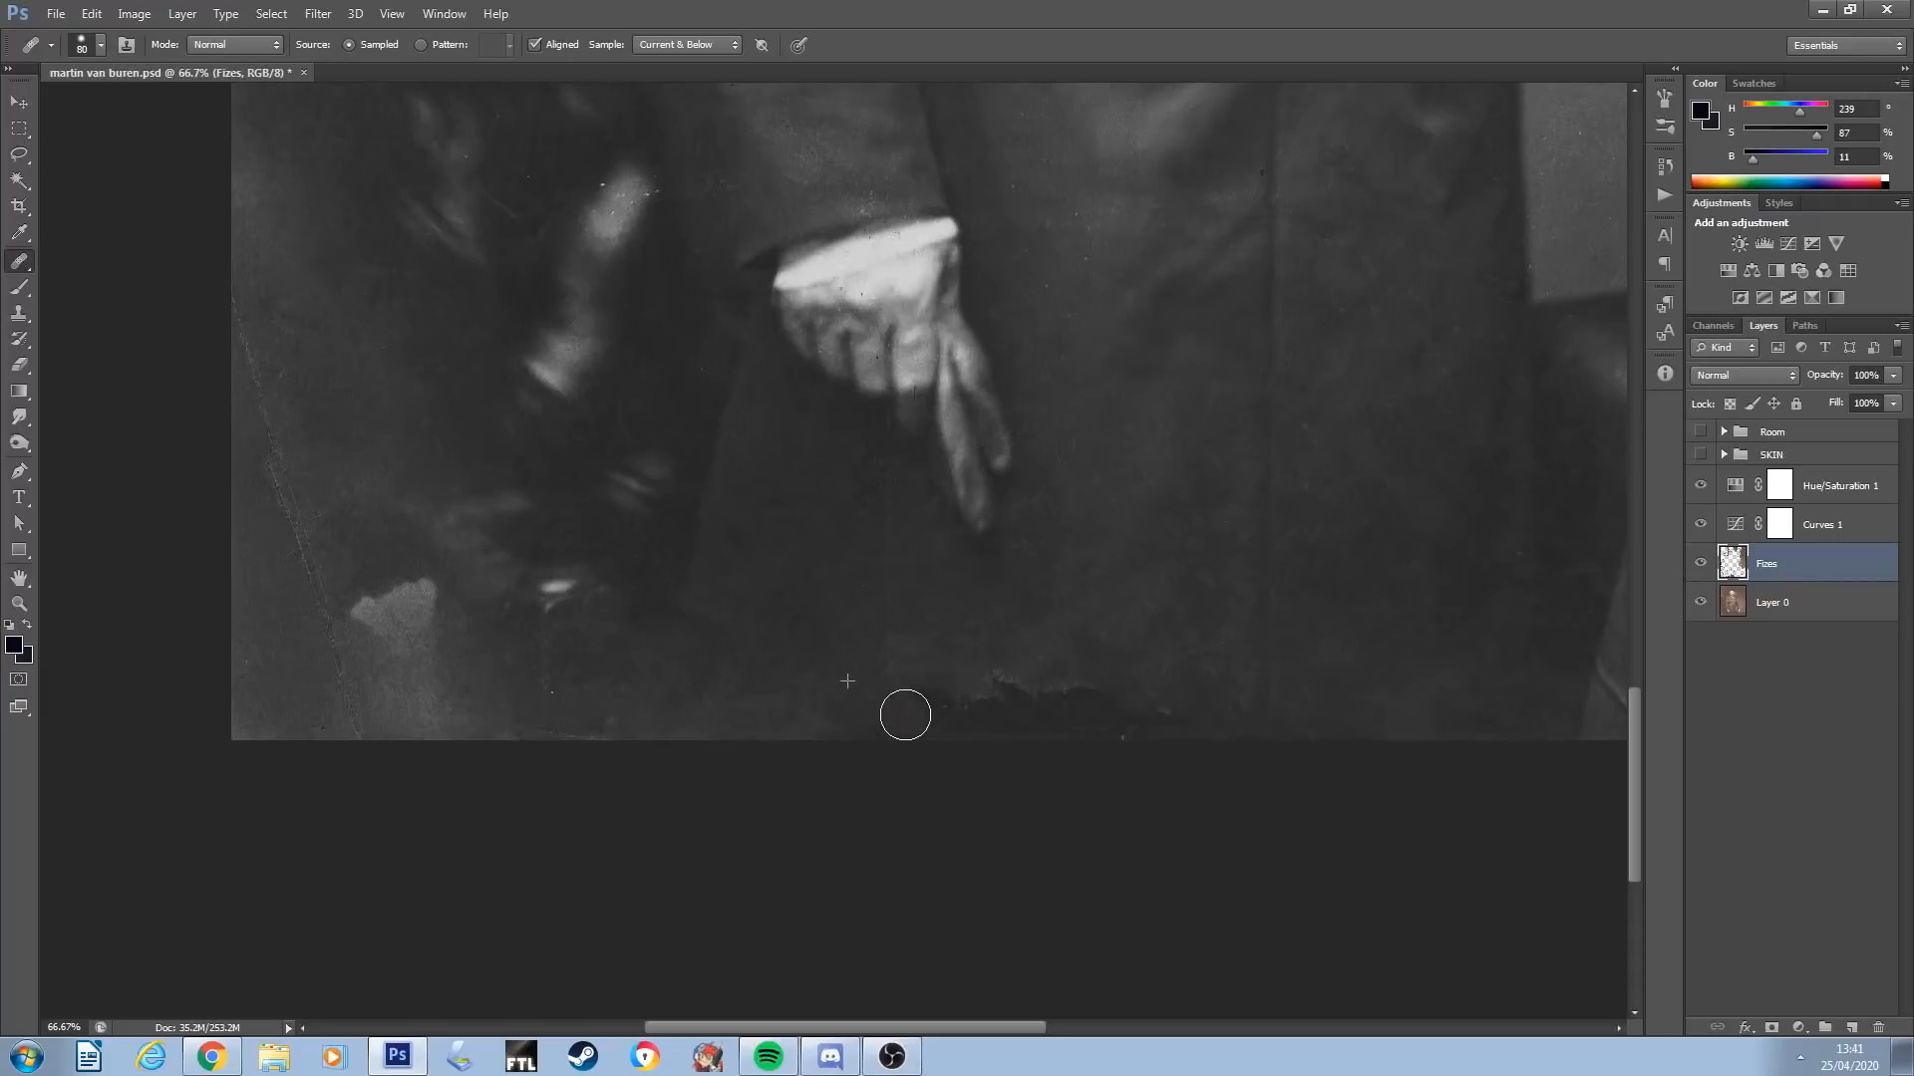
Heal the dark streak along the photo's bottom edge below the coat and the dark speck above the forehead wrinkles
mouse_move(957, 708)
left_mouse_down()
mouse_move(1001, 692)
mouse_move(1052, 711)
left_mouse_up()
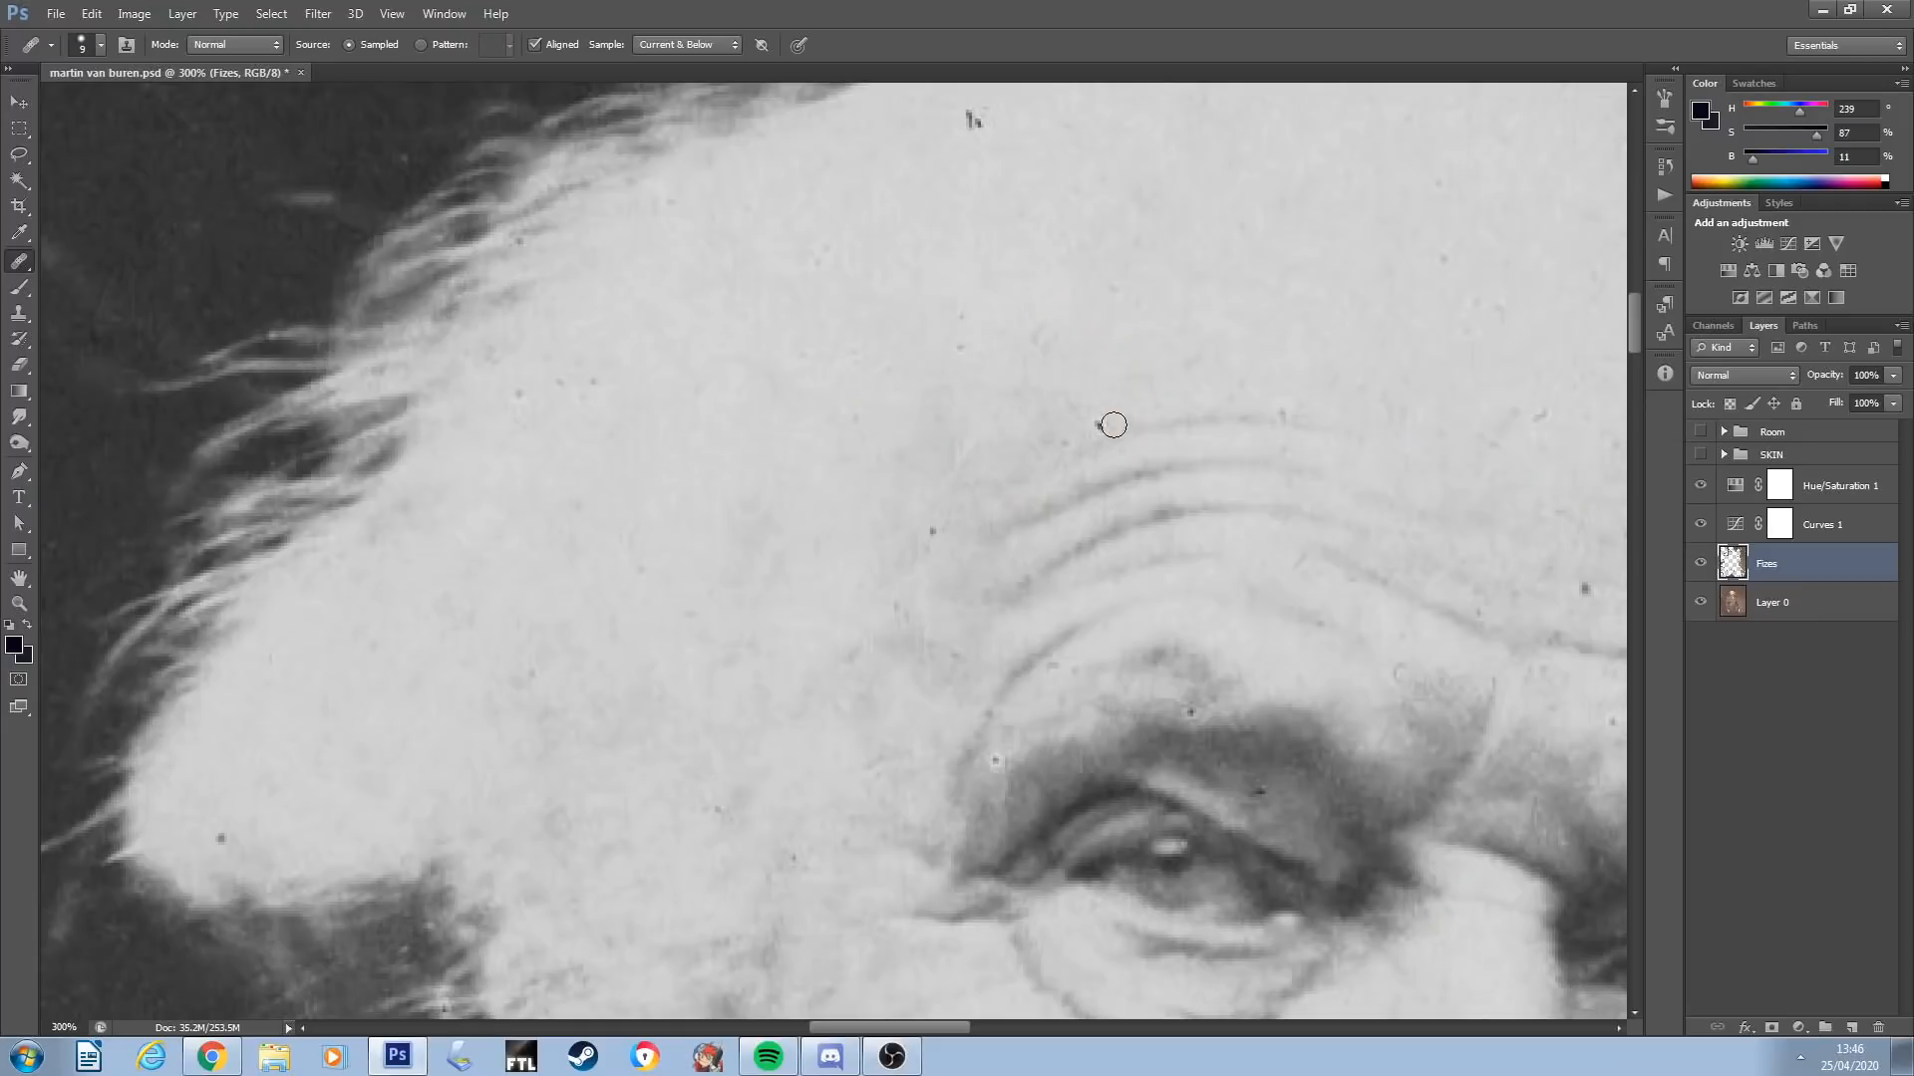
left_click(1097, 424)
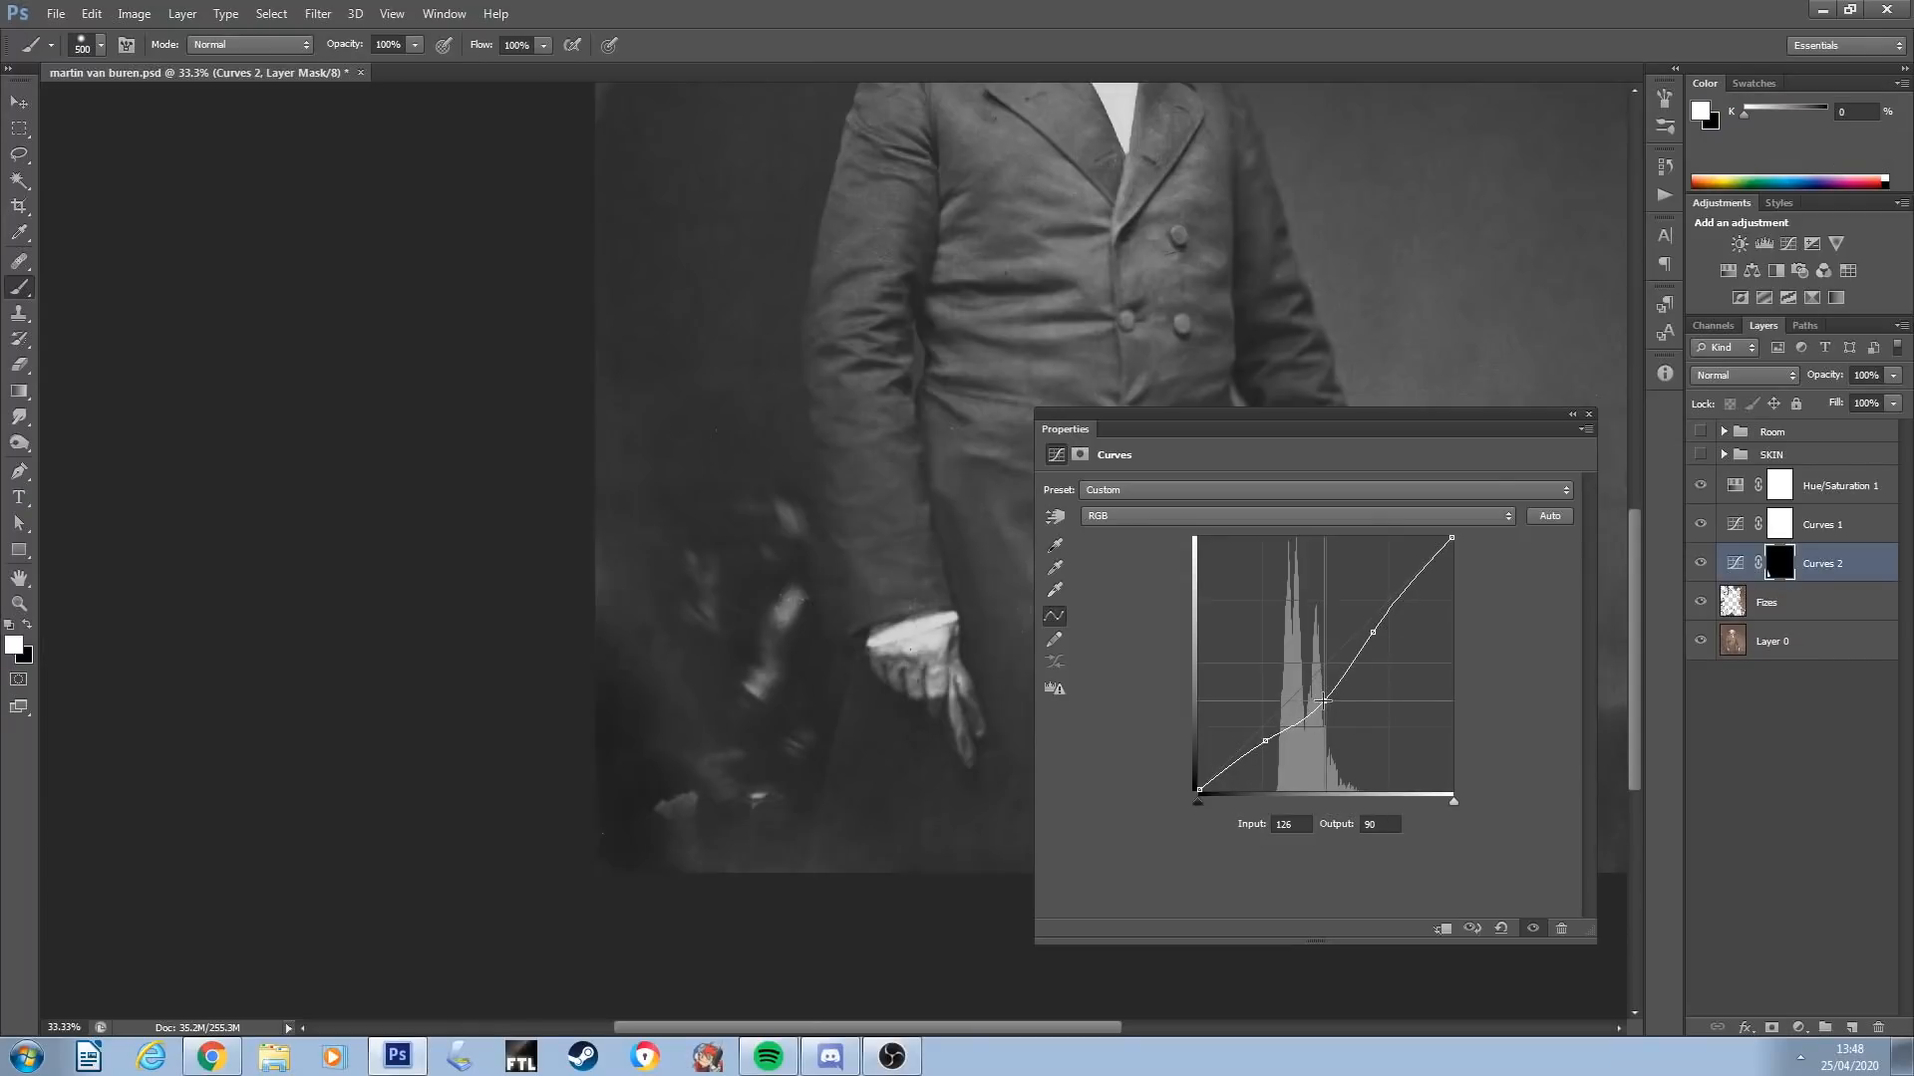
Raise the middle point of the Curves 2 adjustment slightly
left_click_drag(1312, 700, 1315, 690)
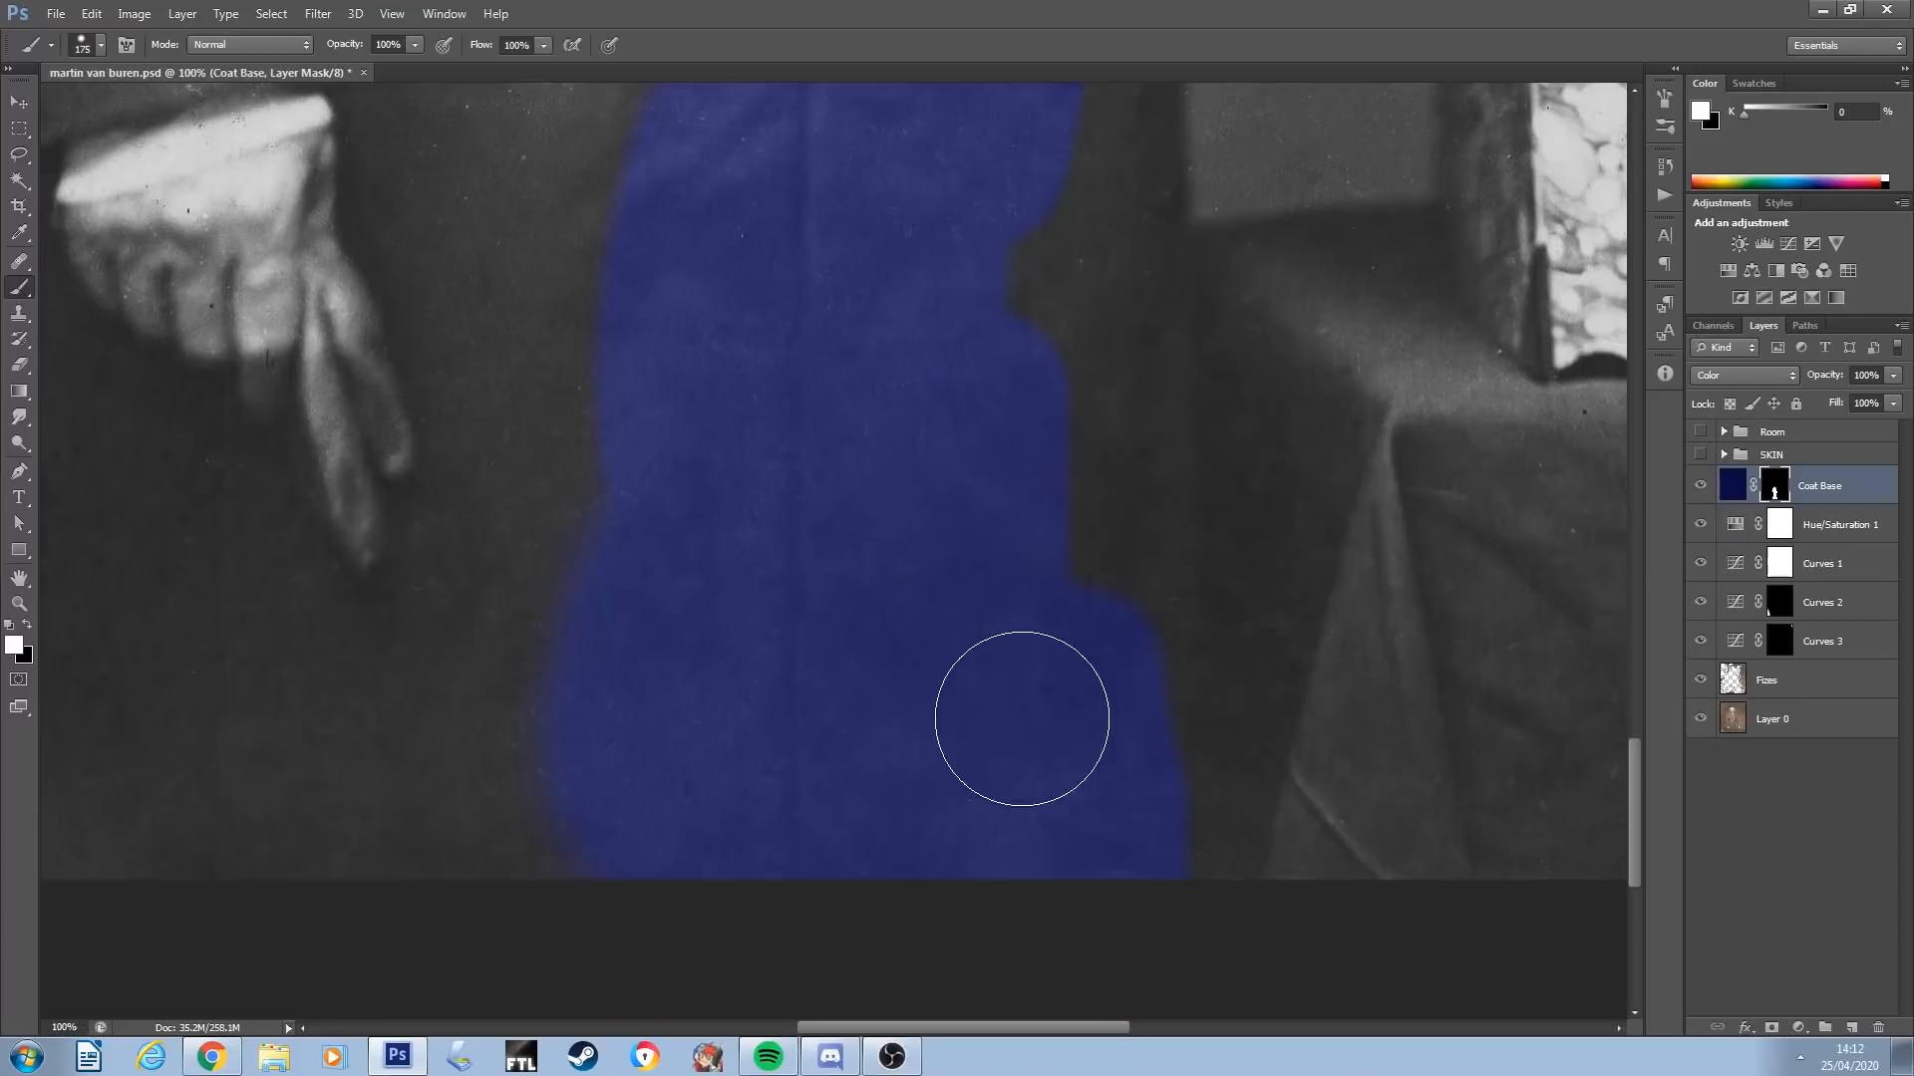
Paint the blue Coat Base mask over the lower coat and widen Layer 15's Blend If range for the underlying tones
mouse_move(1113, 770)
left_mouse_down()
mouse_move(1167, 937)
mouse_move(1132, 682)
mouse_move(1123, 735)
mouse_move(1104, 640)
mouse_move(1114, 593)
left_mouse_up()
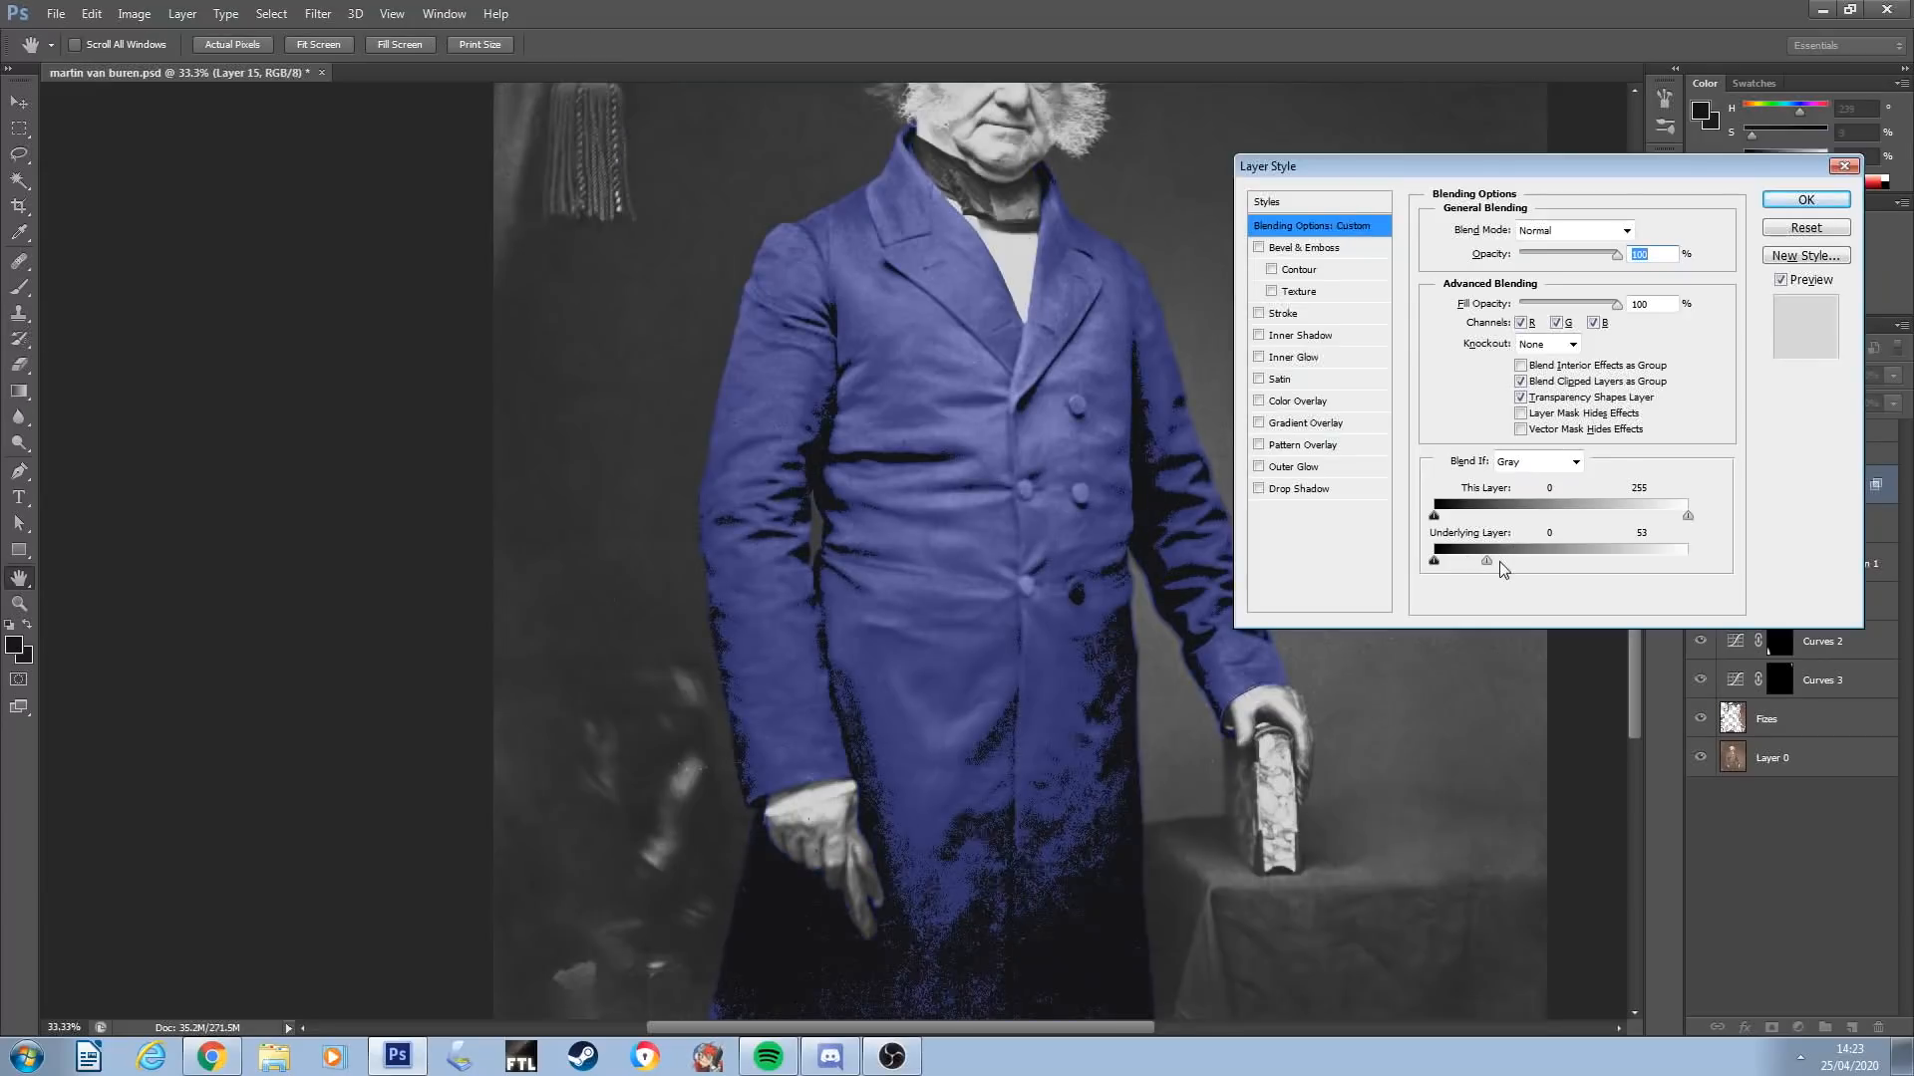
left_click_drag(1486, 560, 1565, 548)
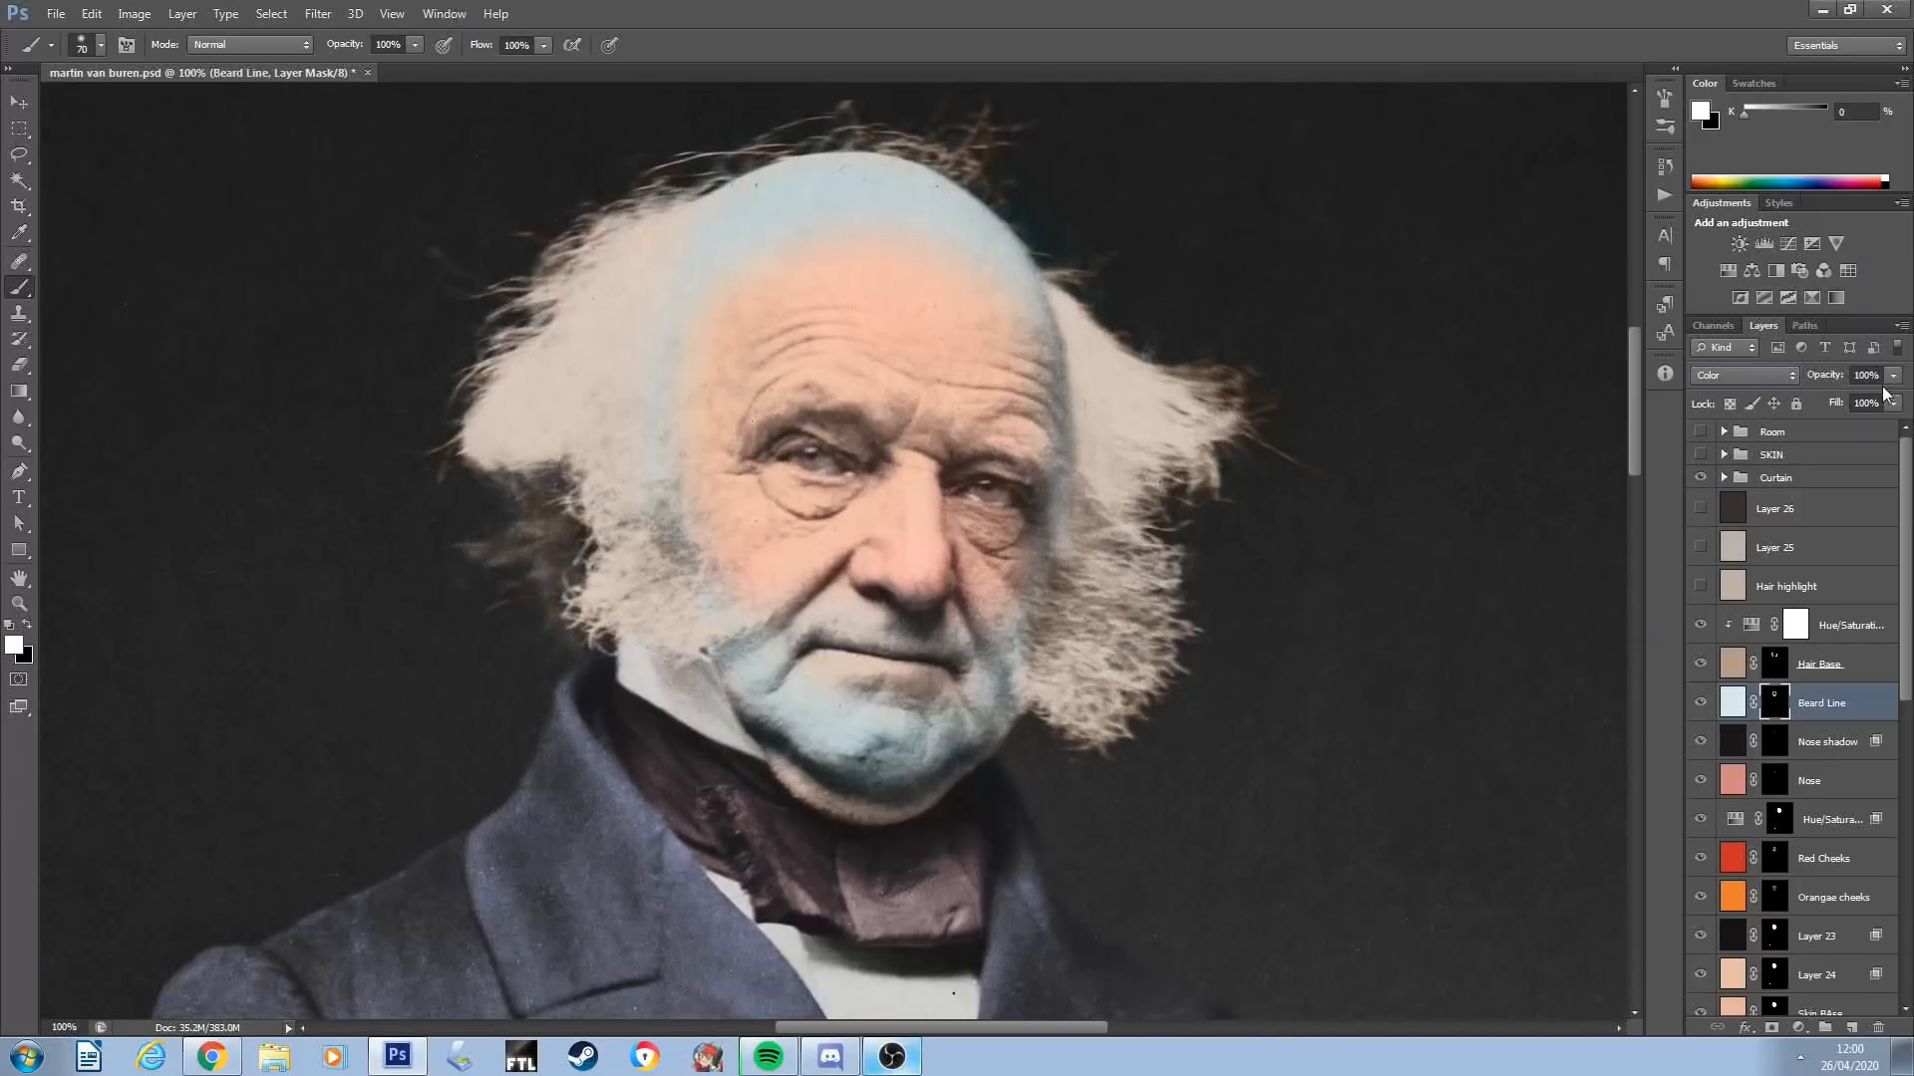
Reduce the Beard Line layer's opacity and raise the lightness of the blue eyes with their Hue/Saturation adjustment
left_click_drag(1892, 375, 1863, 402)
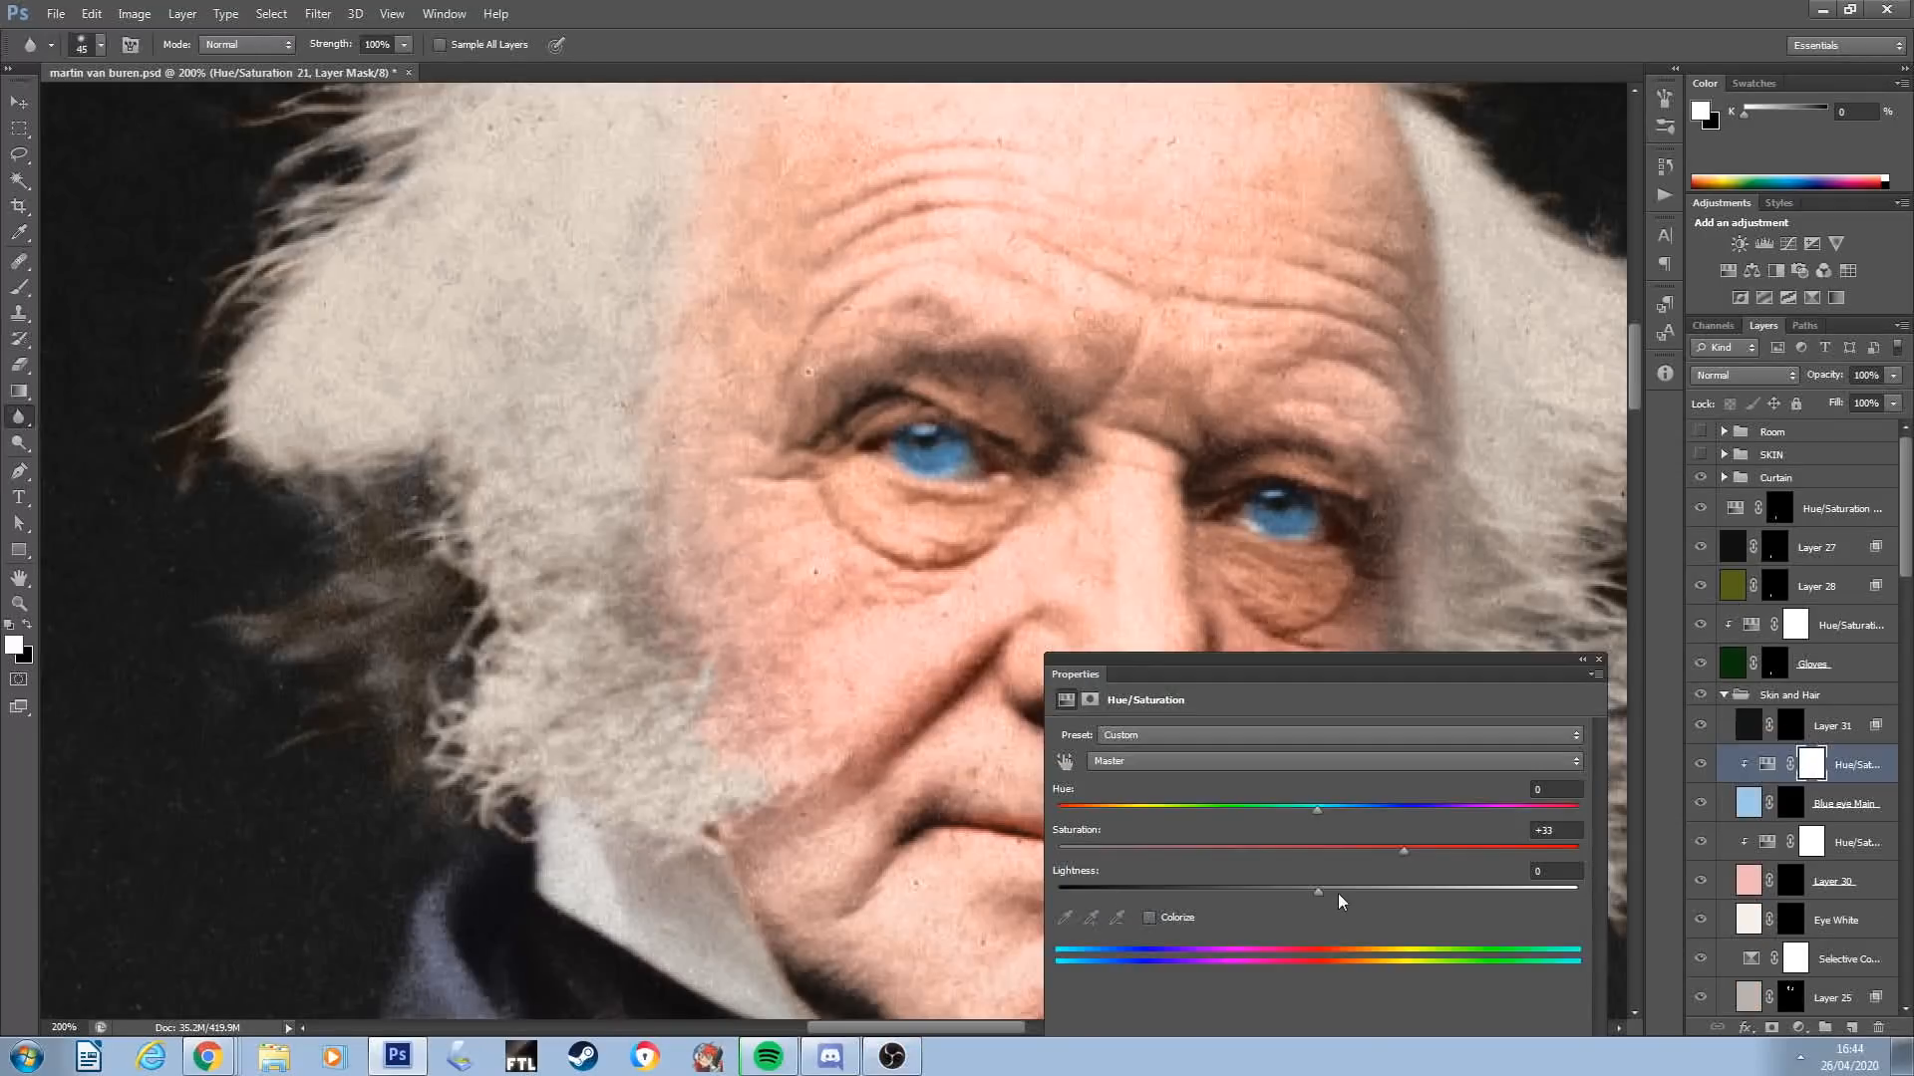
left_click_drag(1337, 893, 1525, 895)
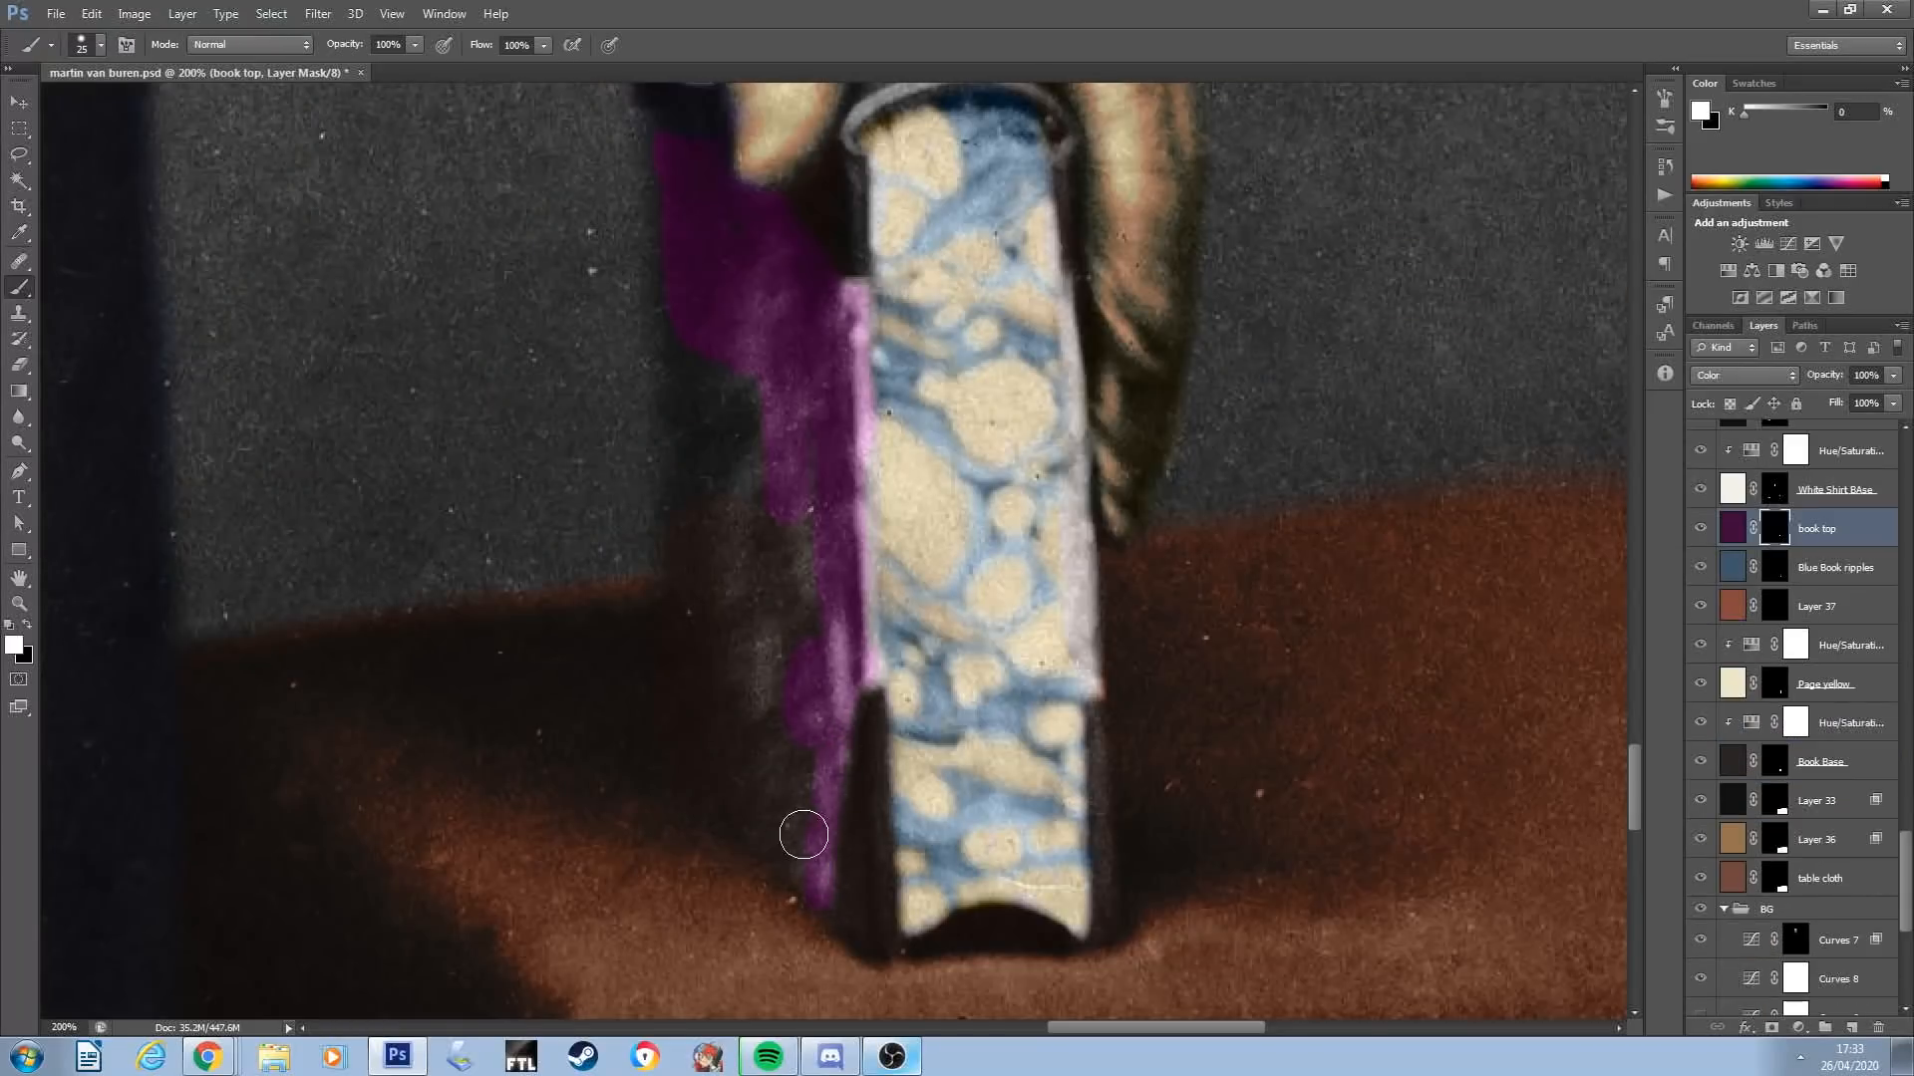
Paint the purple book top mask over the uncoloured side cover of the standing book
left_click_drag(809, 887, 687, 771)
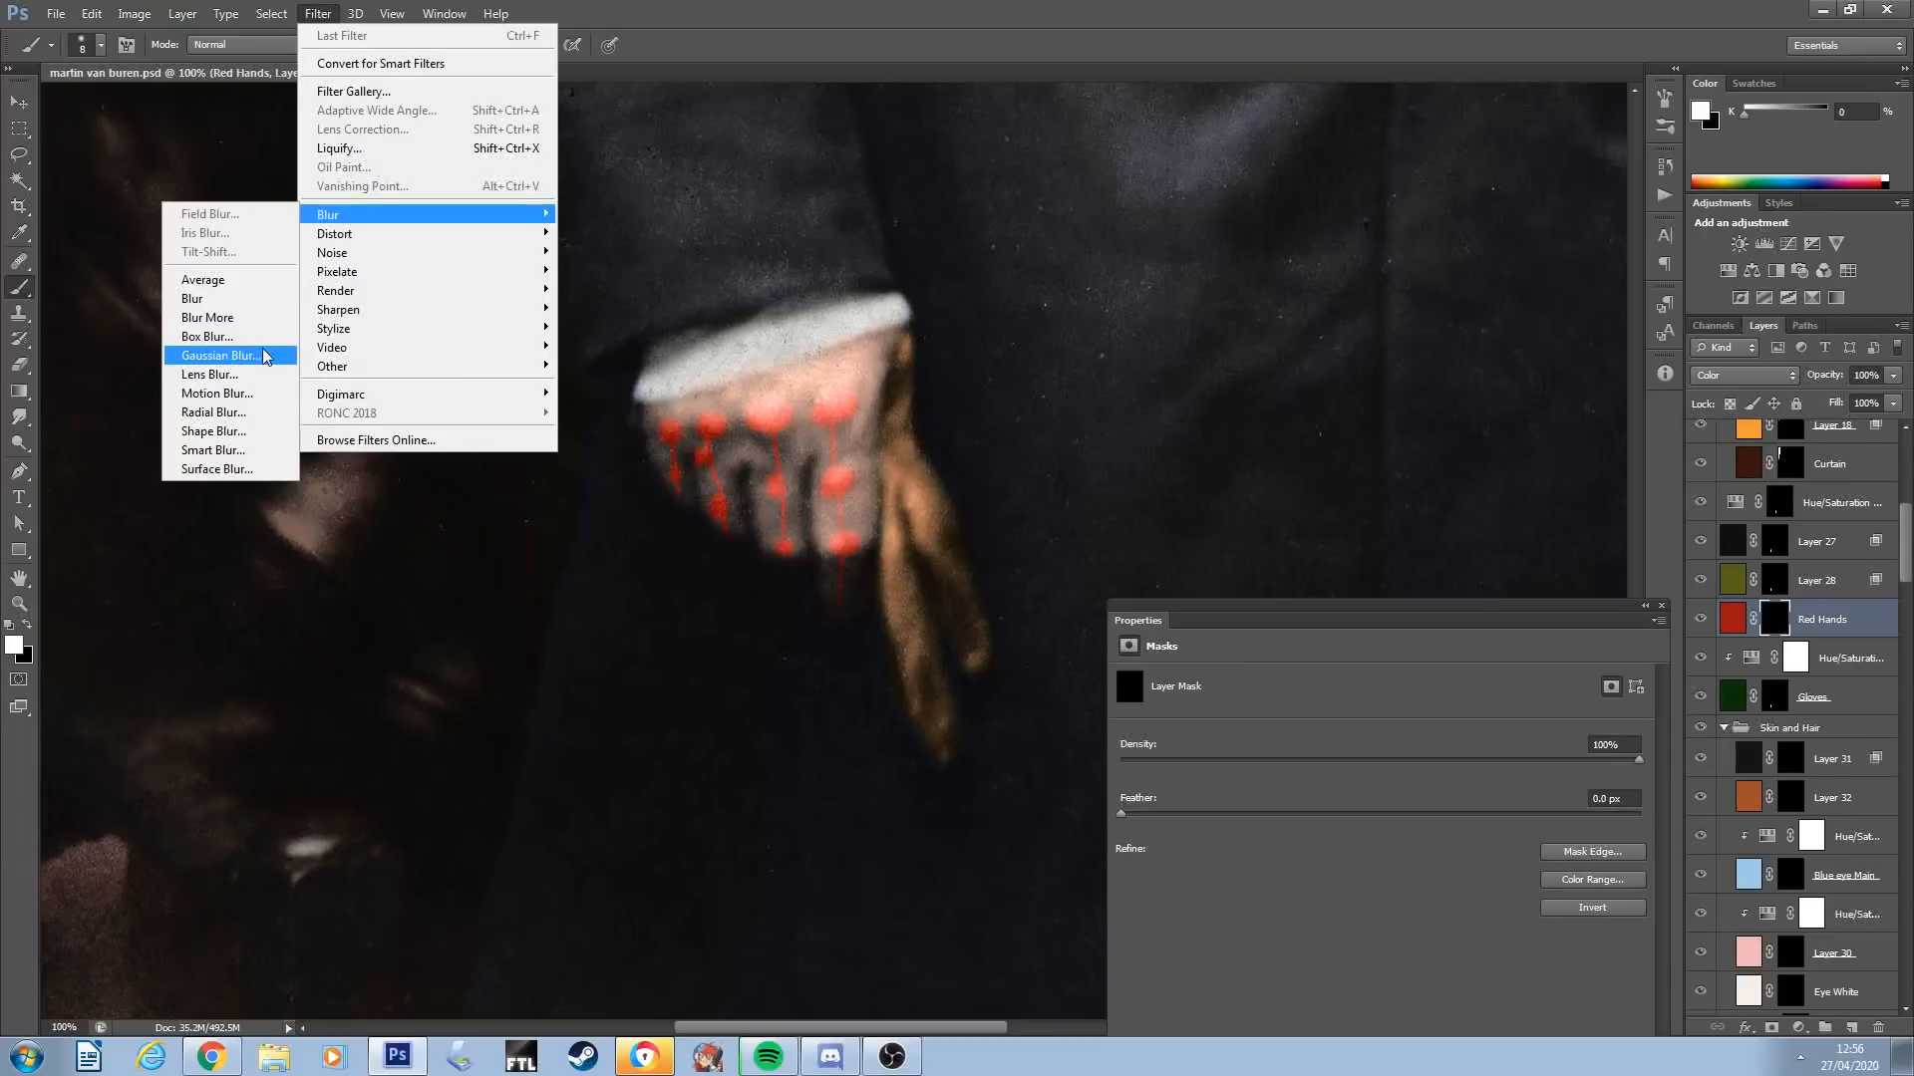
Soften the red knuckle spots by applying a Gaussian Blur to the Red Hands mask
left_click(239, 351)
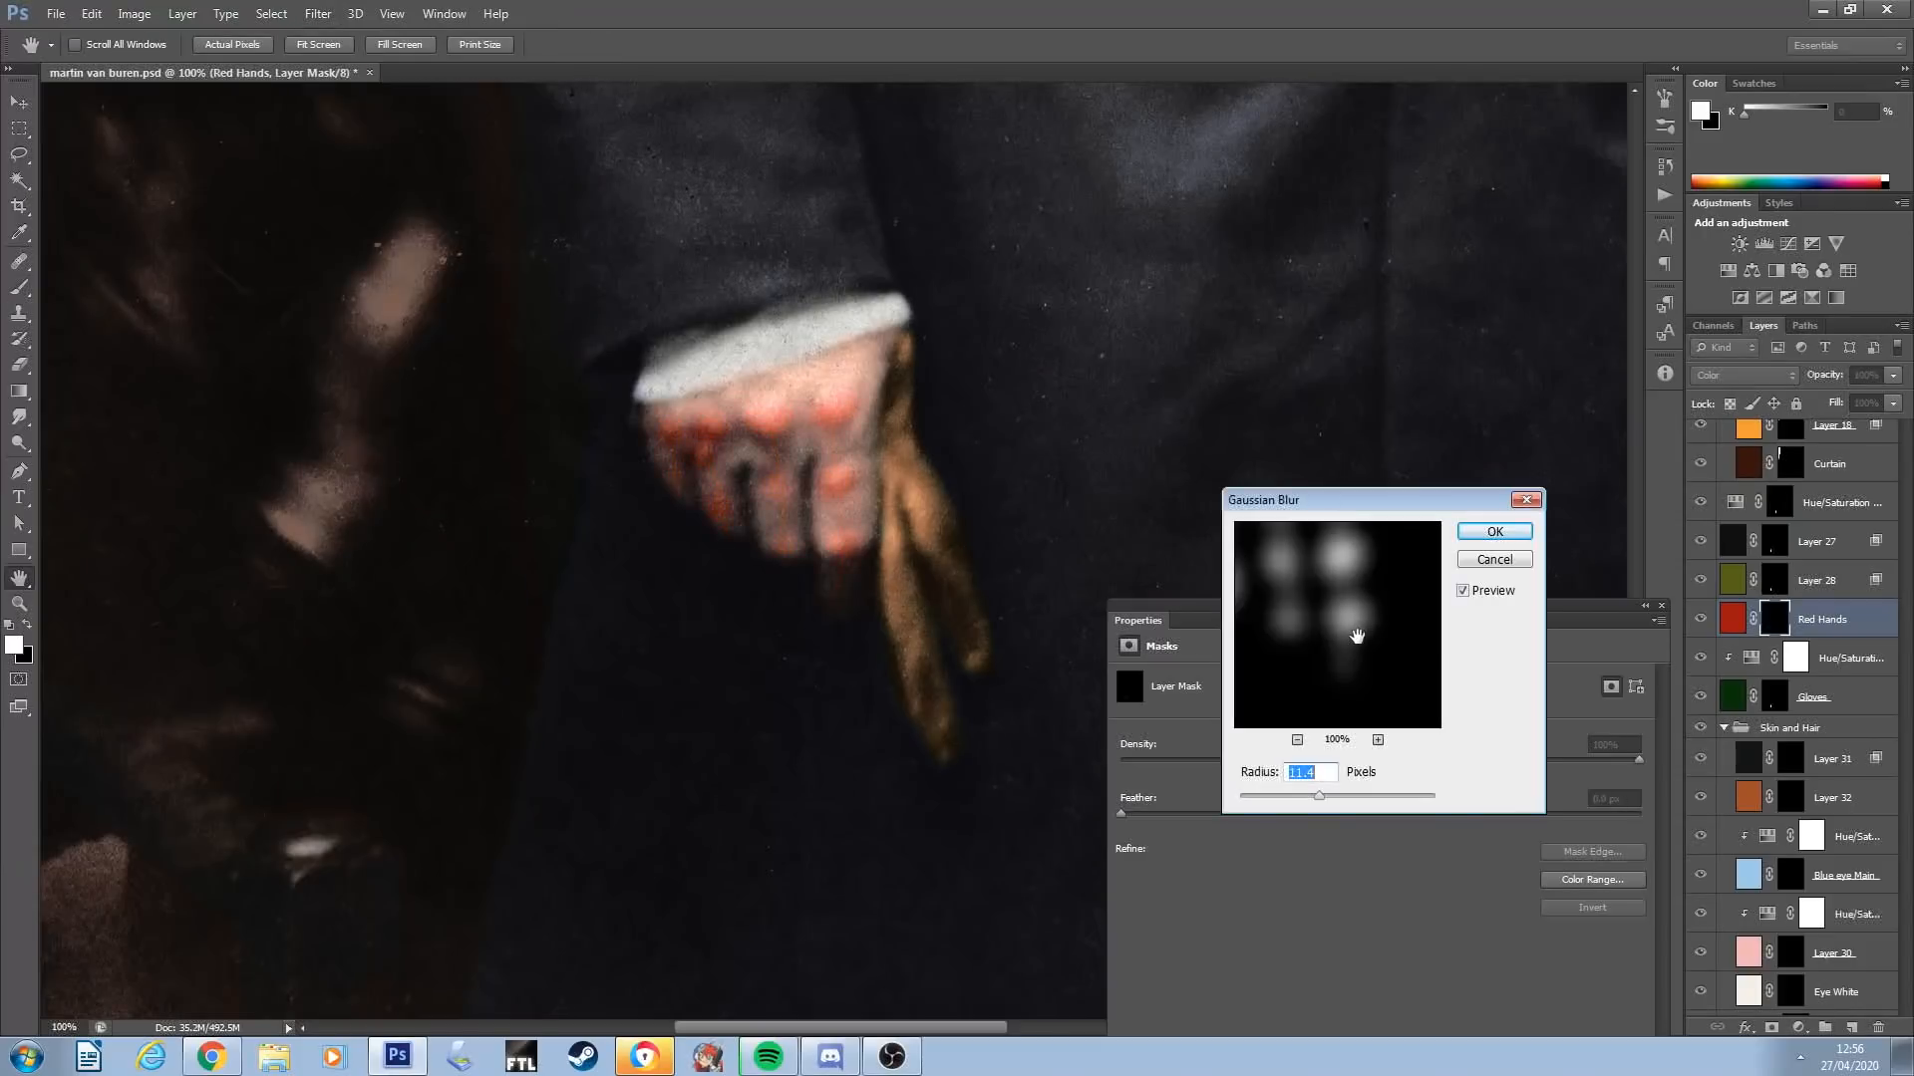
left_click_drag(1321, 795, 1325, 805)
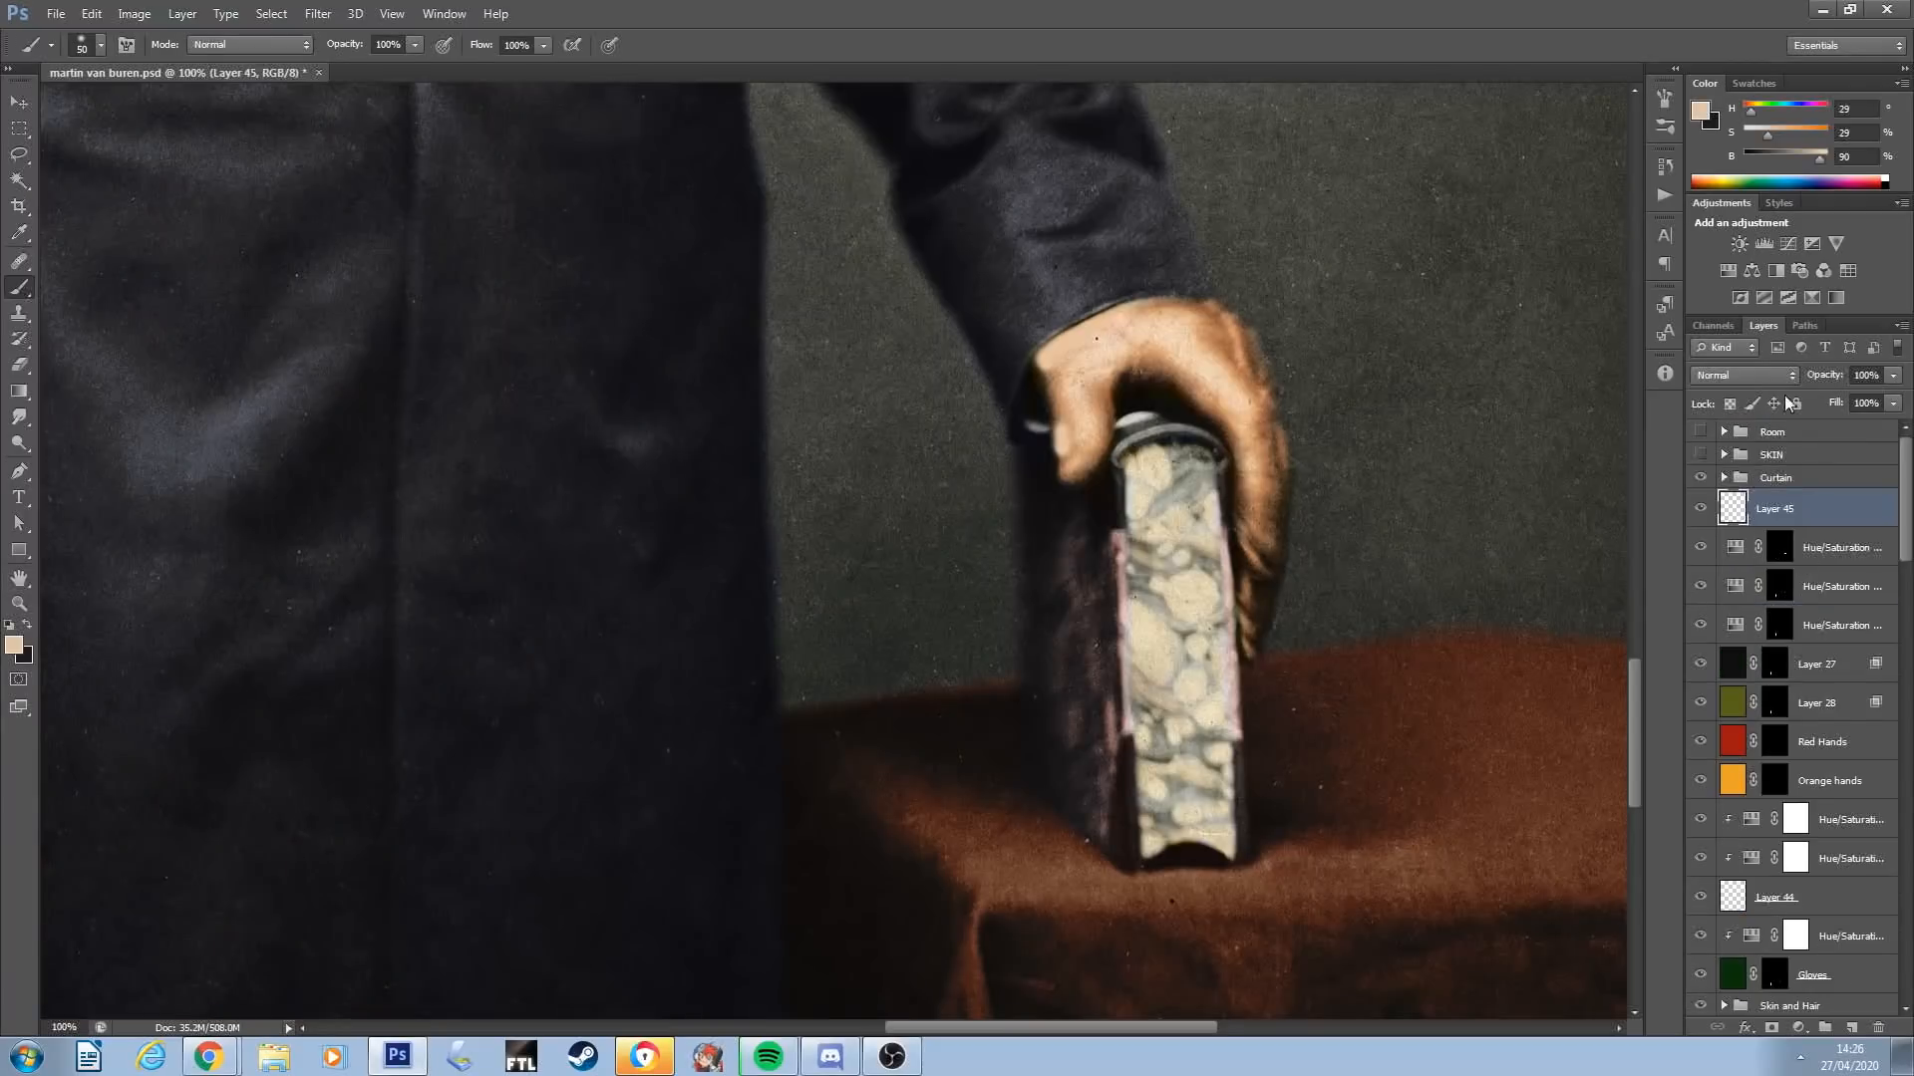
Set the blending mode of Layer 45 to Color
left_click(1784, 377)
left_click(1782, 879)
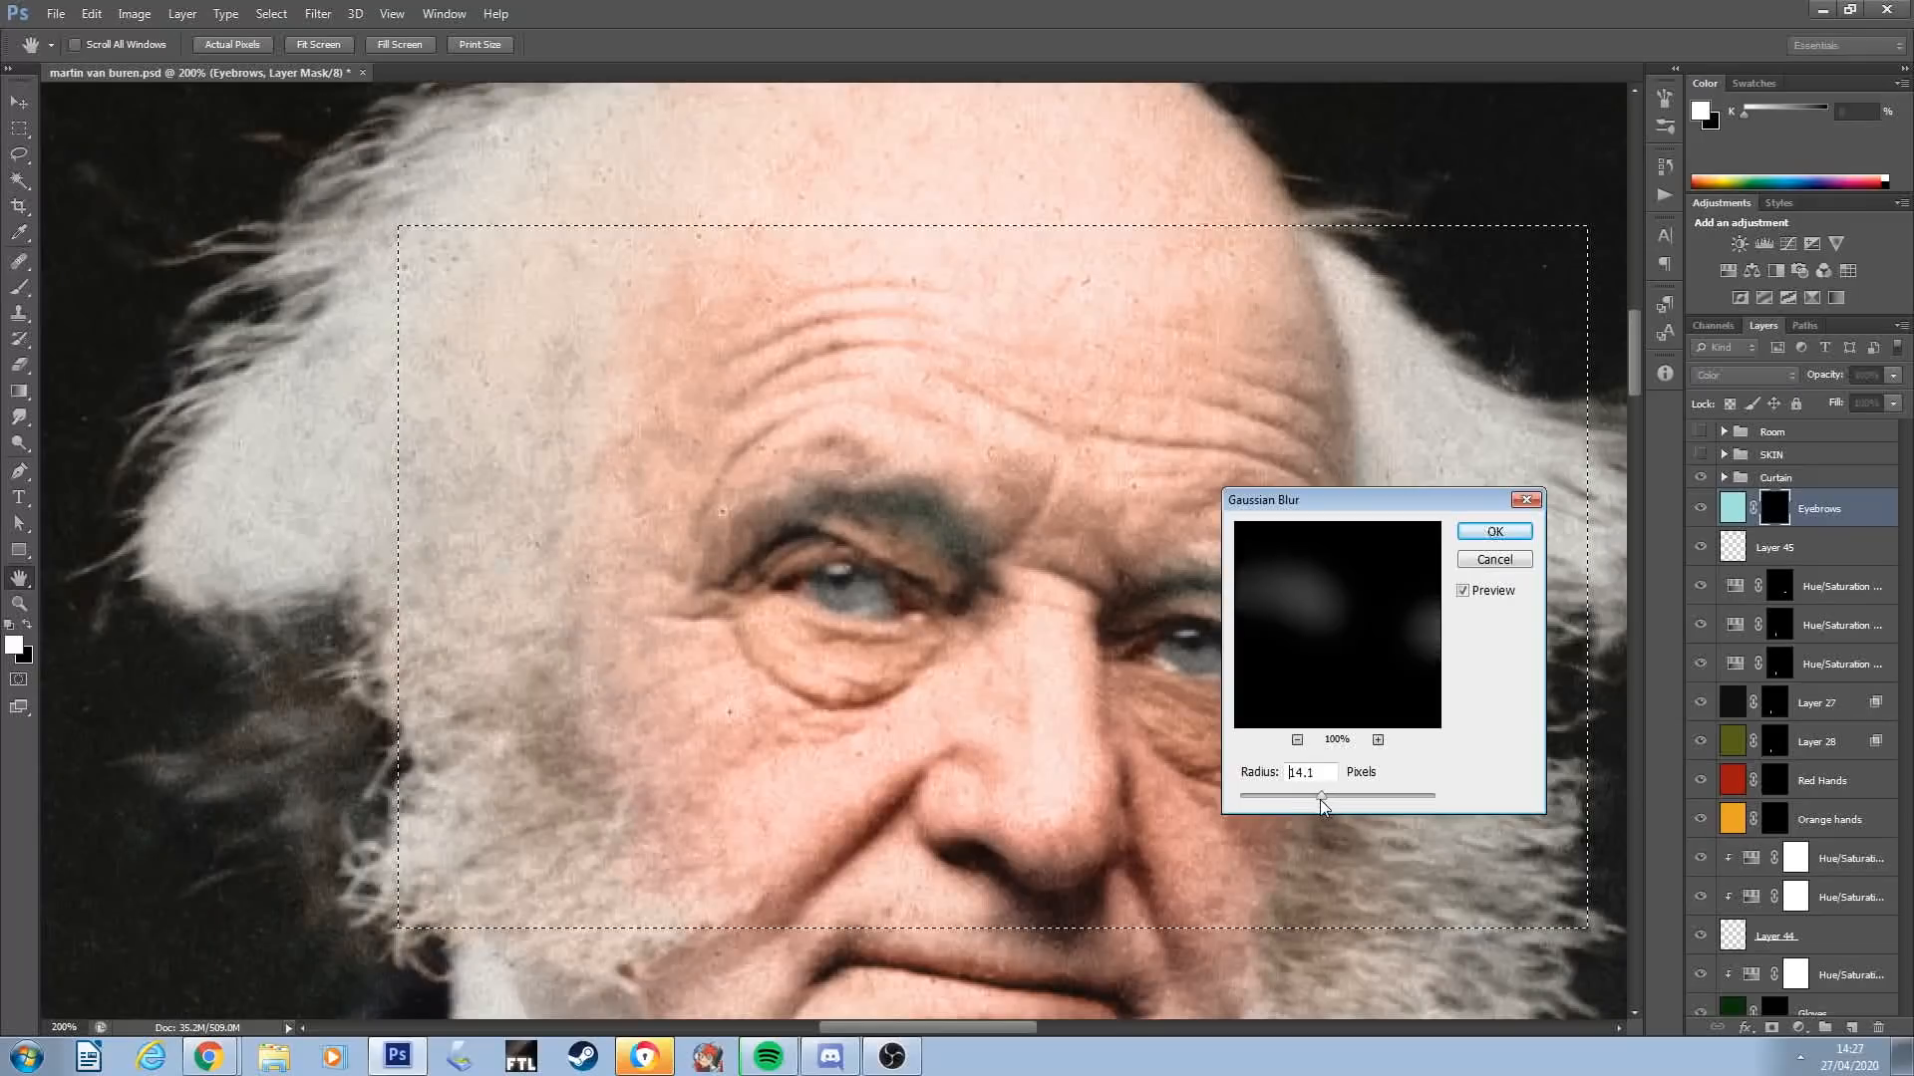
Soften the Eyebrows mask with a Gaussian Blur of 20.9 pixels radius
left_click_drag(1320, 806, 1315, 797)
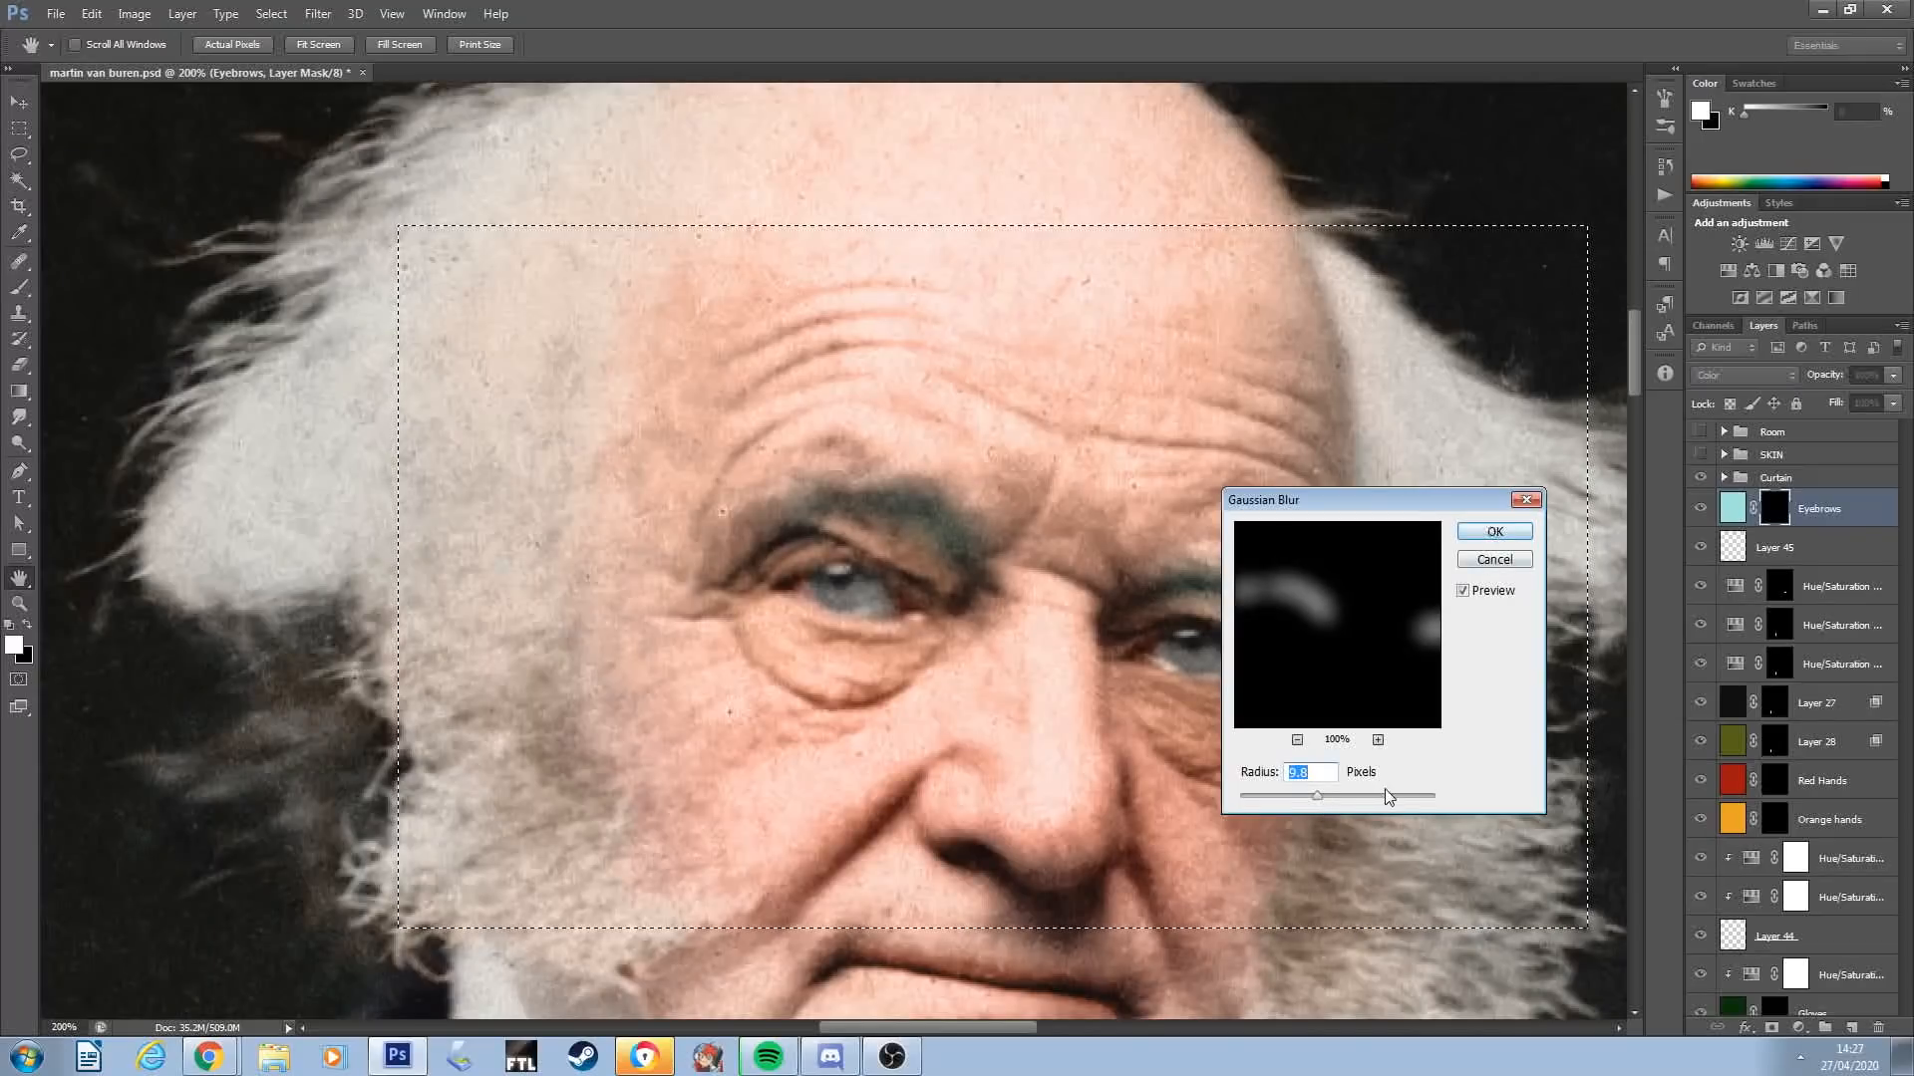
left_click(1494, 531)
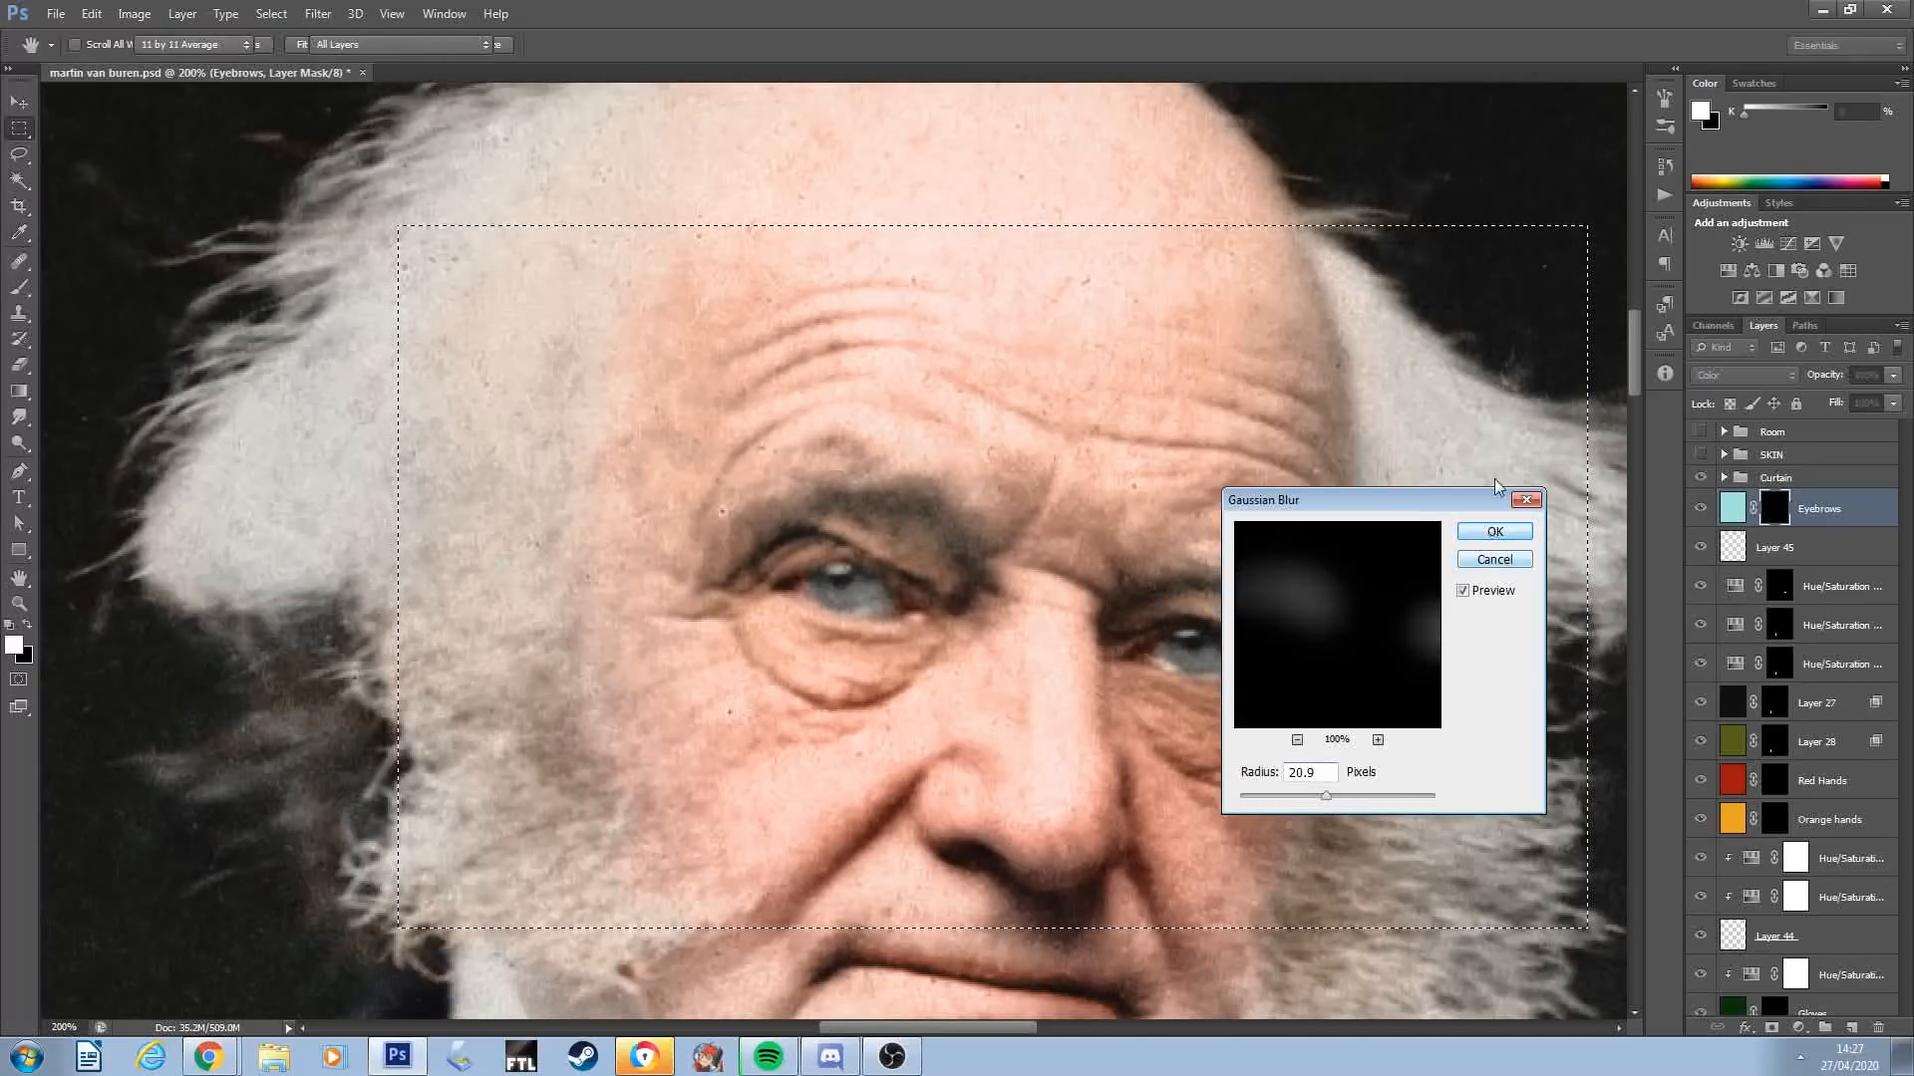